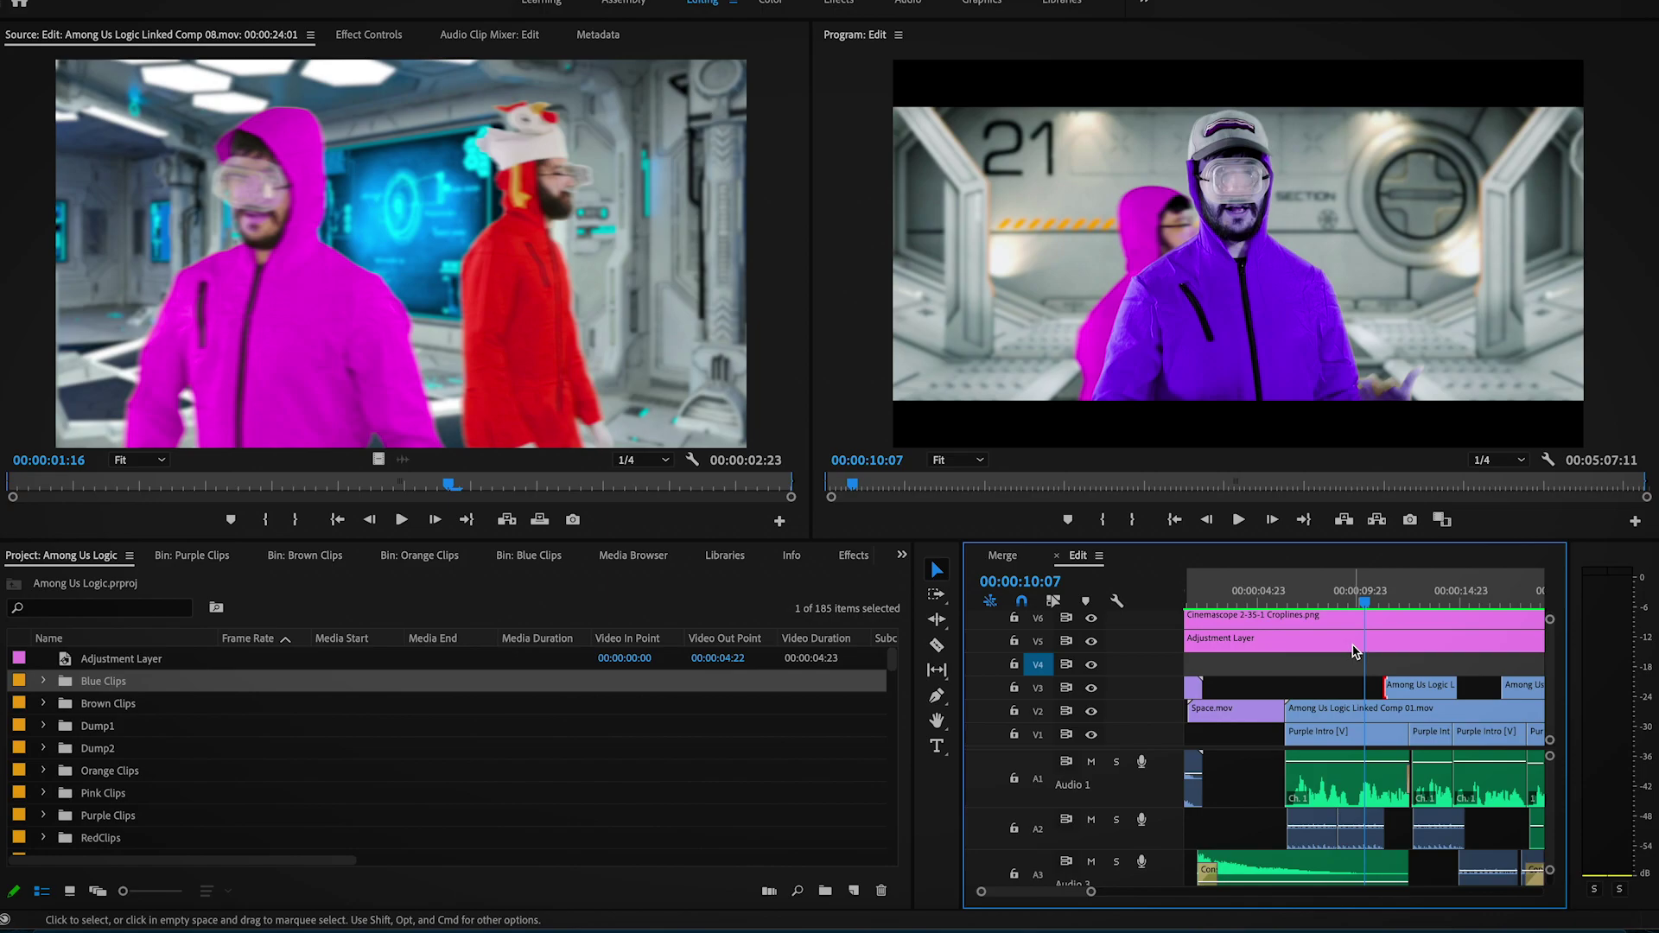
Scroll the Project panel to bring the ES_ sound-effect files into view
{"action": "scroll", "coordinate": [1414, 613], "scroll_direction": "right", "scroll_amount": 2}
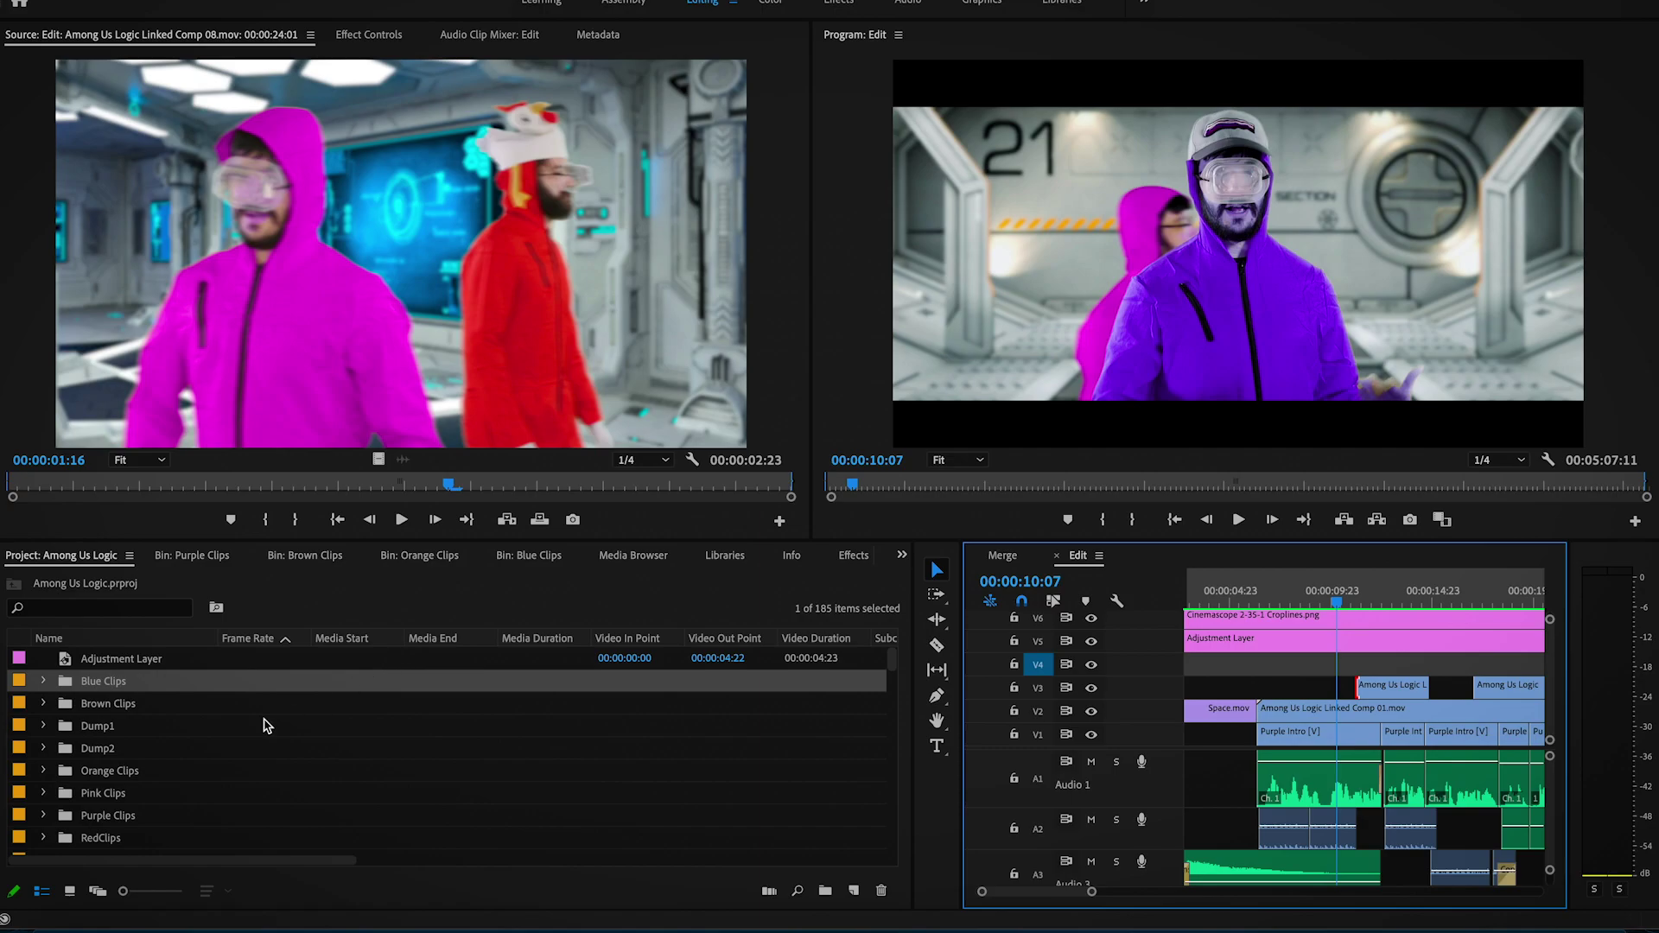
{"action": "scroll", "coordinate": [266, 725], "scroll_direction": "down", "scroll_amount": 15}
Play Sequence 03 to 34:18 and send the V2 green-screen clip to After Effects with Edit Original
{"action": "left_click", "coordinate": [854, 890]}
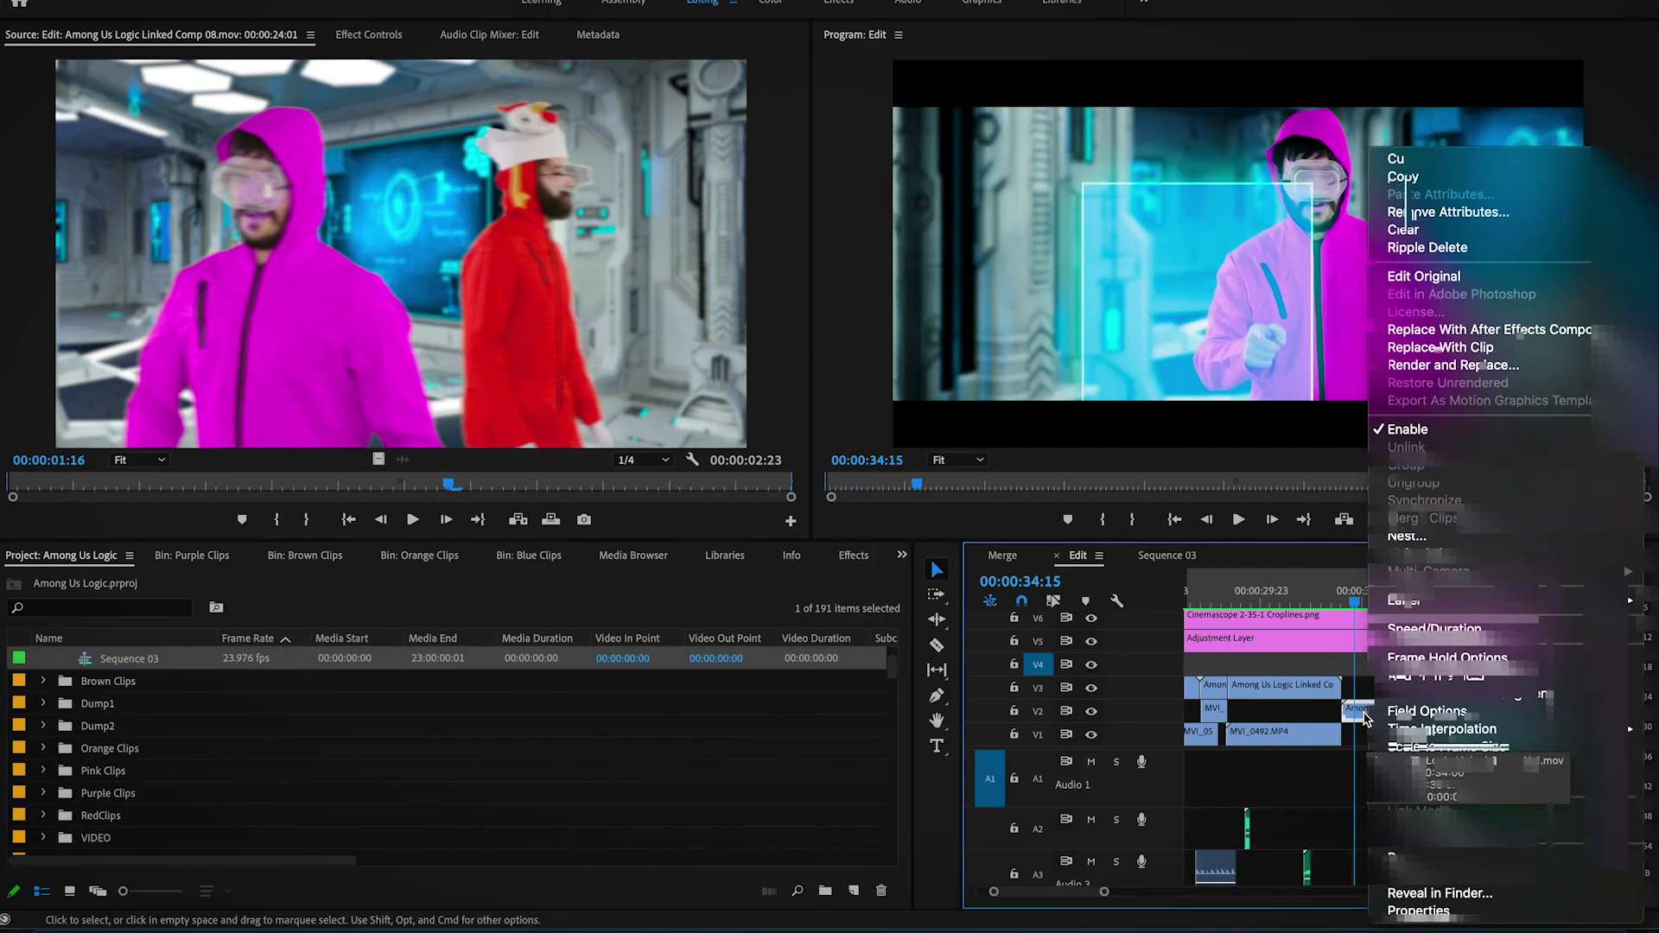
{"action": "key", "text": "Escape"}
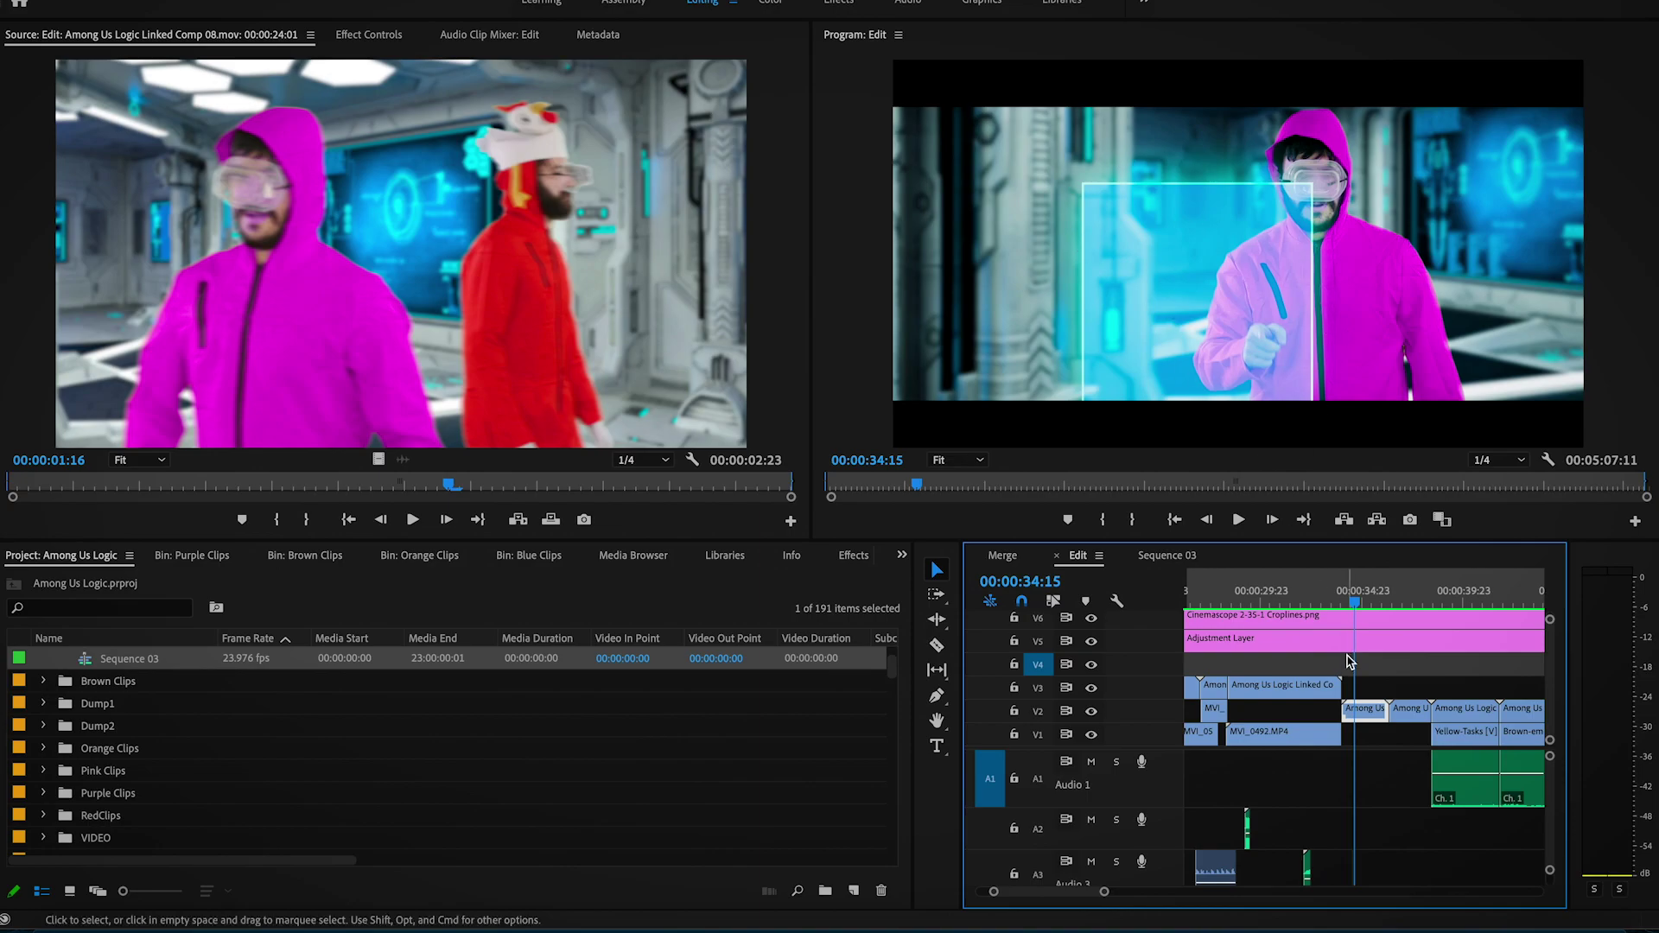
{"action": "key", "text": "space"}
{"action": "left_click_drag", "start_coordinate": [1370, 603], "coordinate": [1358, 603]}
{"action": "right_click", "coordinate": [1367, 726]}
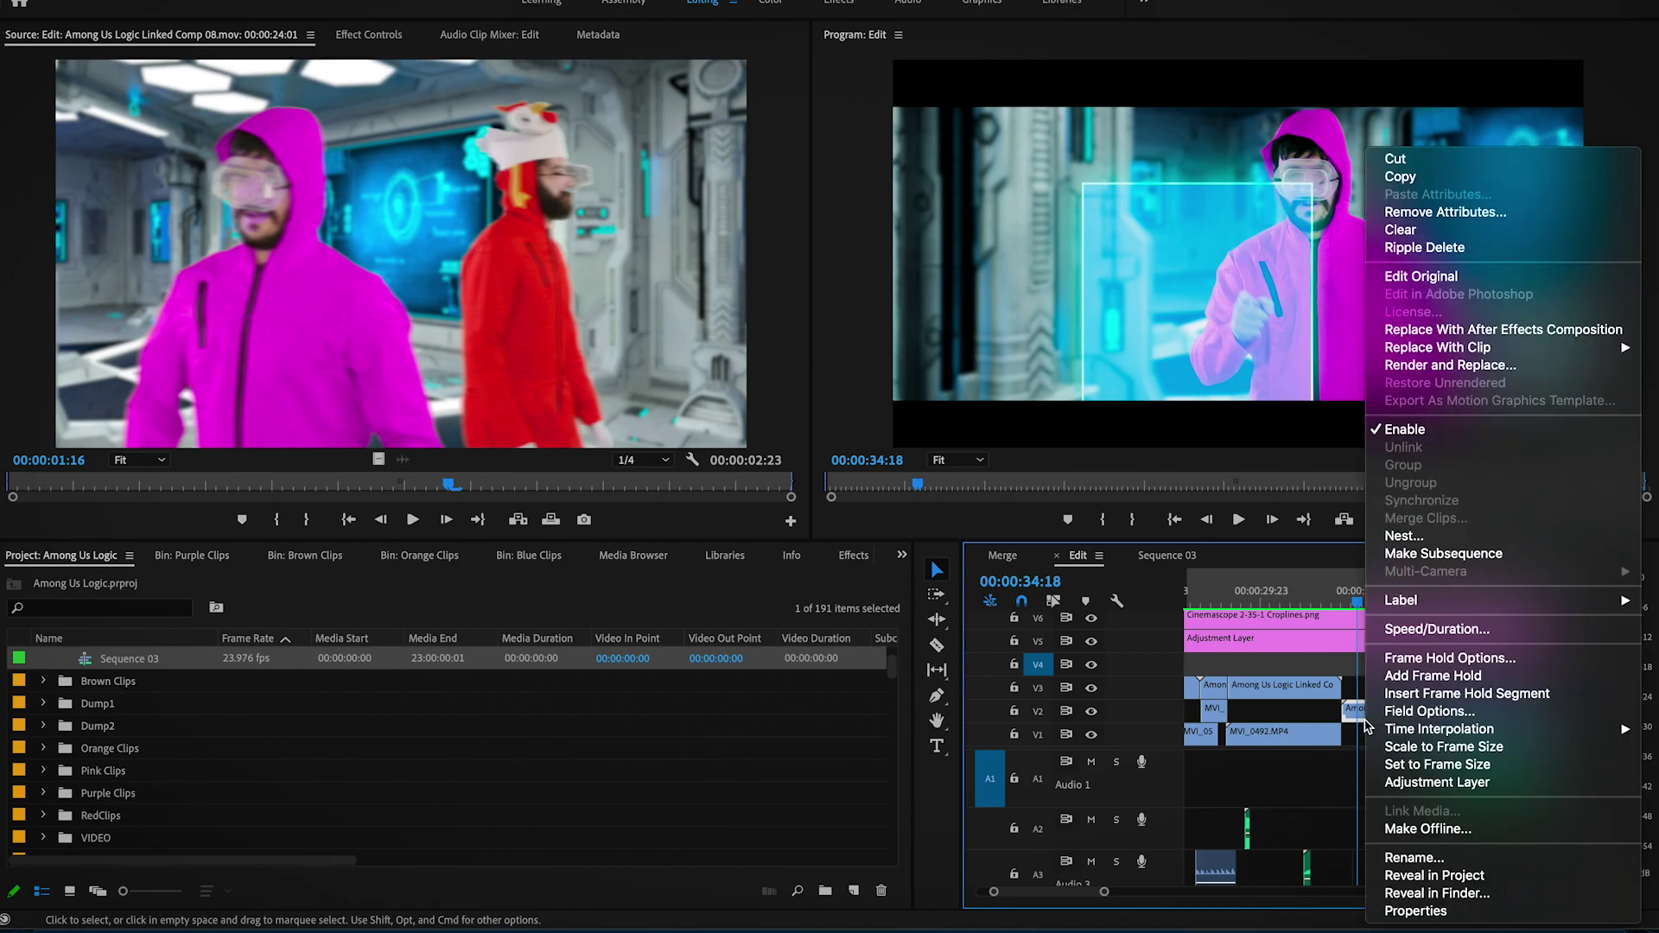
{"action": "left_click", "coordinate": [1460, 269]}
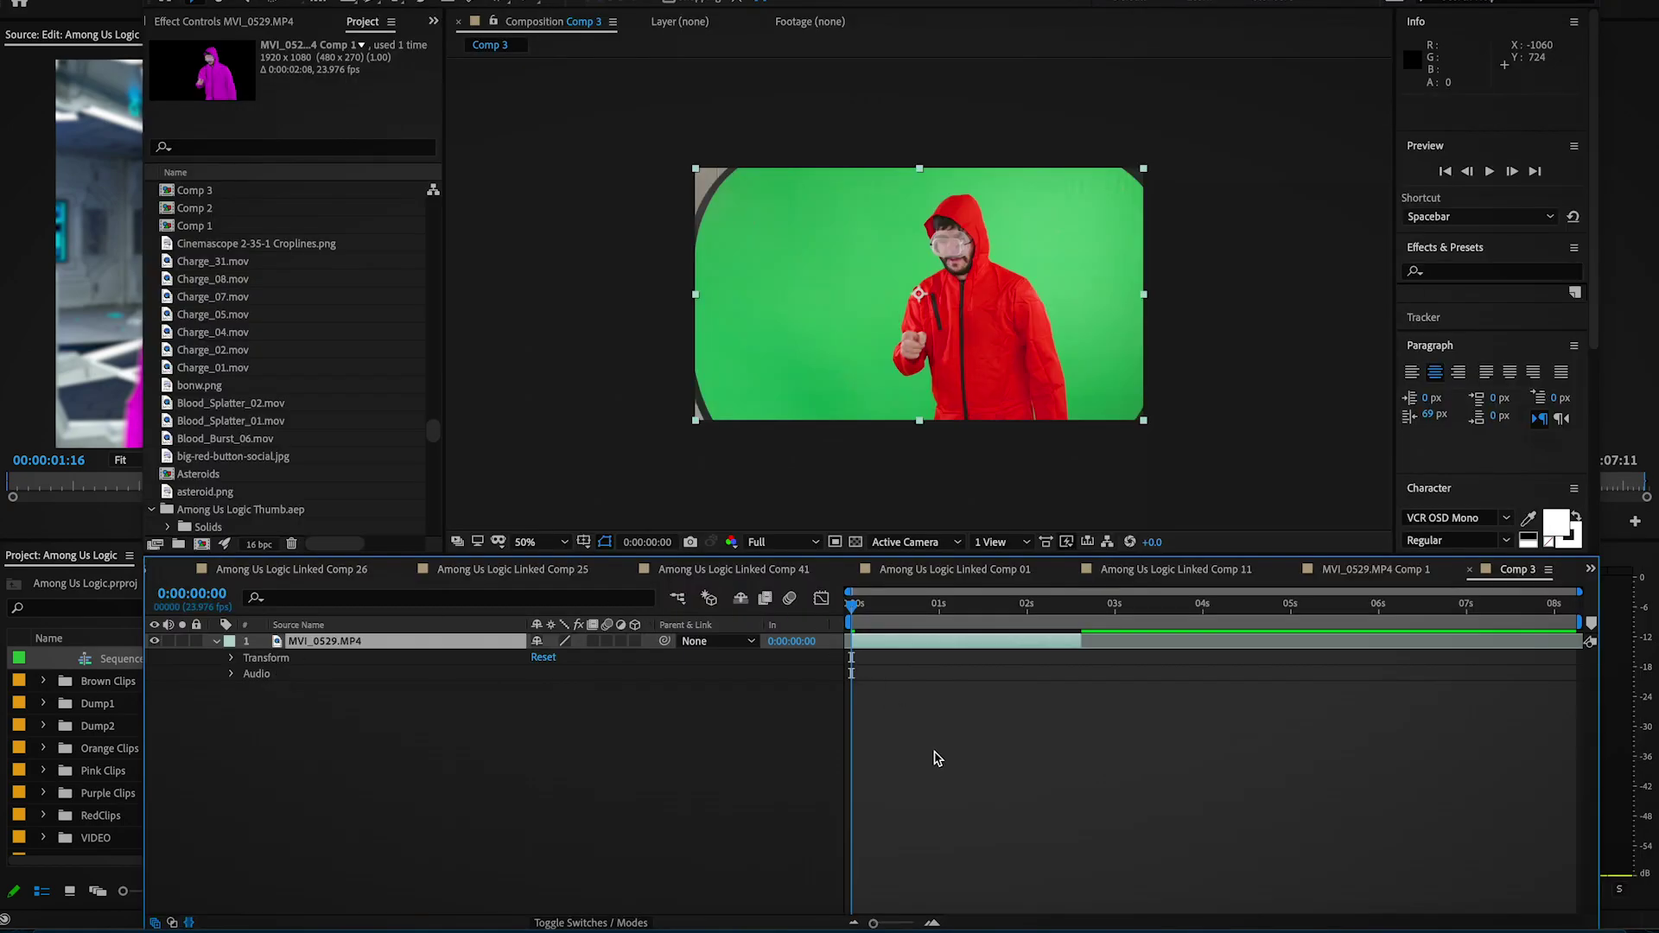
Fit the comp preview to the frame and widen the After Effects window to both screen edges
{"action": "left_click", "coordinate": [531, 542]}
{"action": "left_click", "coordinate": [536, 562]}
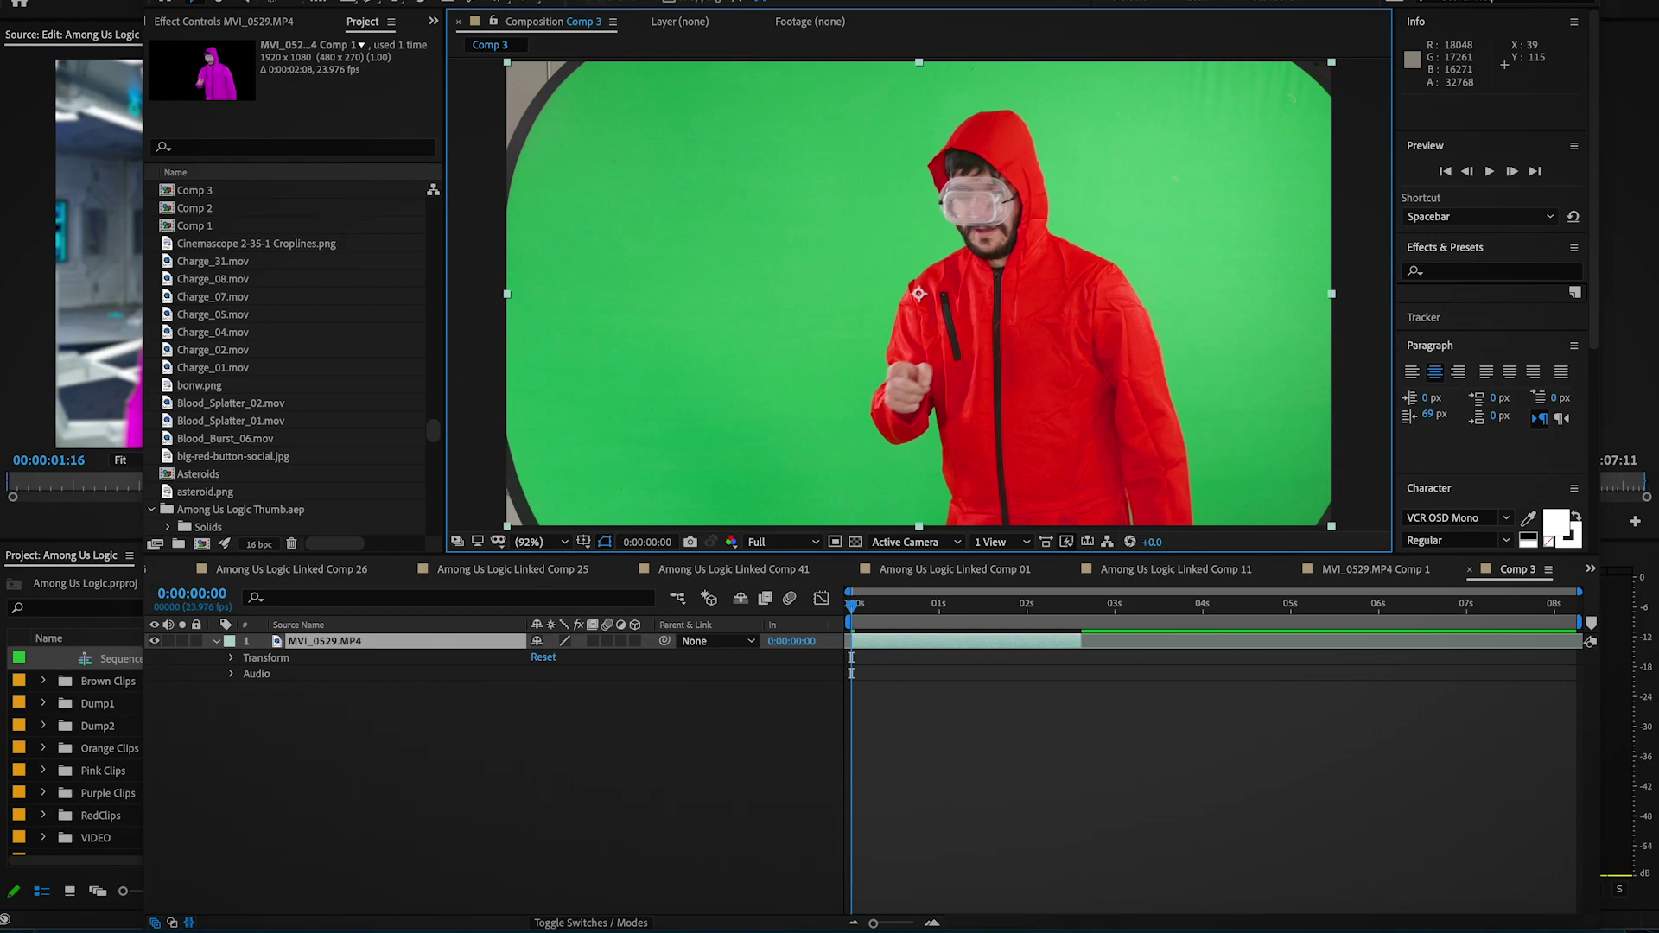
{"action": "left_click_drag", "start_coordinate": [144, 431], "coordinate": [0, 432]}
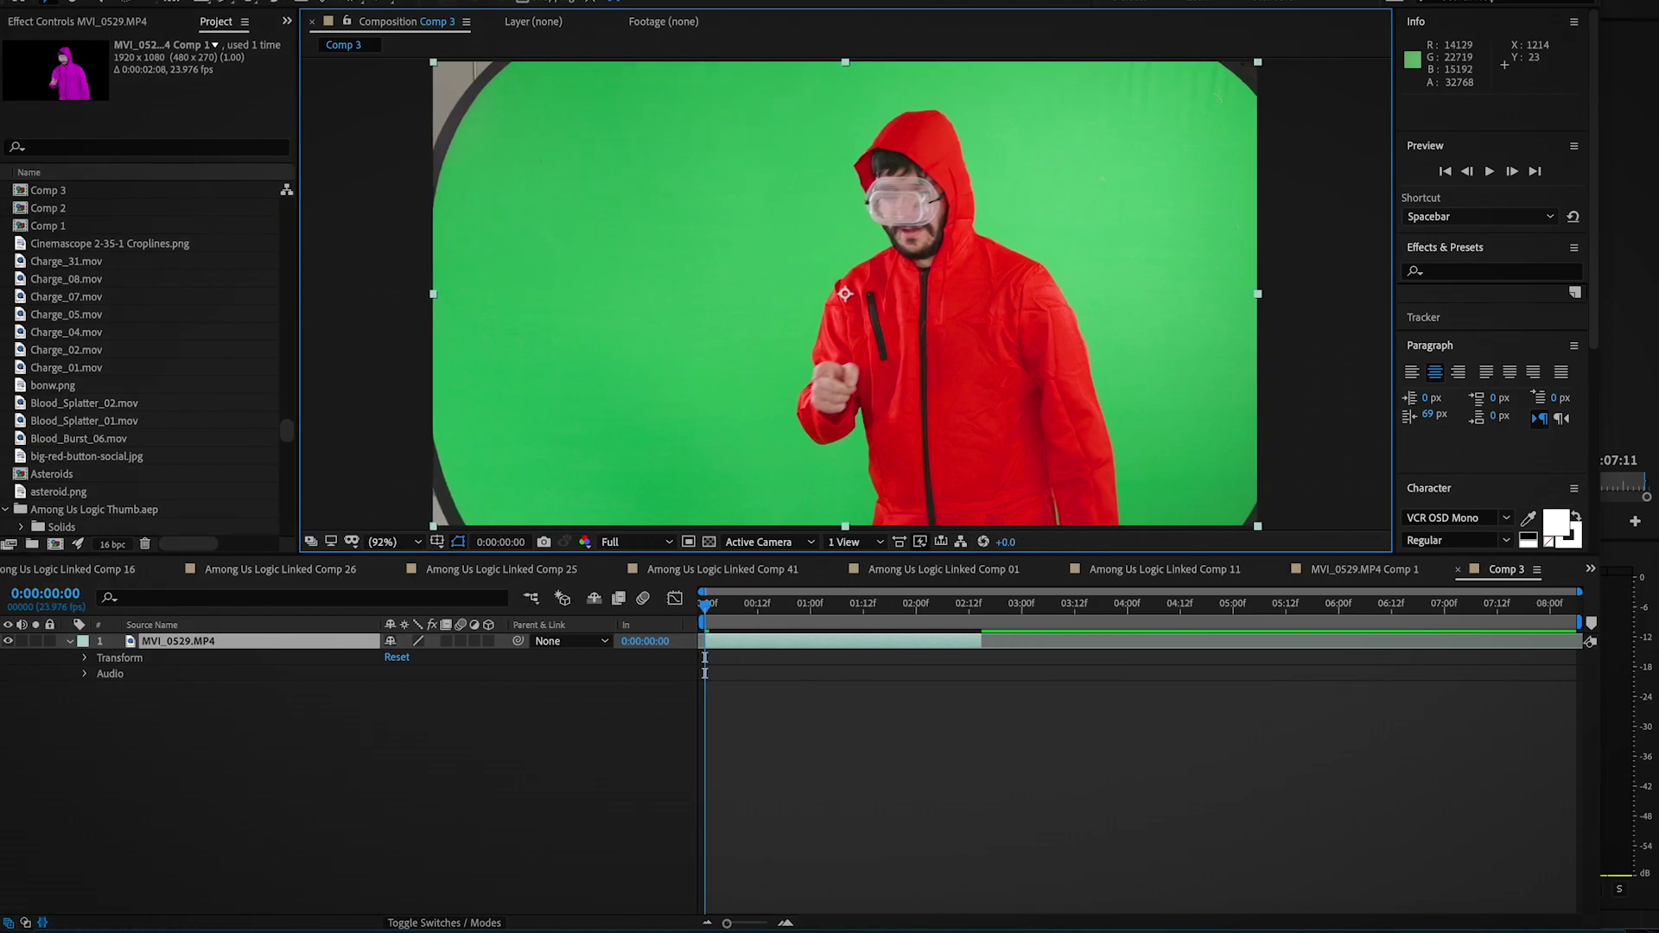
{"action": "left_click_drag", "start_coordinate": [1594, 432], "coordinate": [1657, 432]}
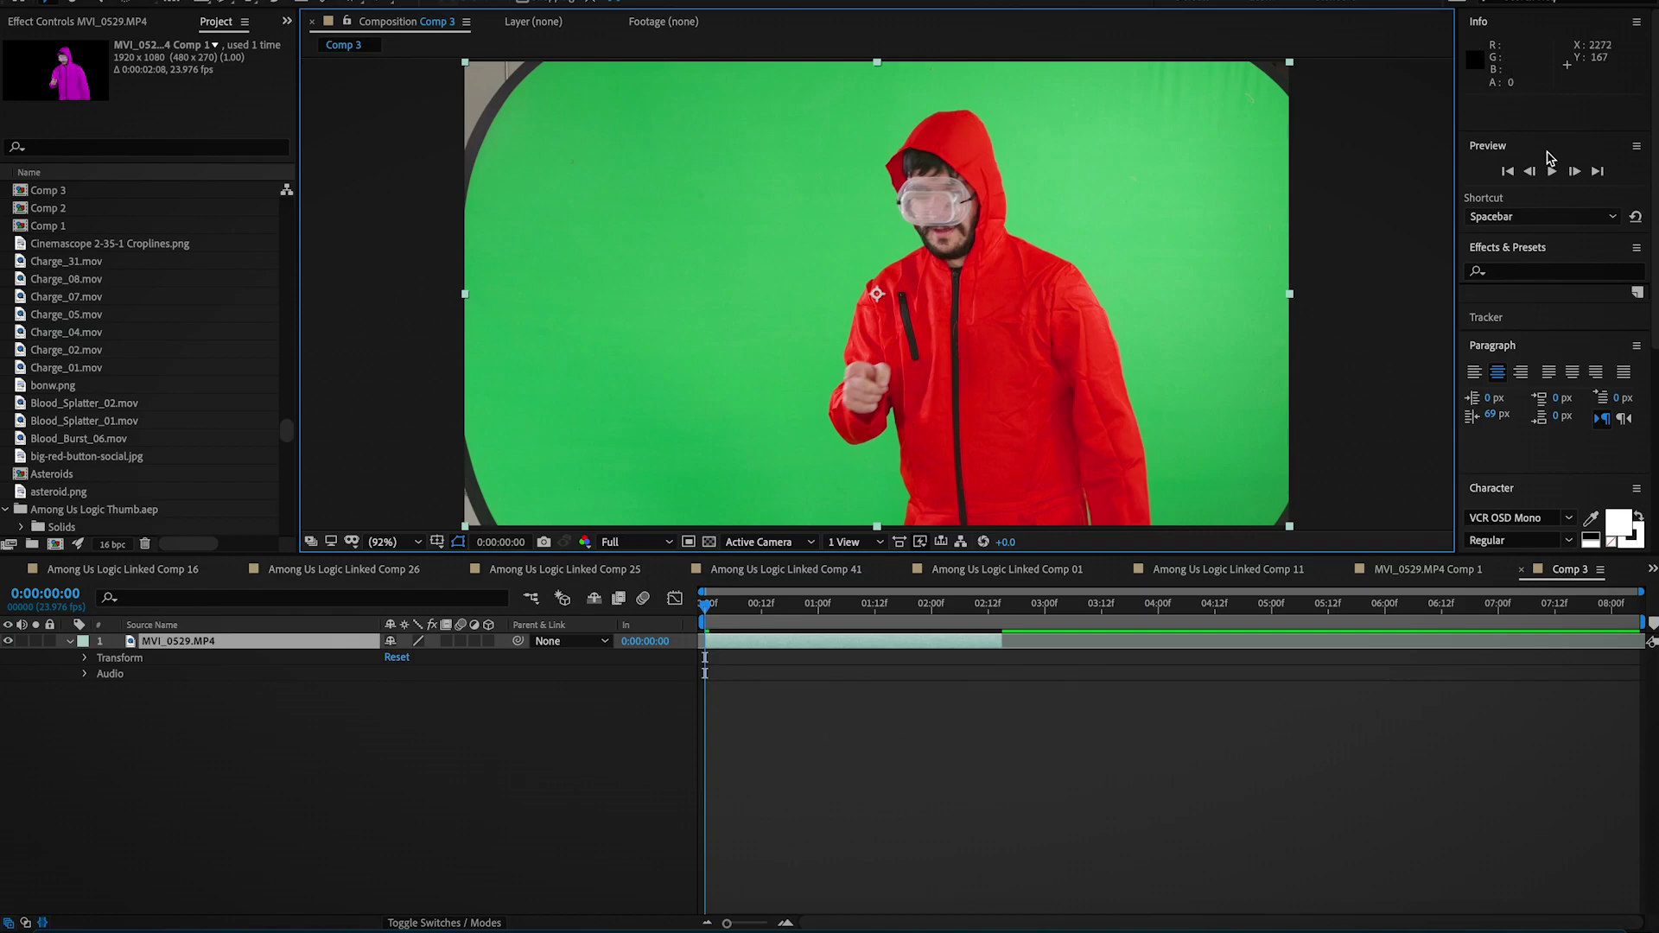
Apply Keylight (1.2) to MVI_0529.MP4 and sample the green background as Screen Colour
{"action": "left_click", "coordinate": [1506, 273]}
{"action": "type", "text": "keylig"}
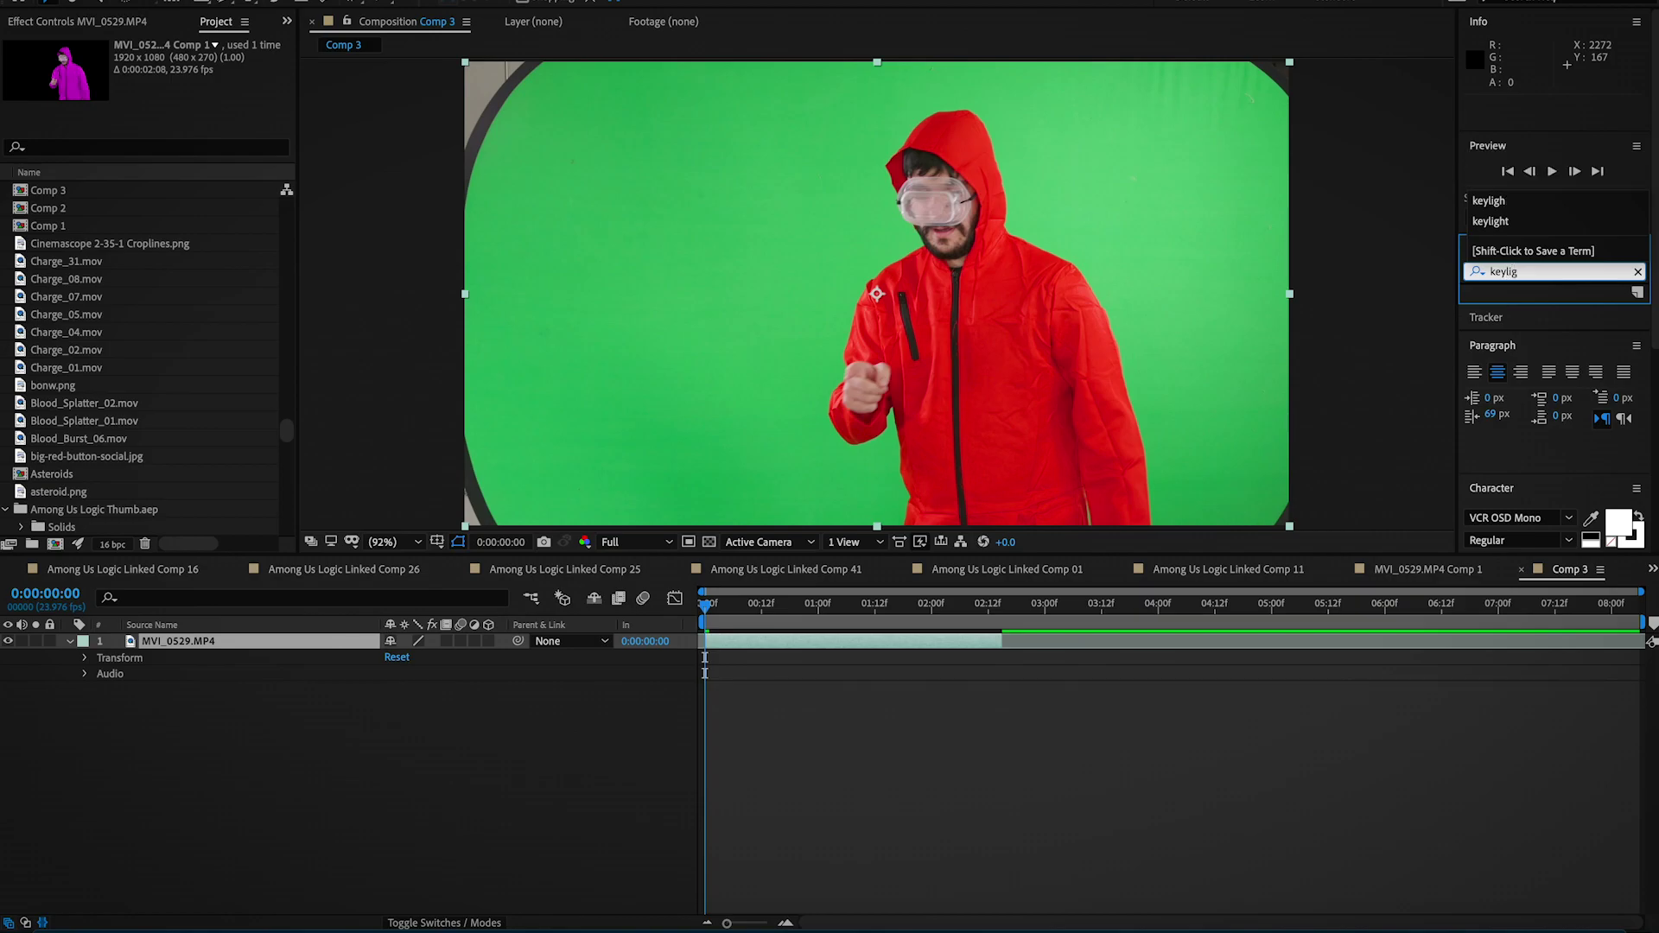
{"action": "type", "text": "ht"}
{"action": "key", "text": "Return"}
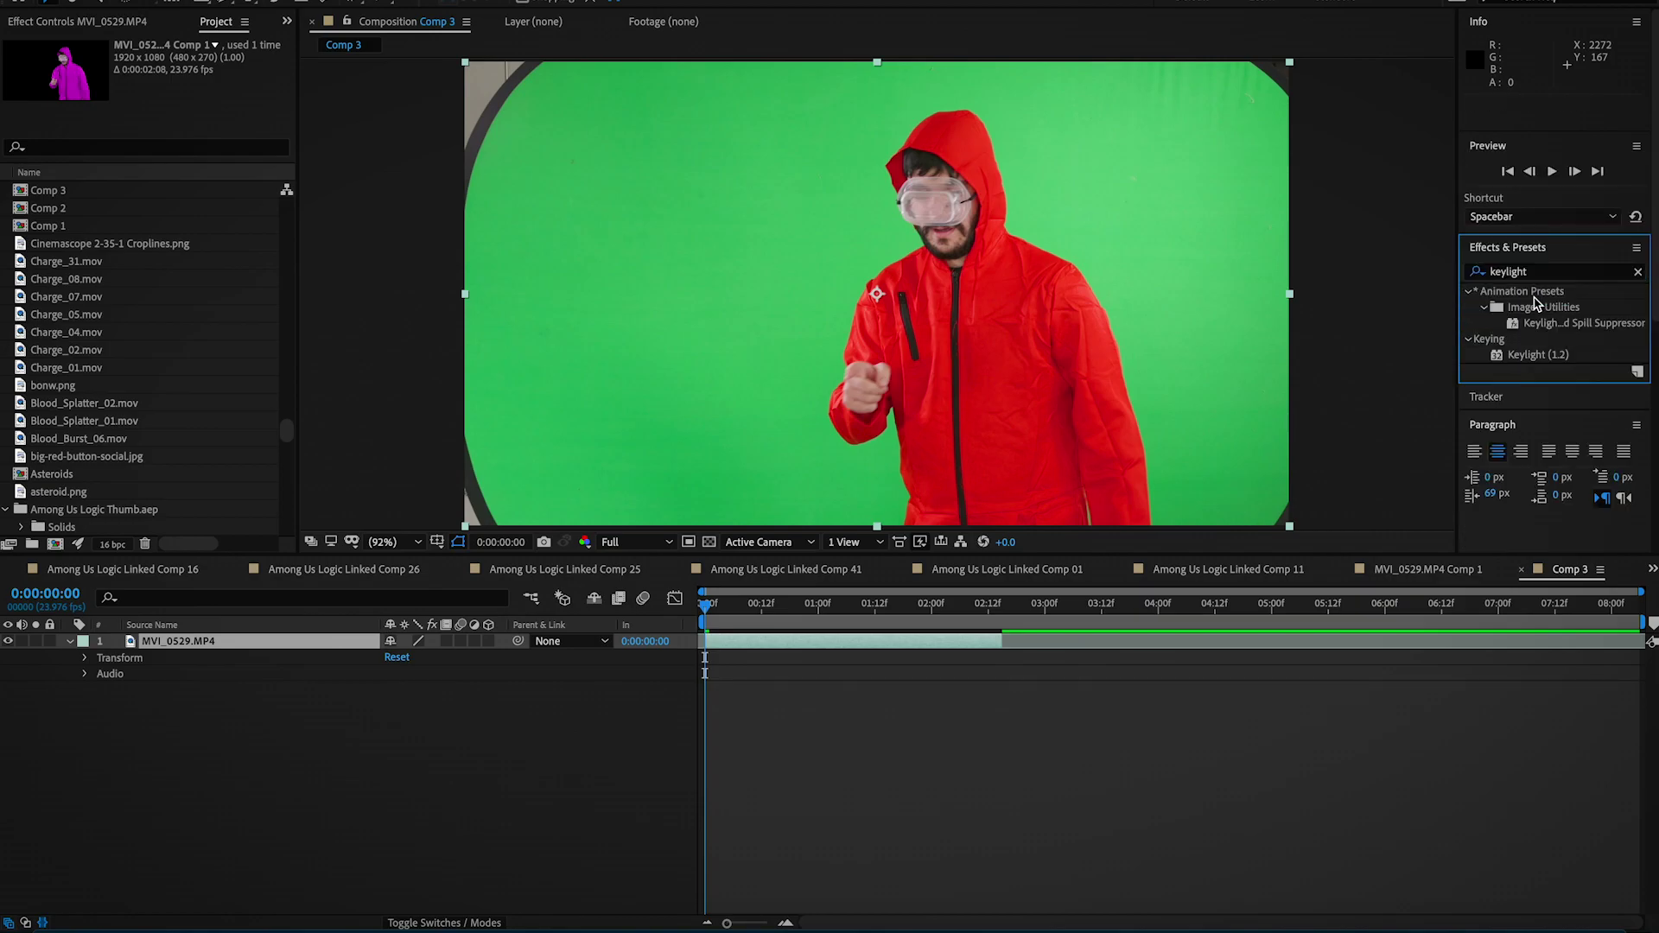
{"action": "double_click", "coordinate": [1536, 354]}
{"action": "left_click", "coordinate": [195, 178]}
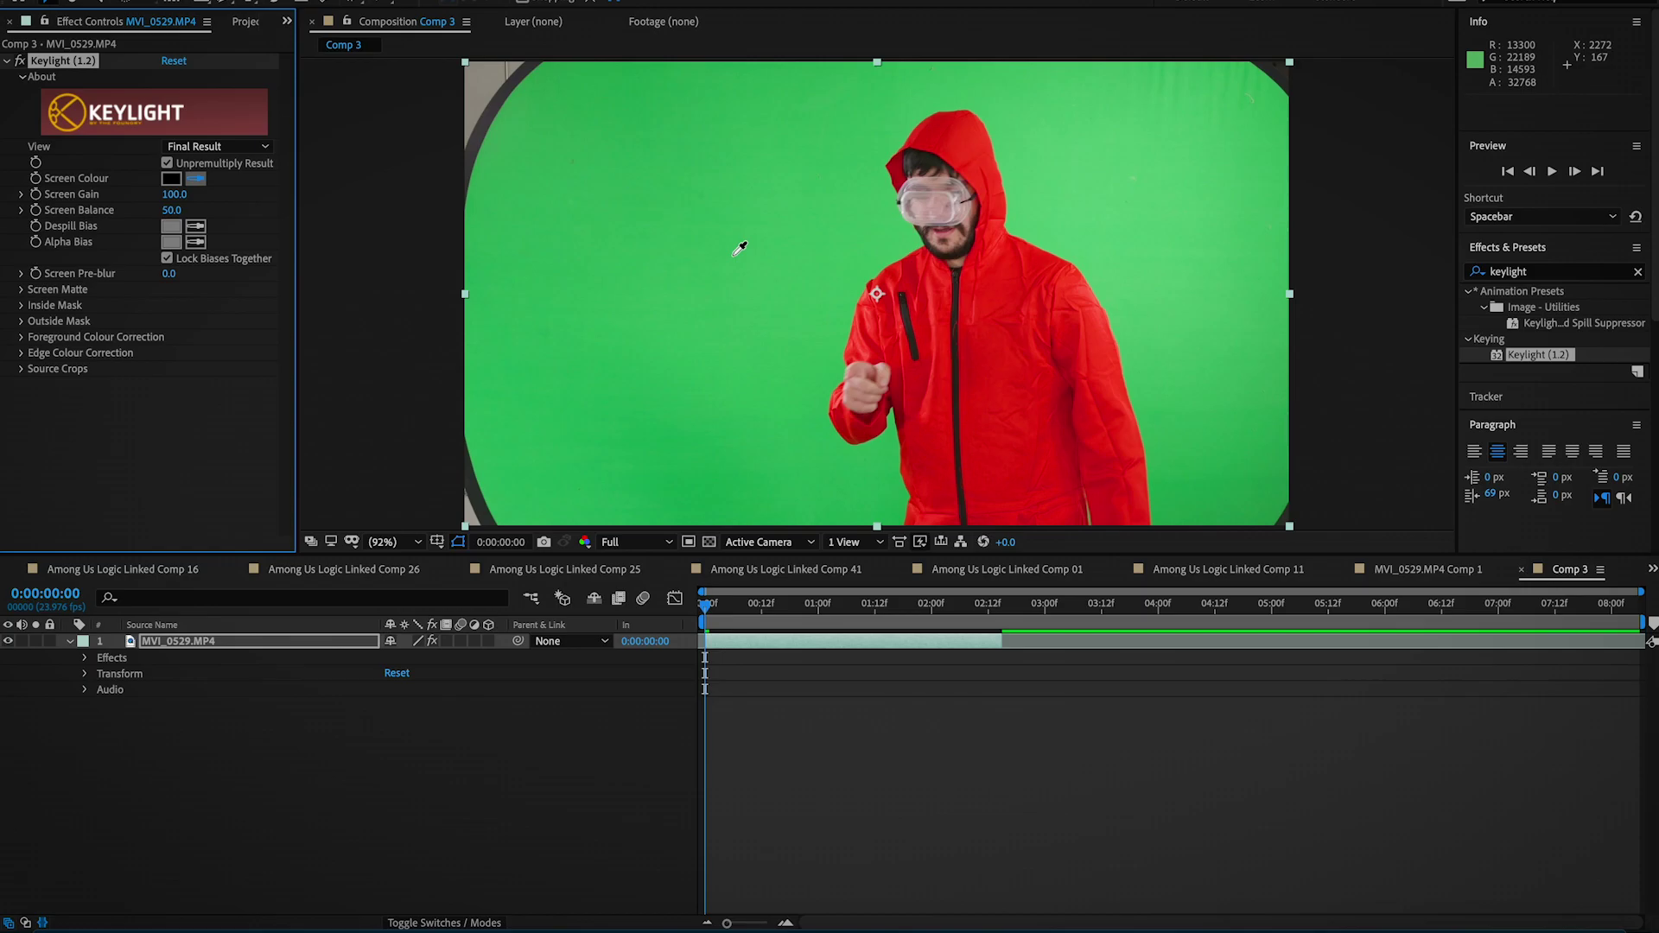
{"action": "left_click", "coordinate": [739, 249]}
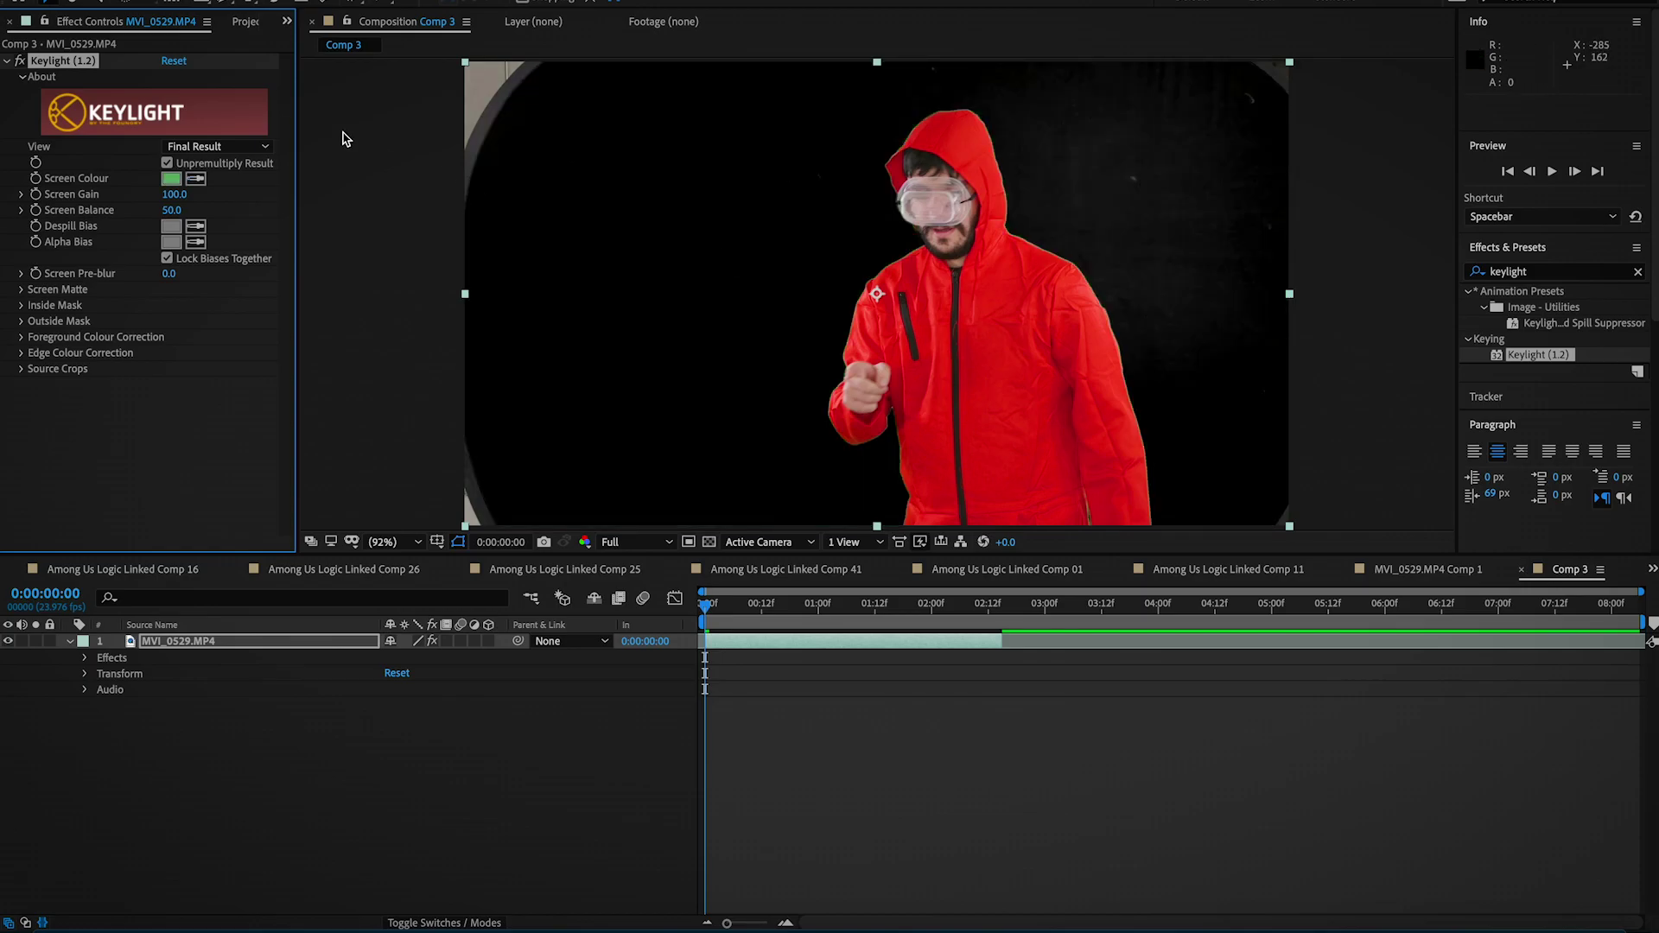
View Keylight's Combined Matte and set Screen Matte Clip Black to 21 and Clip White to 71
{"action": "left_click", "coordinate": [225, 148]}
{"action": "left_click", "coordinate": [115, 390]}
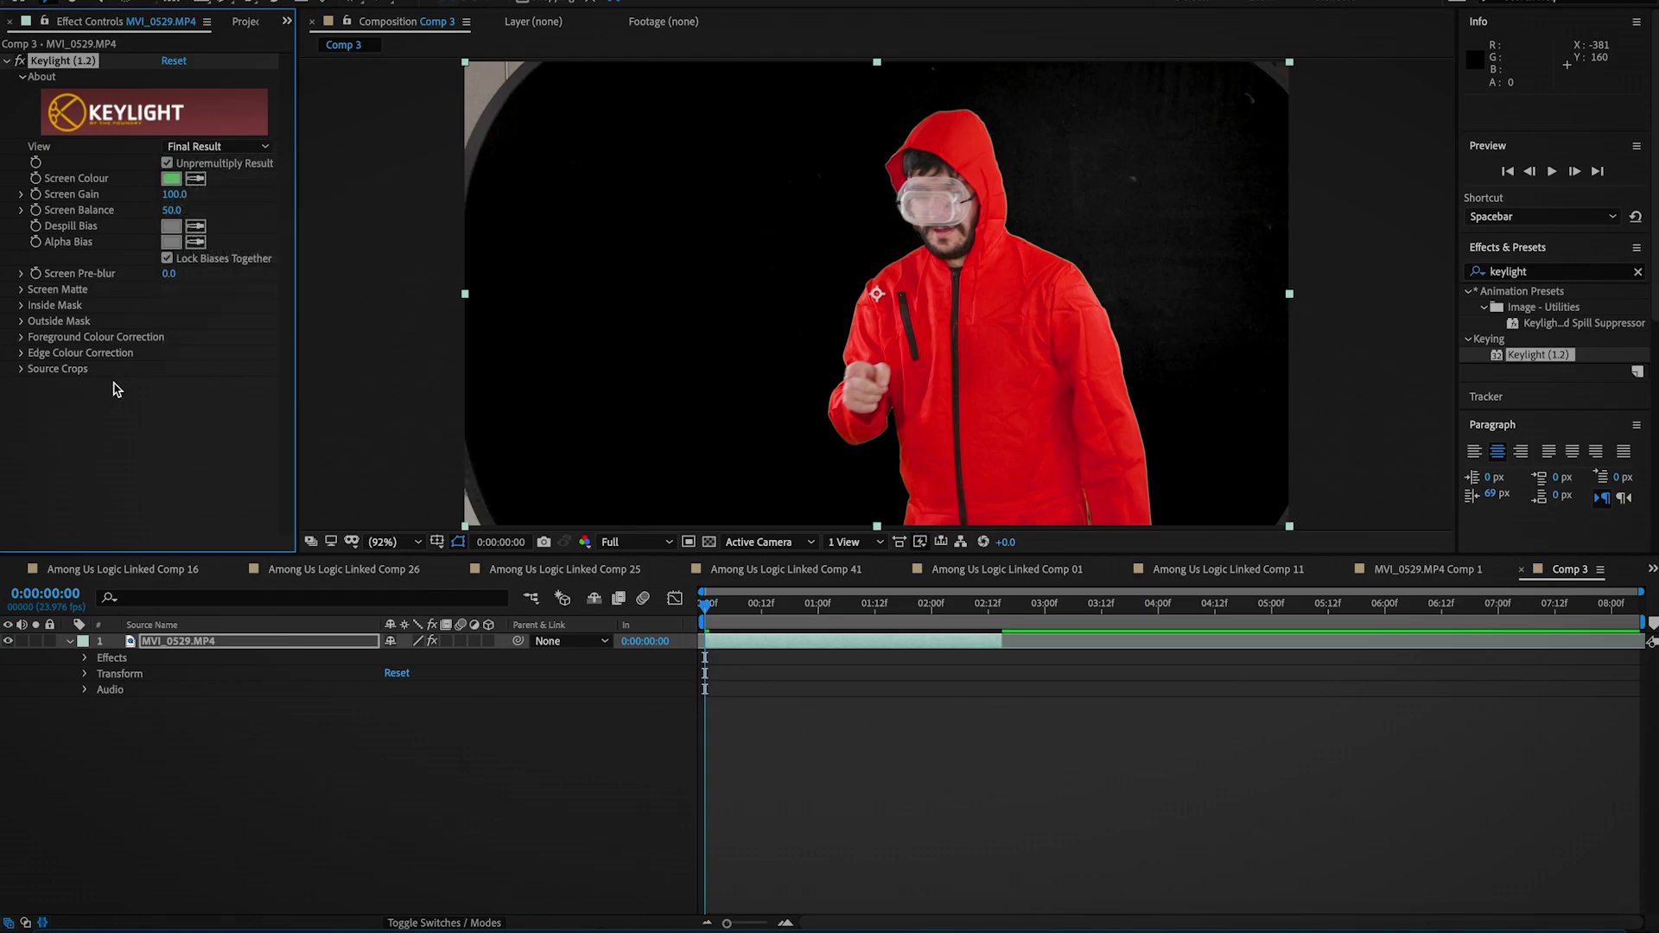
{"action": "left_click", "coordinate": [21, 291]}
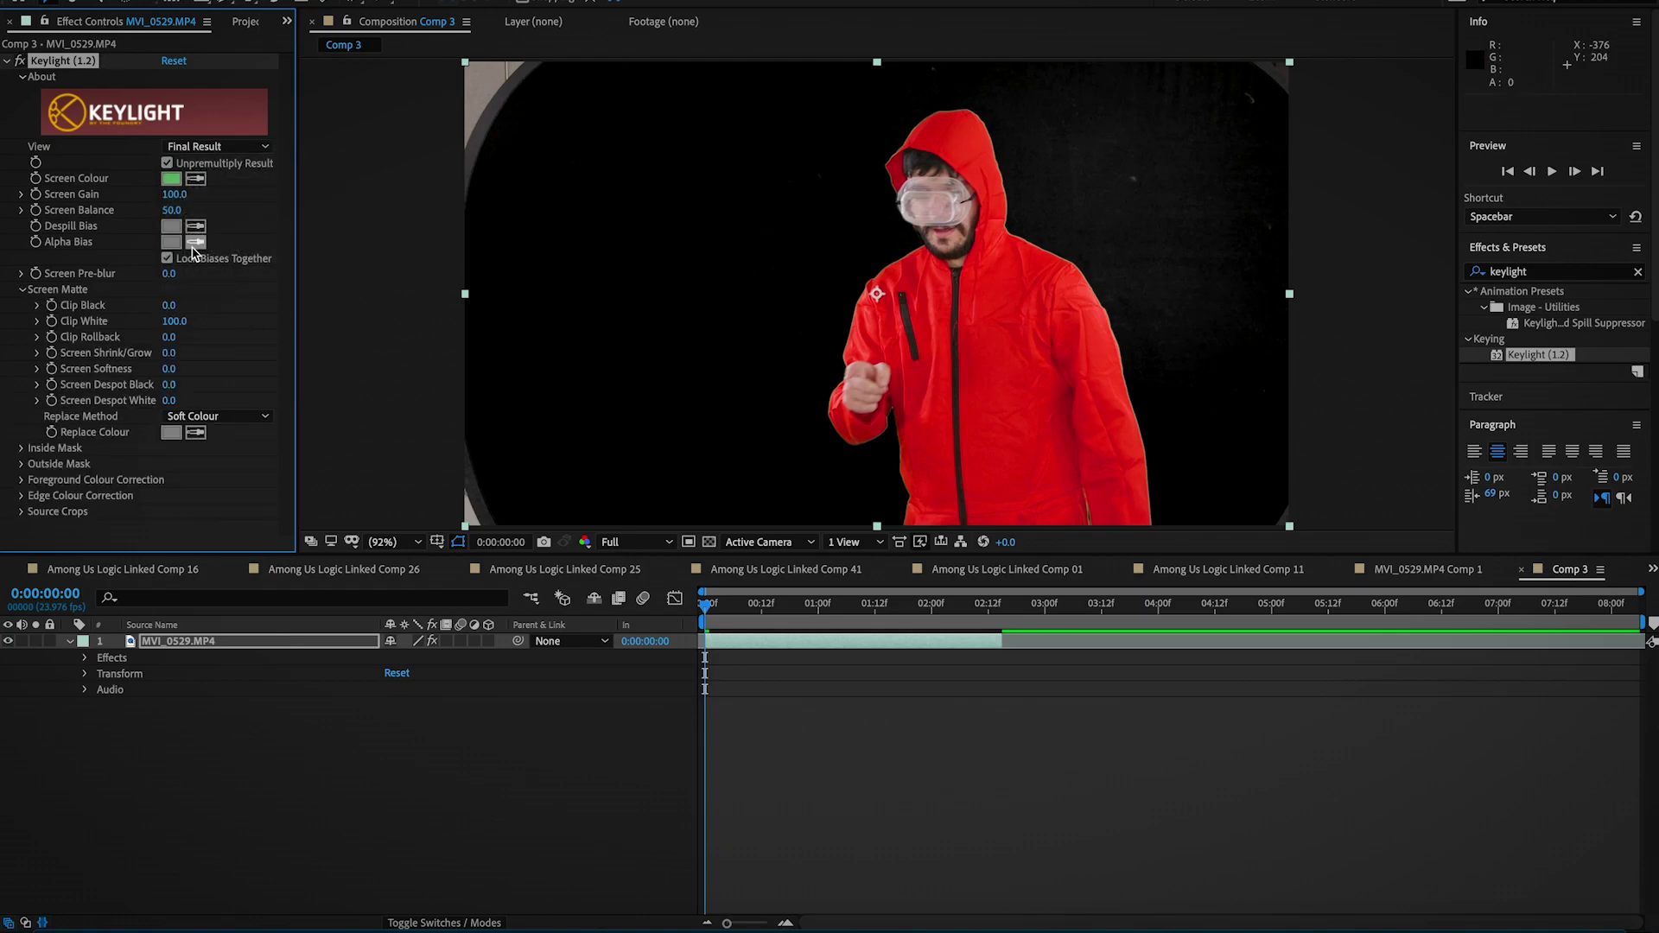
{"action": "left_click", "coordinate": [216, 147]}
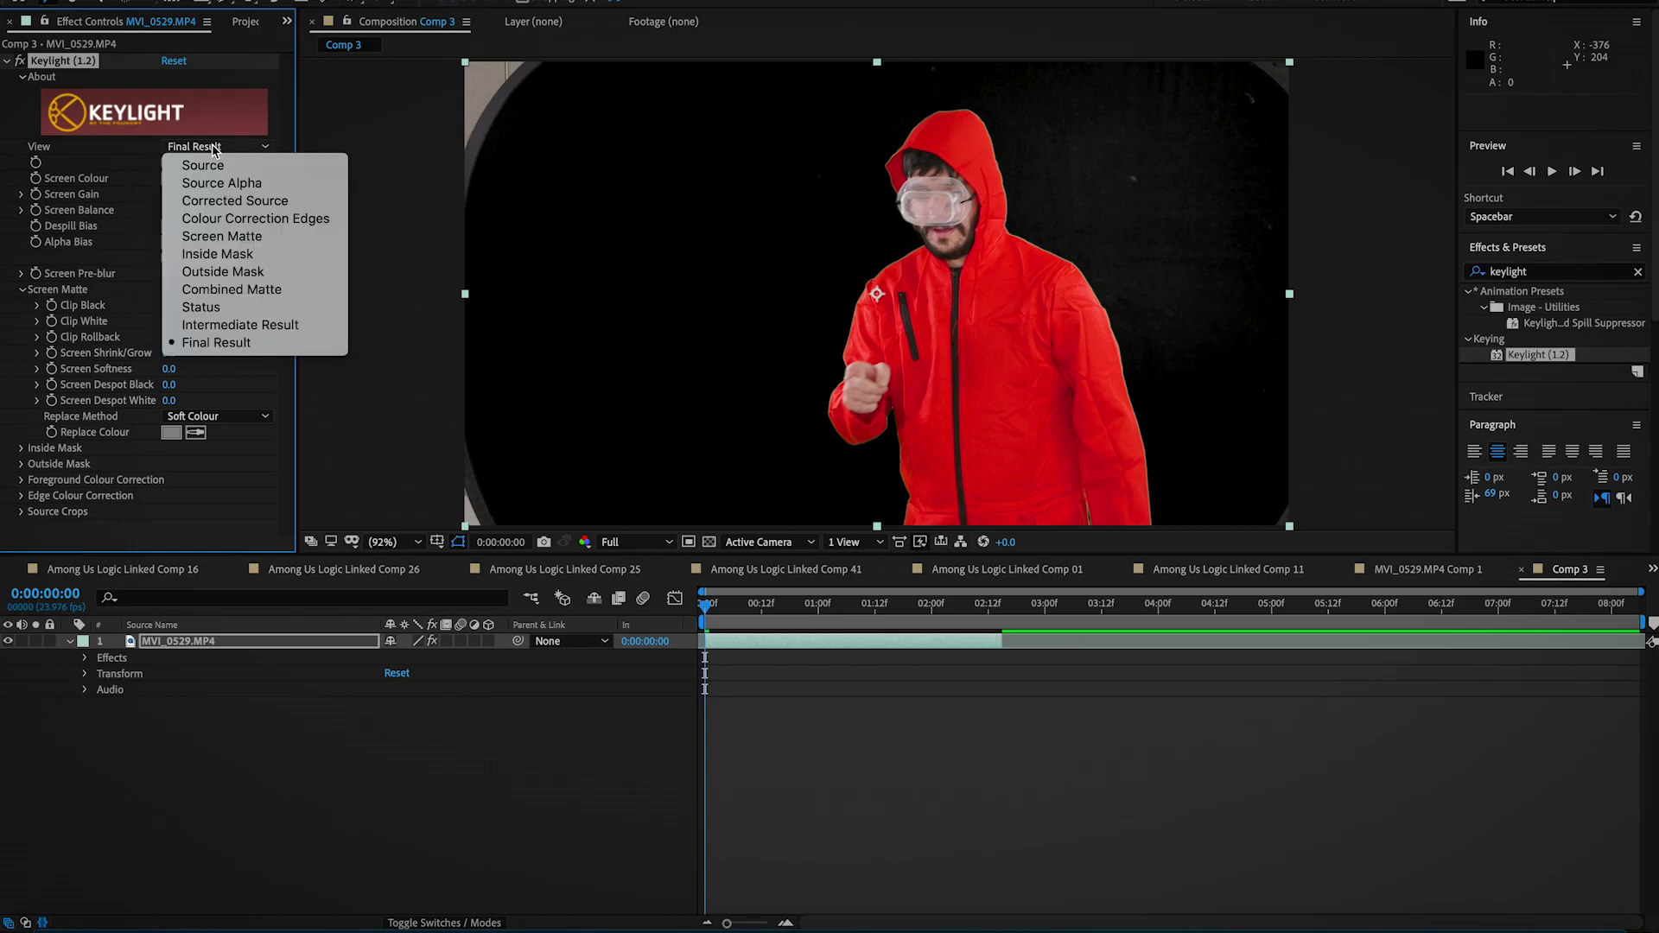
{"action": "left_click", "coordinate": [243, 297]}
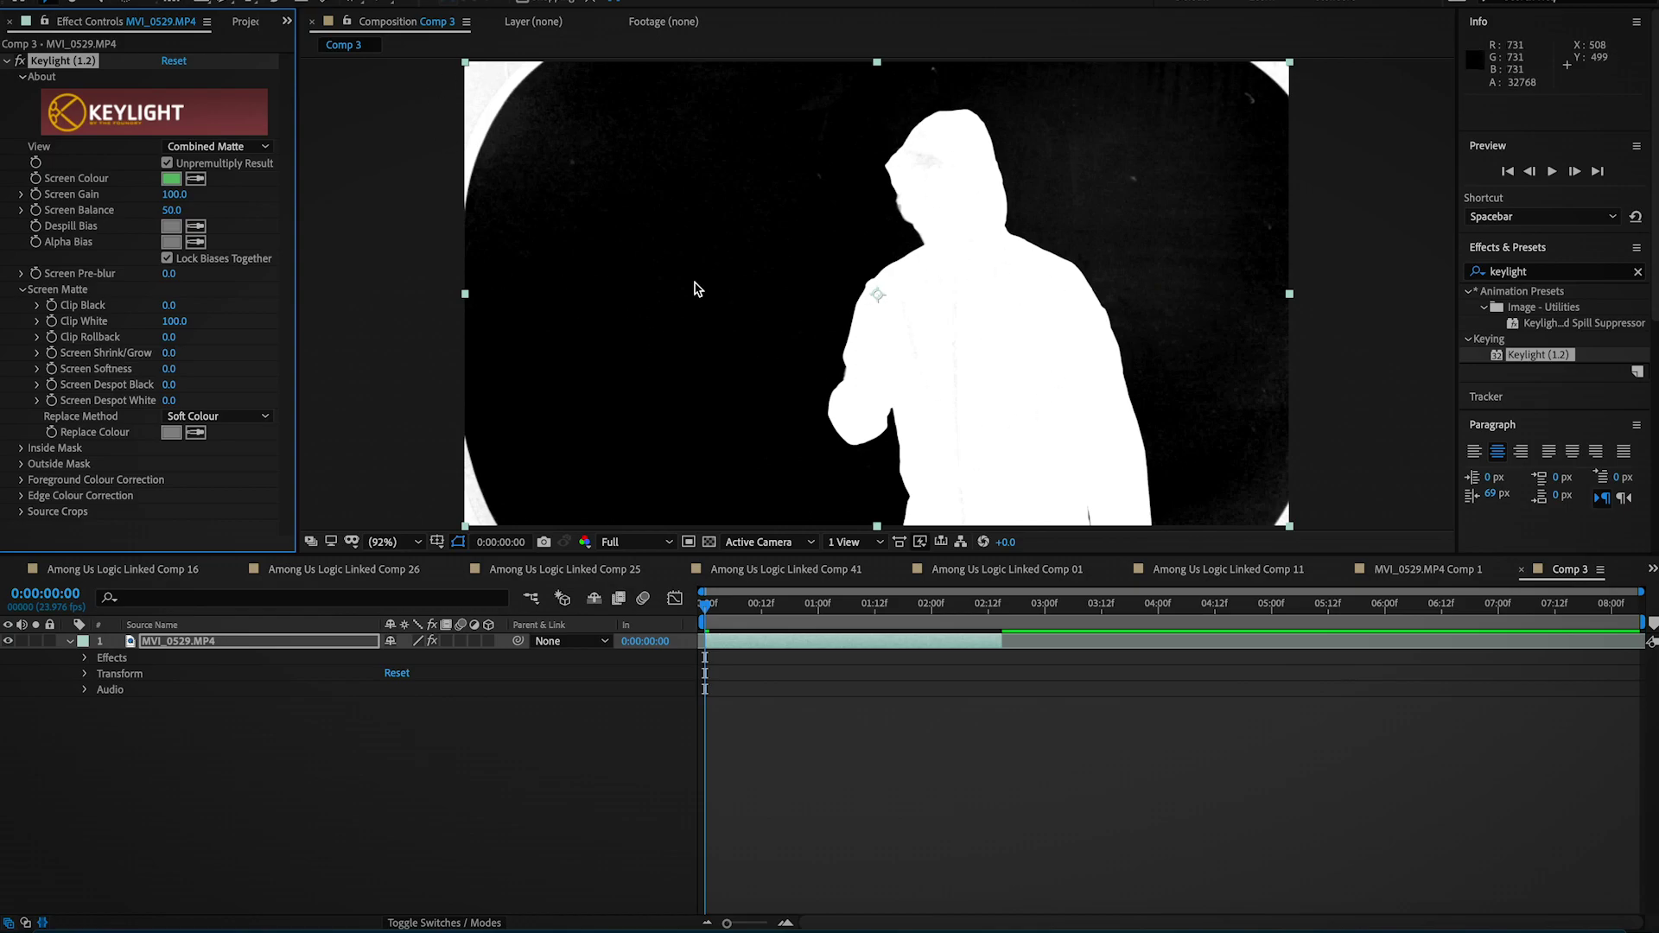
{"action": "left_click_drag", "start_coordinate": [184, 310], "coordinate": [164, 336]}
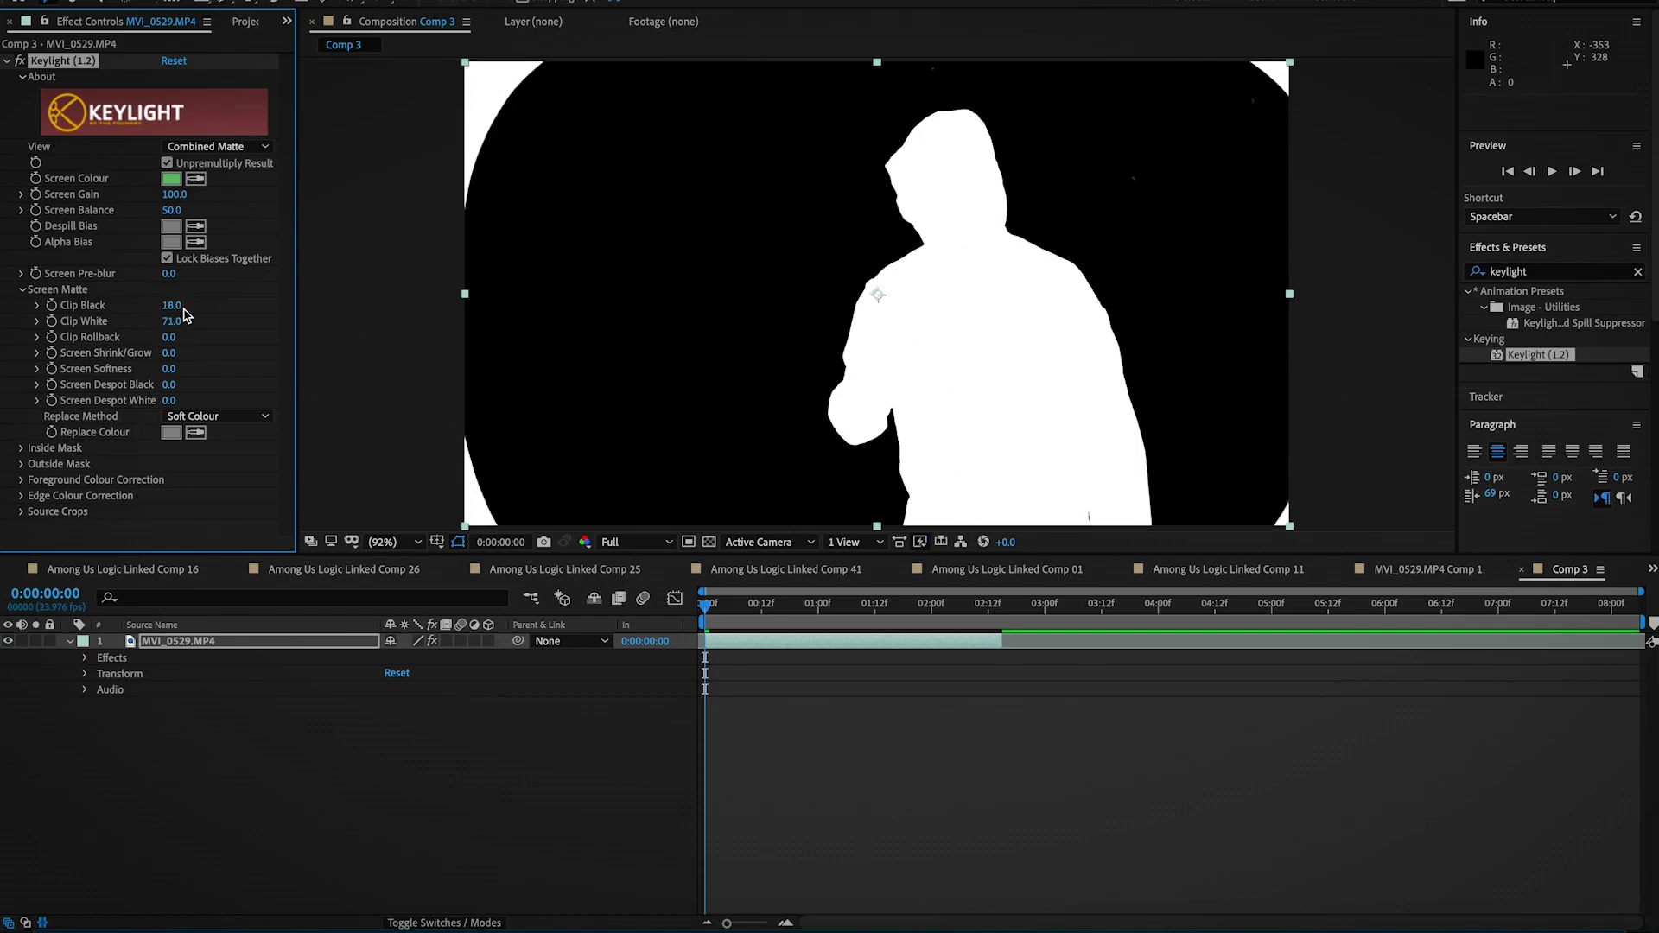
{"action": "left_click_drag", "start_coordinate": [180, 306], "coordinate": [179, 330]}
{"action": "left_click", "coordinate": [255, 148]}
Return to Final Result view and set Screen Shrink/Grow to -2.1 and Screen Softness to 2.5
{"action": "left_click", "coordinate": [216, 343]}
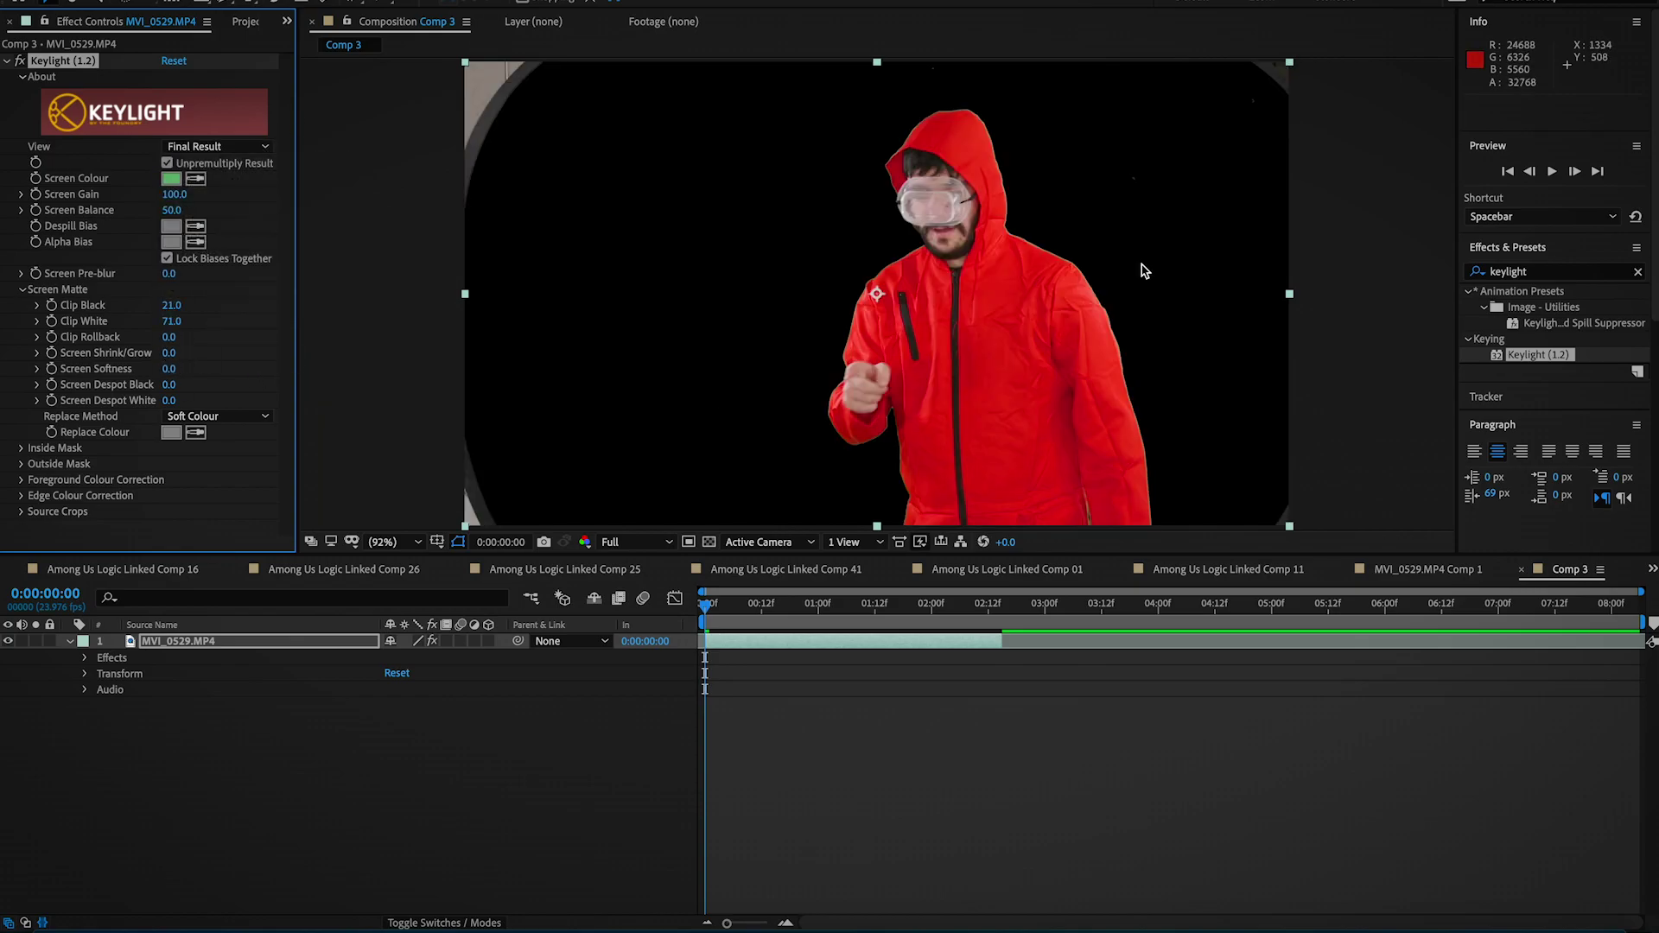
{"action": "scroll", "coordinate": [1195, 267], "scroll_direction": "up", "scroll_amount": 3}
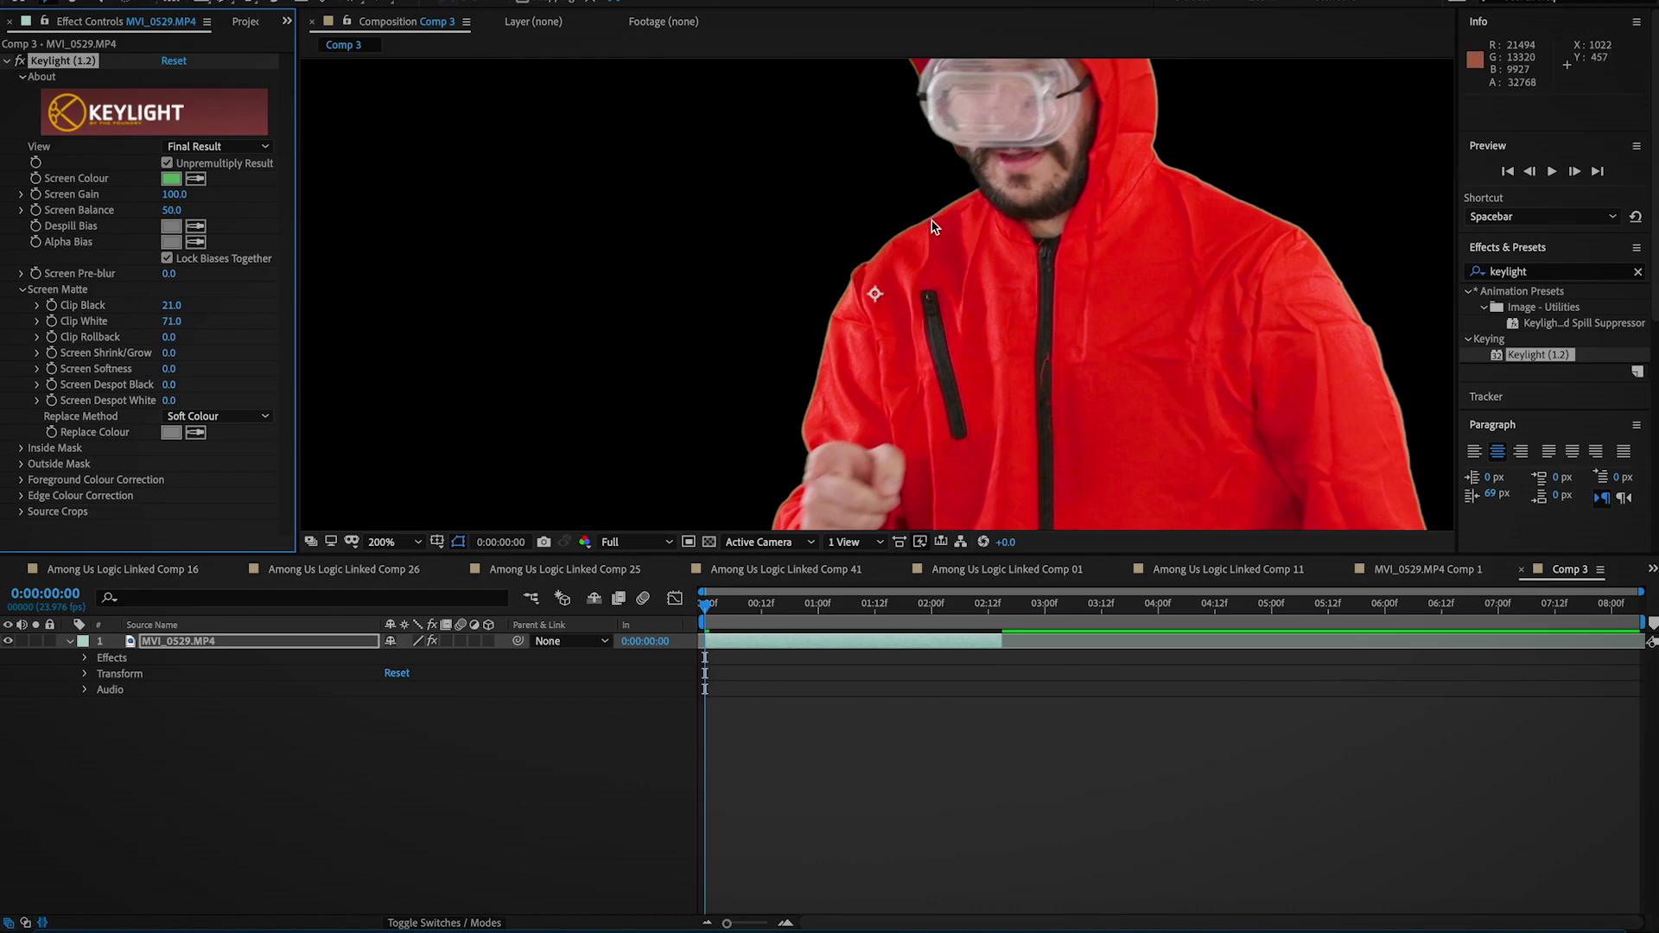
{"action": "scroll", "coordinate": [1062, 324], "scroll_direction": "down", "scroll_amount": 2}
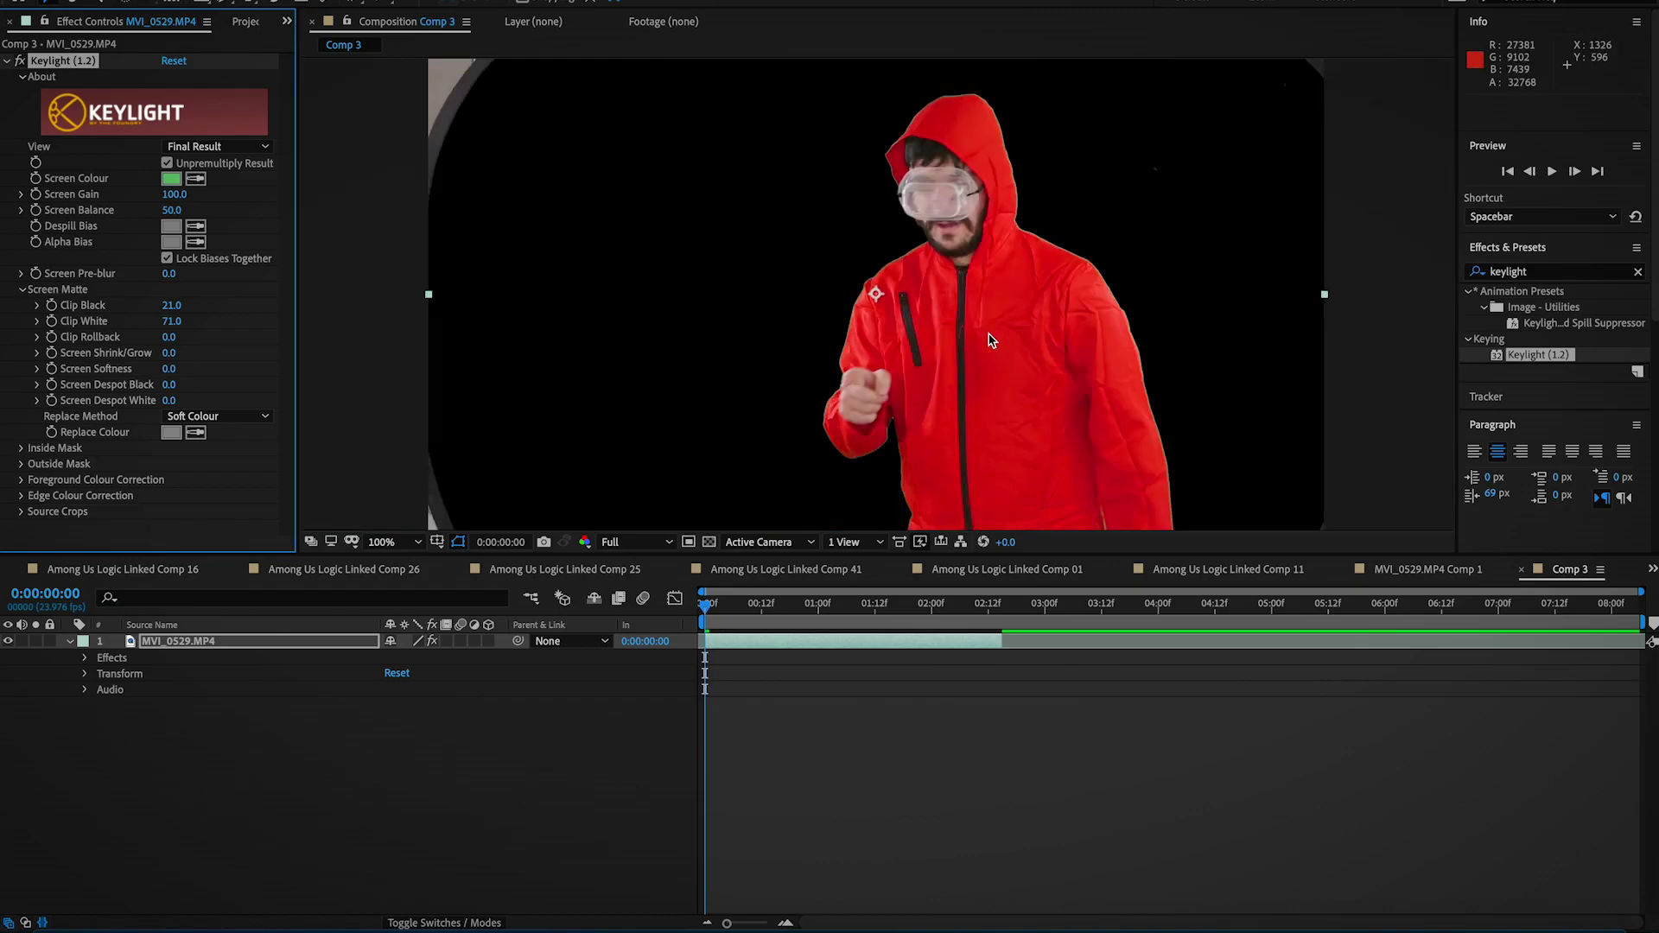
{"action": "left_click_drag", "start_coordinate": [168, 352], "coordinate": [151, 356]}
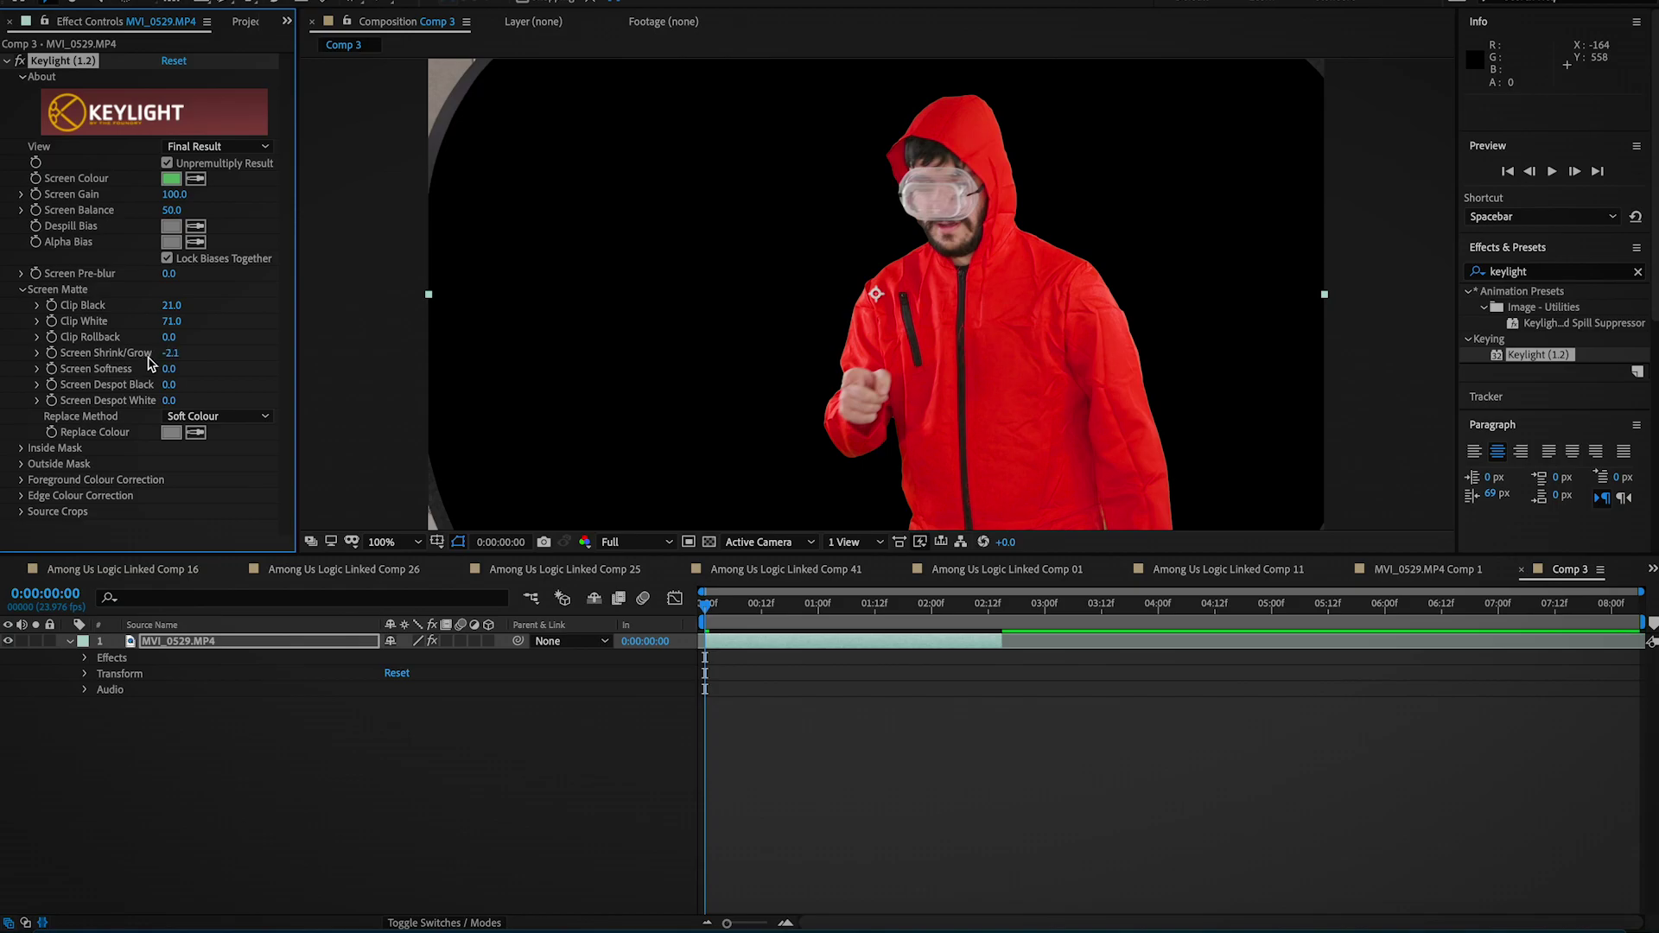
{"action": "left_click_drag", "start_coordinate": [174, 372], "coordinate": [199, 372]}
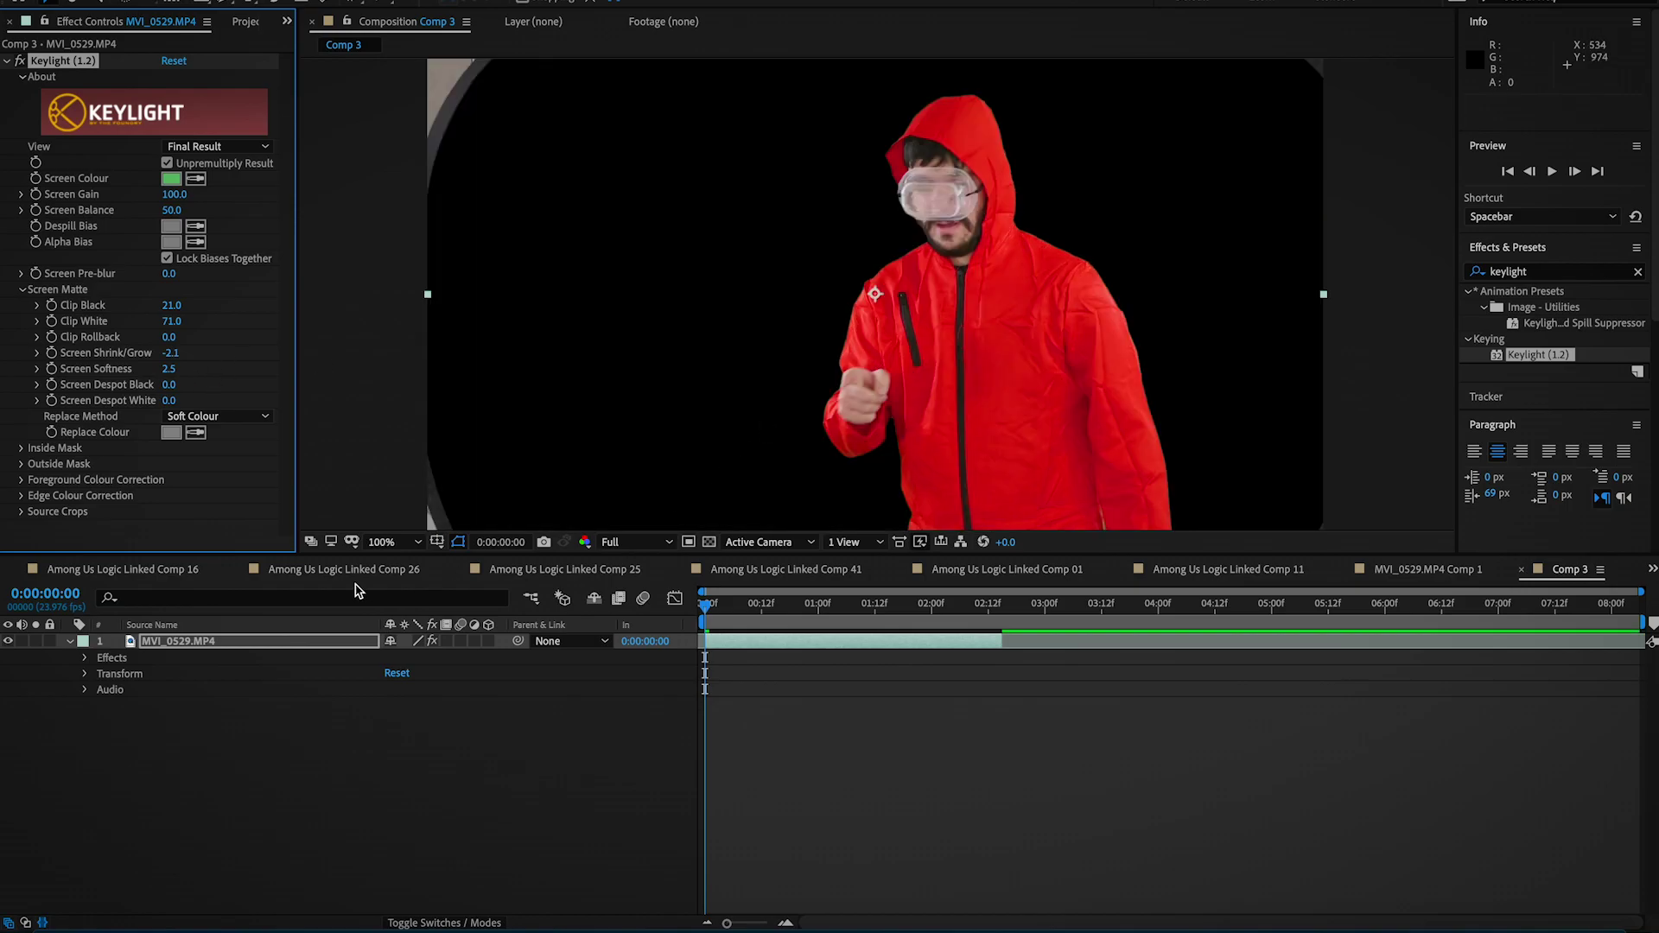
{"action": "left_click", "coordinate": [407, 543]}
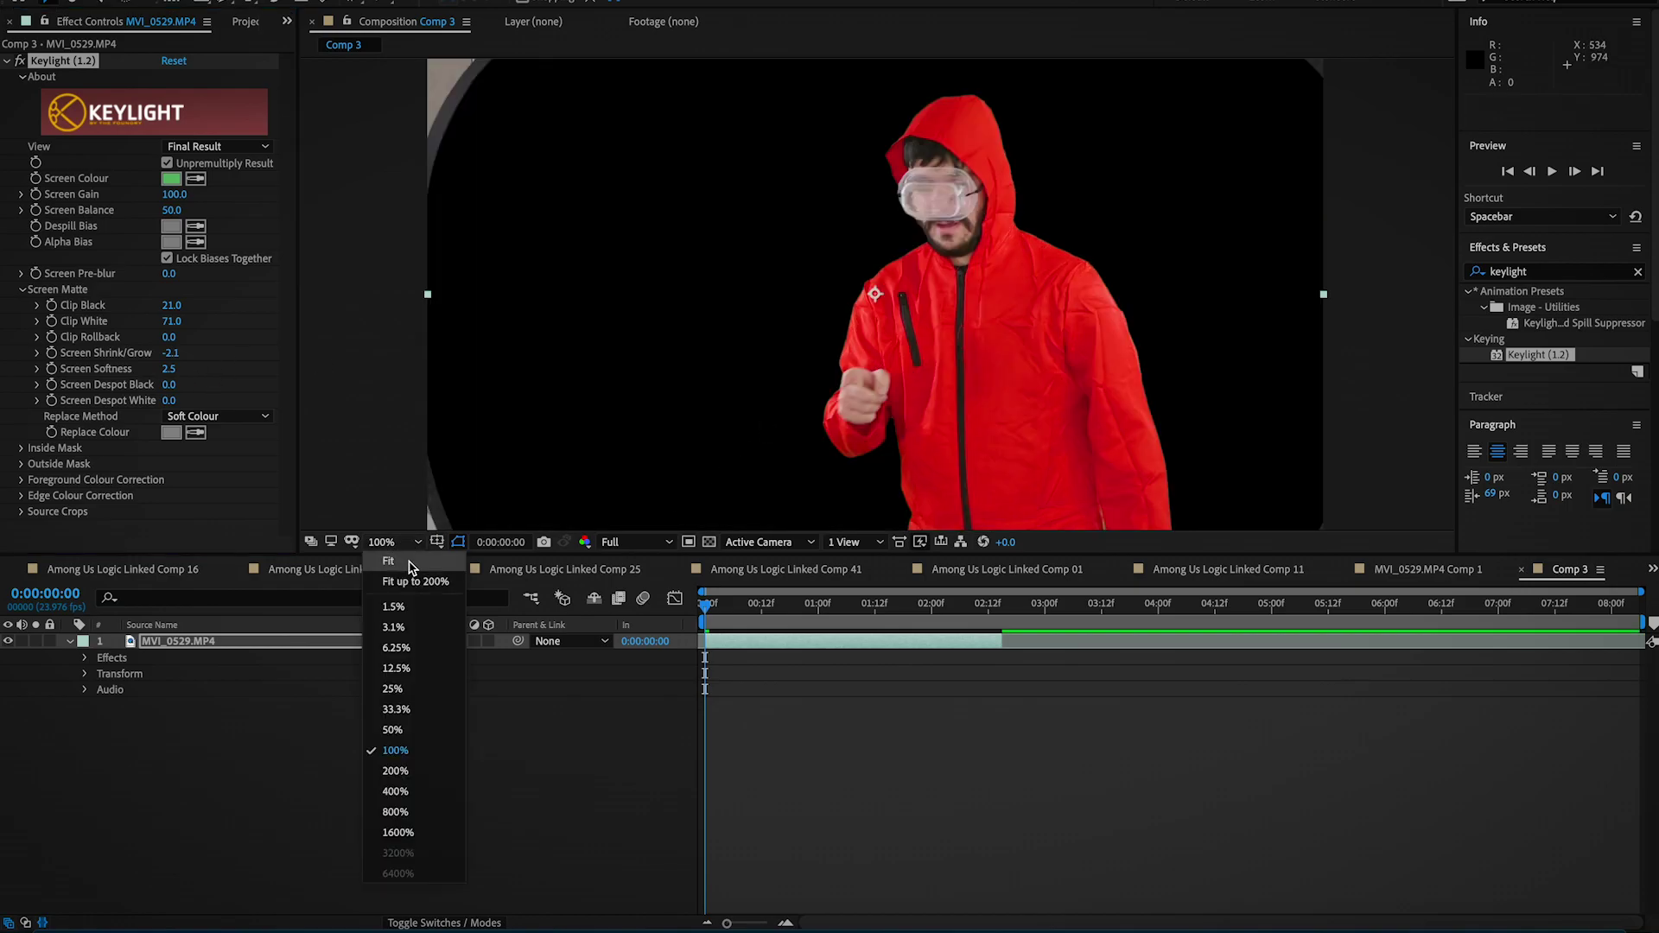
{"action": "left_click", "coordinate": [389, 562]}
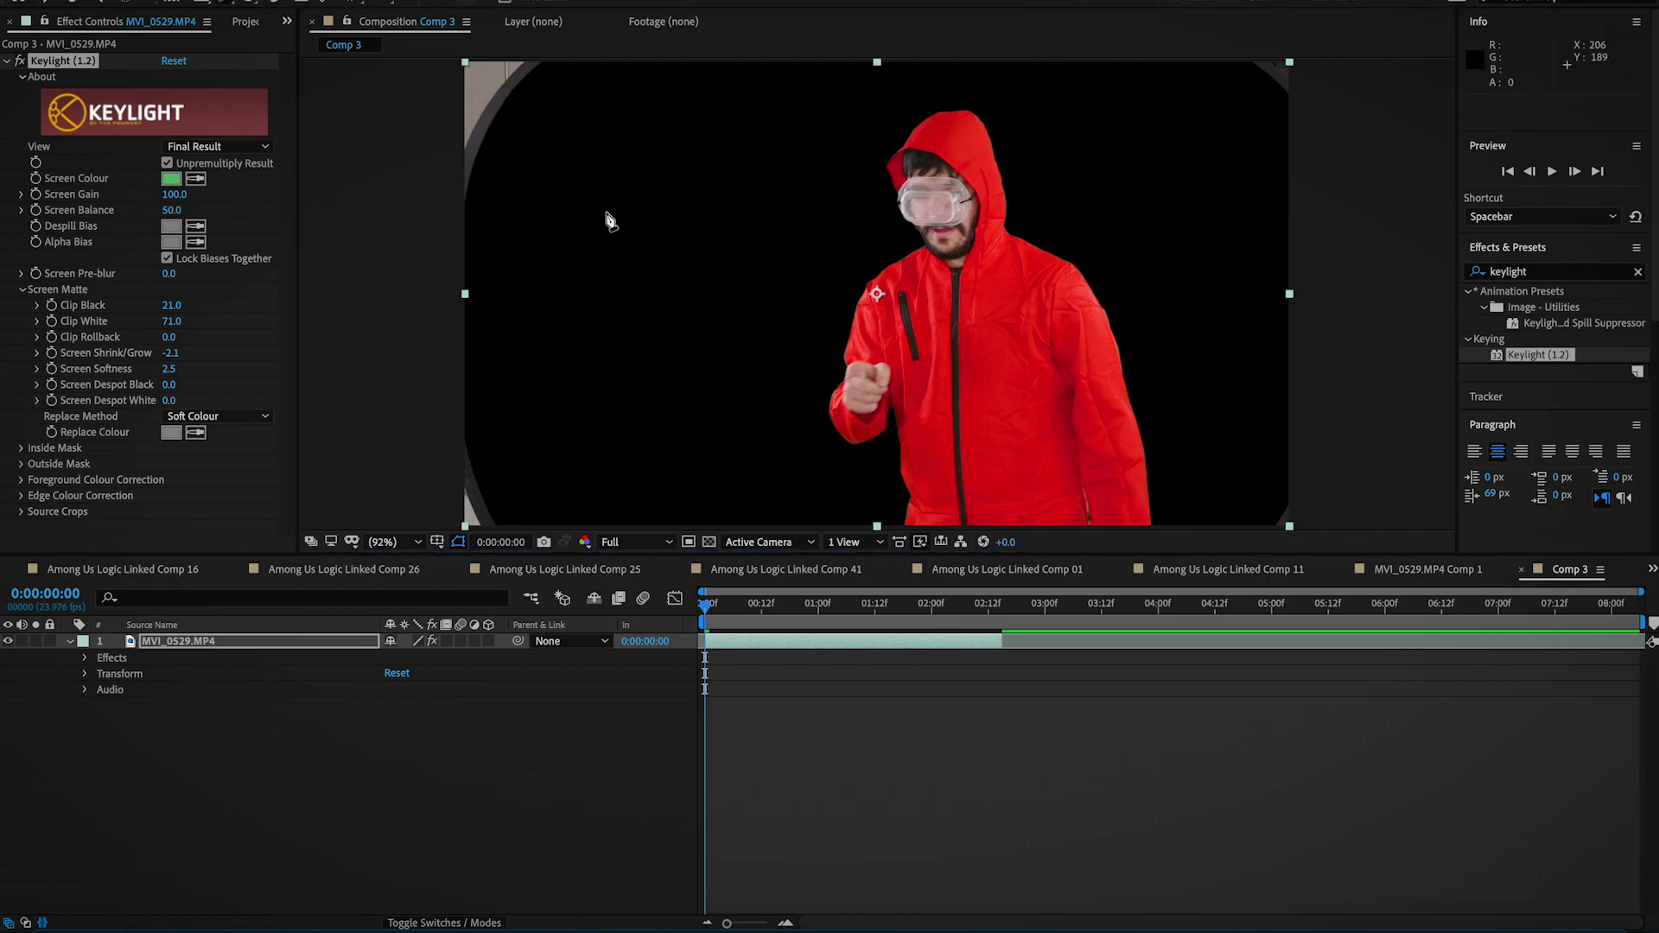
{"action": "key", "text": "comma"}
{"action": "key", "text": "comma"}
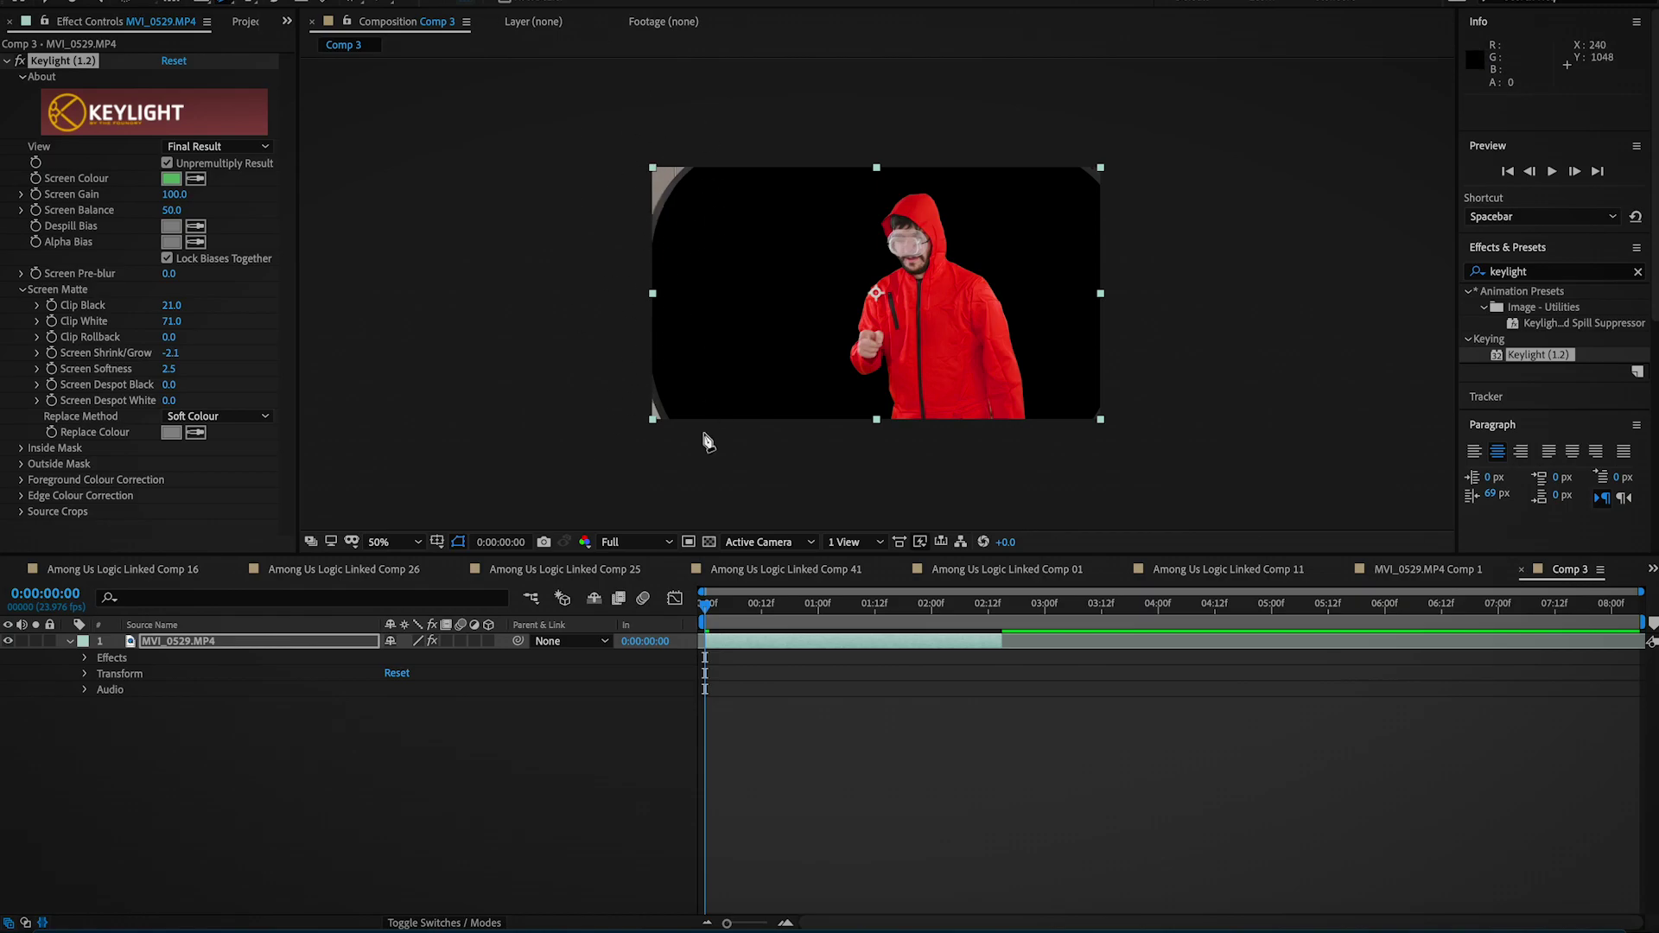
{"action": "left_click", "coordinate": [739, 155]}
{"action": "left_click", "coordinate": [697, 186]}
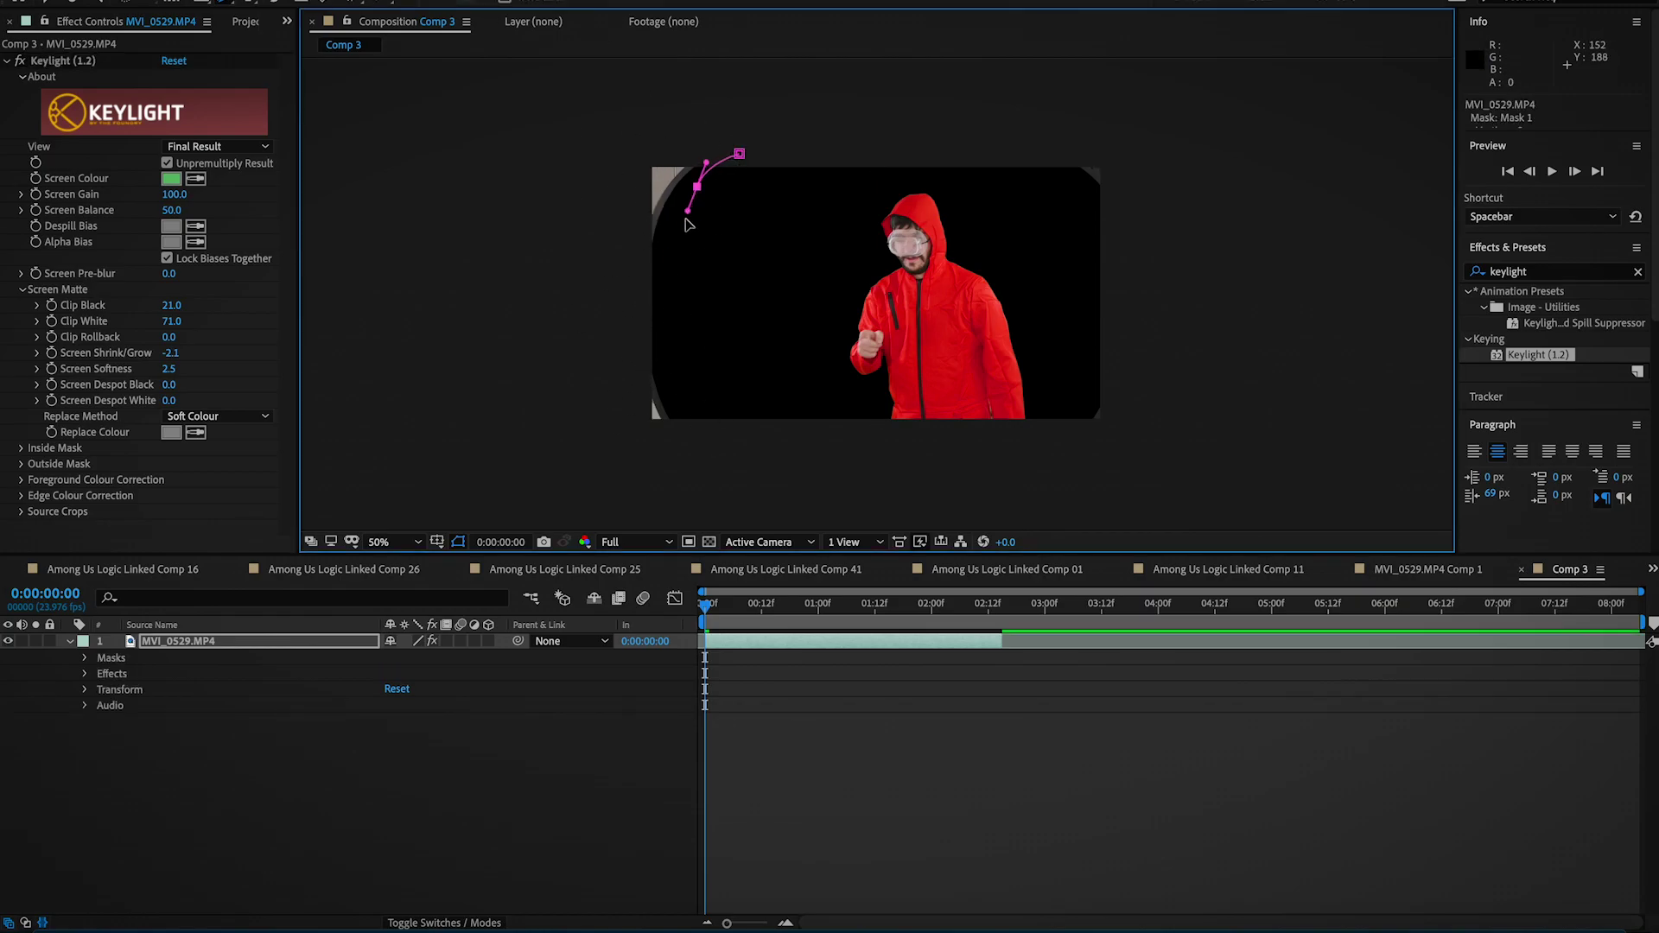
{"action": "left_click", "coordinate": [675, 263]}
{"action": "left_click", "coordinate": [678, 320]}
{"action": "left_click", "coordinate": [714, 434]}
{"action": "left_click", "coordinate": [797, 468]}
{"action": "left_click", "coordinate": [914, 452]}
{"action": "left_click", "coordinate": [962, 464]}
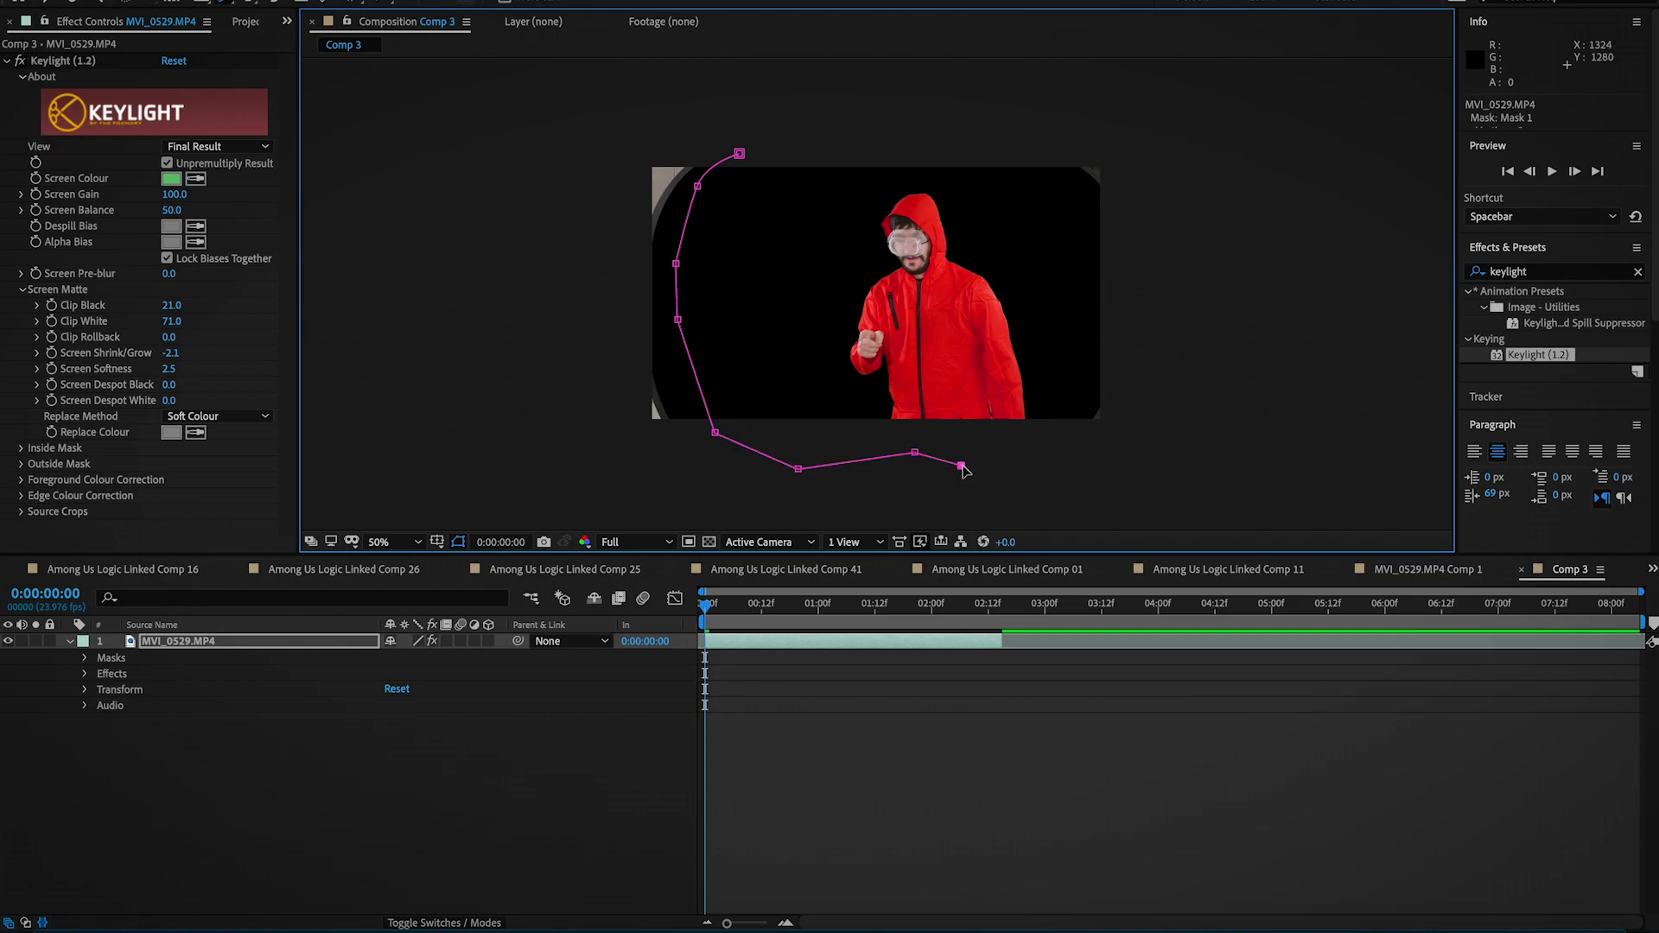
{"action": "left_click", "coordinate": [1024, 448]}
{"action": "left_click", "coordinate": [1121, 357]}
{"action": "left_click", "coordinate": [1111, 263]}
{"action": "left_click", "coordinate": [1073, 212]}
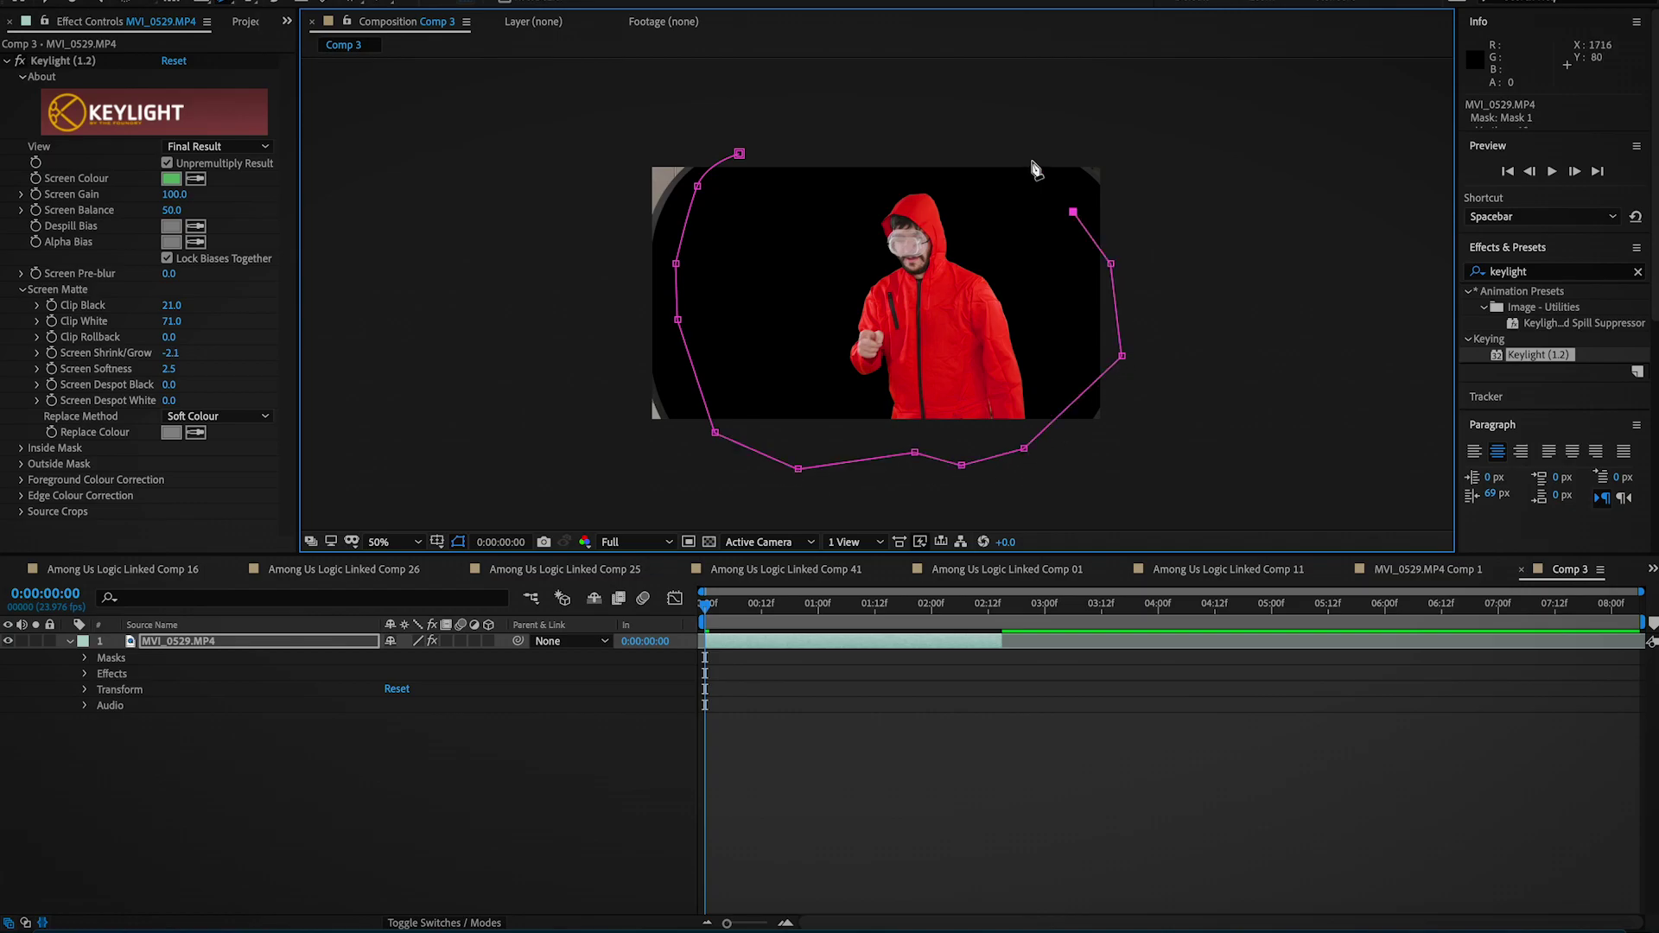
{"action": "left_click", "coordinate": [1012, 135]}
{"action": "left_click", "coordinate": [917, 121]}
{"action": "left_click", "coordinate": [844, 135]}
{"action": "left_click_drag", "start_coordinate": [739, 154], "coordinate": [706, 162]}
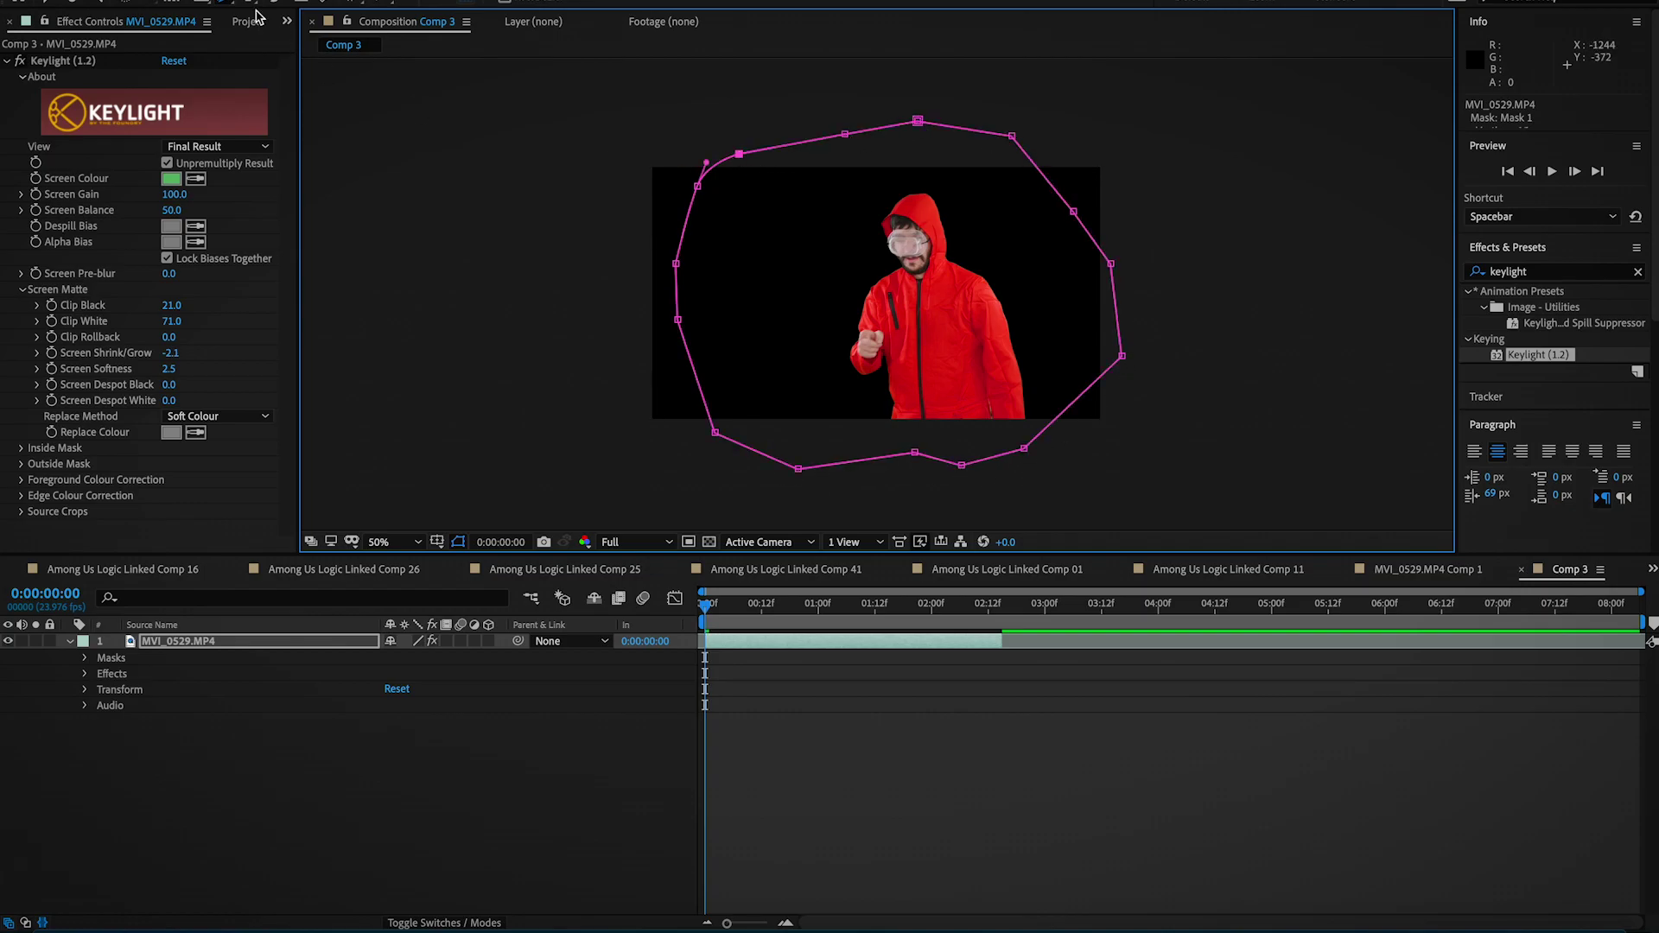
{"action": "left_click", "coordinate": [62, 4]}
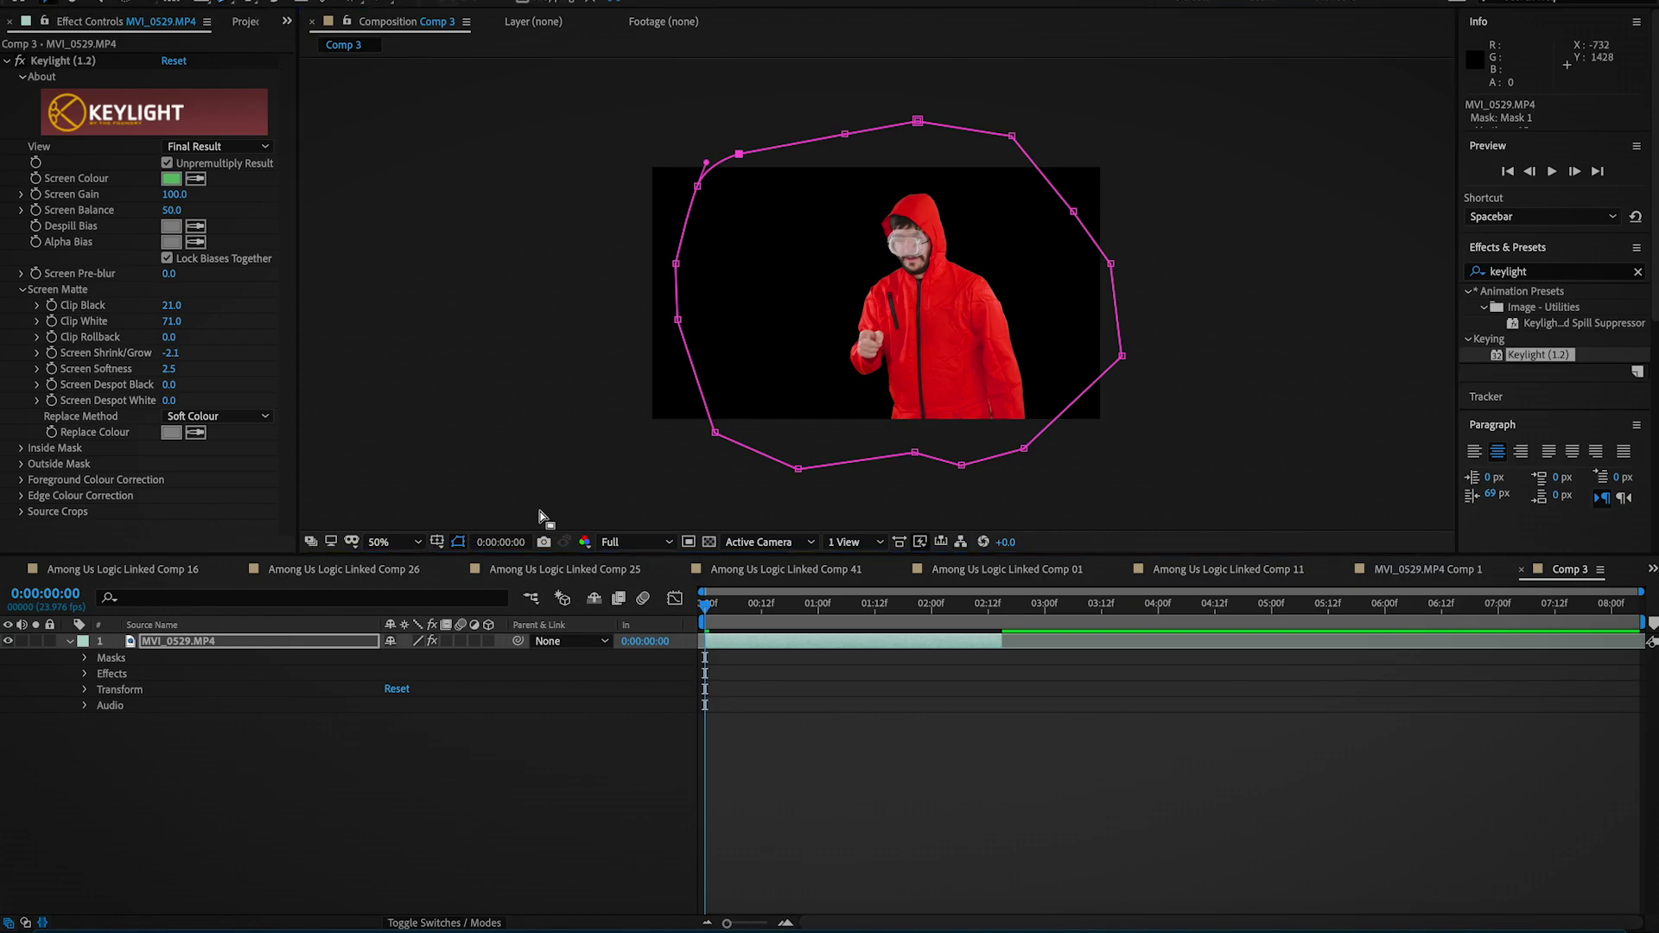
{"action": "scroll", "coordinate": [873, 463], "scroll_direction": "up", "scroll_amount": 2}
{"action": "scroll", "coordinate": [875, 462], "scroll_direction": "down", "scroll_amount": 2}
{"action": "scroll", "coordinate": [876, 462], "scroll_direction": "up", "scroll_amount": 2}
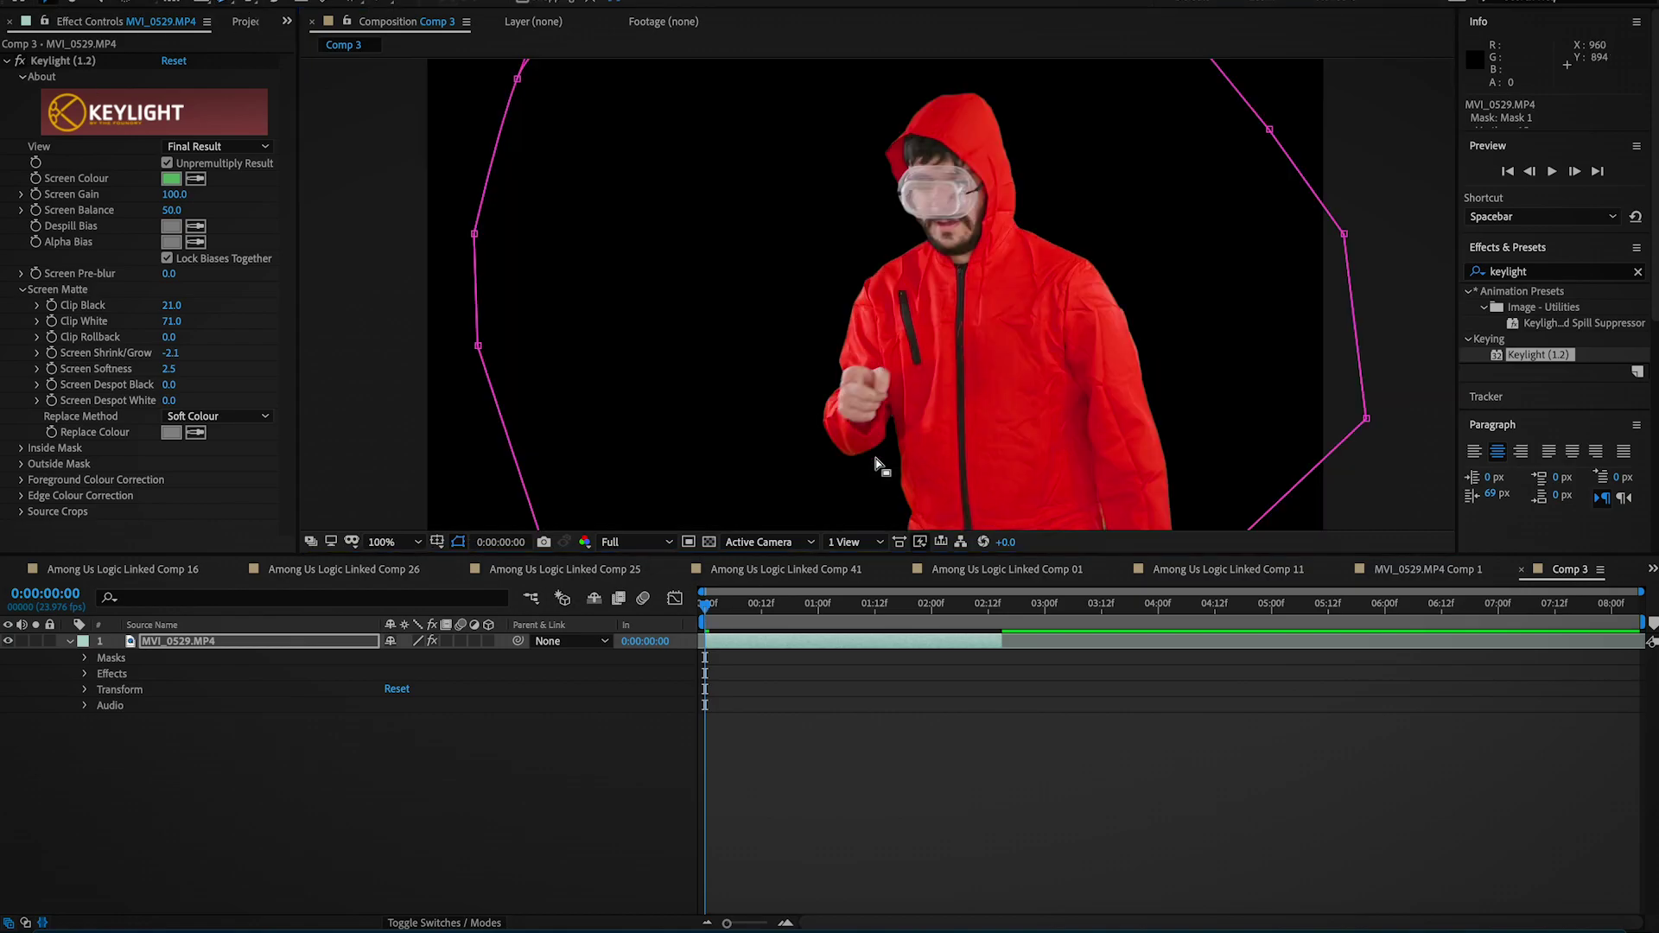
{"action": "left_click", "coordinate": [235, 642]}
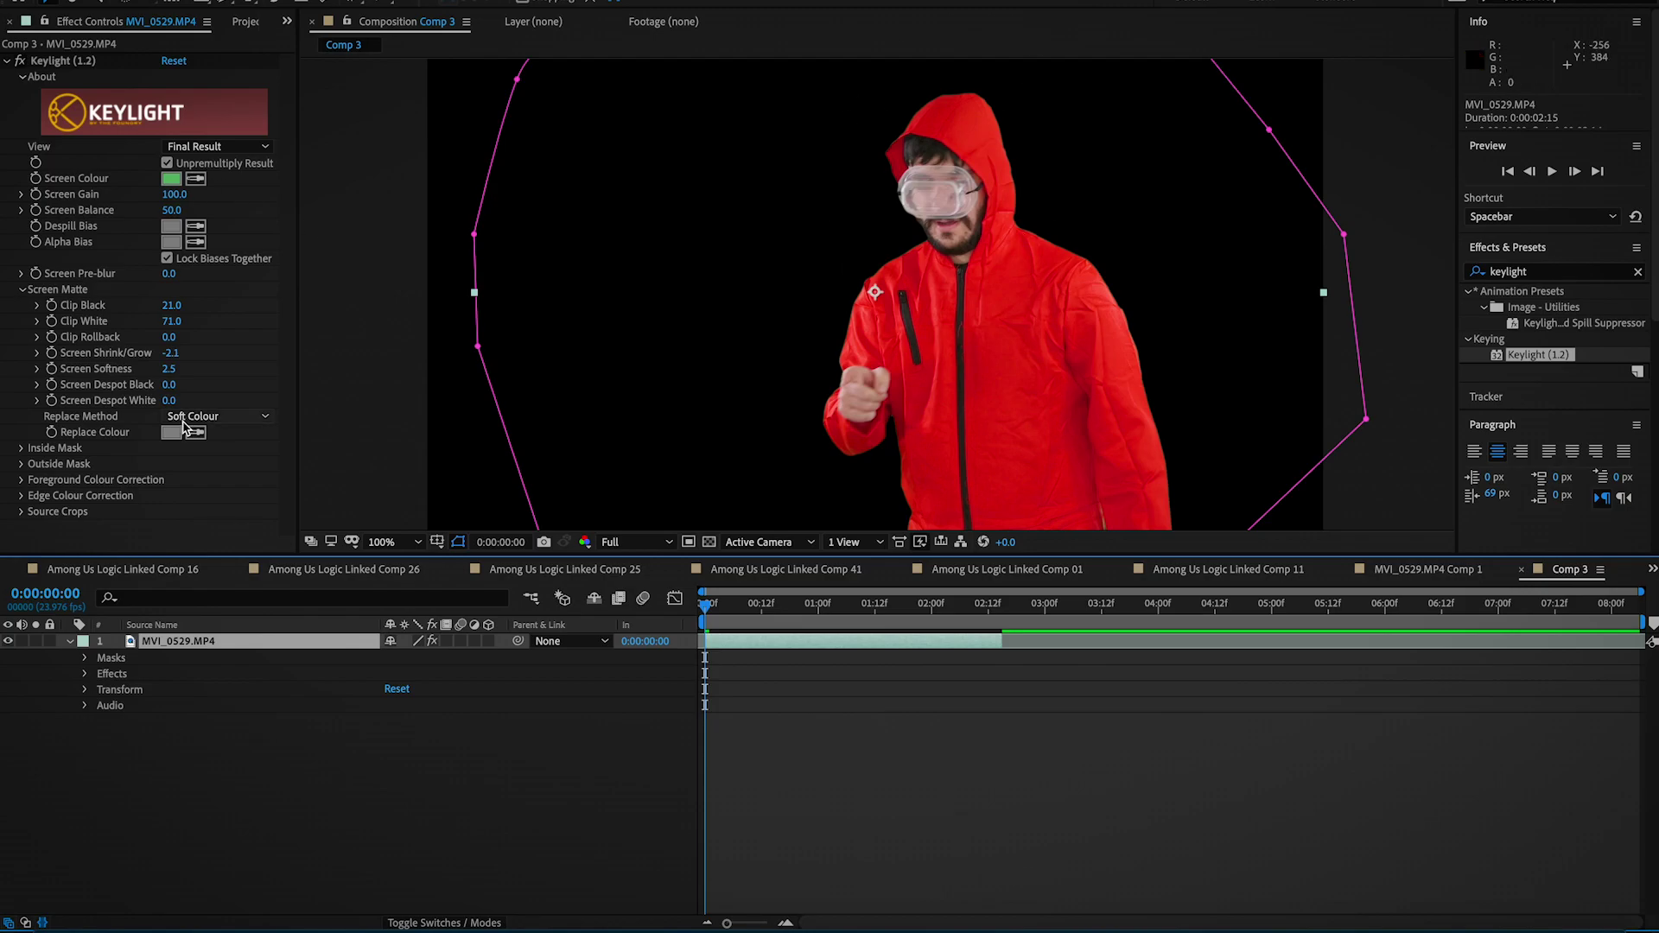
{"action": "scroll", "coordinate": [976, 303], "scroll_direction": "up", "scroll_amount": 2}
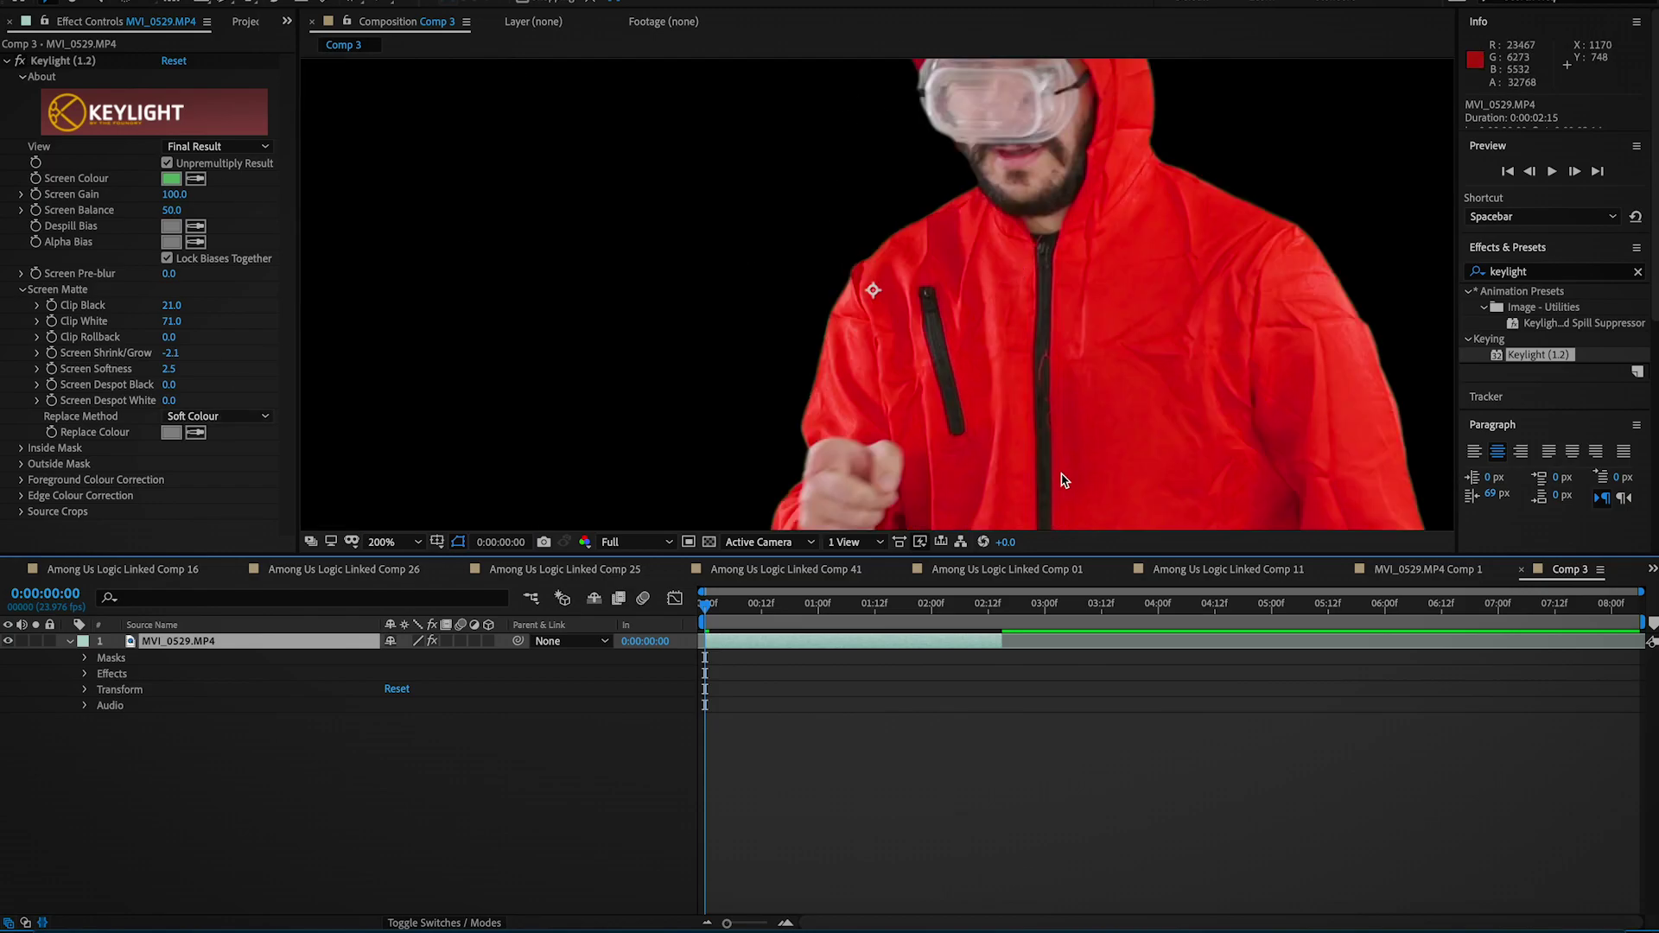
{"action": "scroll", "coordinate": [1039, 398], "scroll_direction": "down", "scroll_amount": 2}
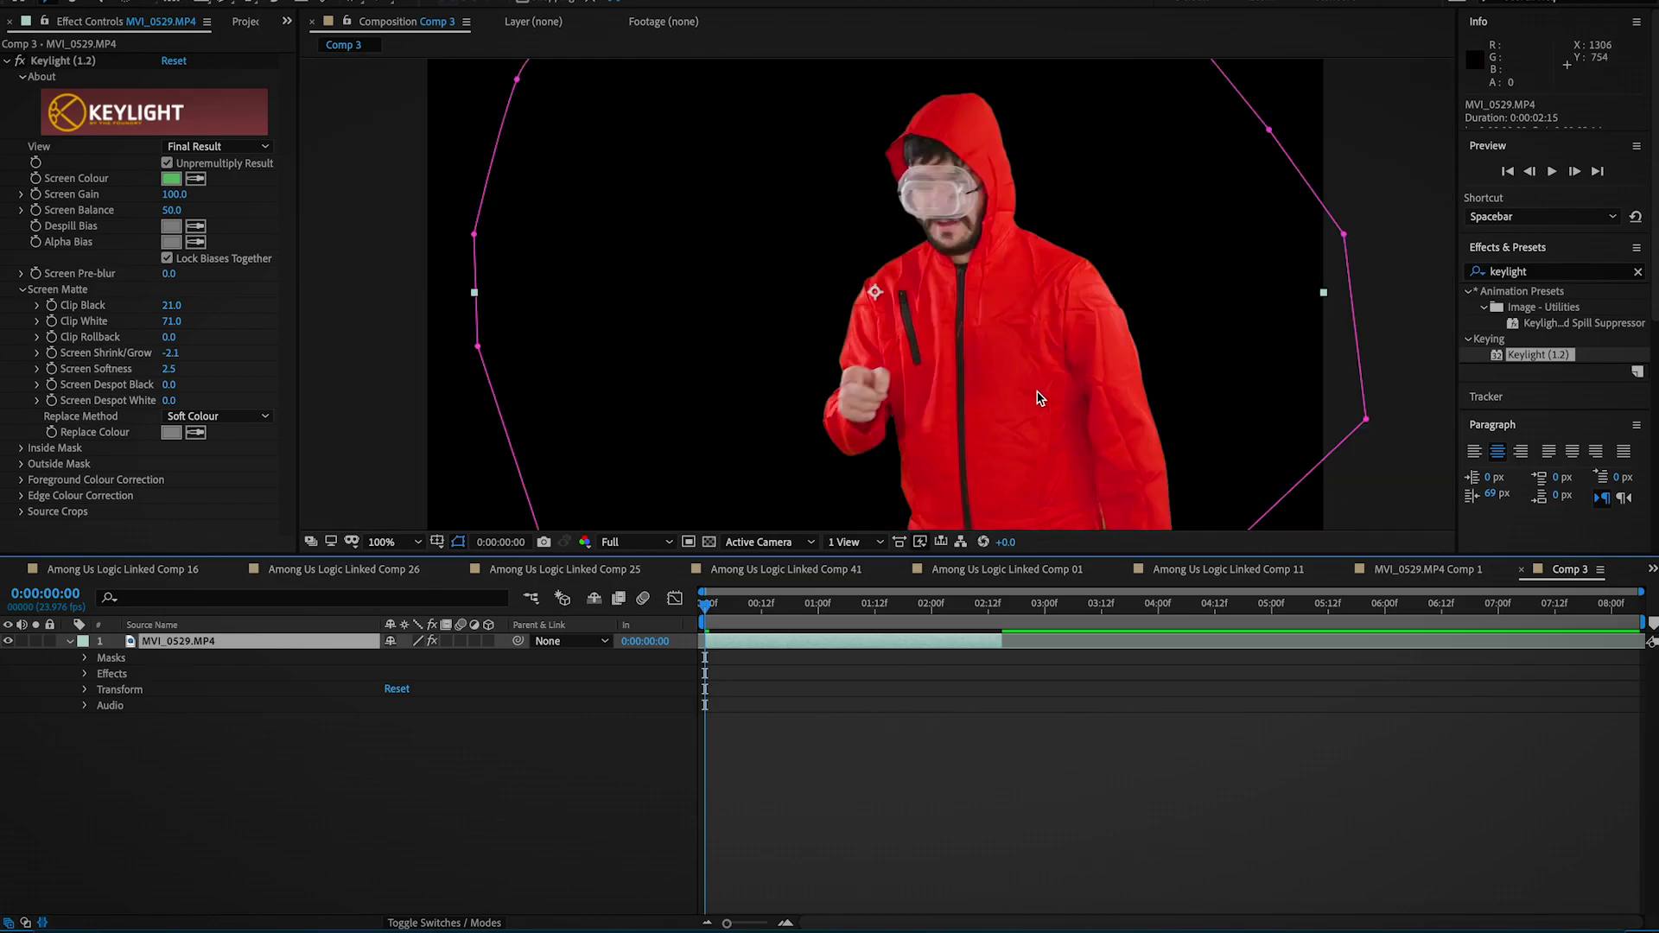
{"action": "left_click", "coordinate": [398, 544]}
{"action": "left_click", "coordinate": [397, 558]}
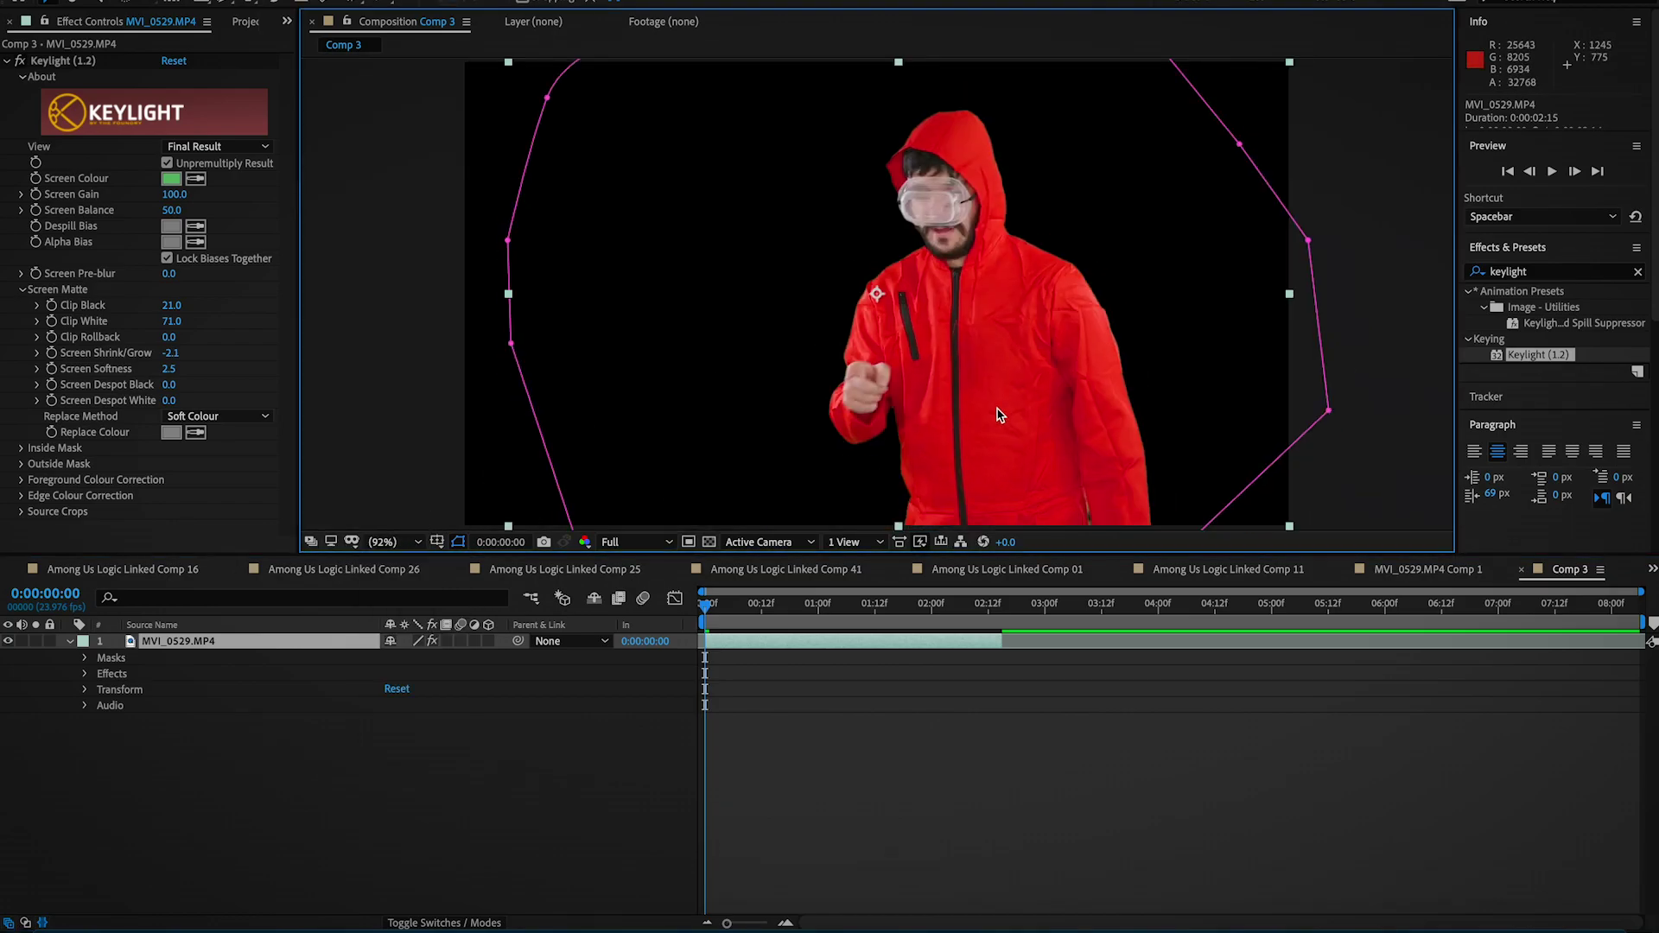
{"action": "left_click", "coordinate": [1556, 273]}
Apply Change to Color to the footage and sample the red hoodie as the From colour
{"action": "type", "text": "color"}
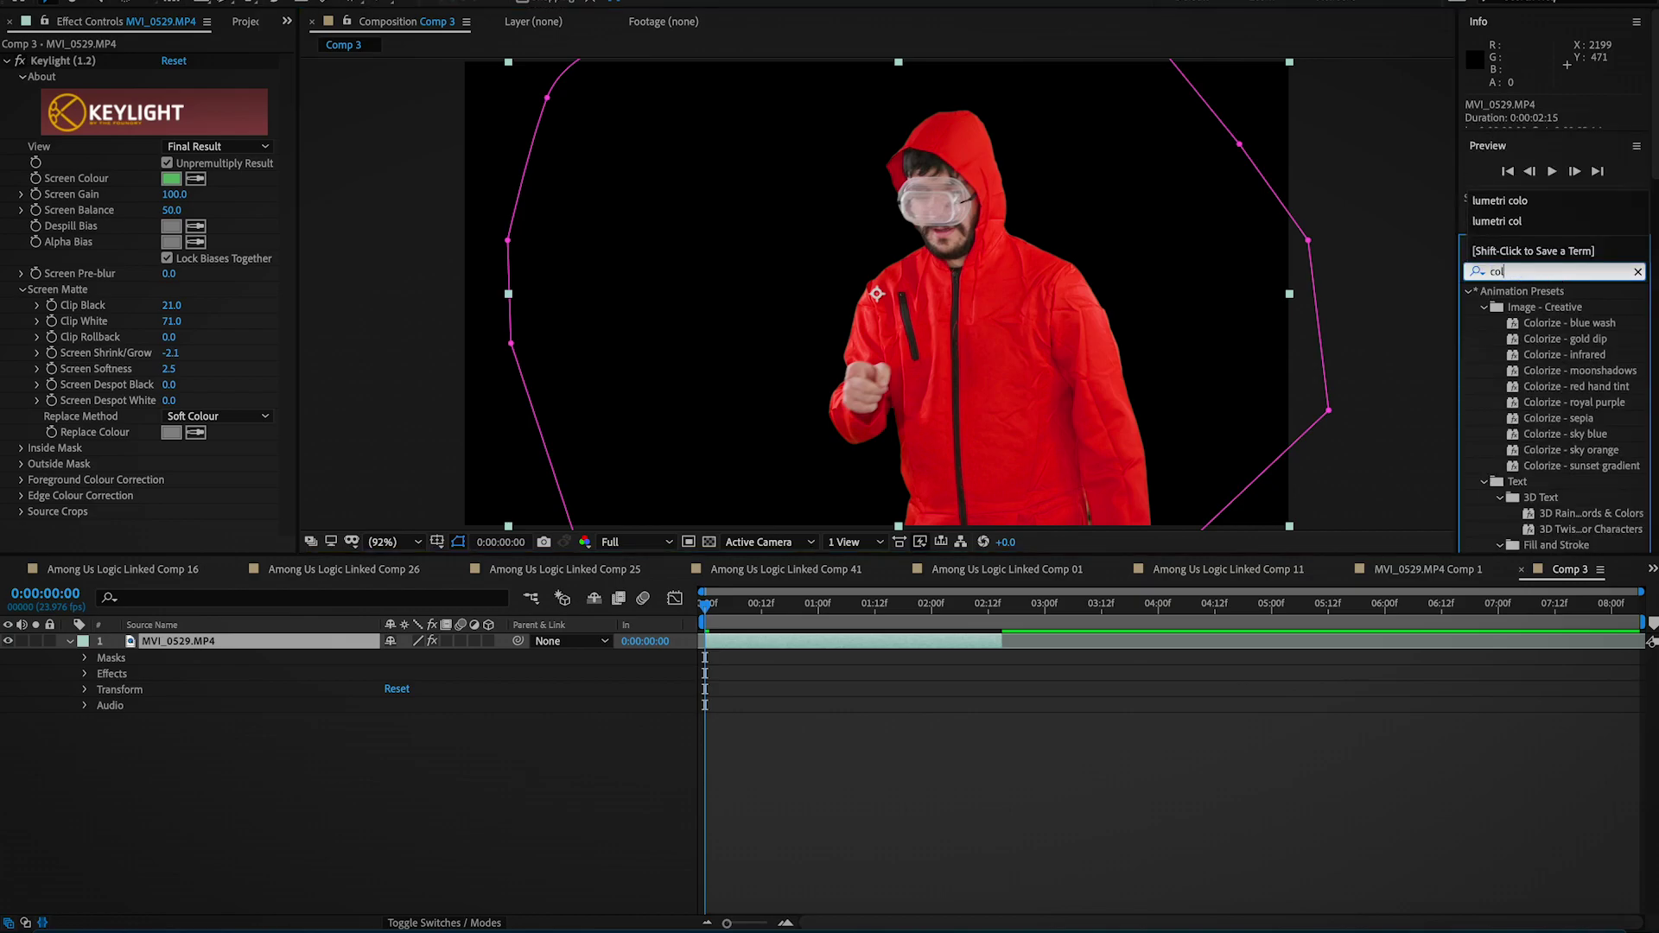
{"action": "key", "text": "BackSpace"}
{"action": "key", "text": "BackSpace"}
{"action": "key", "text": "BackSpace"}
{"action": "key", "text": "BackSpace"}
{"action": "key", "text": "BackSpace"}
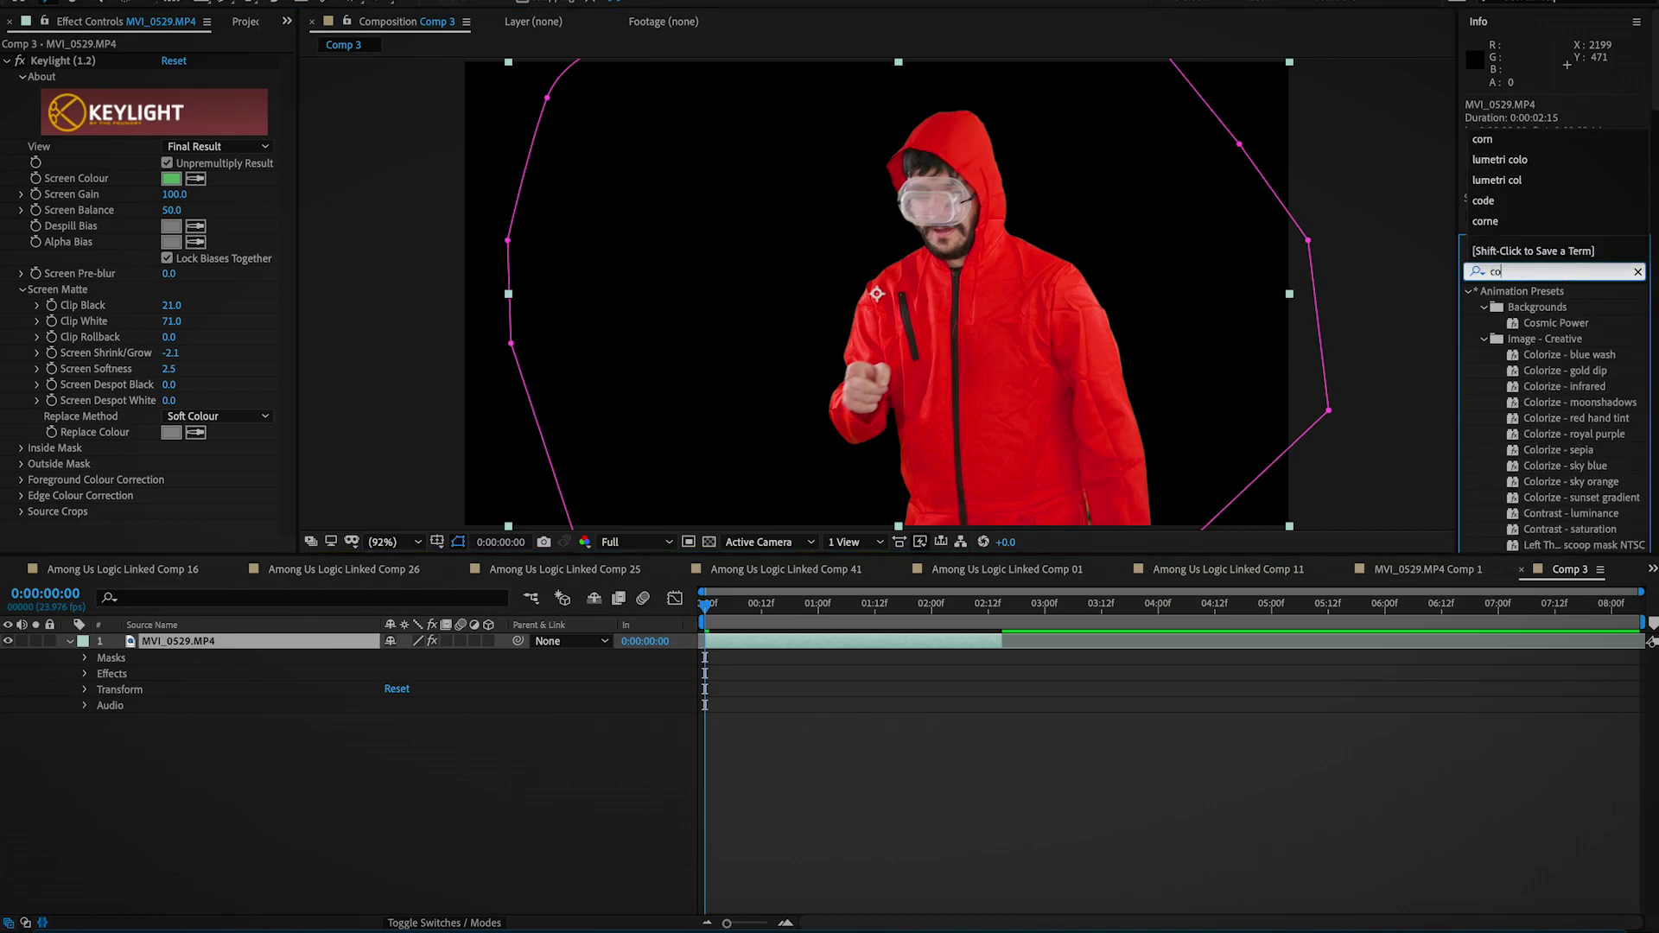
{"action": "type", "text": "change"}
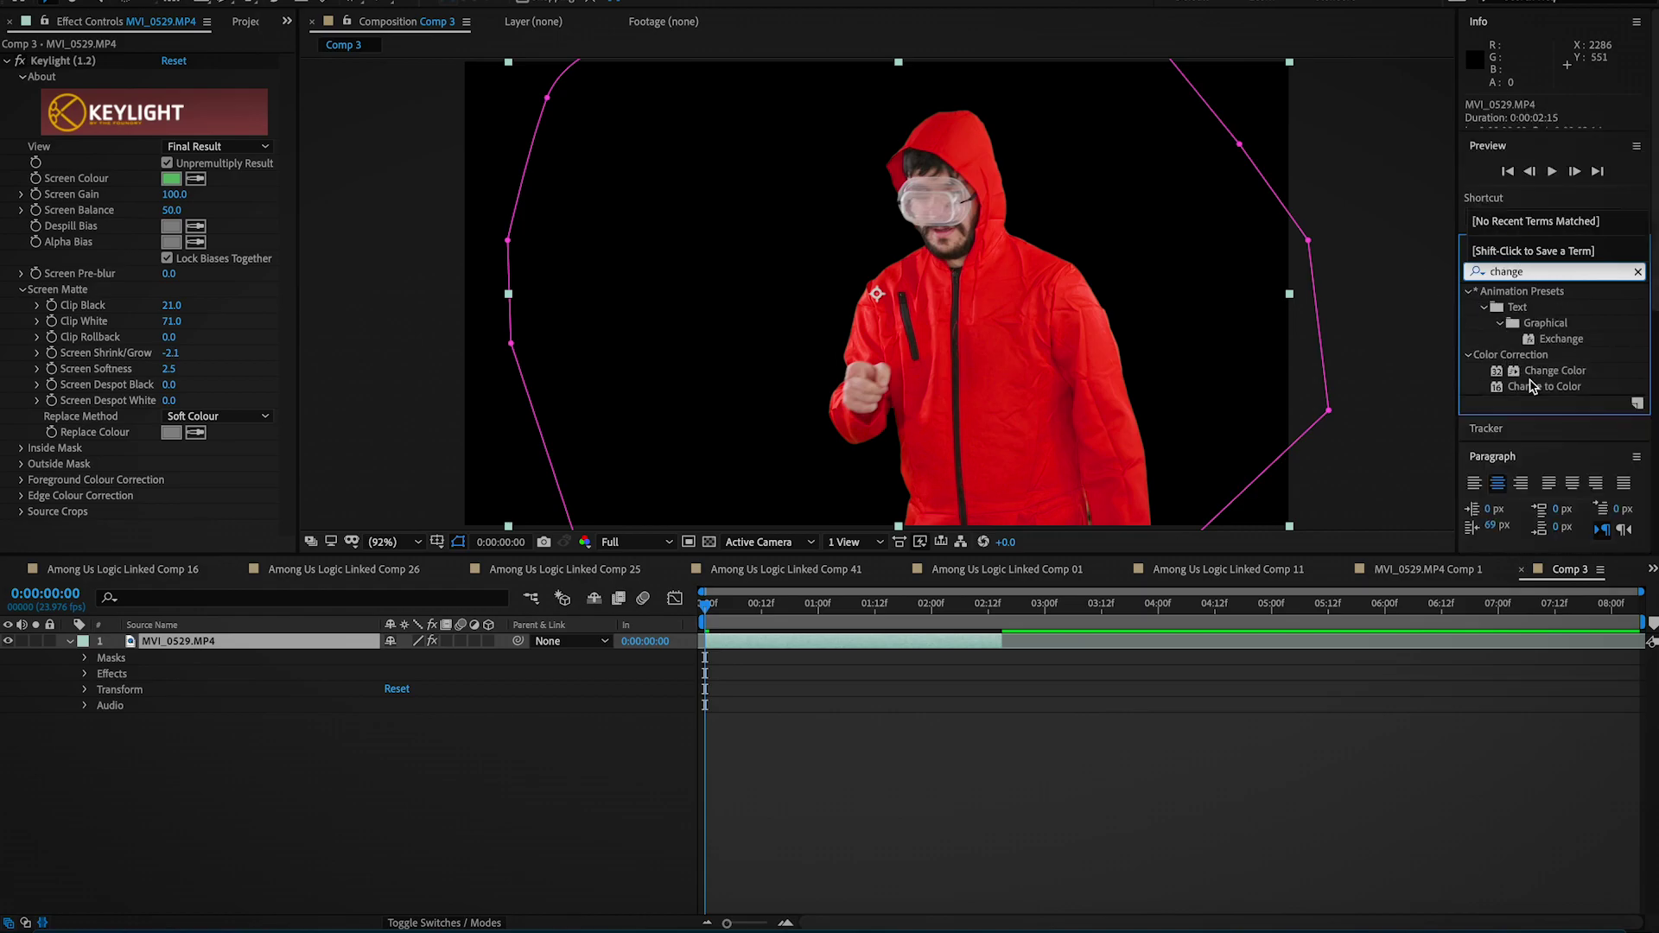
{"action": "left_click_drag", "start_coordinate": [1537, 385], "coordinate": [968, 371]}
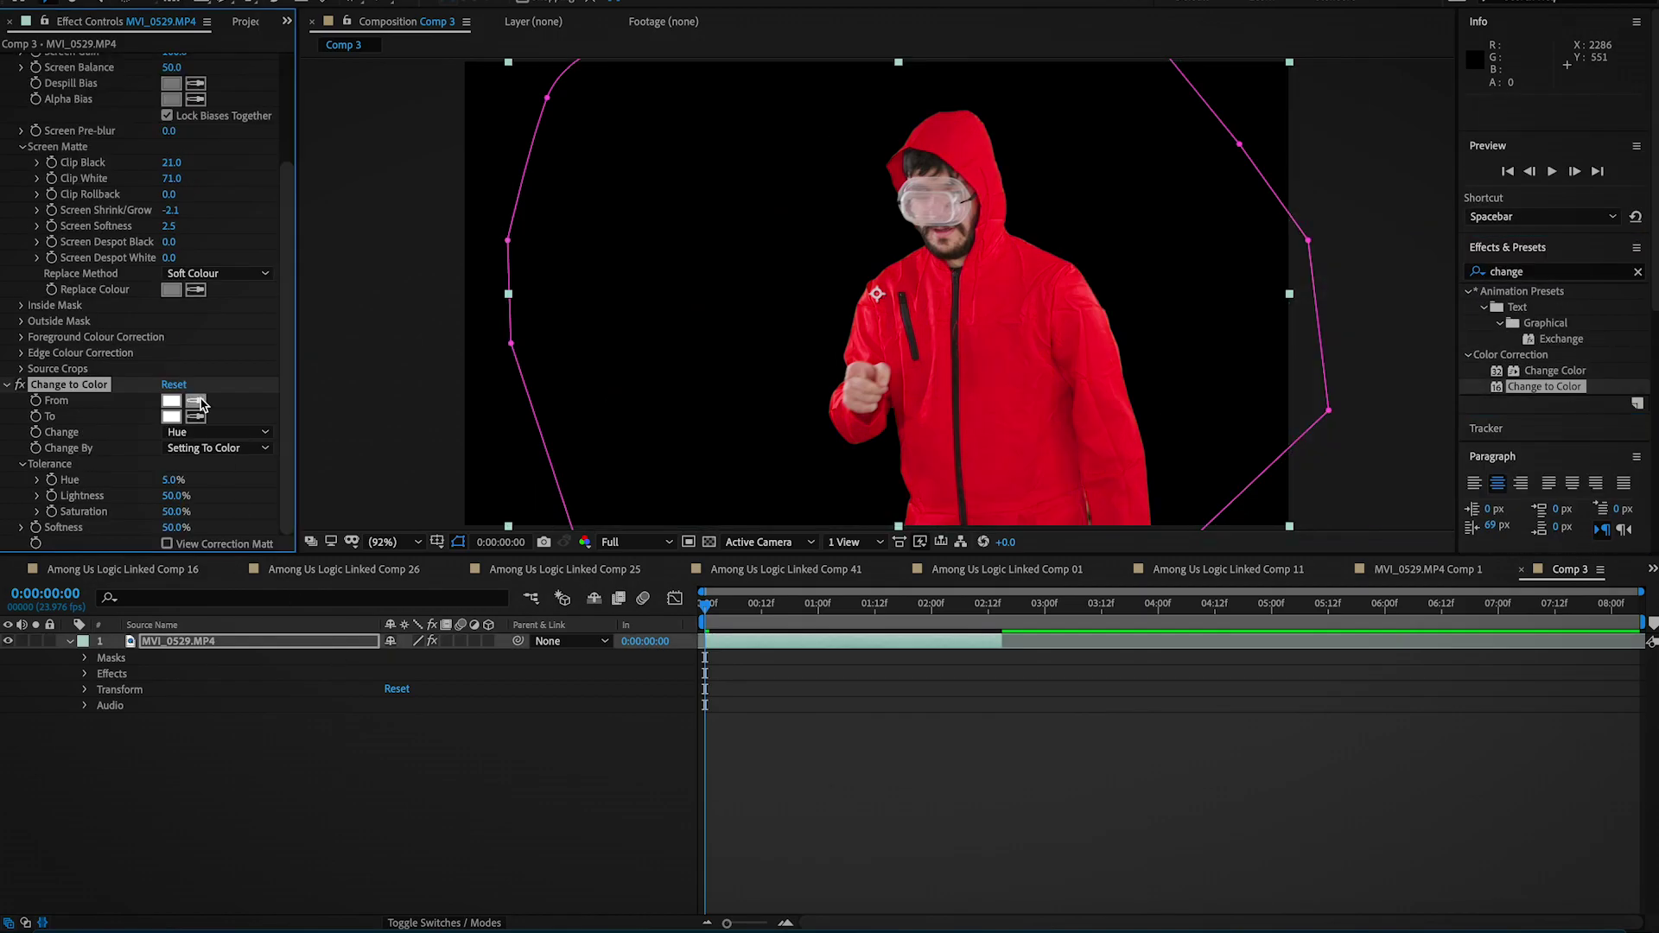
{"action": "left_click", "coordinate": [196, 400]}
{"action": "left_click", "coordinate": [993, 380]}
Set the Change to Color To colour to a saturated magenta (#9B16A8)
{"action": "left_click", "coordinate": [171, 418]}
{"action": "left_click", "coordinate": [273, 129]}
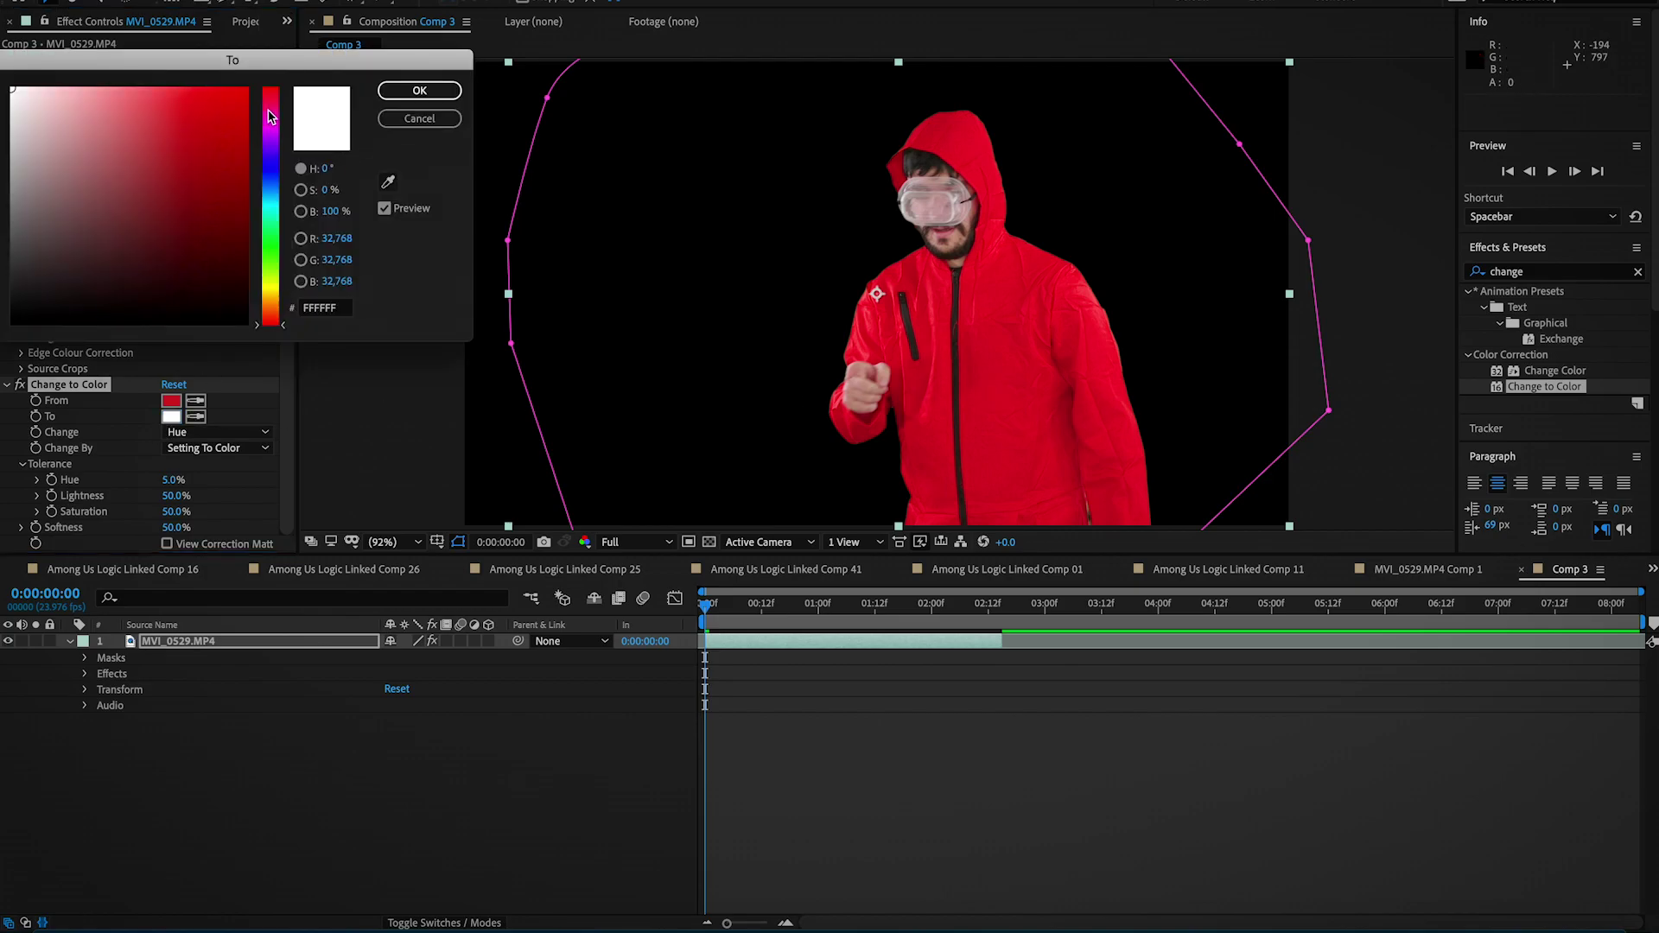
{"action": "left_click_drag", "start_coordinate": [207, 132], "coordinate": [197, 167]}
{"action": "left_click", "coordinate": [415, 91]}
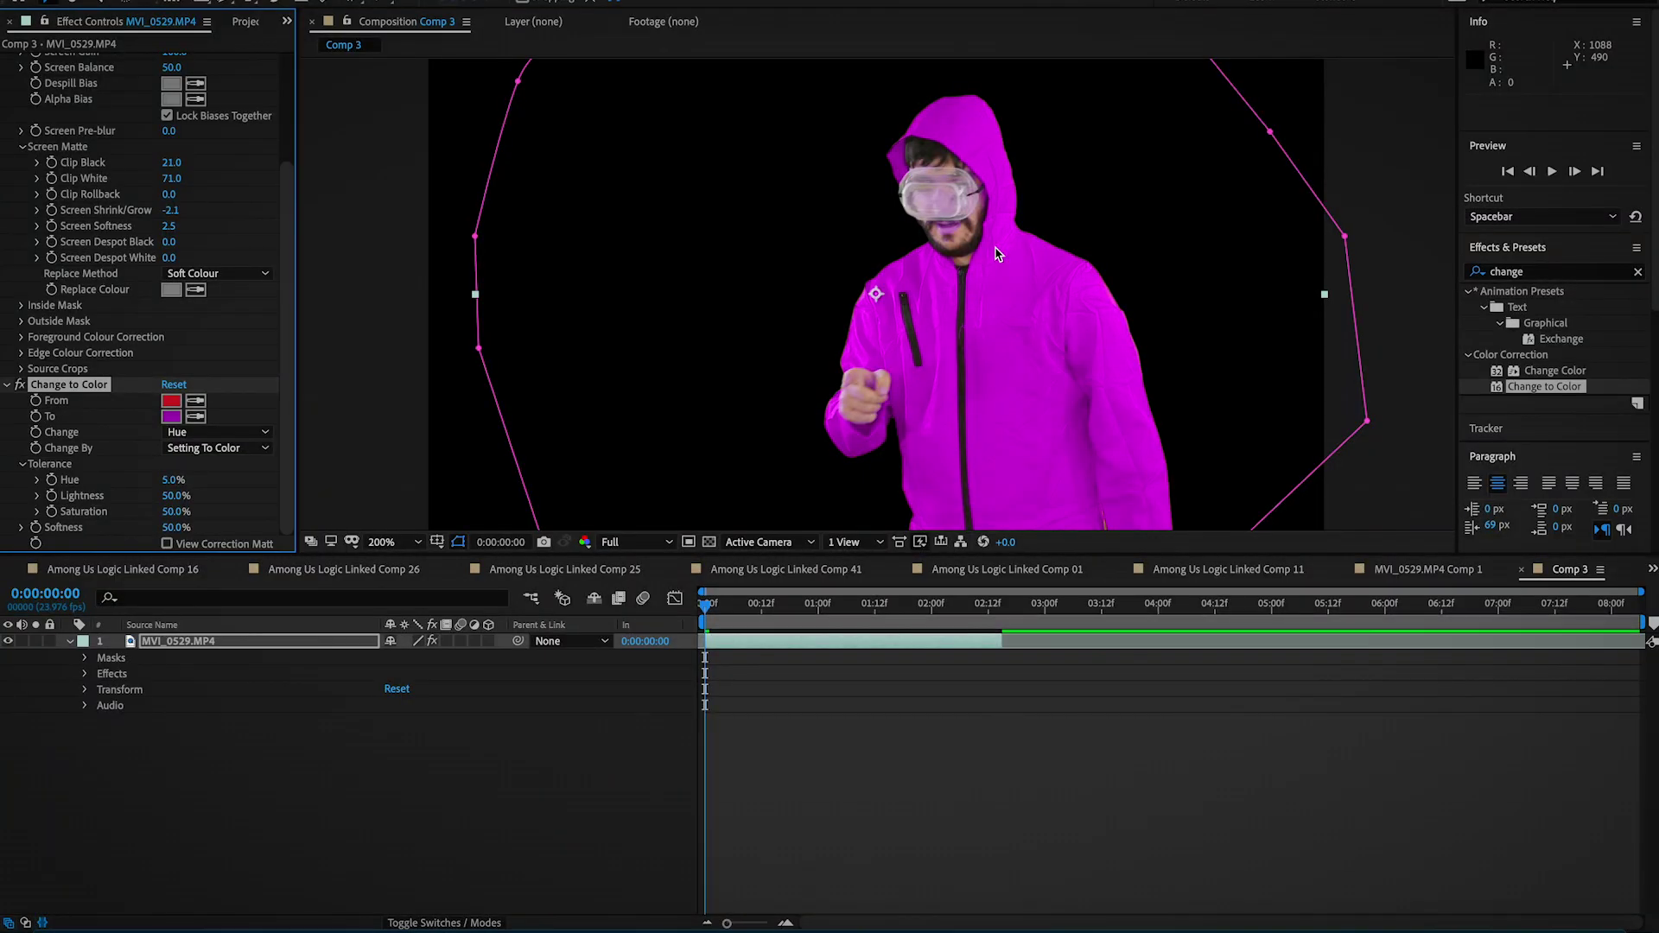
{"action": "scroll", "coordinate": [995, 253], "scroll_direction": "up", "scroll_amount": 4}
Inspect the hood edges close up and set Change to Color Hue tolerance to 10%
{"action": "left_click_drag", "start_coordinate": [996, 253], "coordinate": [900, 343]}
{"action": "scroll", "coordinate": [881, 397], "scroll_direction": "up", "scroll_amount": 2}
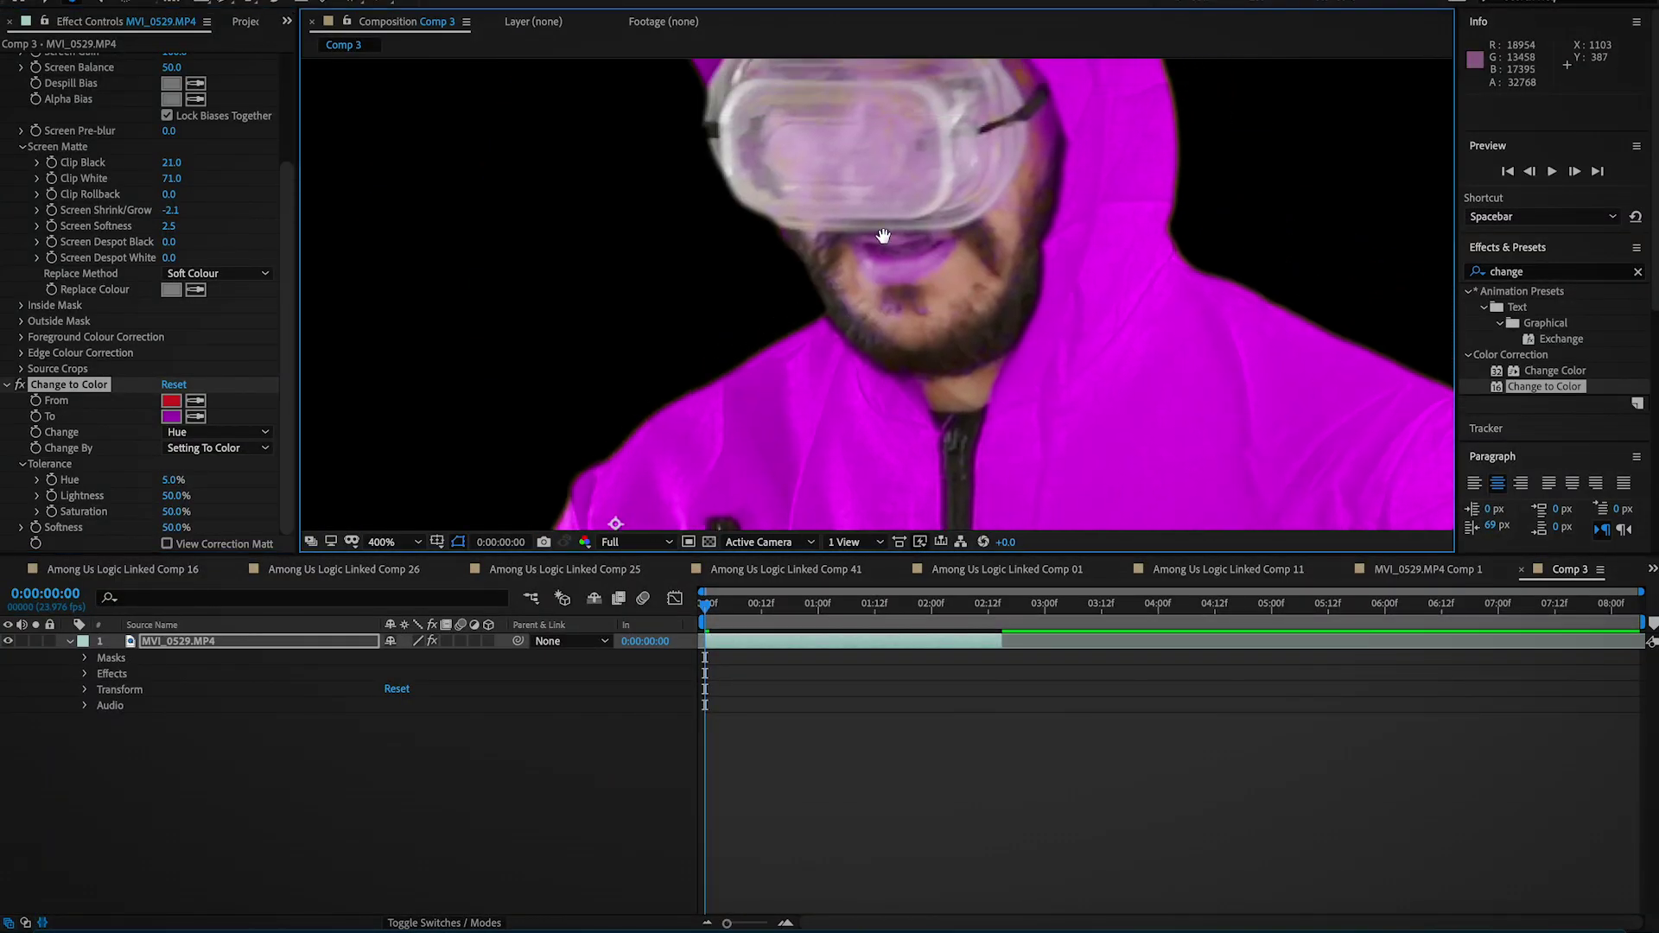
{"action": "key", "text": "comma"}
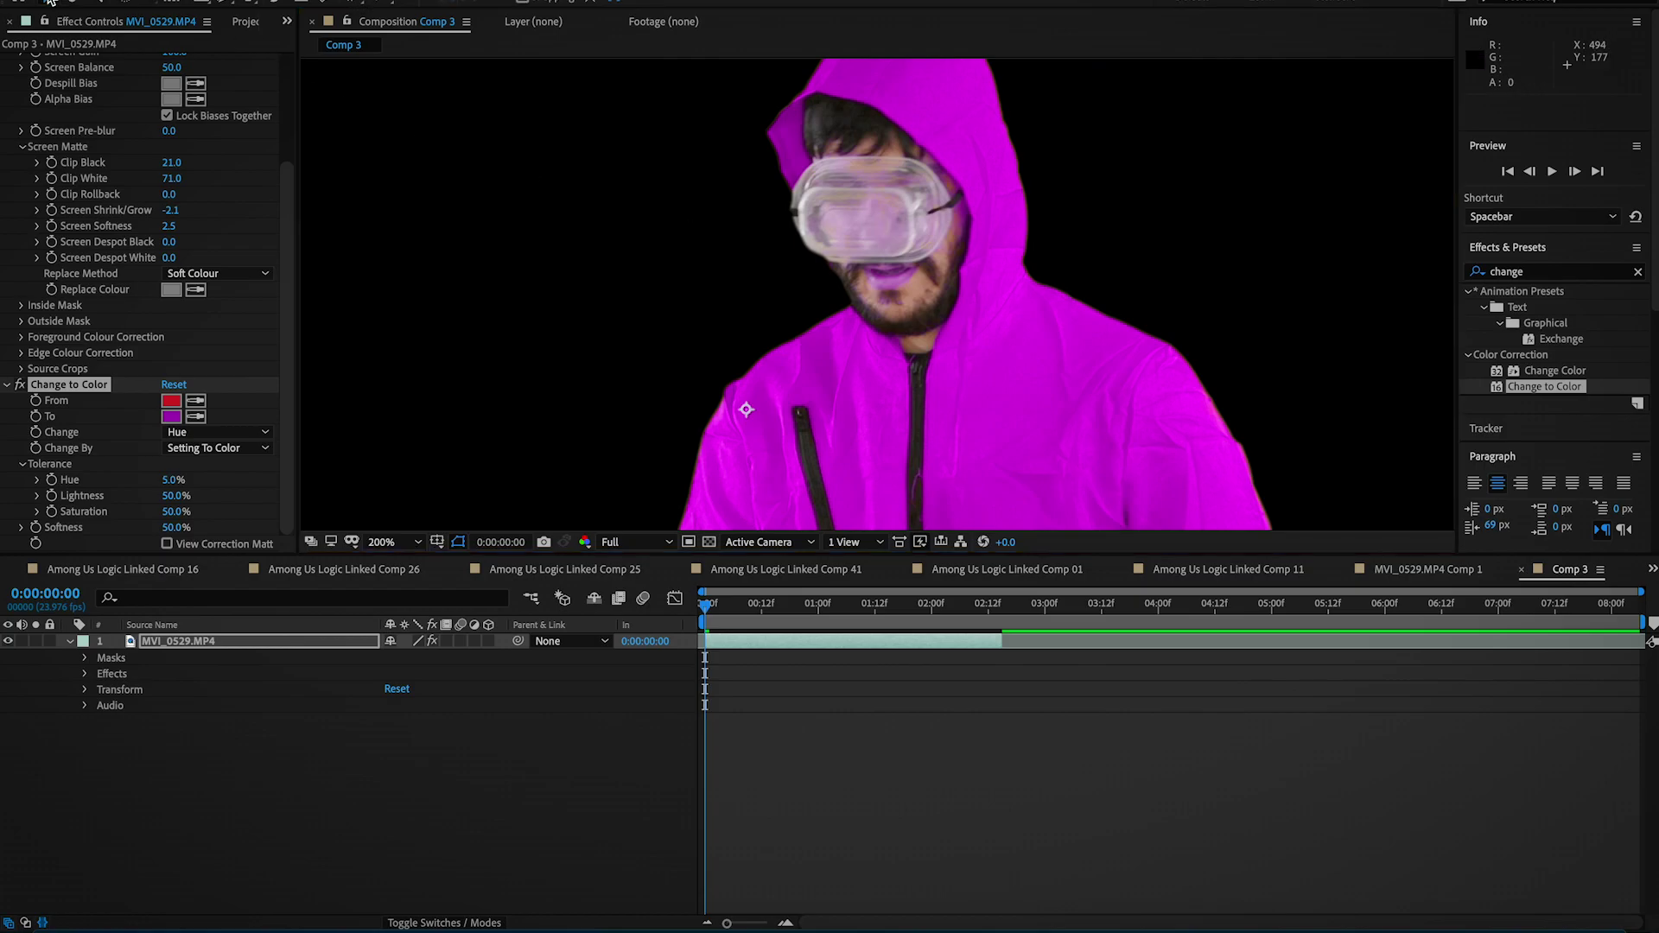
{"action": "left_click", "coordinate": [390, 542]}
{"action": "left_click", "coordinate": [391, 561]}
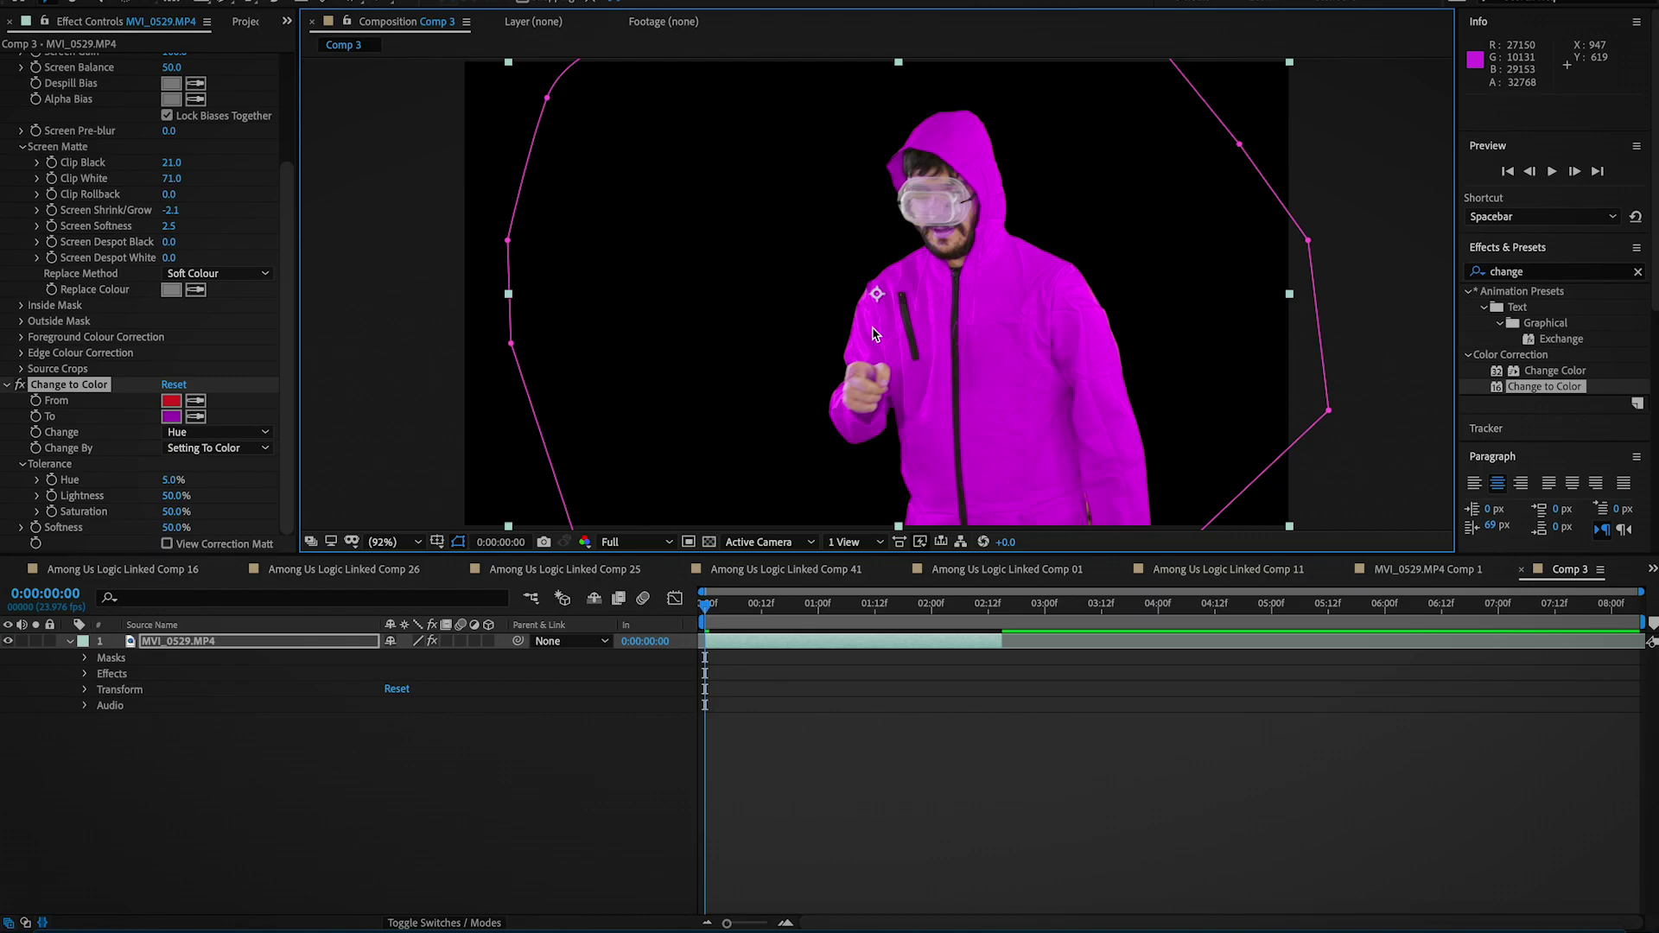
{"action": "key", "text": "ctrl+z"}
{"action": "scroll", "coordinate": [599, 407], "scroll_direction": "up", "scroll_amount": 2}
{"action": "scroll", "coordinate": [505, 507], "scroll_direction": "down", "scroll_amount": 4}
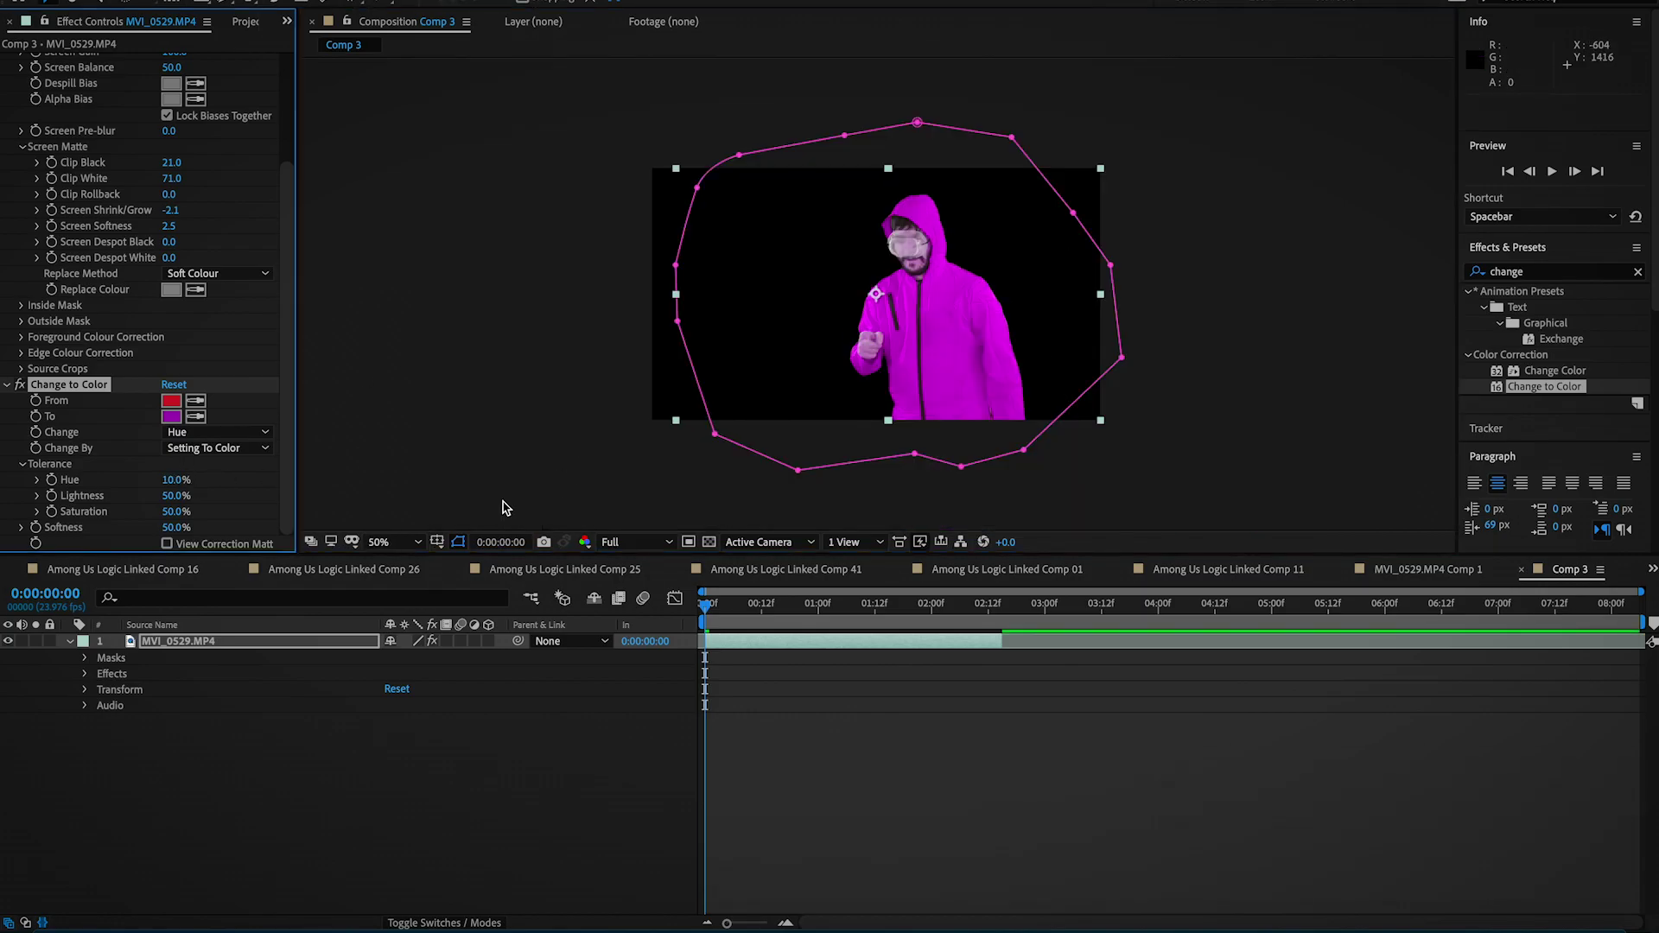
{"action": "left_click", "coordinate": [395, 542]}
{"action": "left_click", "coordinate": [399, 570]}
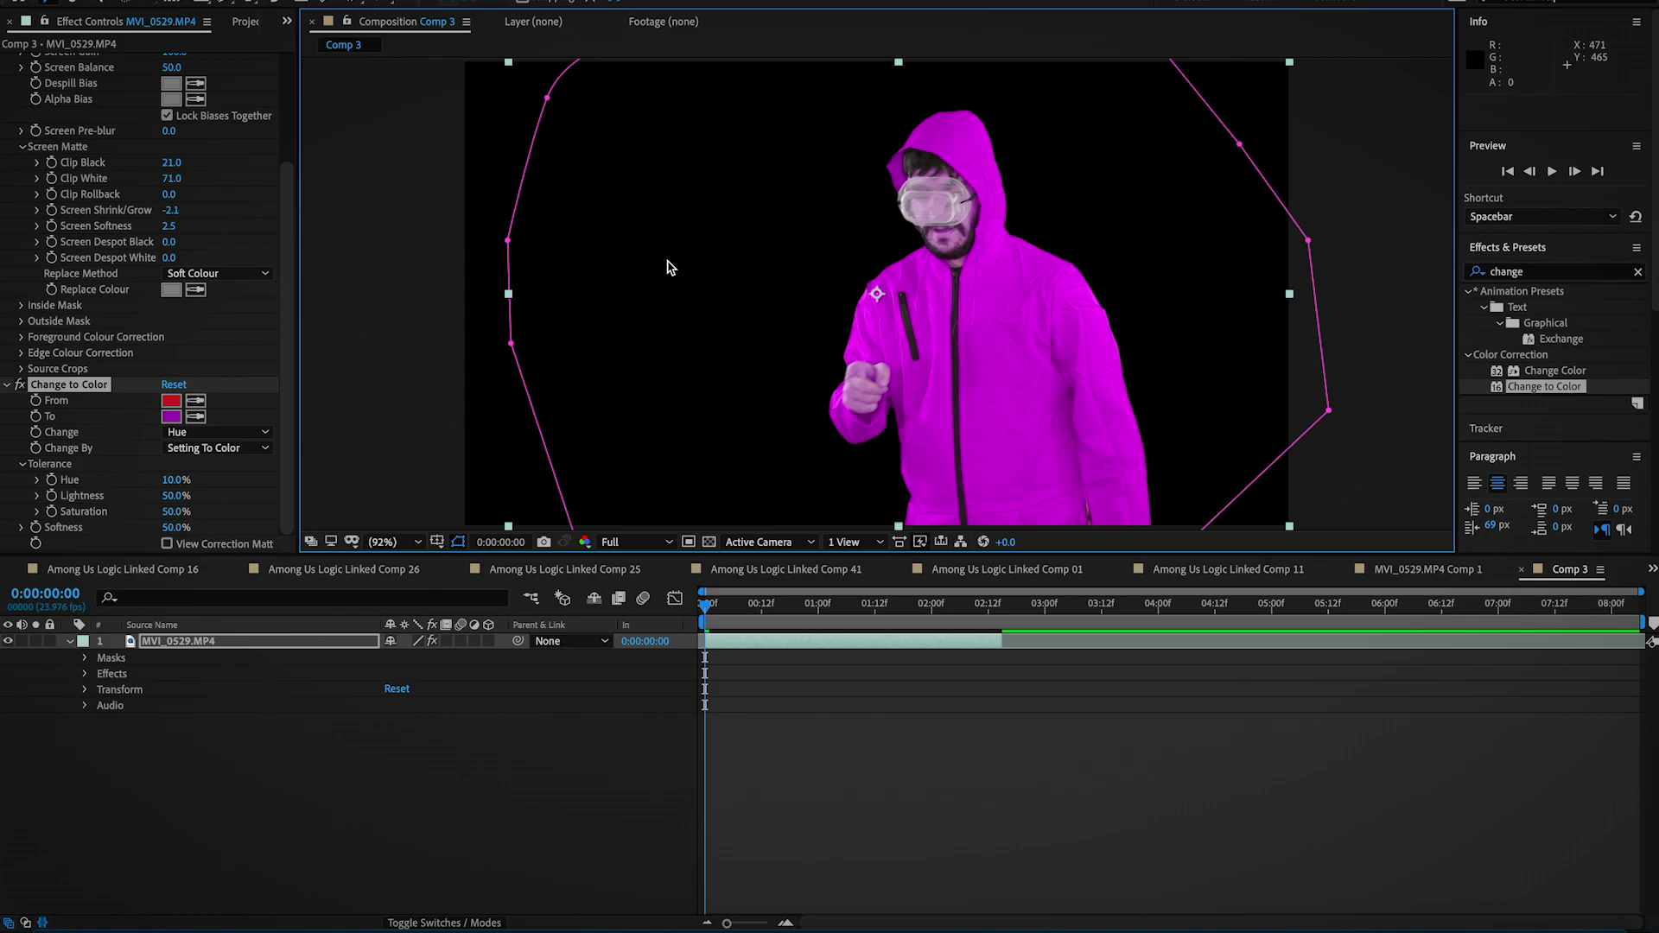
Test a higher hue tolerance, revert it to 10%, and save the project
{"action": "left_click_drag", "start_coordinate": [177, 482], "coordinate": [179, 486]}
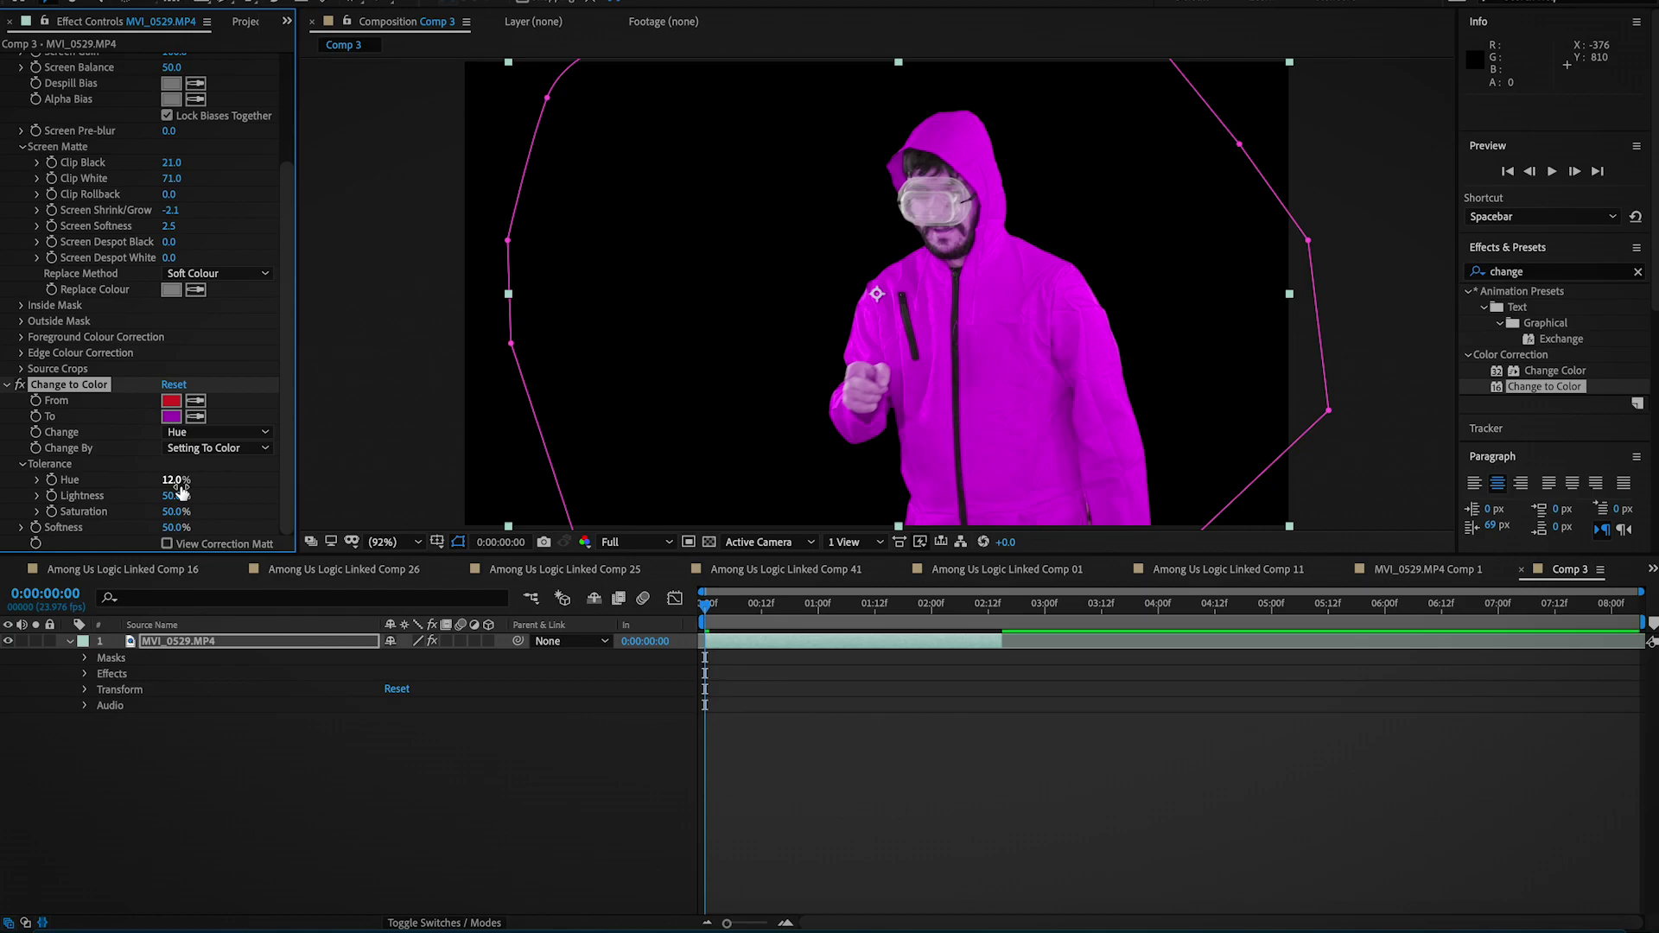
{"action": "key", "text": "ctrl+z"}
{"action": "left_click", "coordinate": [146, 0]}
{"action": "left_click", "coordinate": [183, 114]}
{"action": "left_click", "coordinate": [413, 532]}
{"action": "left_click", "coordinate": [384, 541]}
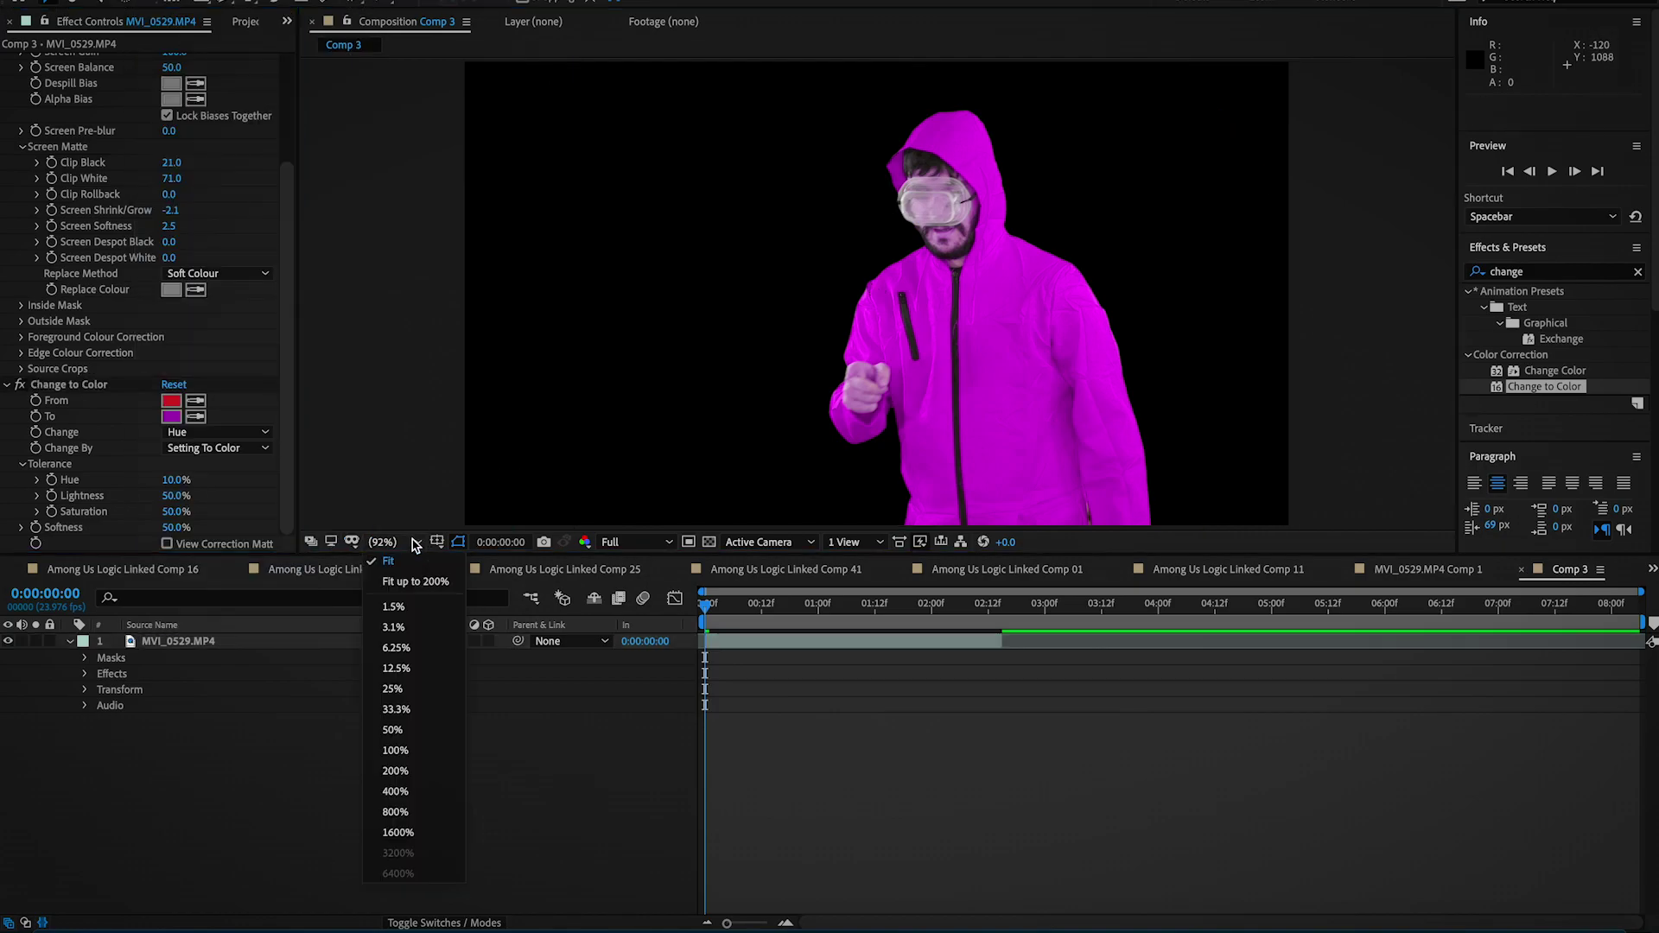
{"action": "left_click", "coordinate": [408, 570]}
{"action": "key", "text": "/"}
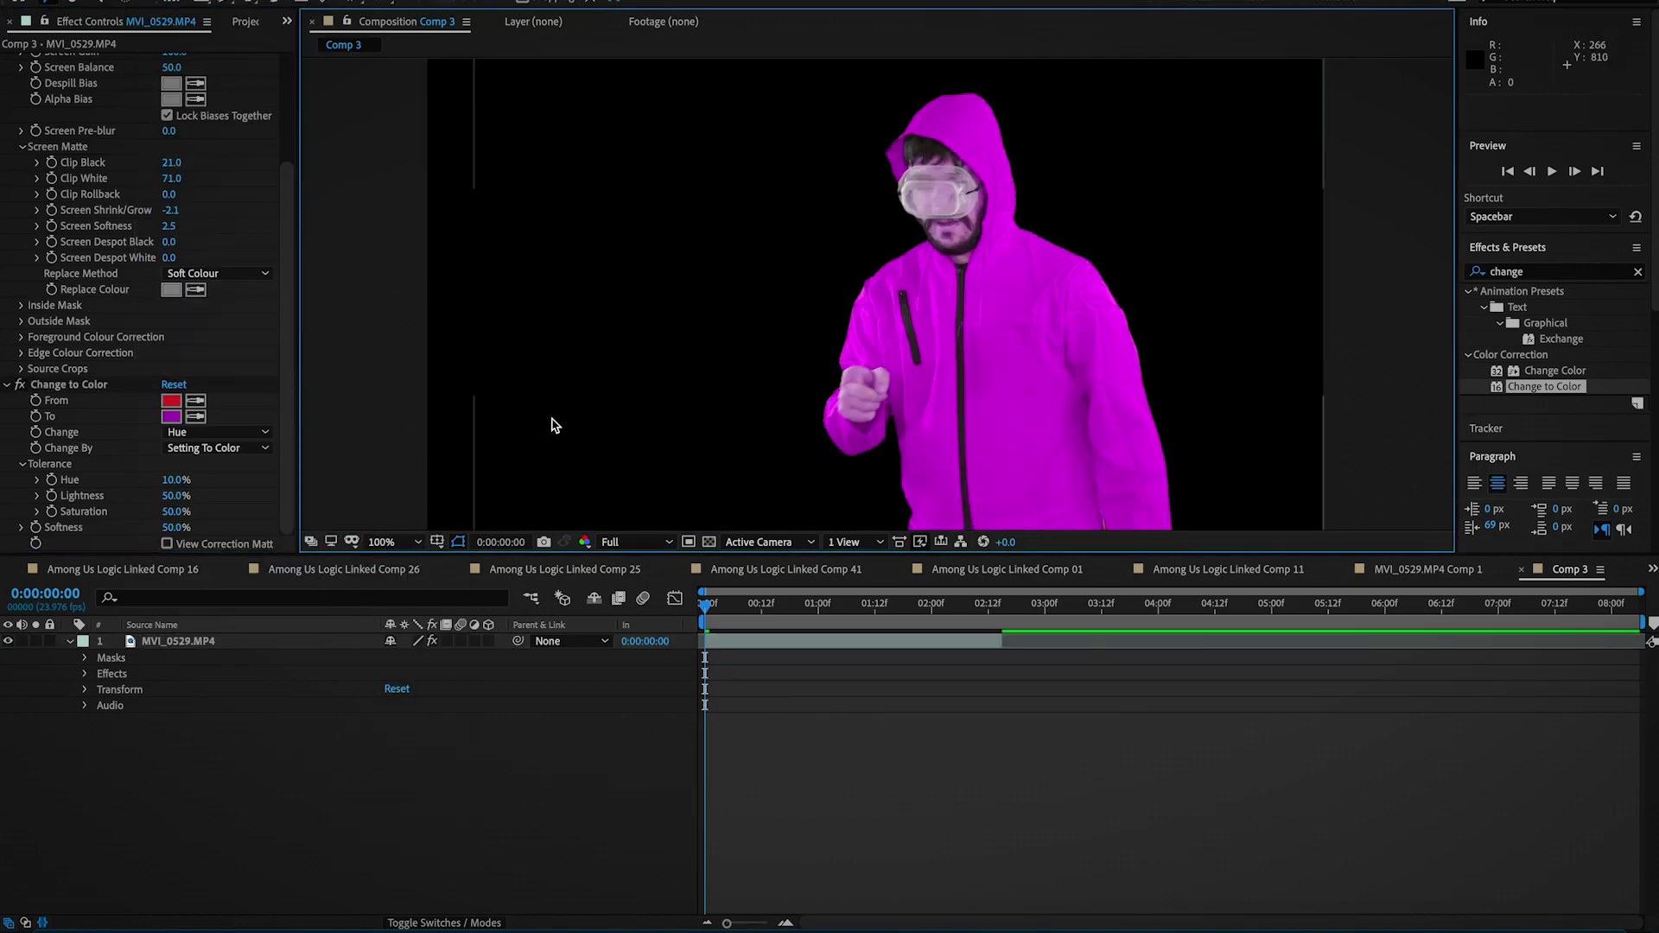
Browse in Finder to the Among Us project's Assets folder
{"action": "left_click", "coordinate": [60, 926]}
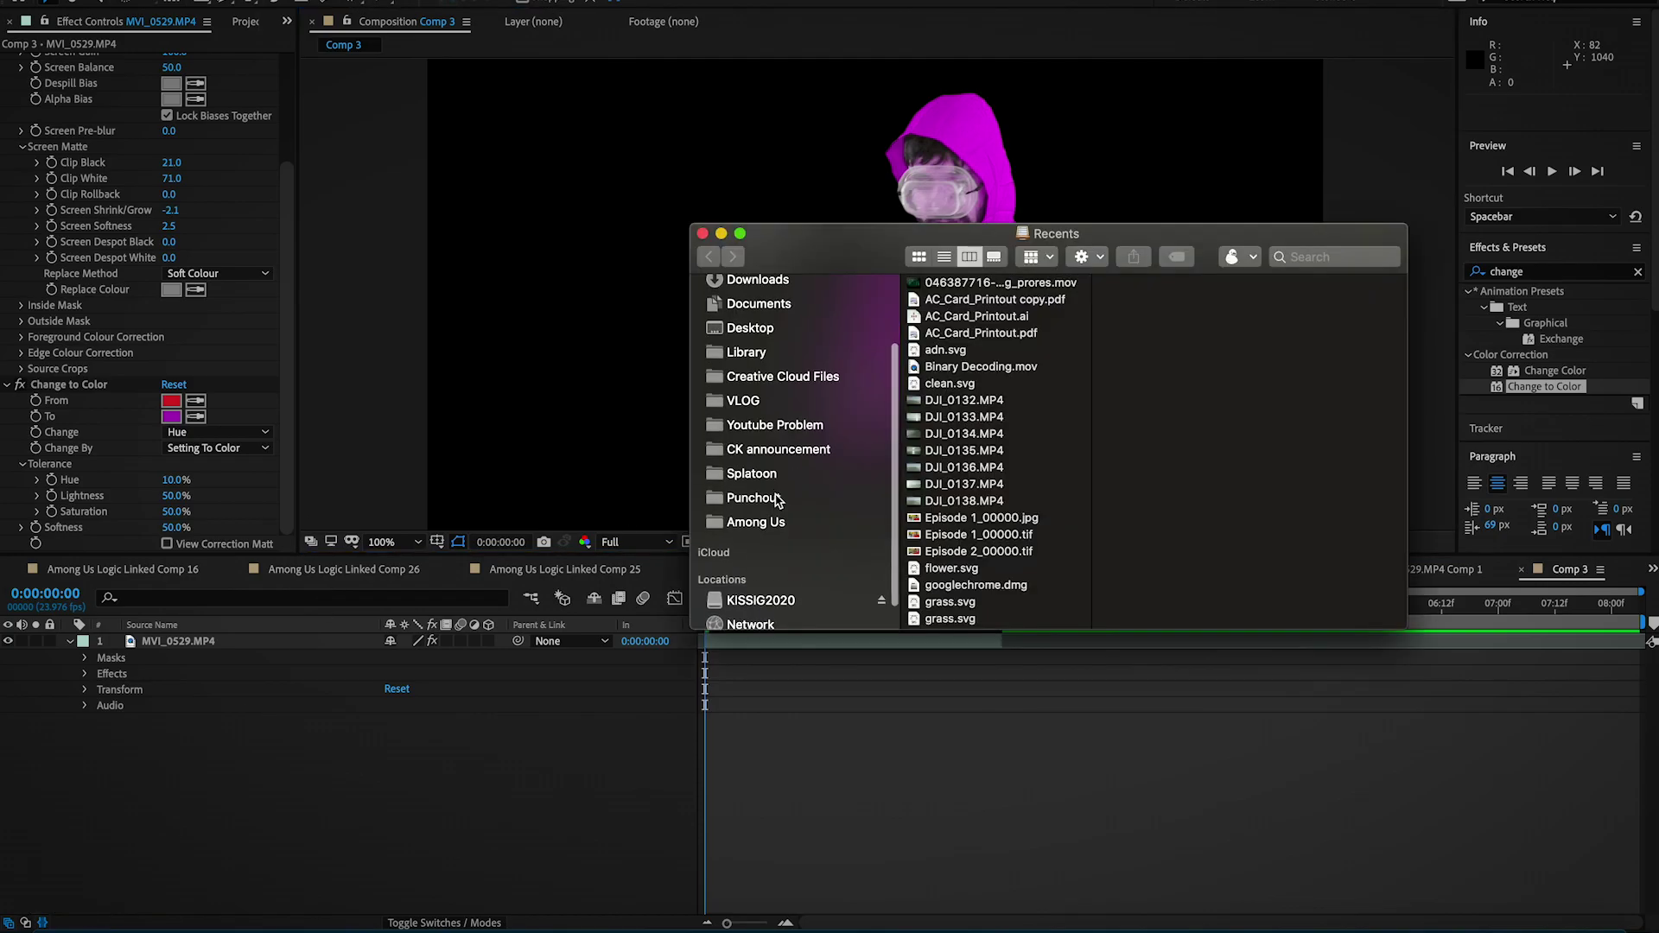
{"action": "scroll", "coordinate": [774, 493], "scroll_direction": "down", "scroll_amount": 1}
{"action": "left_click", "coordinate": [758, 491]}
{"action": "left_click_drag", "start_coordinate": [849, 246], "coordinate": [550, 239]}
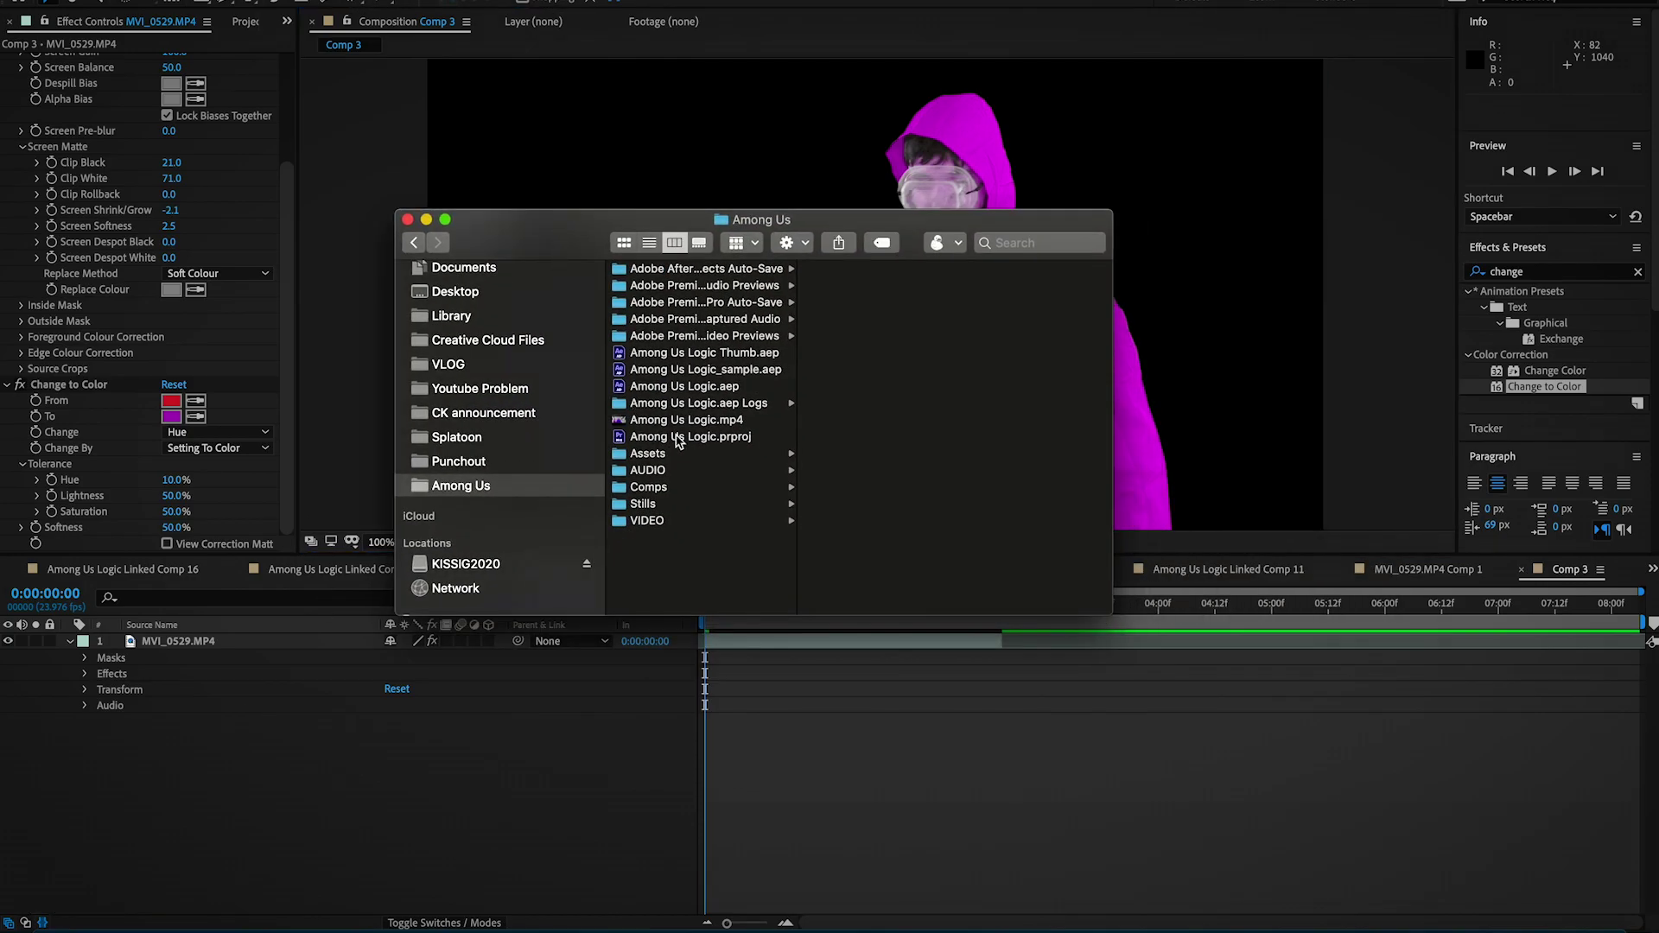
{"action": "left_click", "coordinate": [667, 453]}
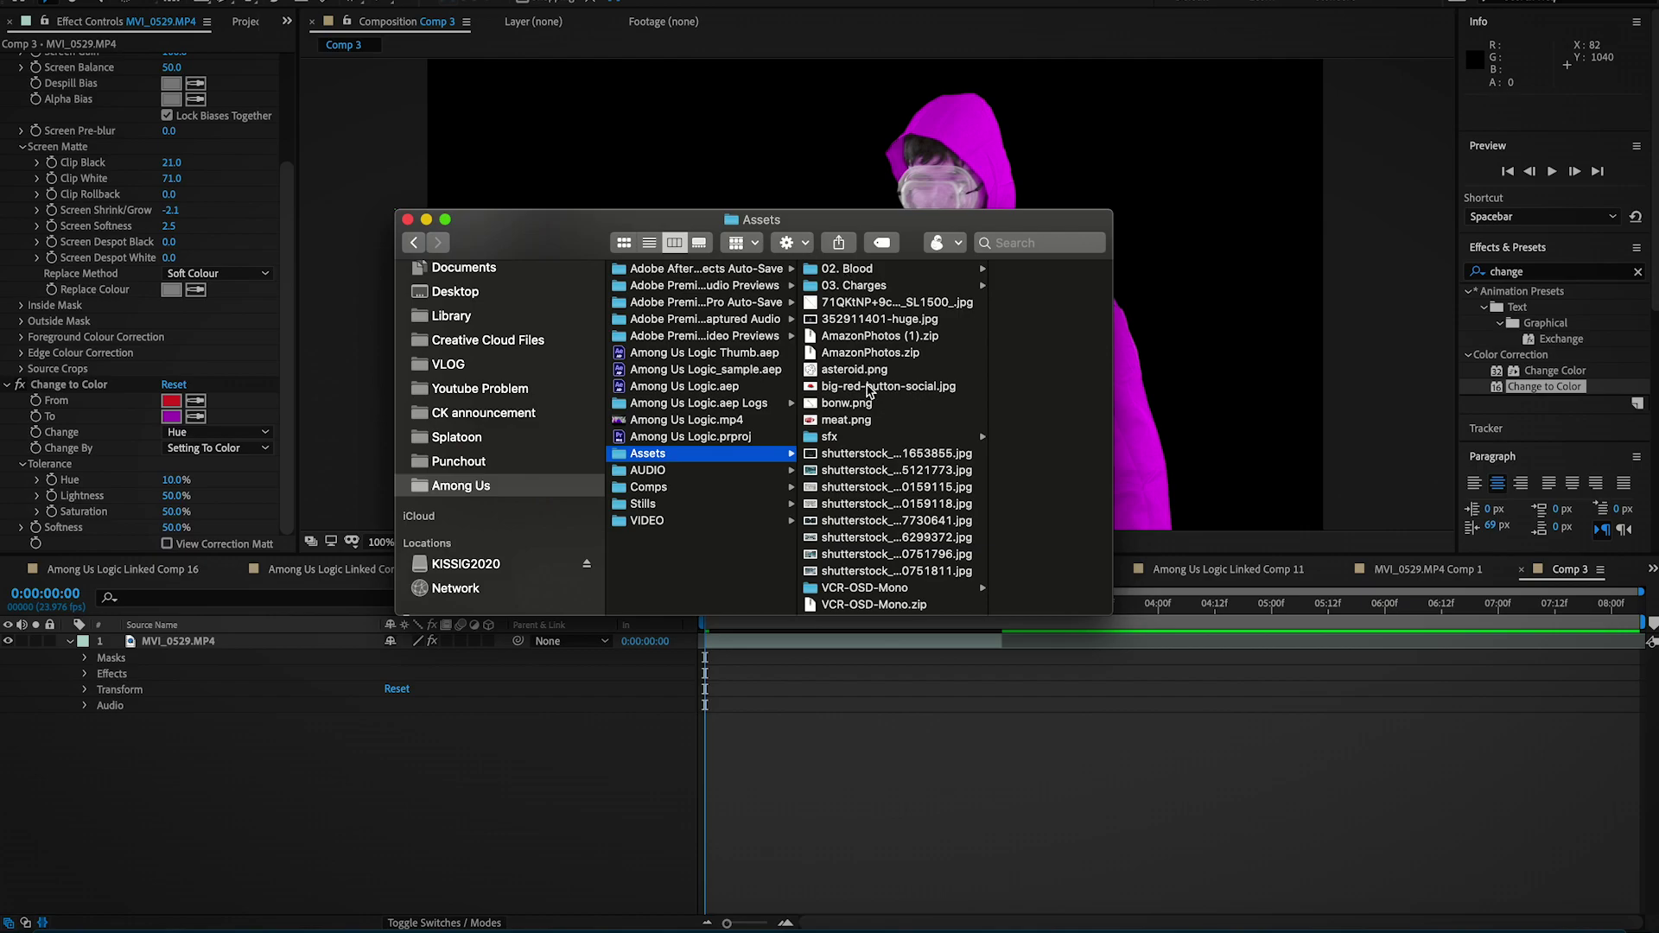
{"action": "scroll", "coordinate": [868, 391], "scroll_direction": "down", "scroll_amount": 3}
Preview the shutterstock images and drag shutterstock_770751796.jpg into the Comp 3 timeline
{"action": "left_click", "coordinate": [902, 541]}
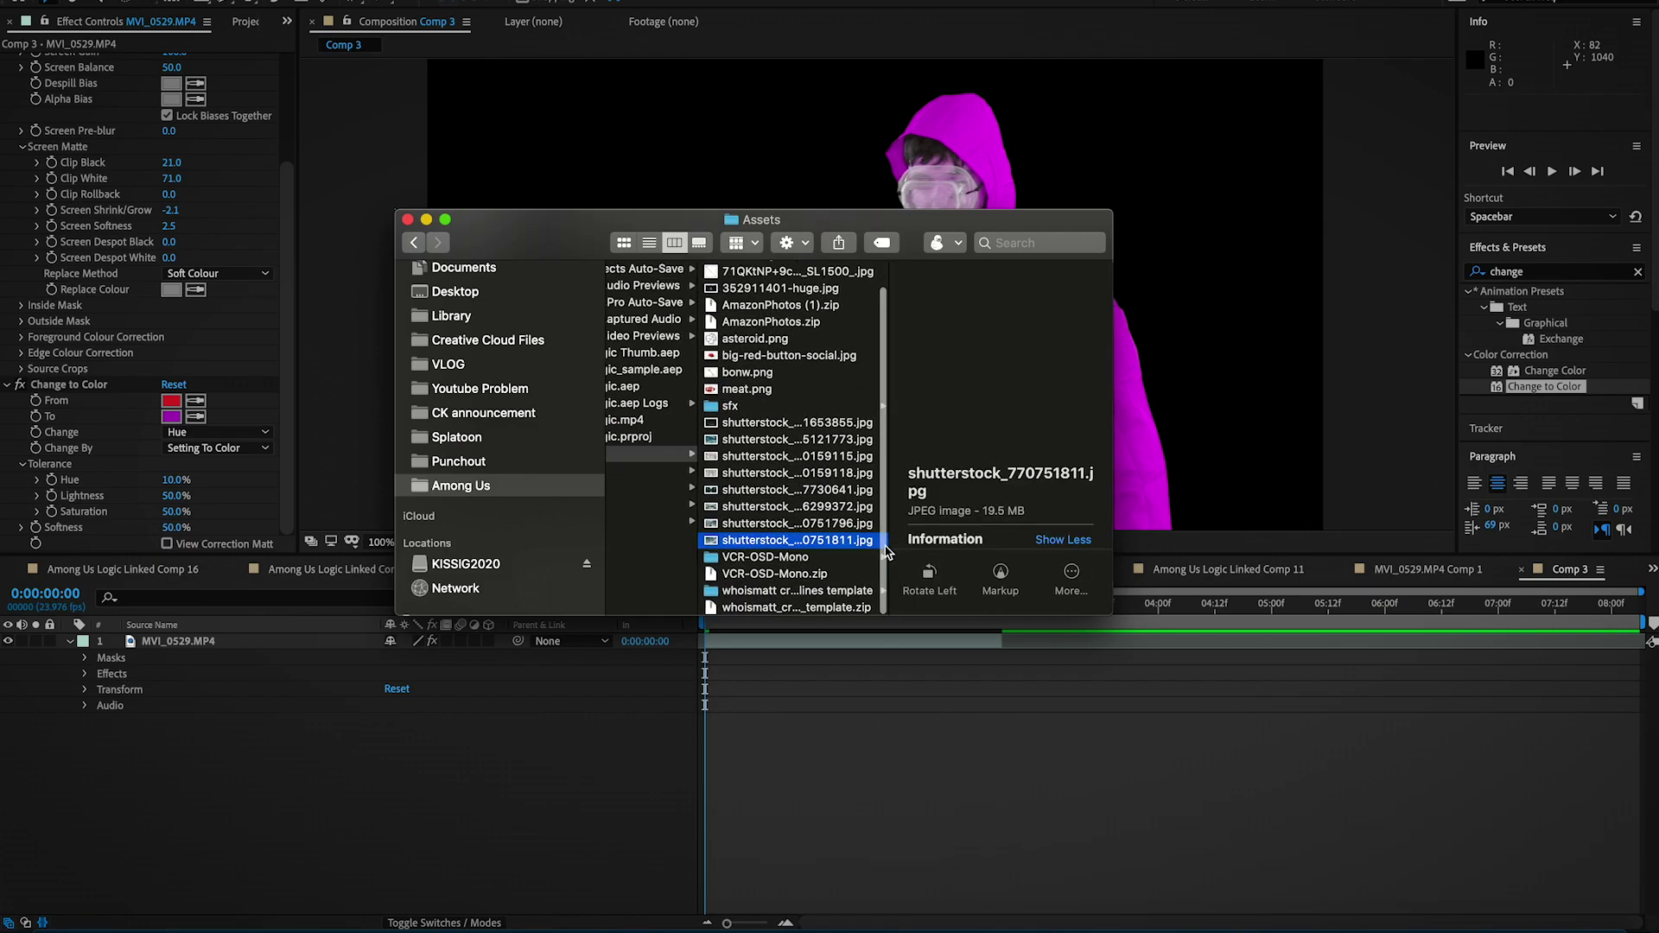
{"action": "left_click", "coordinate": [796, 491]}
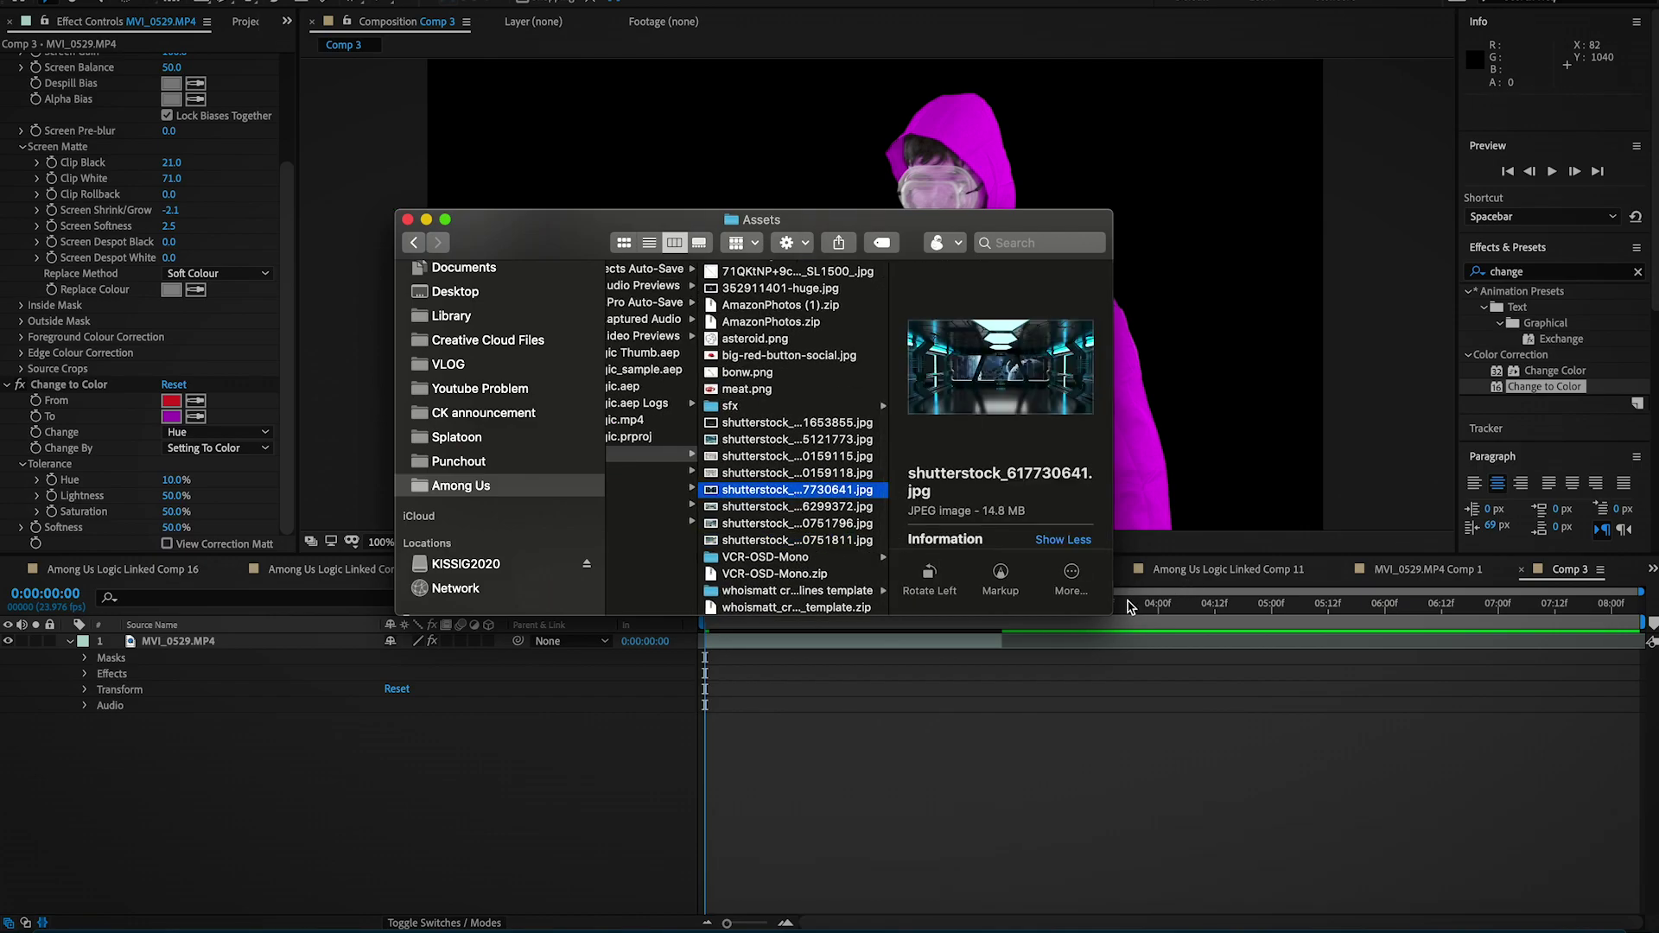
{"action": "left_click_drag", "start_coordinate": [1128, 607], "coordinate": [1426, 700]}
{"action": "left_click", "coordinate": [966, 490]}
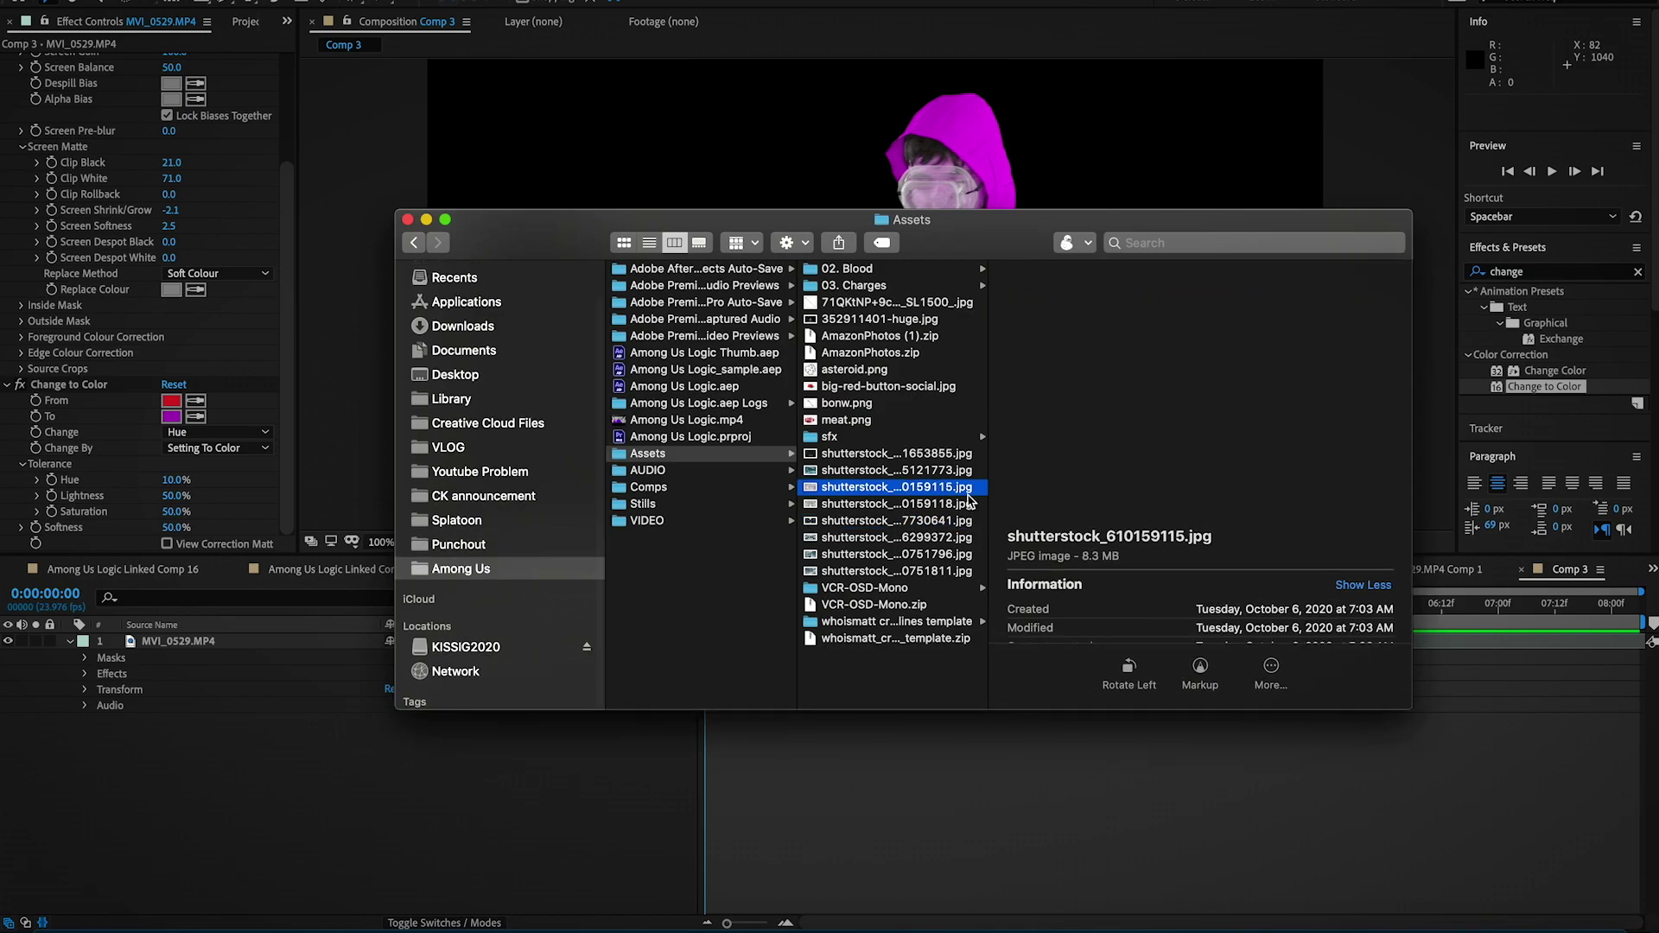
{"action": "left_click", "coordinate": [947, 506]}
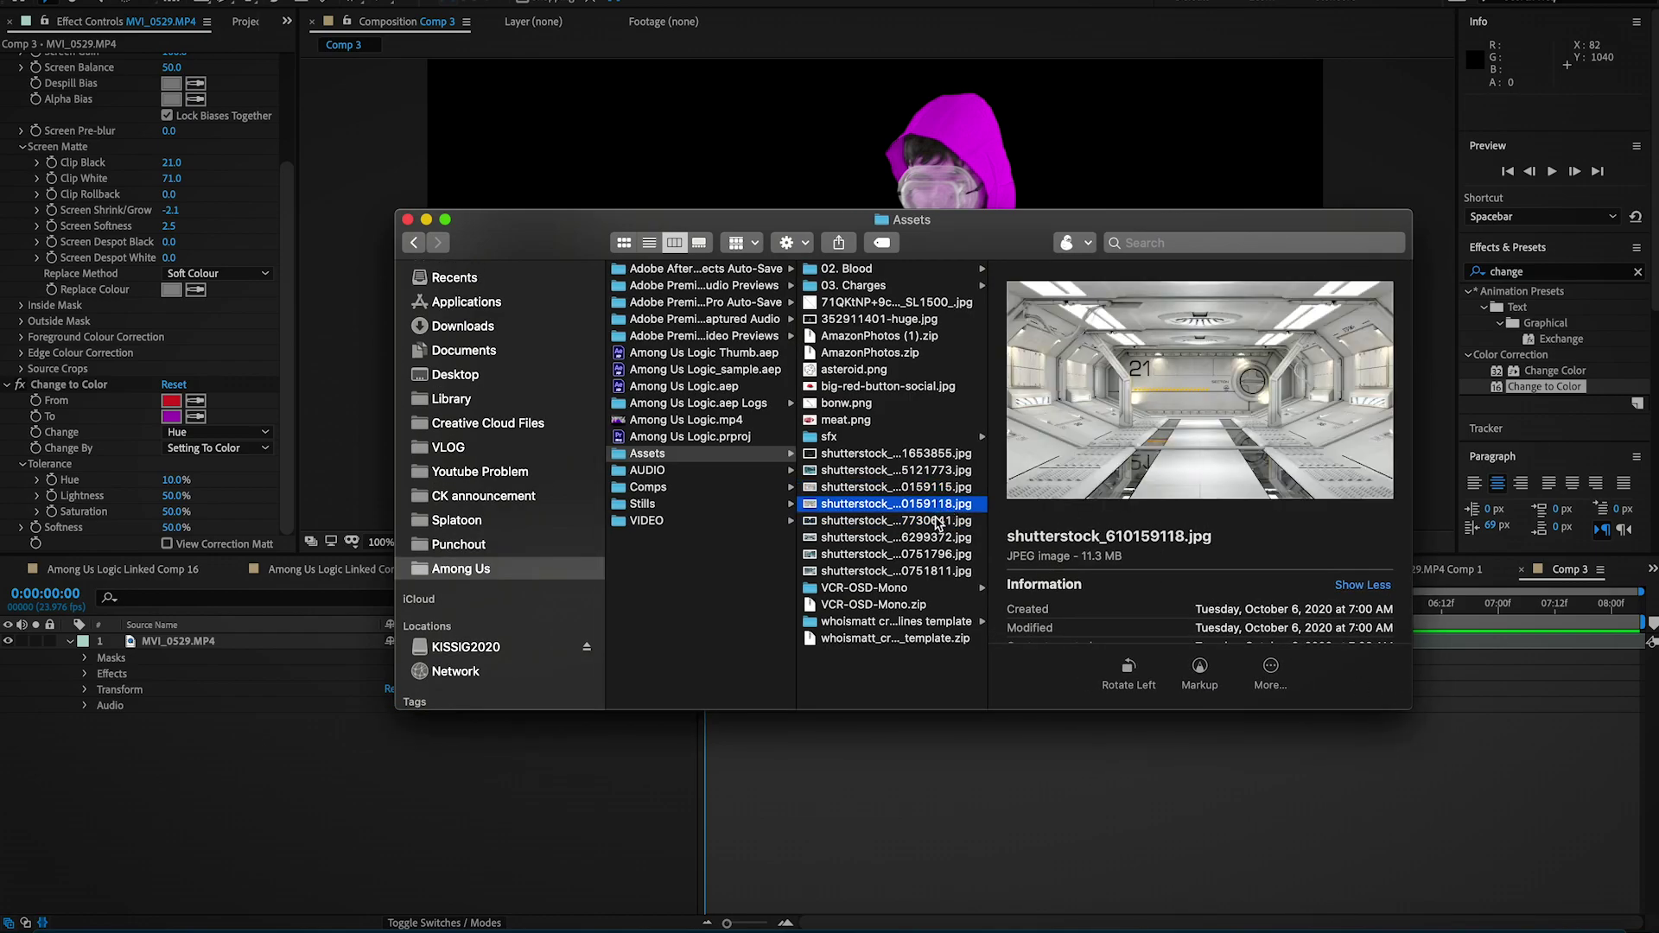
{"action": "left_click", "coordinate": [935, 538]}
{"action": "left_click", "coordinate": [928, 554]}
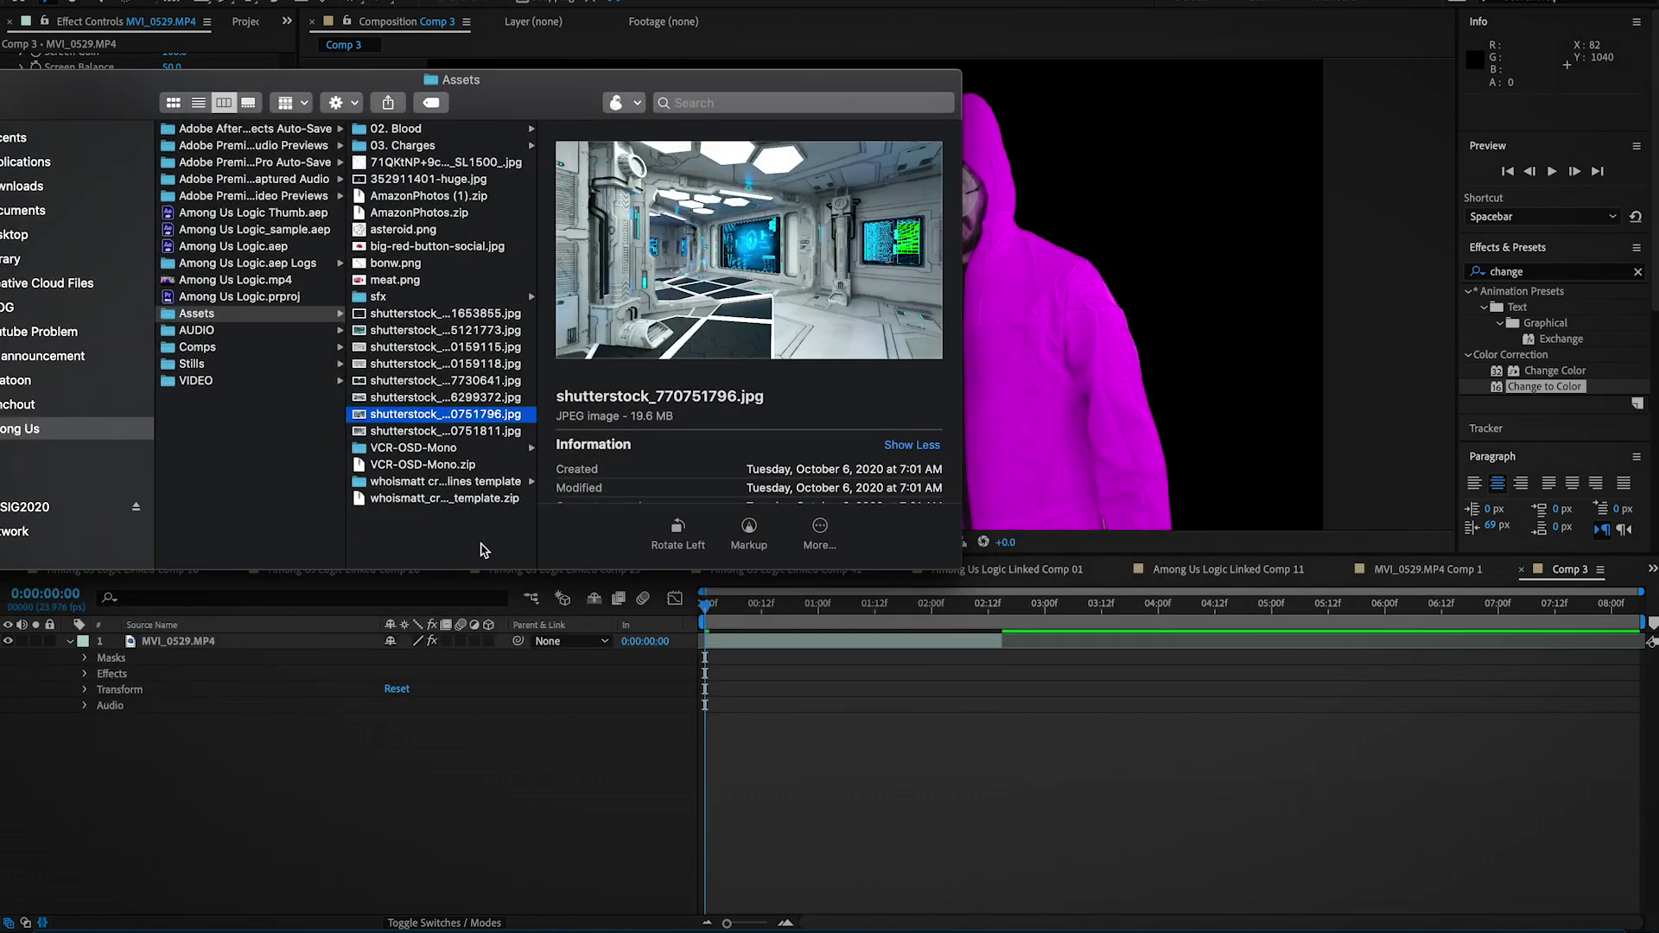
{"action": "left_click_drag", "start_coordinate": [481, 423], "coordinate": [437, 793]}
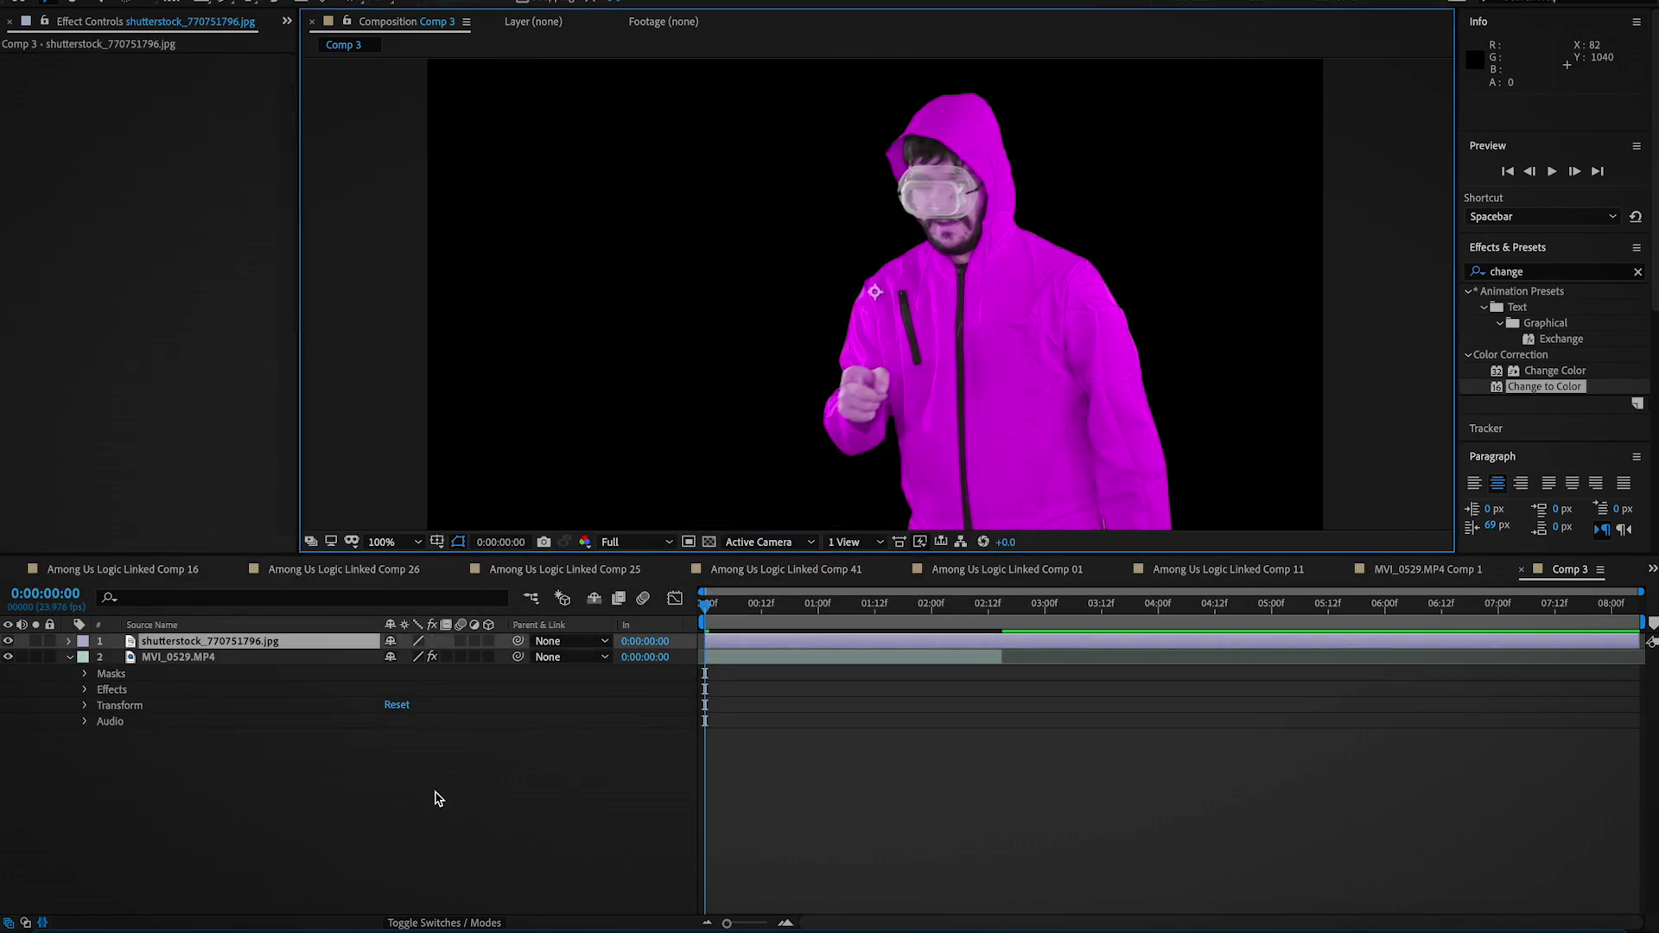
Place the hallway image beneath MVI_0529.MP4, scale it to 72% and shift it right
{"action": "left_click_drag", "start_coordinate": [298, 640], "coordinate": [297, 730]}
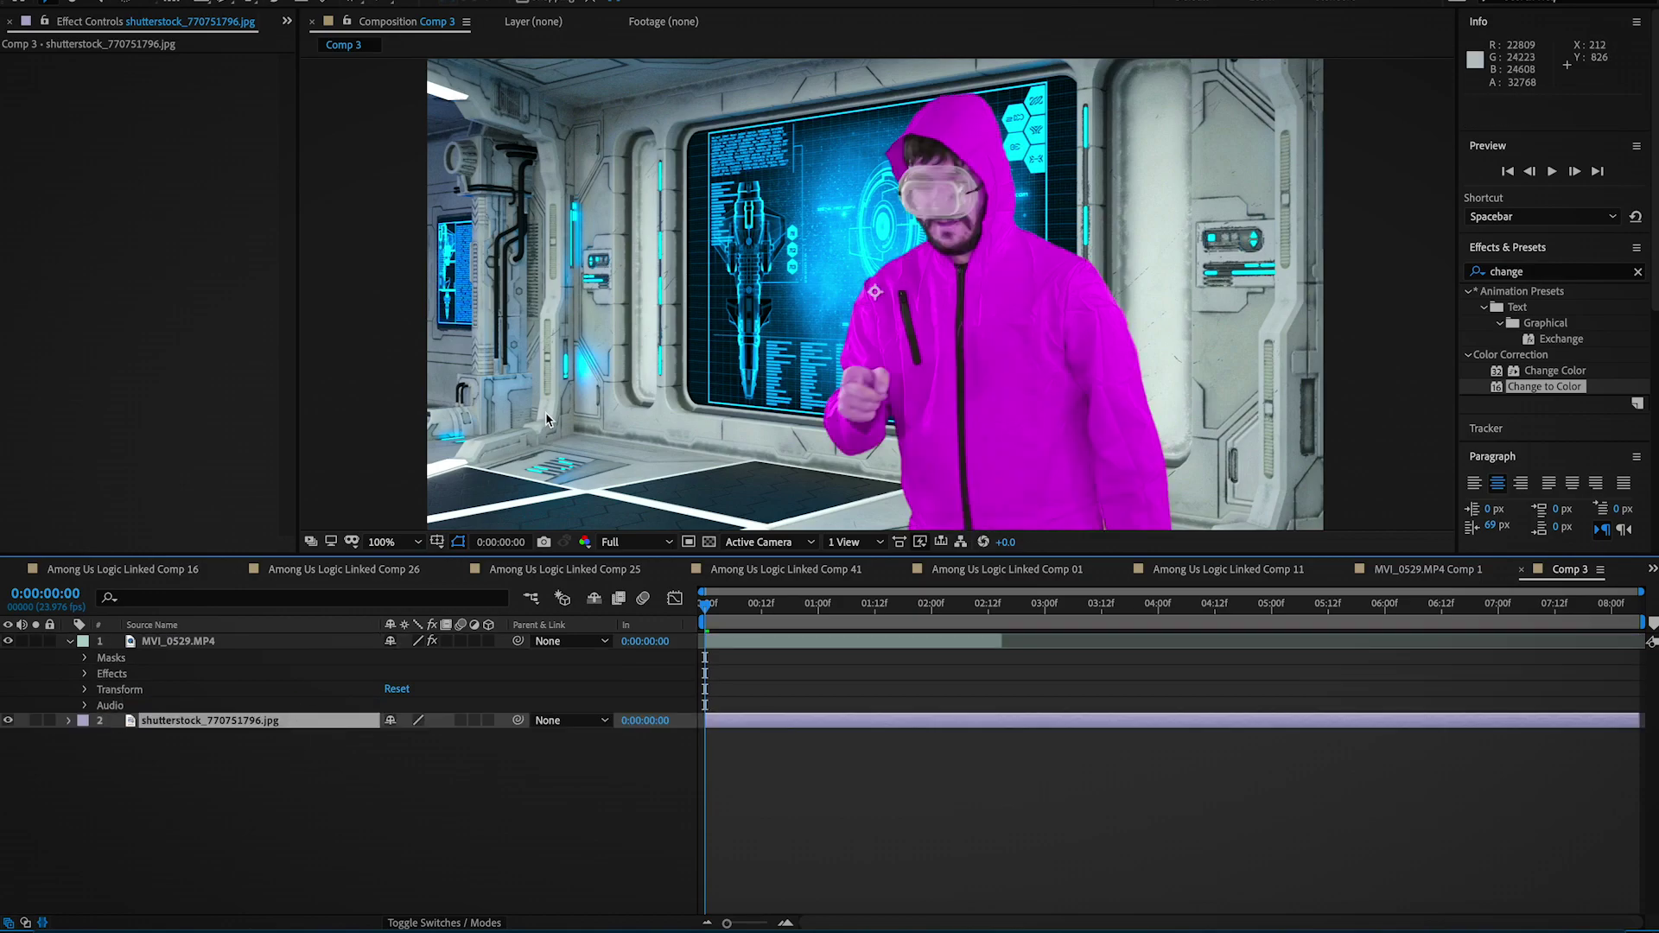
{"action": "left_click_drag", "start_coordinate": [673, 484], "coordinate": [774, 347]}
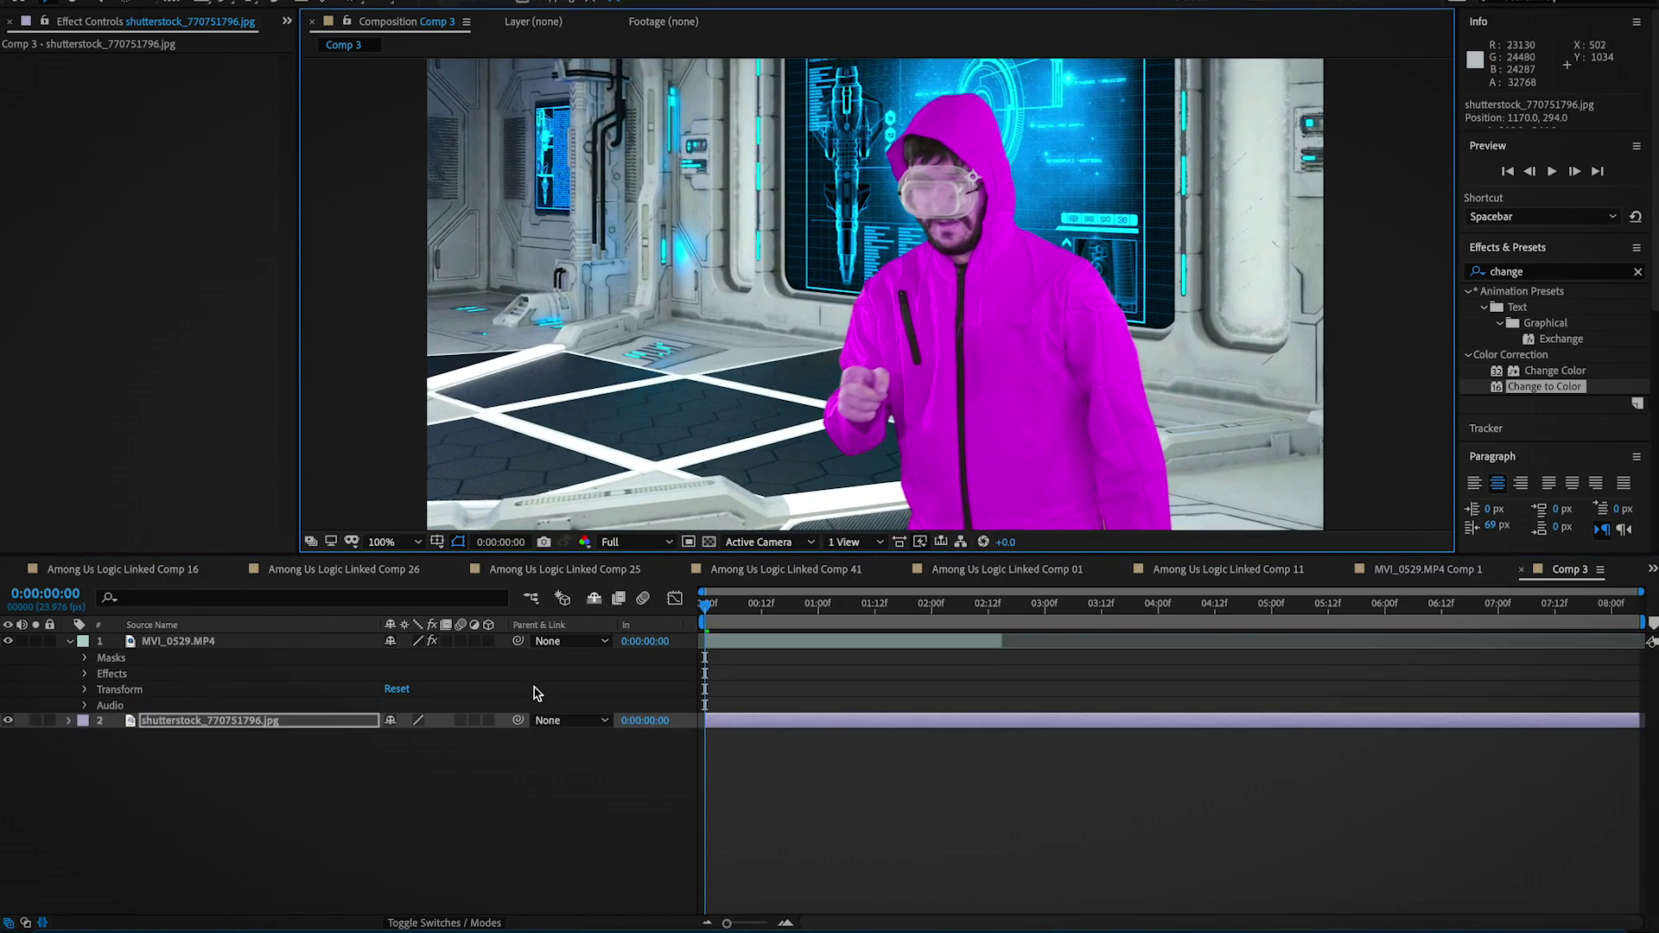
{"action": "key", "text": "s"}
{"action": "left_click_drag", "start_coordinate": [408, 736], "coordinate": [385, 740]}
{"action": "left_click_drag", "start_coordinate": [723, 360], "coordinate": [772, 300]}
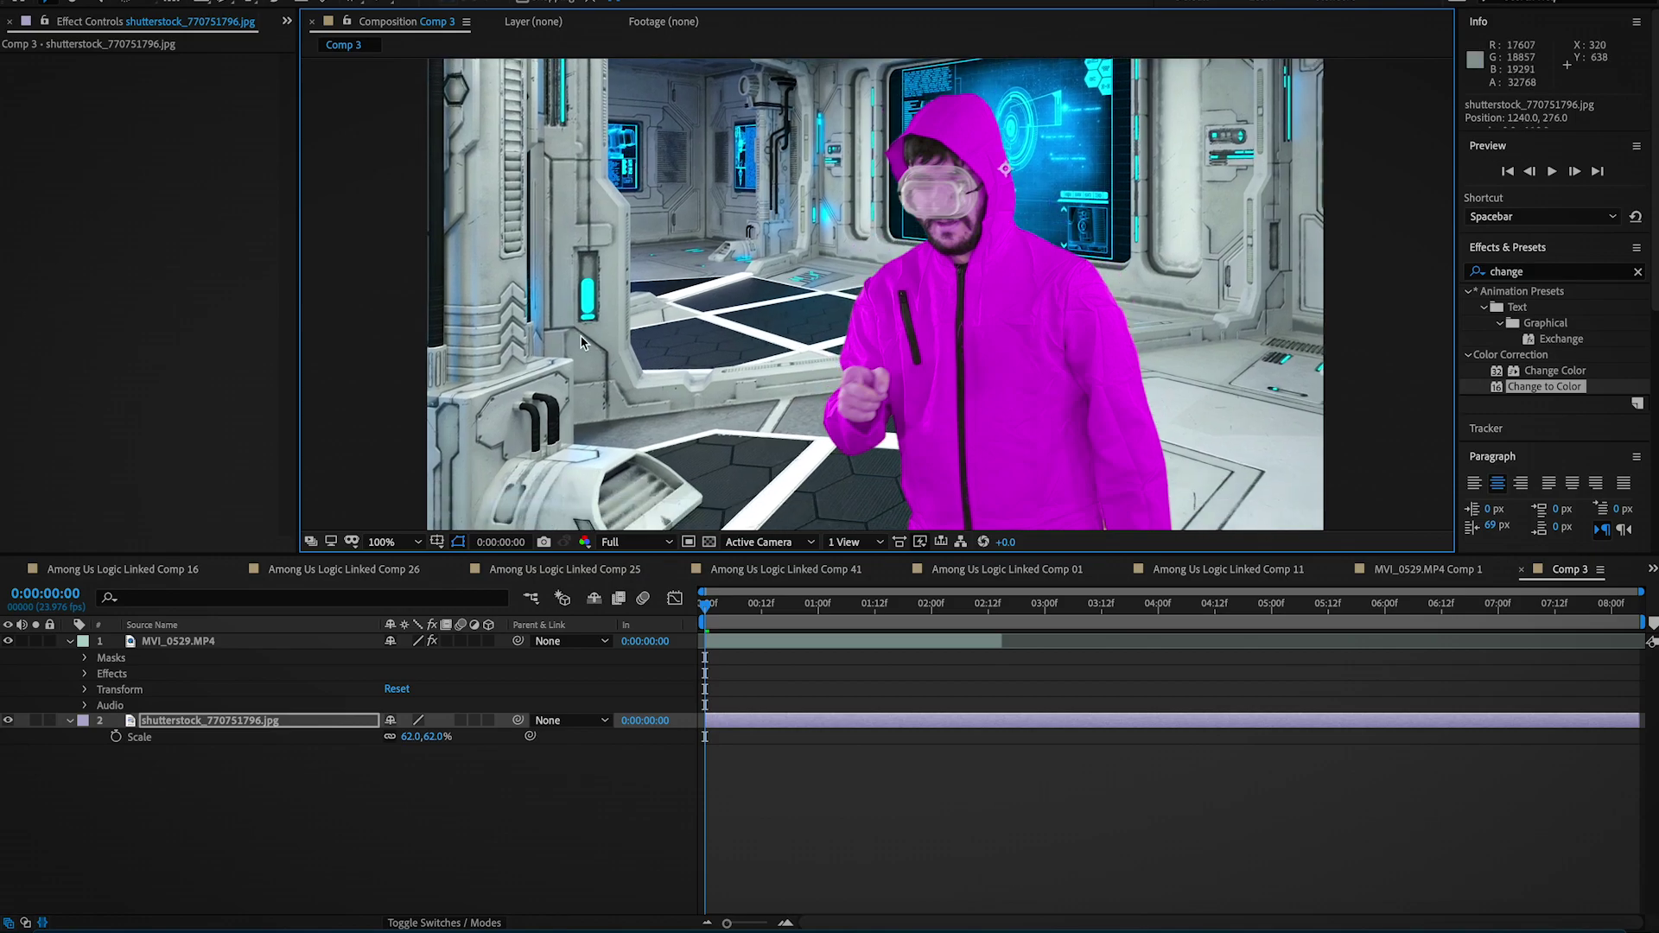
{"action": "left_click_drag", "start_coordinate": [408, 736], "coordinate": [418, 737]}
{"action": "left_click_drag", "start_coordinate": [612, 407], "coordinate": [672, 419]}
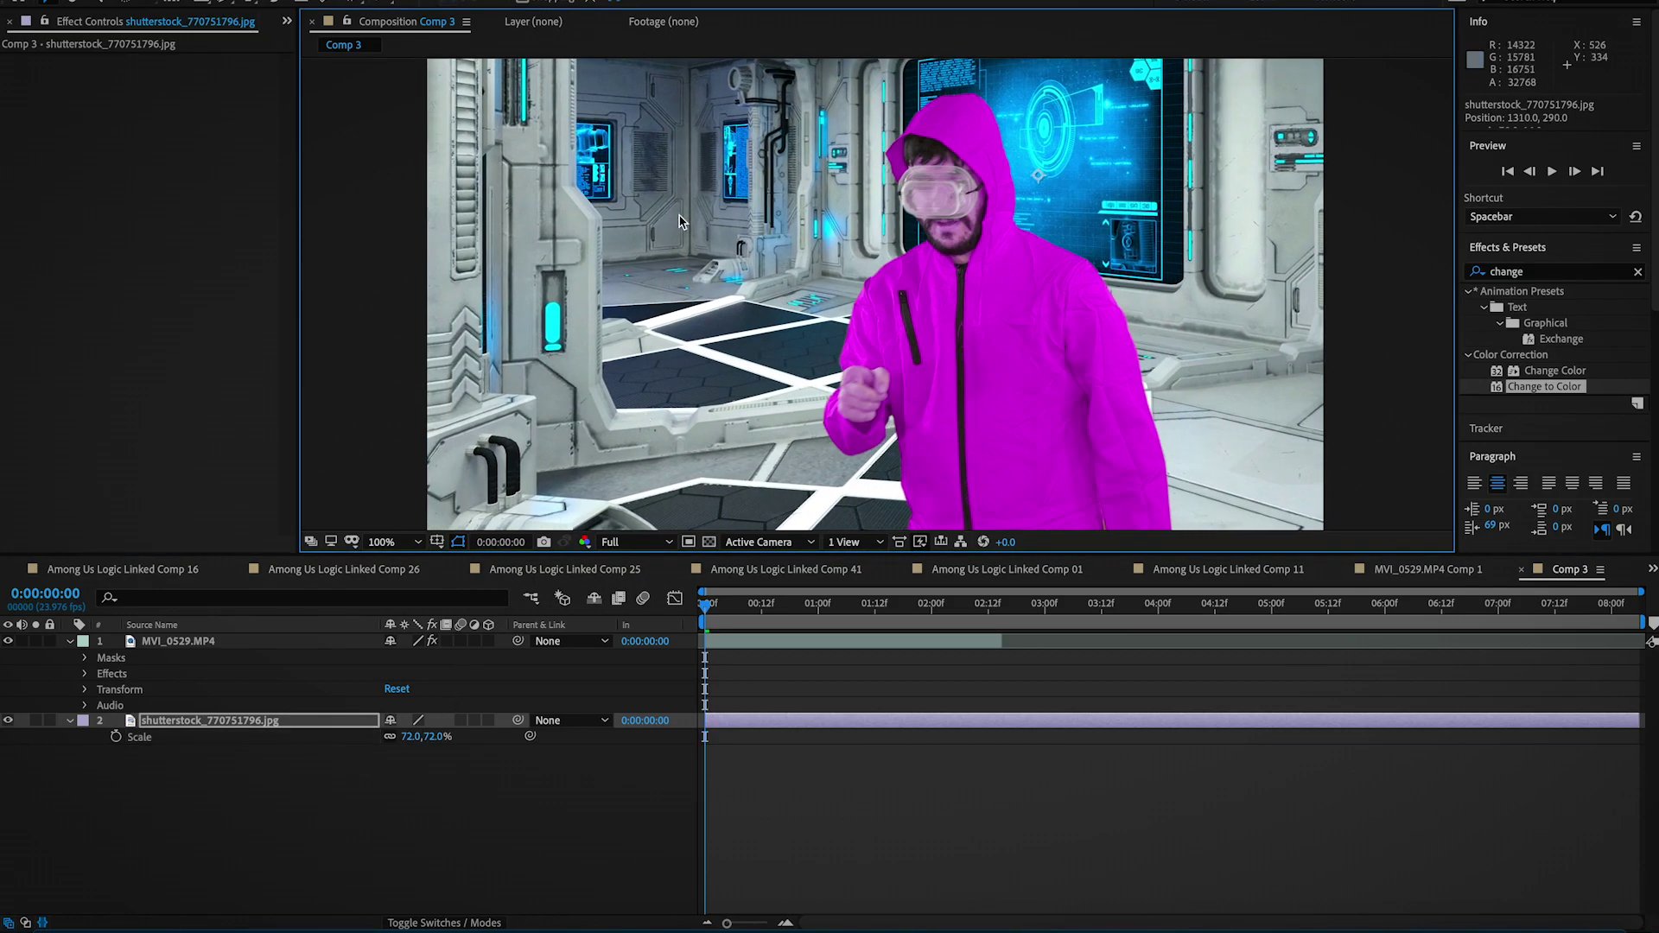
Reposition the hallway, test scaling to 102%, then undo back to the 72% corridor framing
{"action": "left_click_drag", "start_coordinate": [609, 266], "coordinate": [259, 363]}
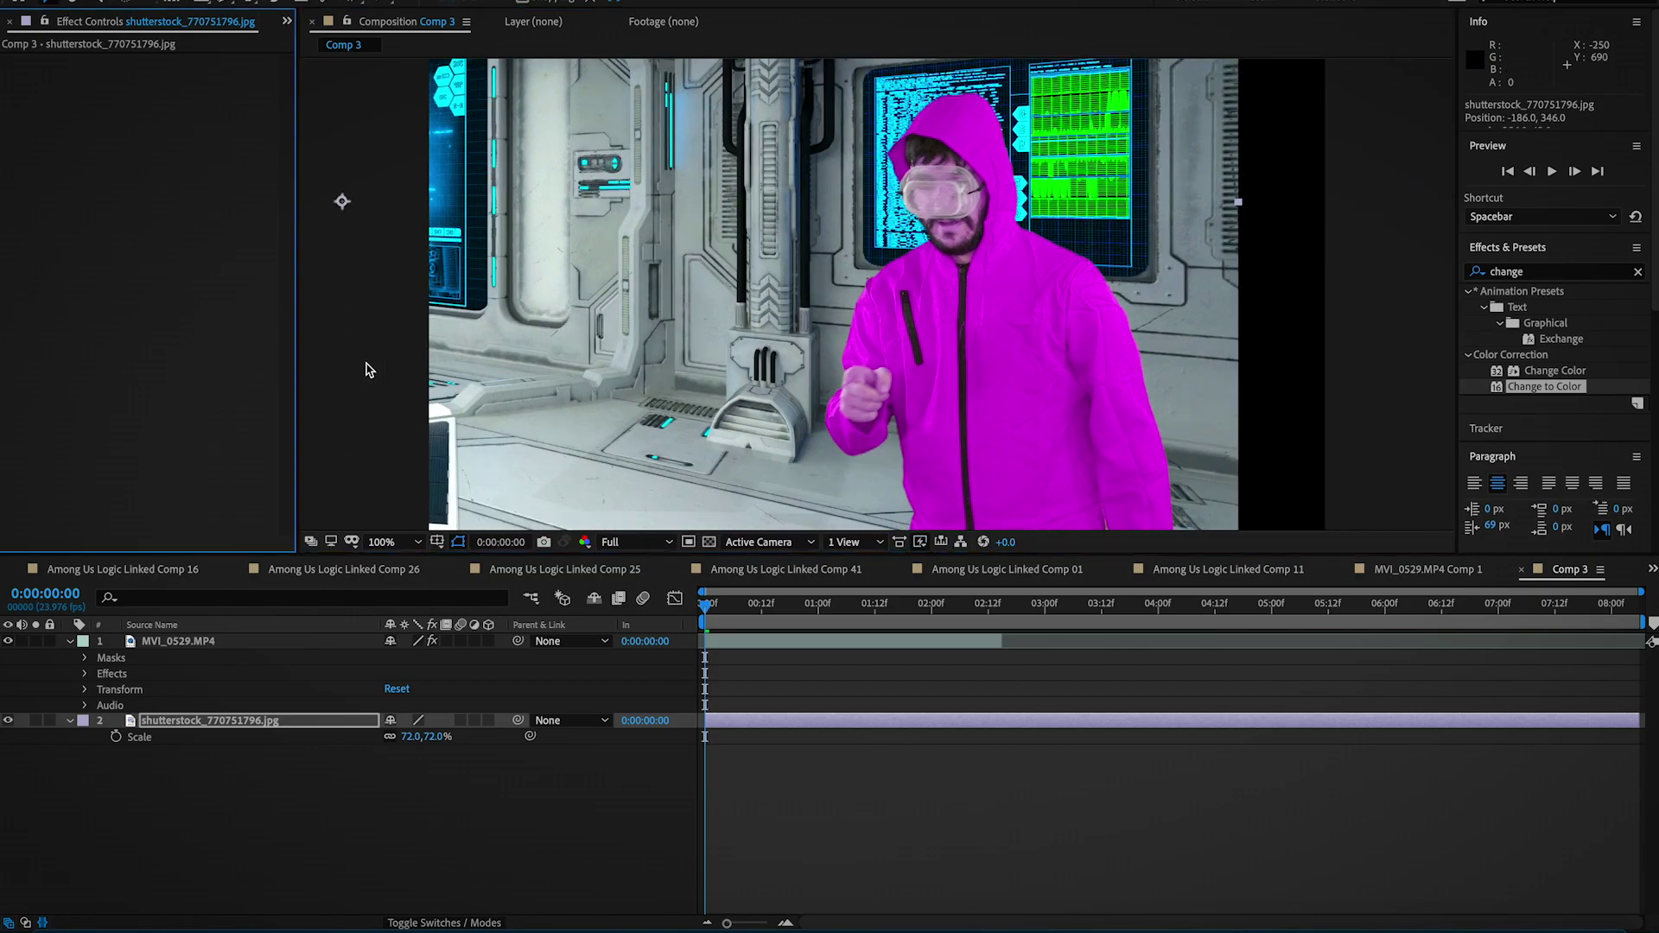
{"action": "left_click_drag", "start_coordinate": [392, 371], "coordinate": [717, 380]}
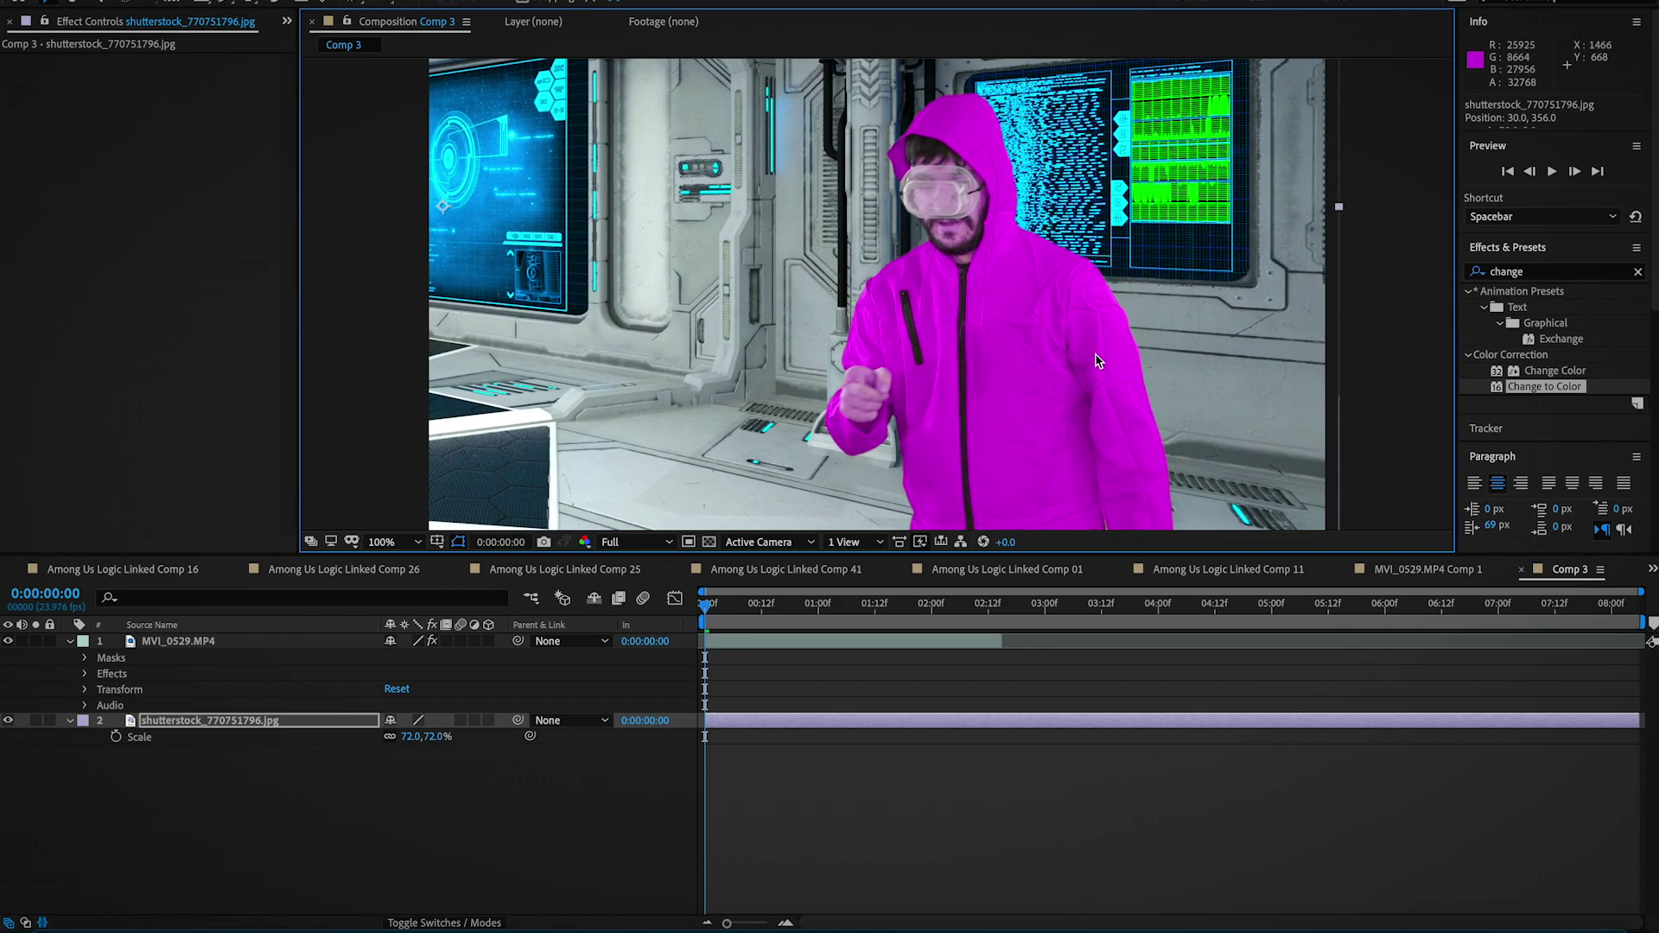
{"action": "left_click_drag", "start_coordinate": [591, 364], "coordinate": [1121, 381]}
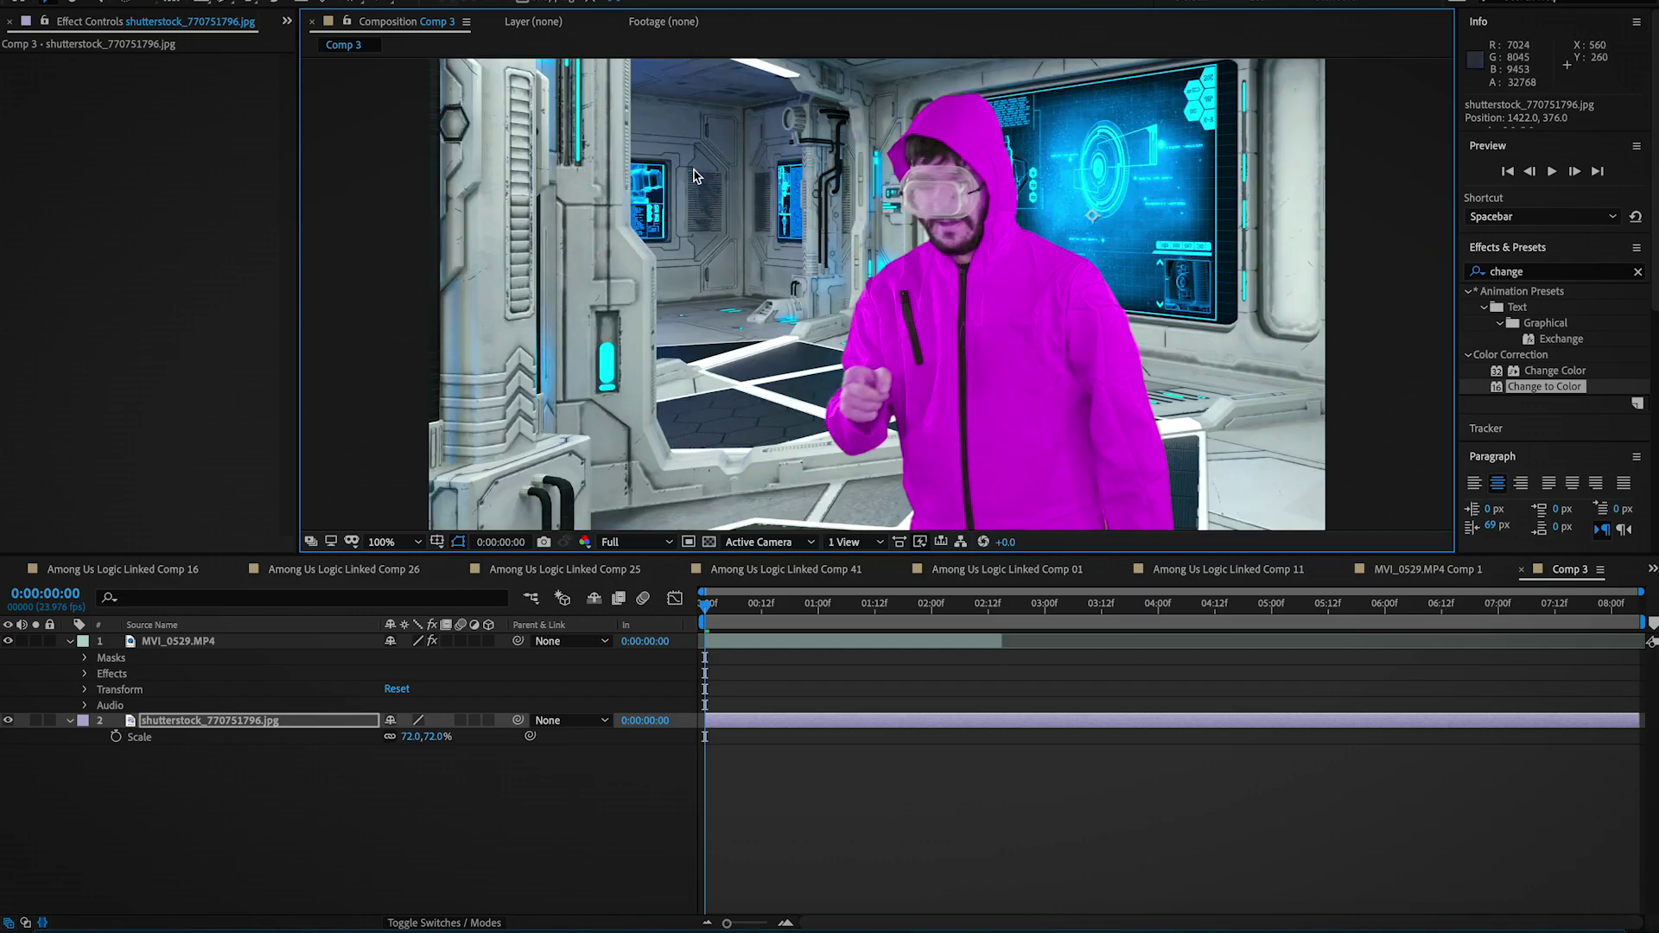
{"action": "left_click_drag", "start_coordinate": [730, 308], "coordinate": [525, 354]}
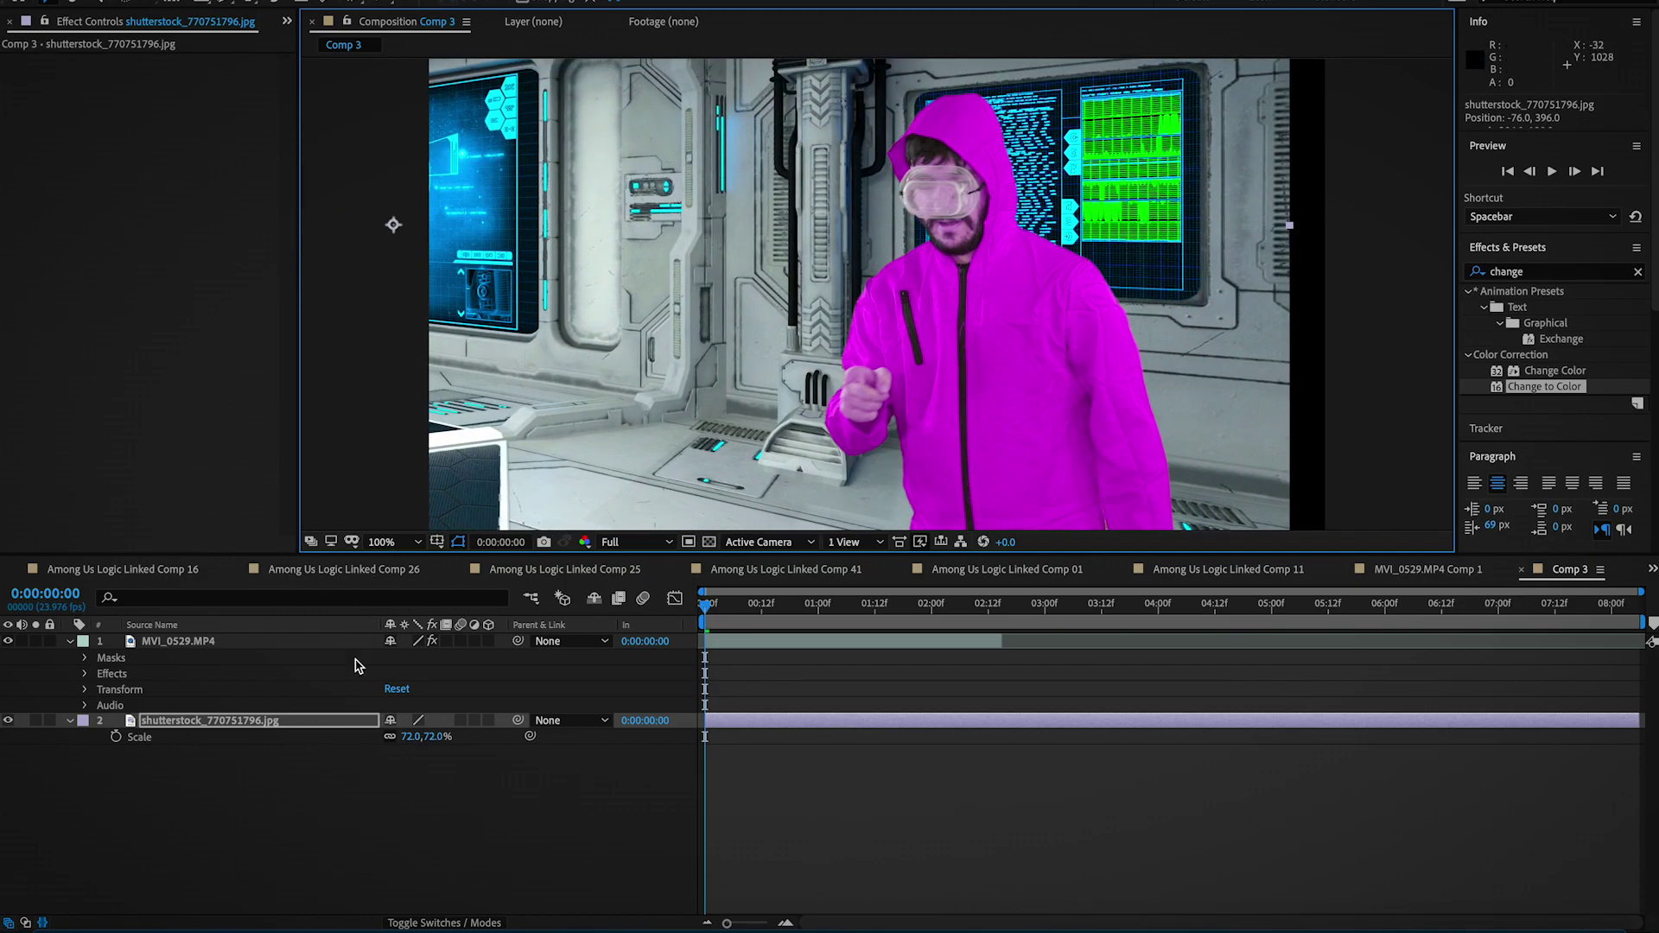
{"action": "left_click_drag", "start_coordinate": [406, 736], "coordinate": [436, 736]}
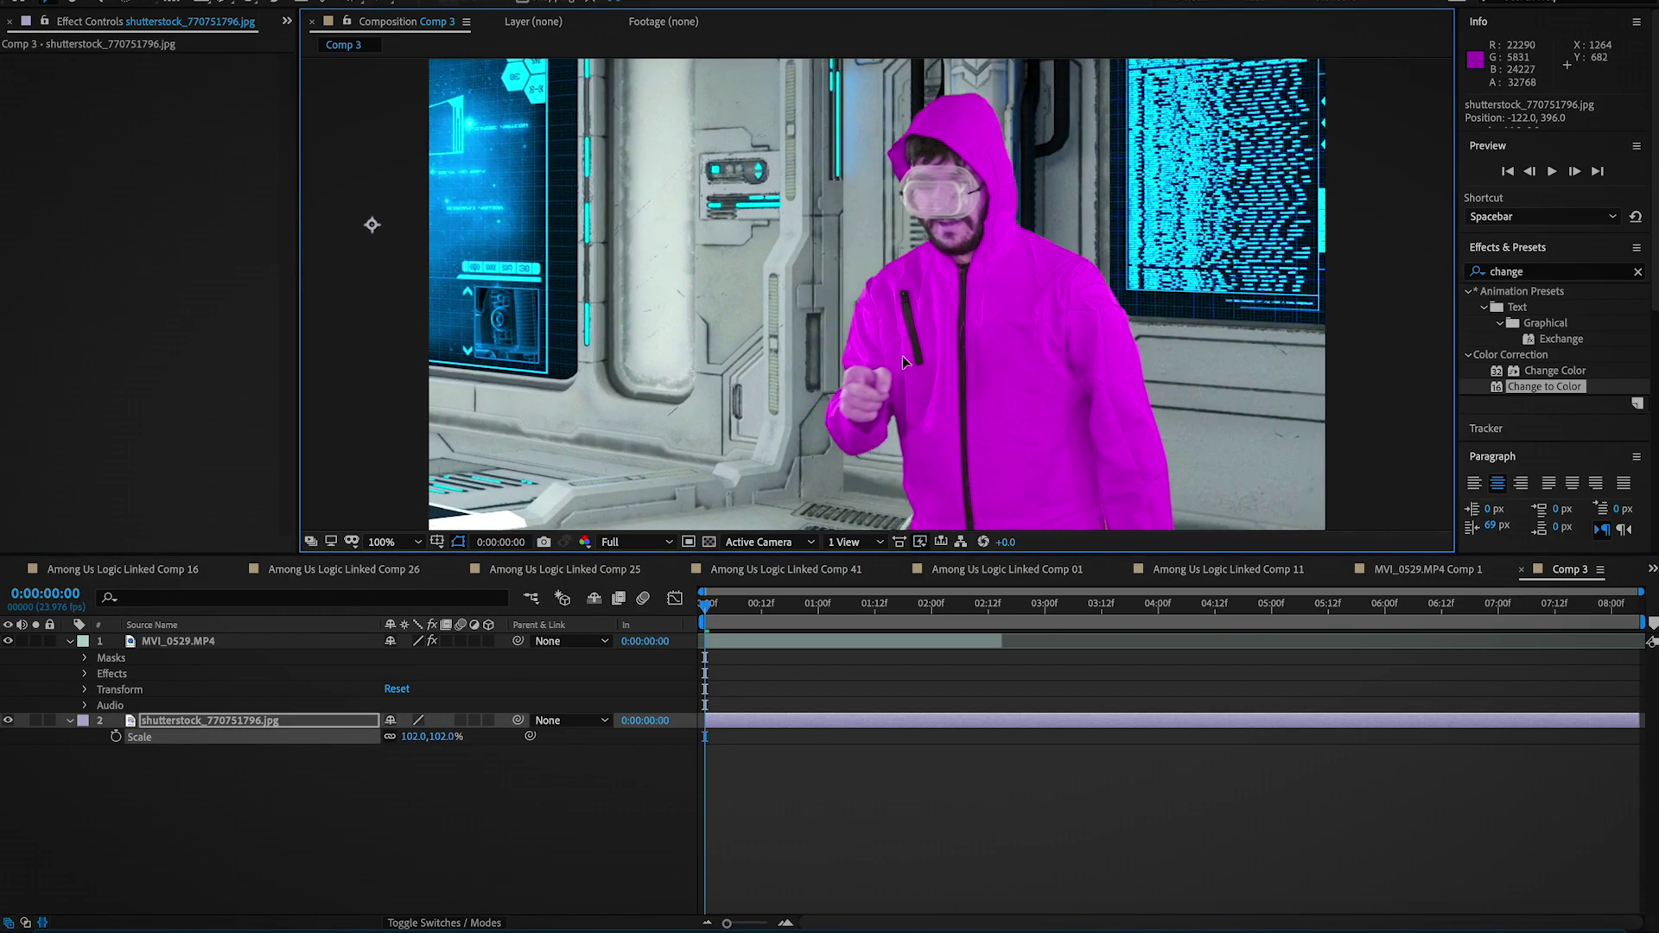
{"action": "left_click_drag", "start_coordinate": [987, 201], "coordinate": [805, 193]}
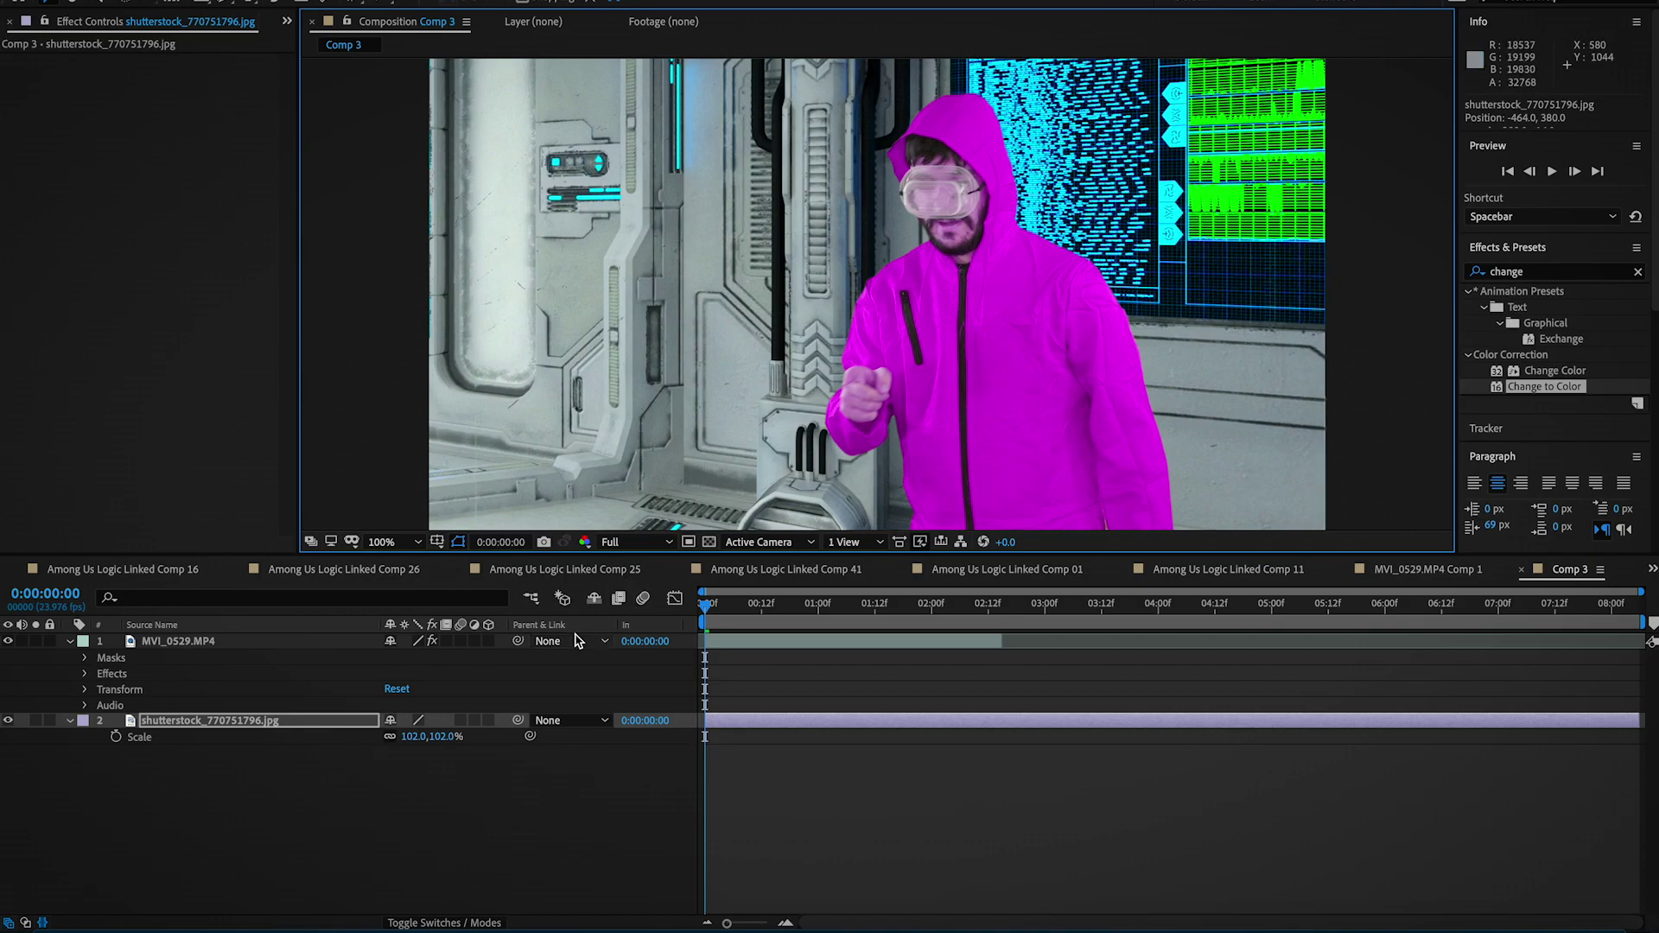
{"action": "key", "text": "ctrl+z"}
{"action": "key", "text": "ctrl+z"}
{"action": "key", "text": "ctrl+z"}
{"action": "key", "text": "ctrl+z"}
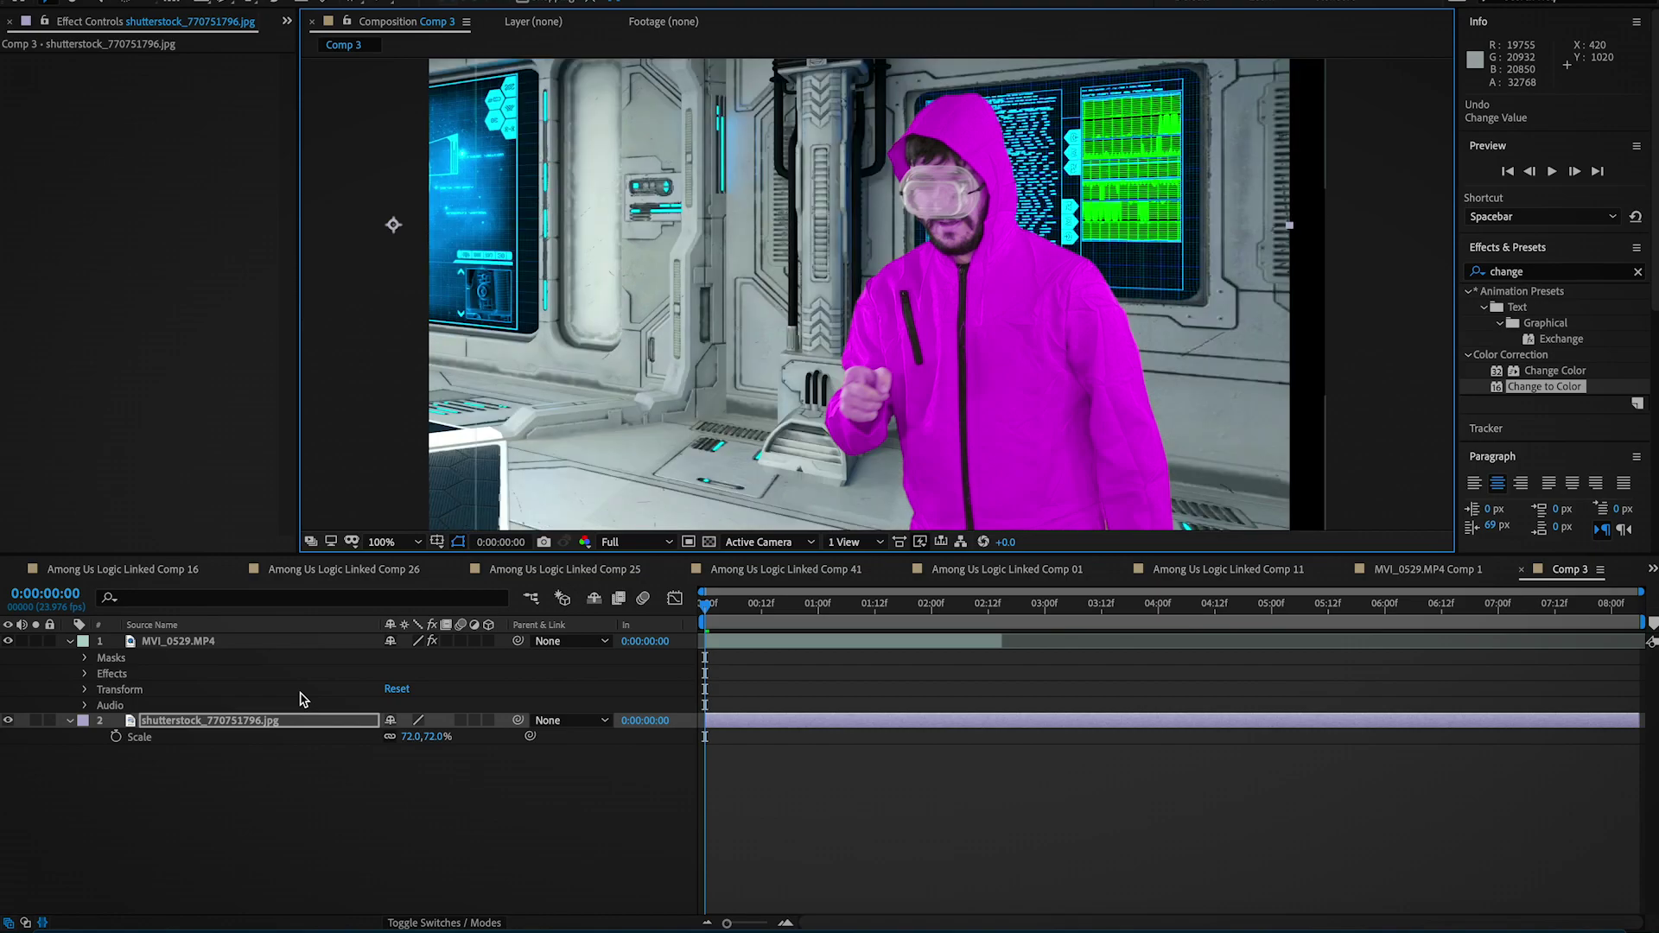
{"action": "key", "text": "ctrl+z"}
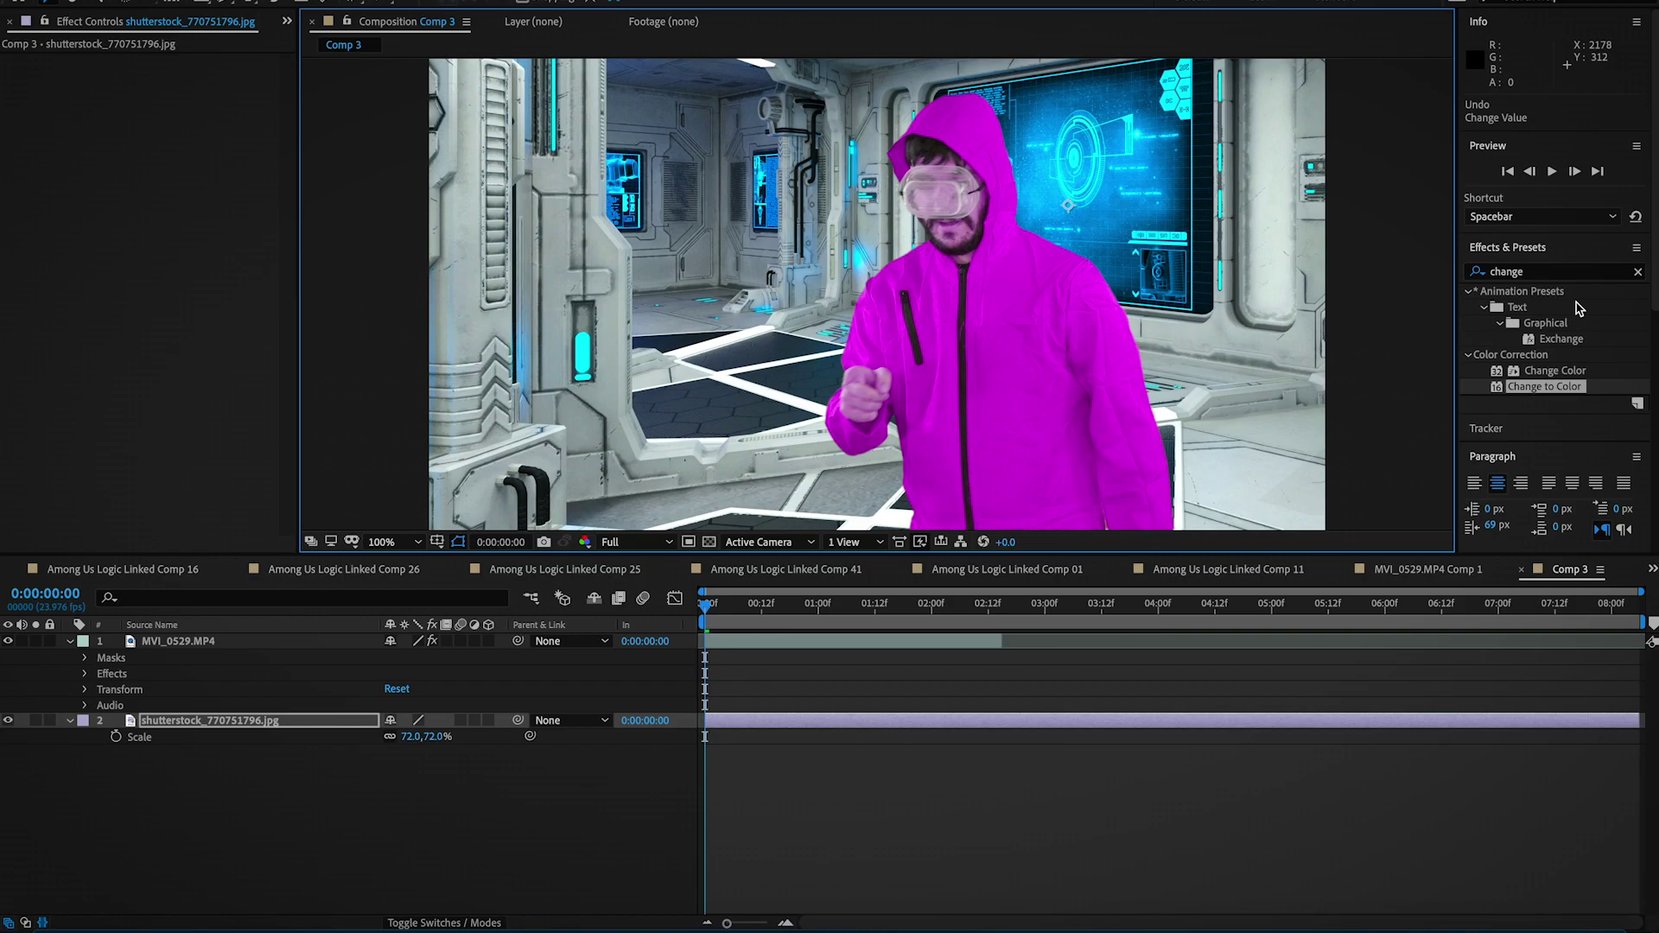
{"action": "left_click", "coordinate": [1555, 273]}
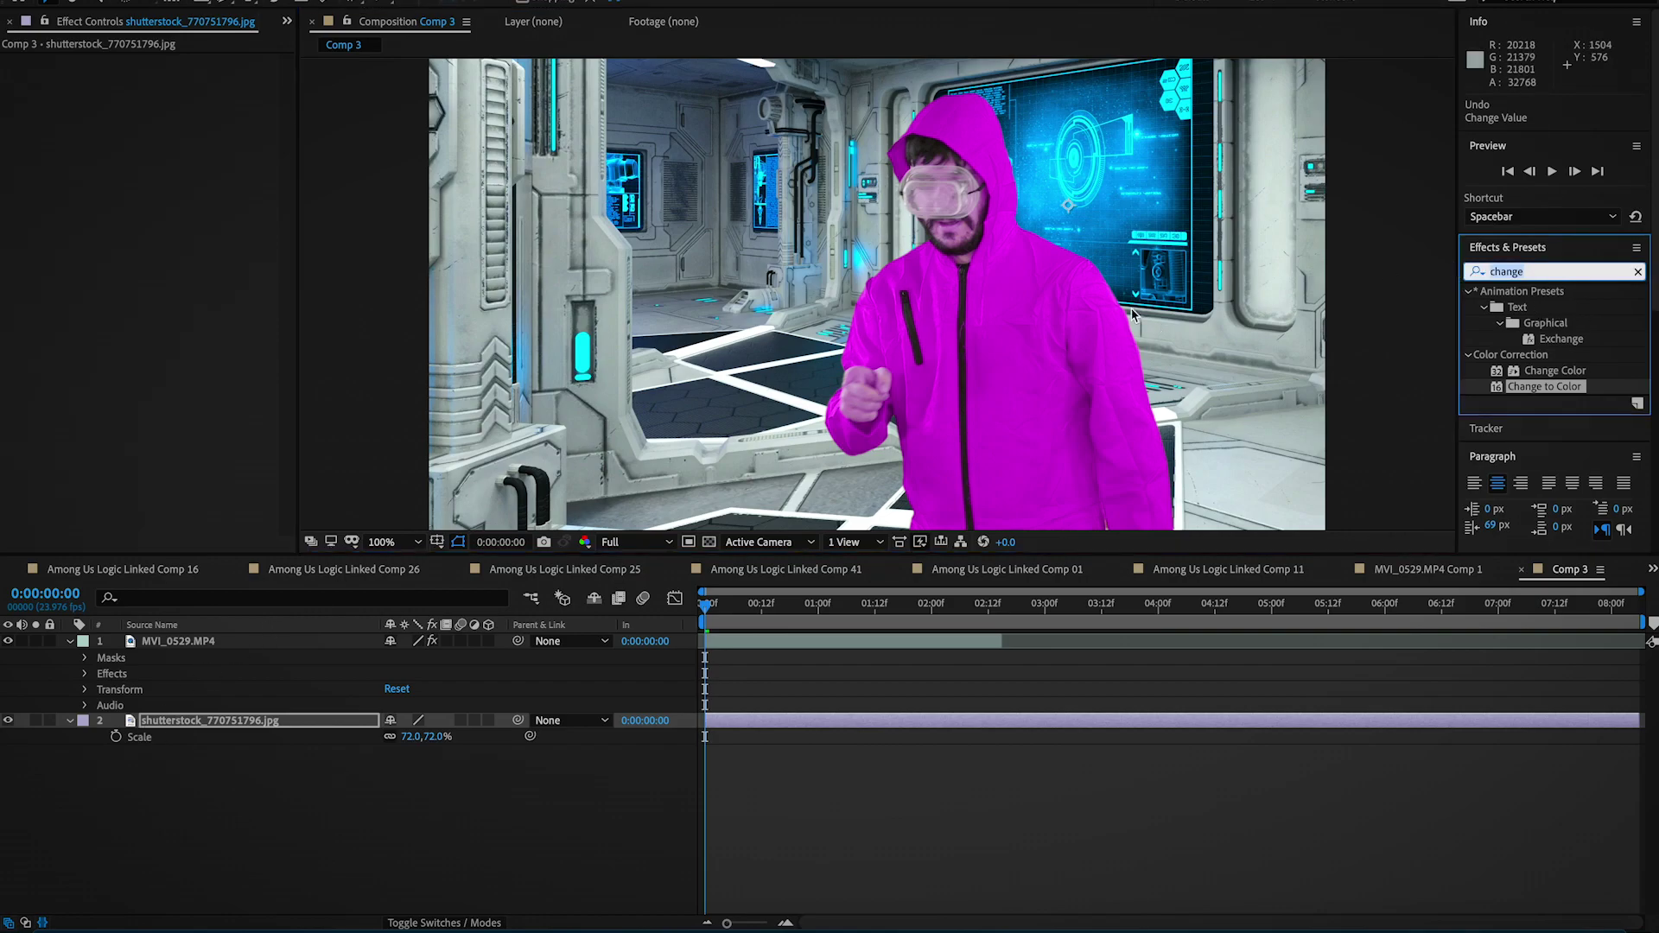
Apply Gaussian Blur to the hallway background at 22.4 blurriness and compare it on and off
{"action": "type", "text": "gau"}
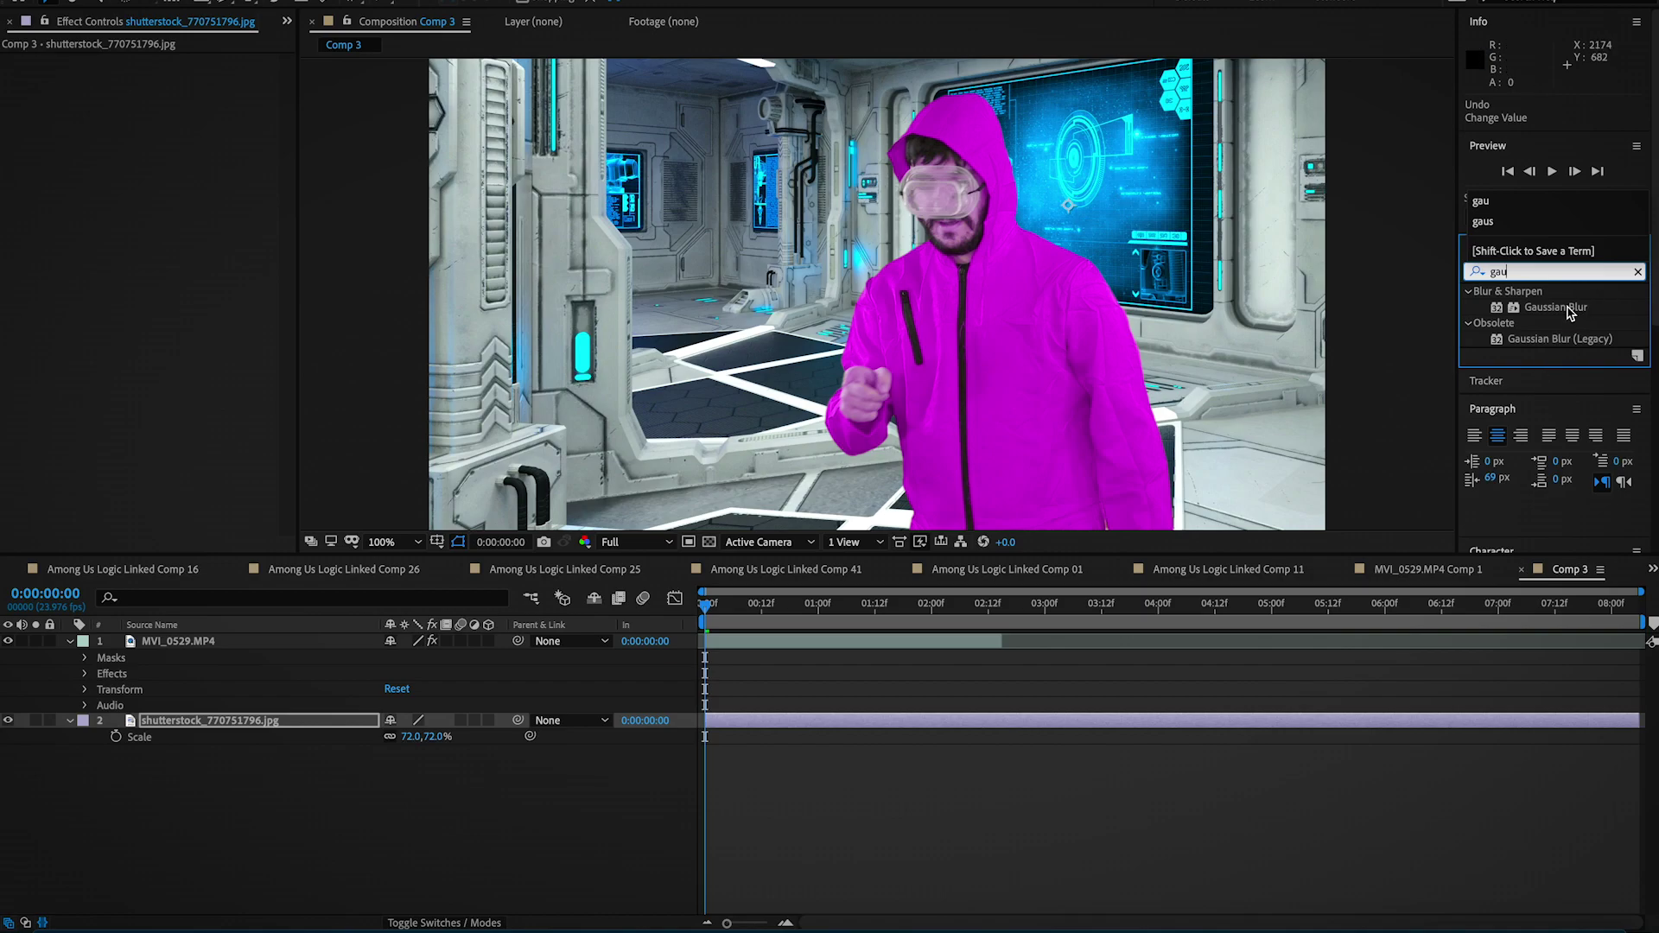
{"action": "left_click_drag", "start_coordinate": [1569, 312], "coordinate": [255, 723]}
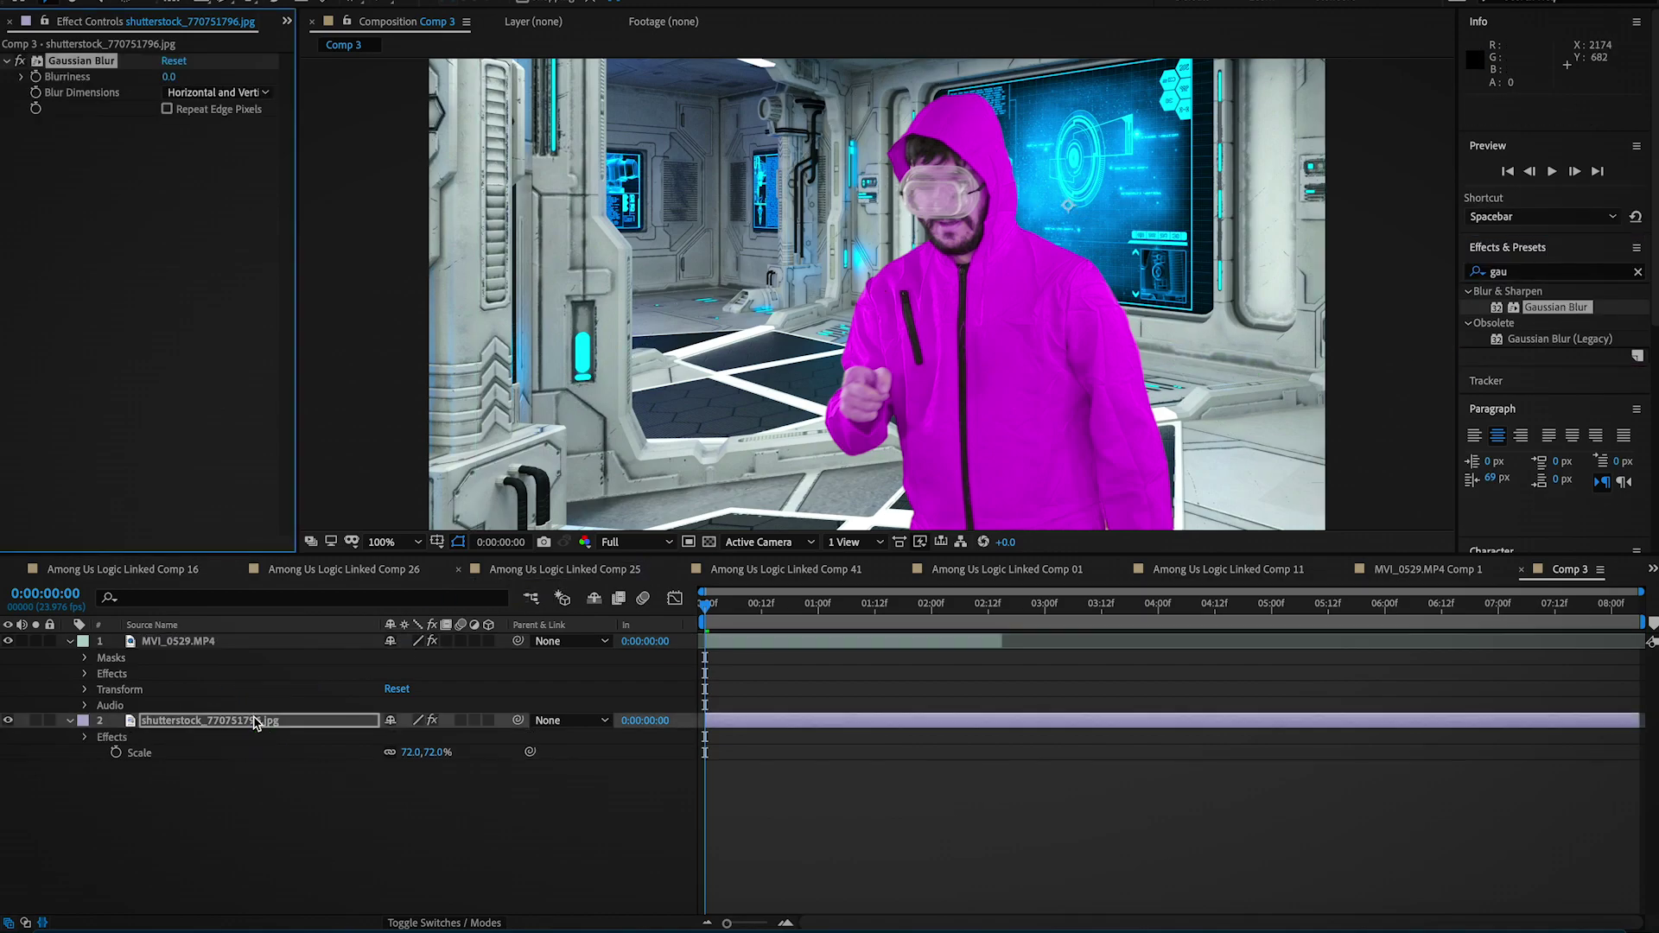
{"action": "left_click_drag", "start_coordinate": [269, 82], "coordinate": [370, 104]}
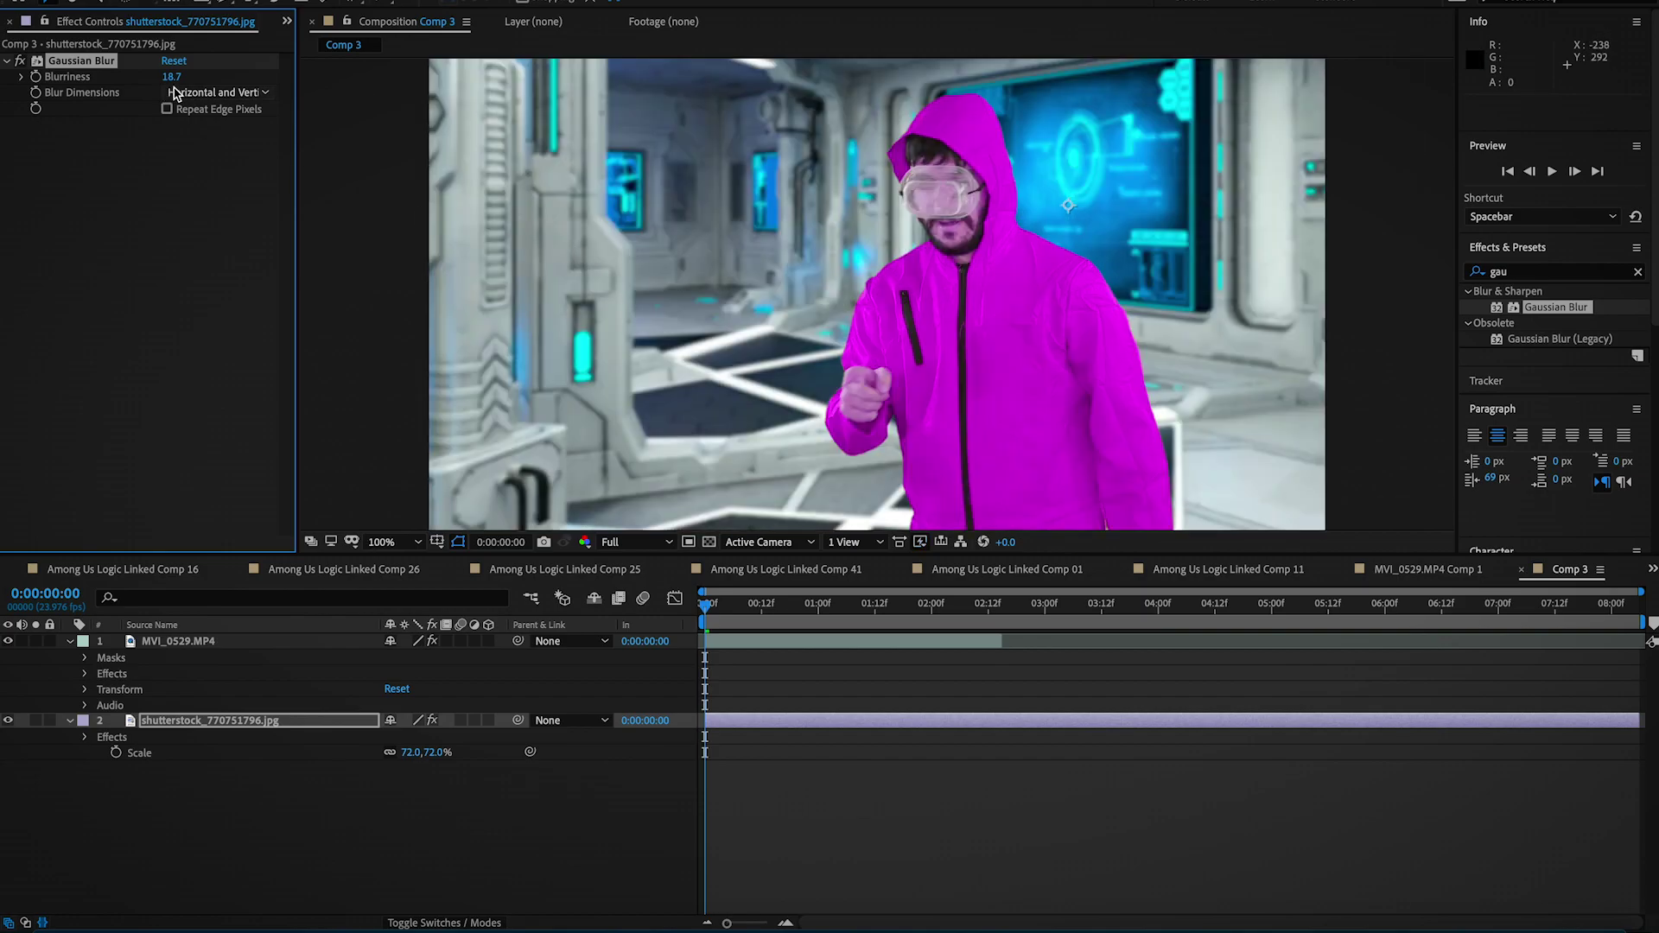
{"action": "left_click_drag", "start_coordinate": [173, 78], "coordinate": [230, 83]}
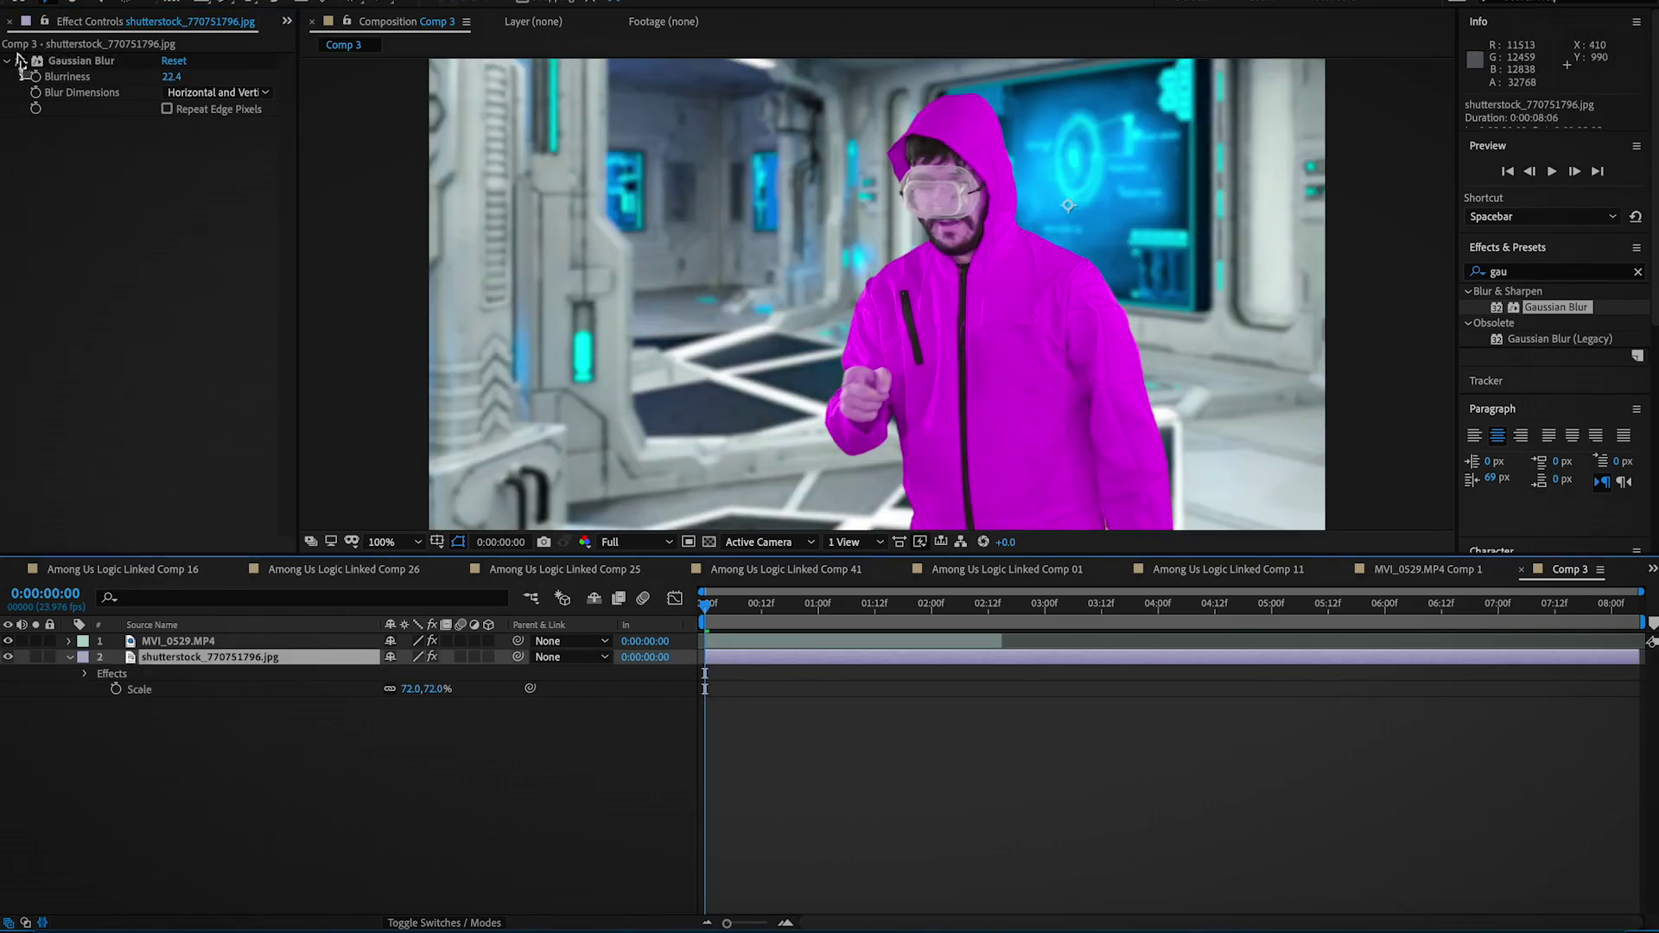
{"action": "left_click", "coordinate": [20, 61]}
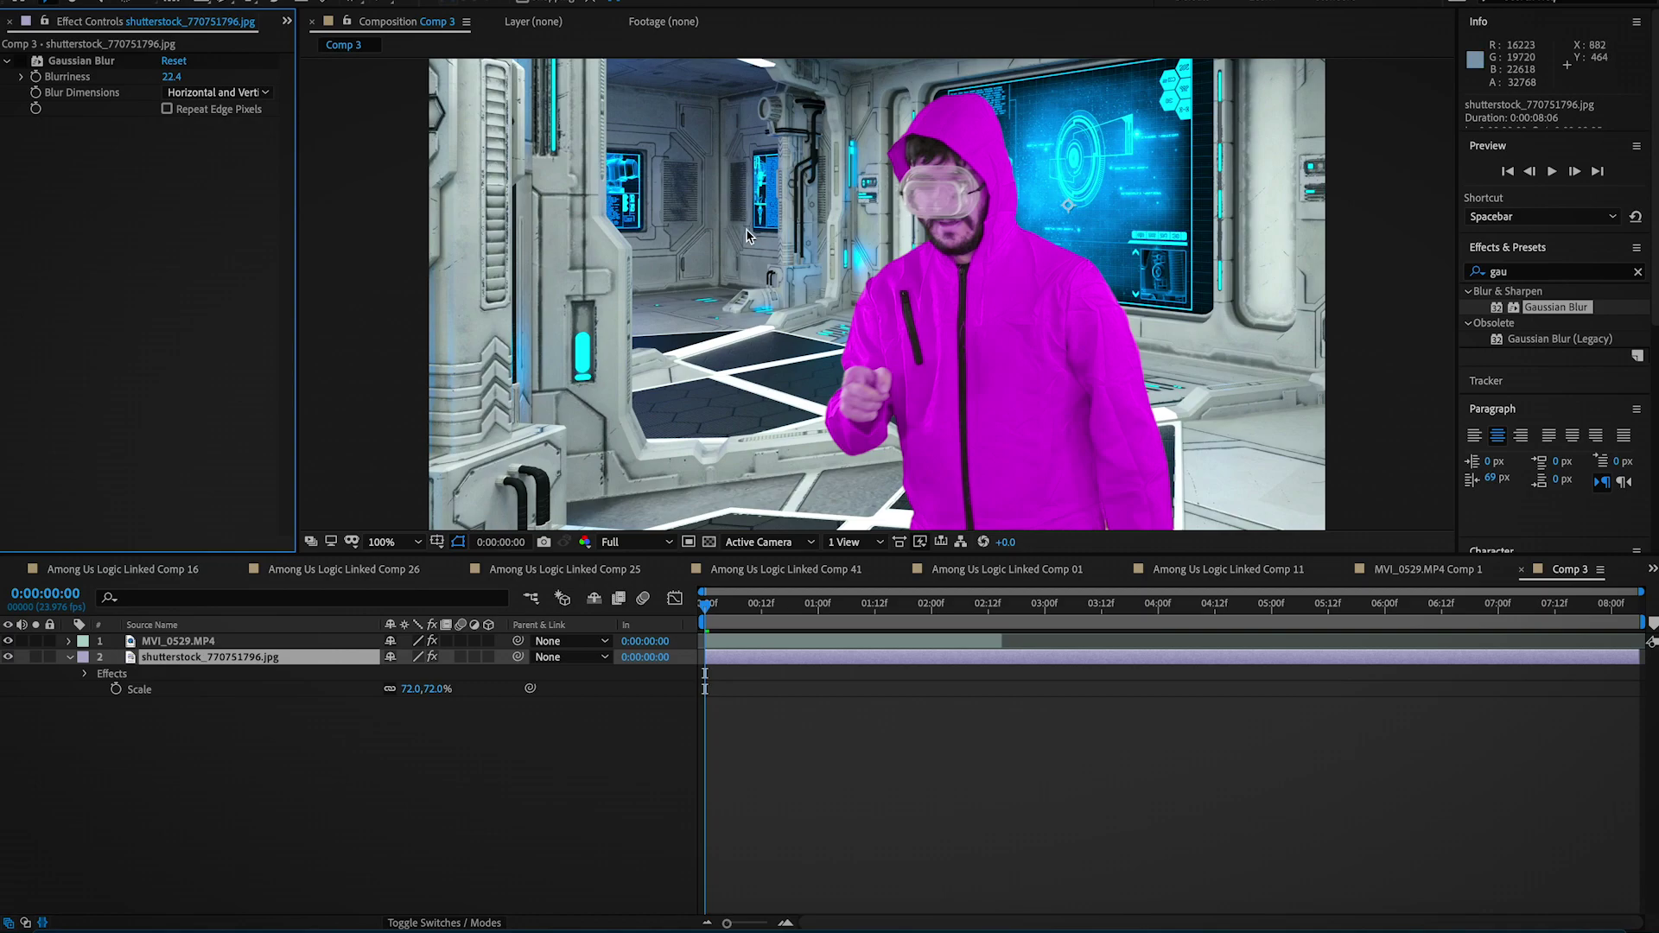
{"action": "left_click", "coordinate": [20, 63]}
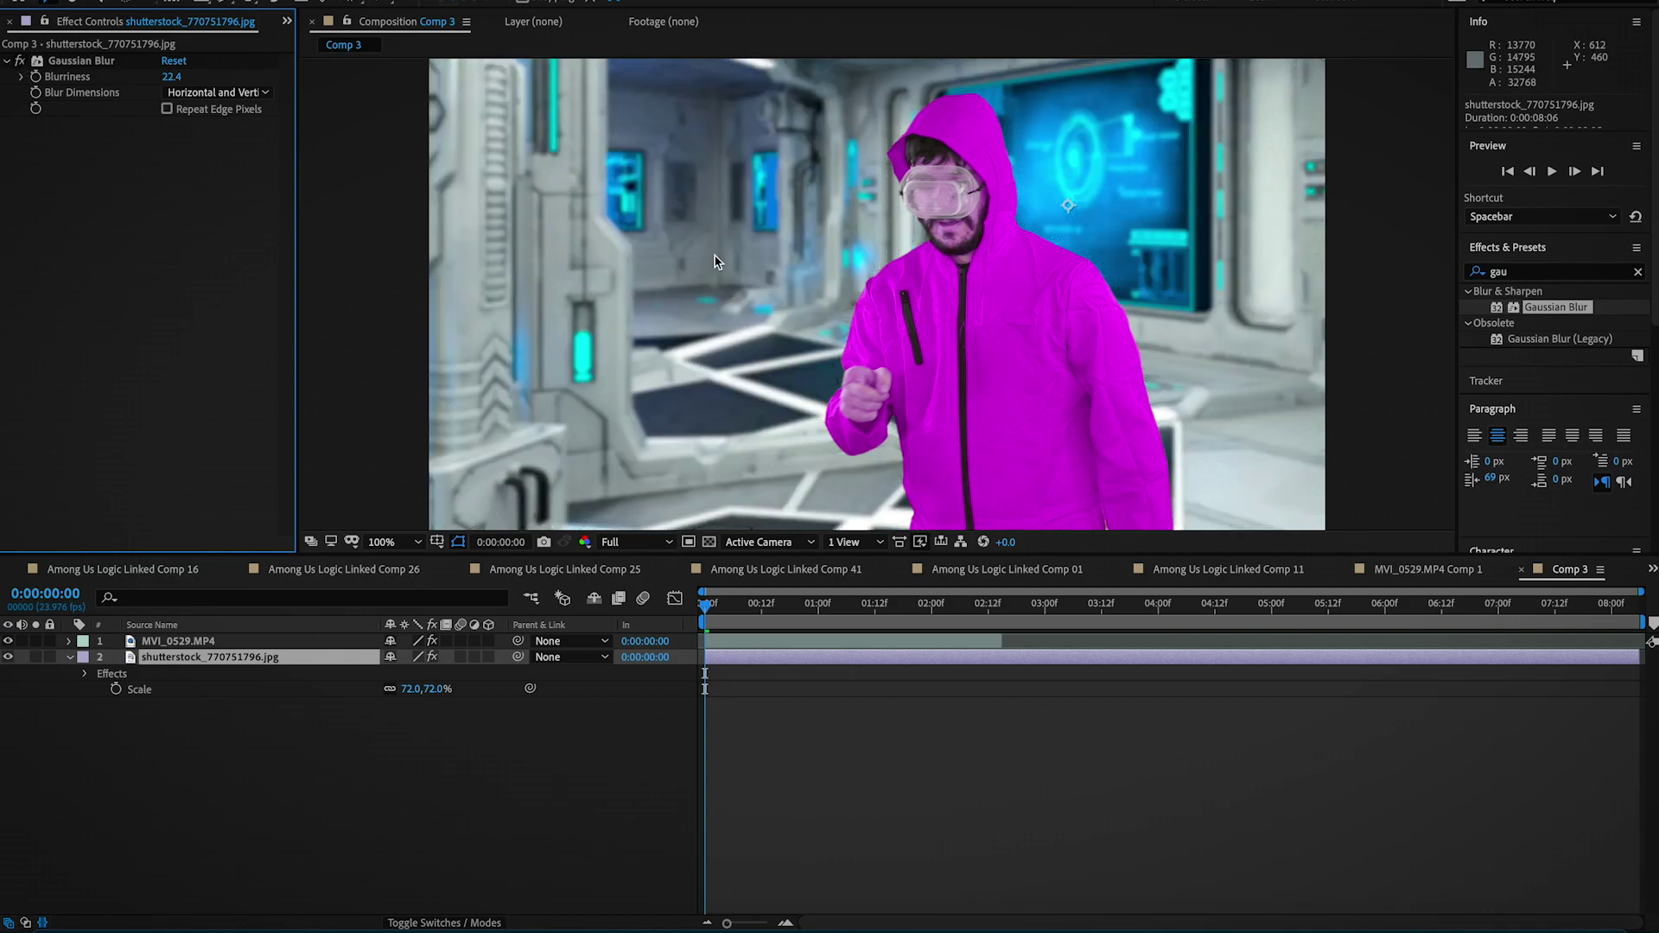
Pre-compose the background into Comp 8 and the actor into MVI_0529.MP4 Comp 3, moving all attributes
{"action": "right_click", "coordinate": [294, 658]}
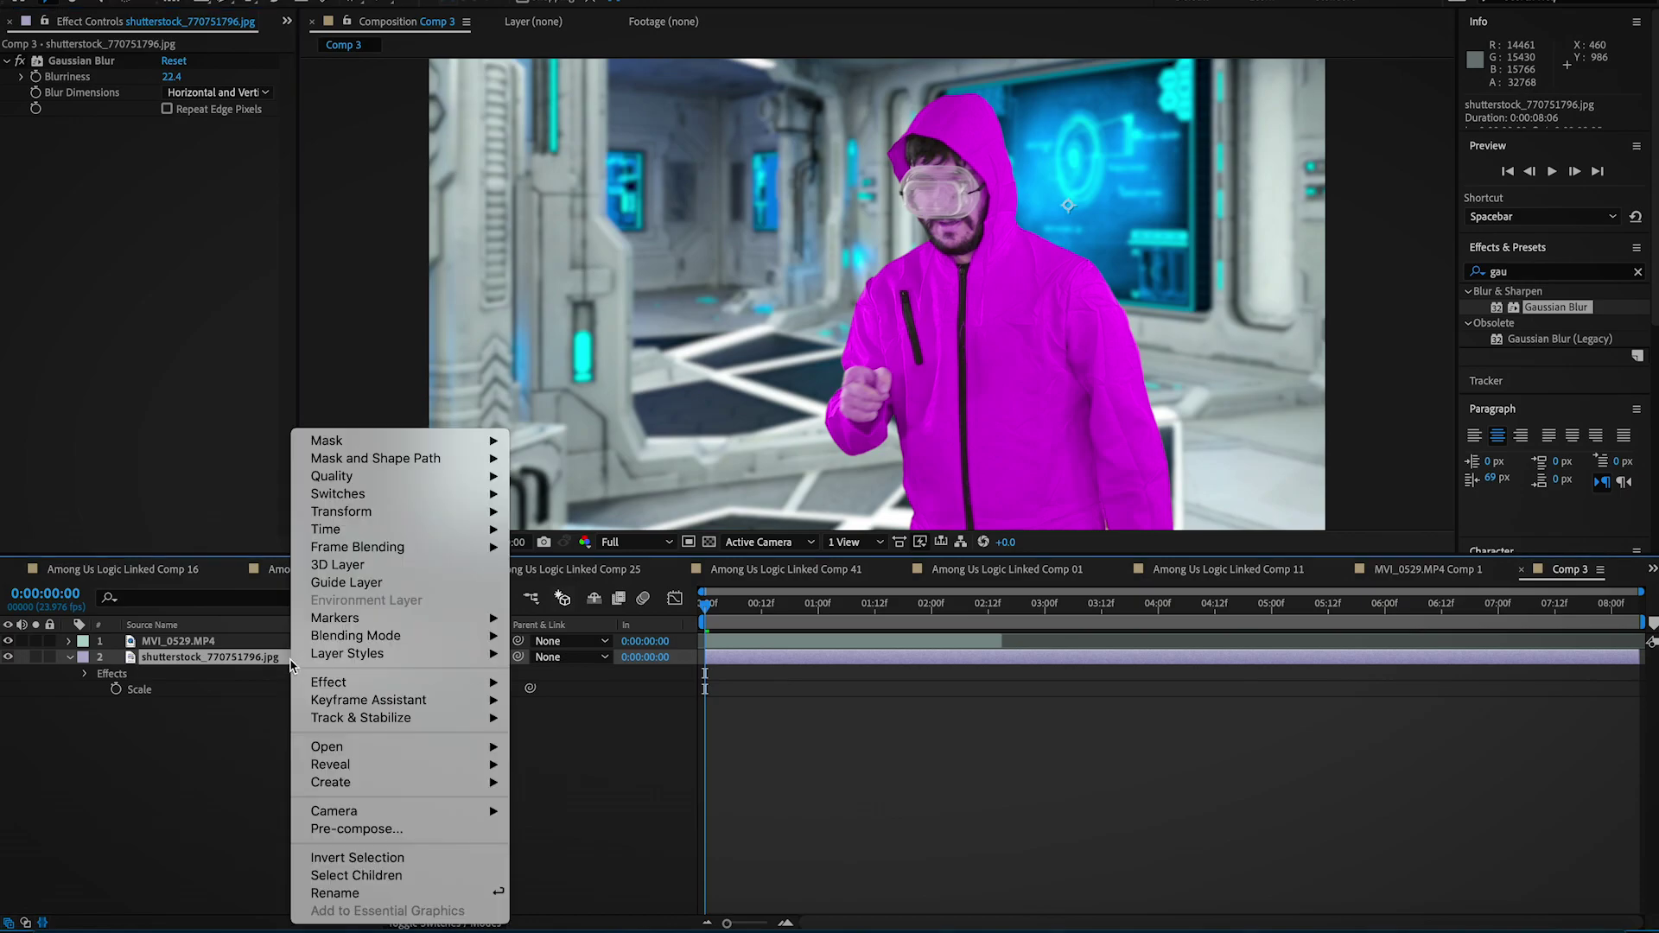
{"action": "left_click", "coordinate": [403, 830]}
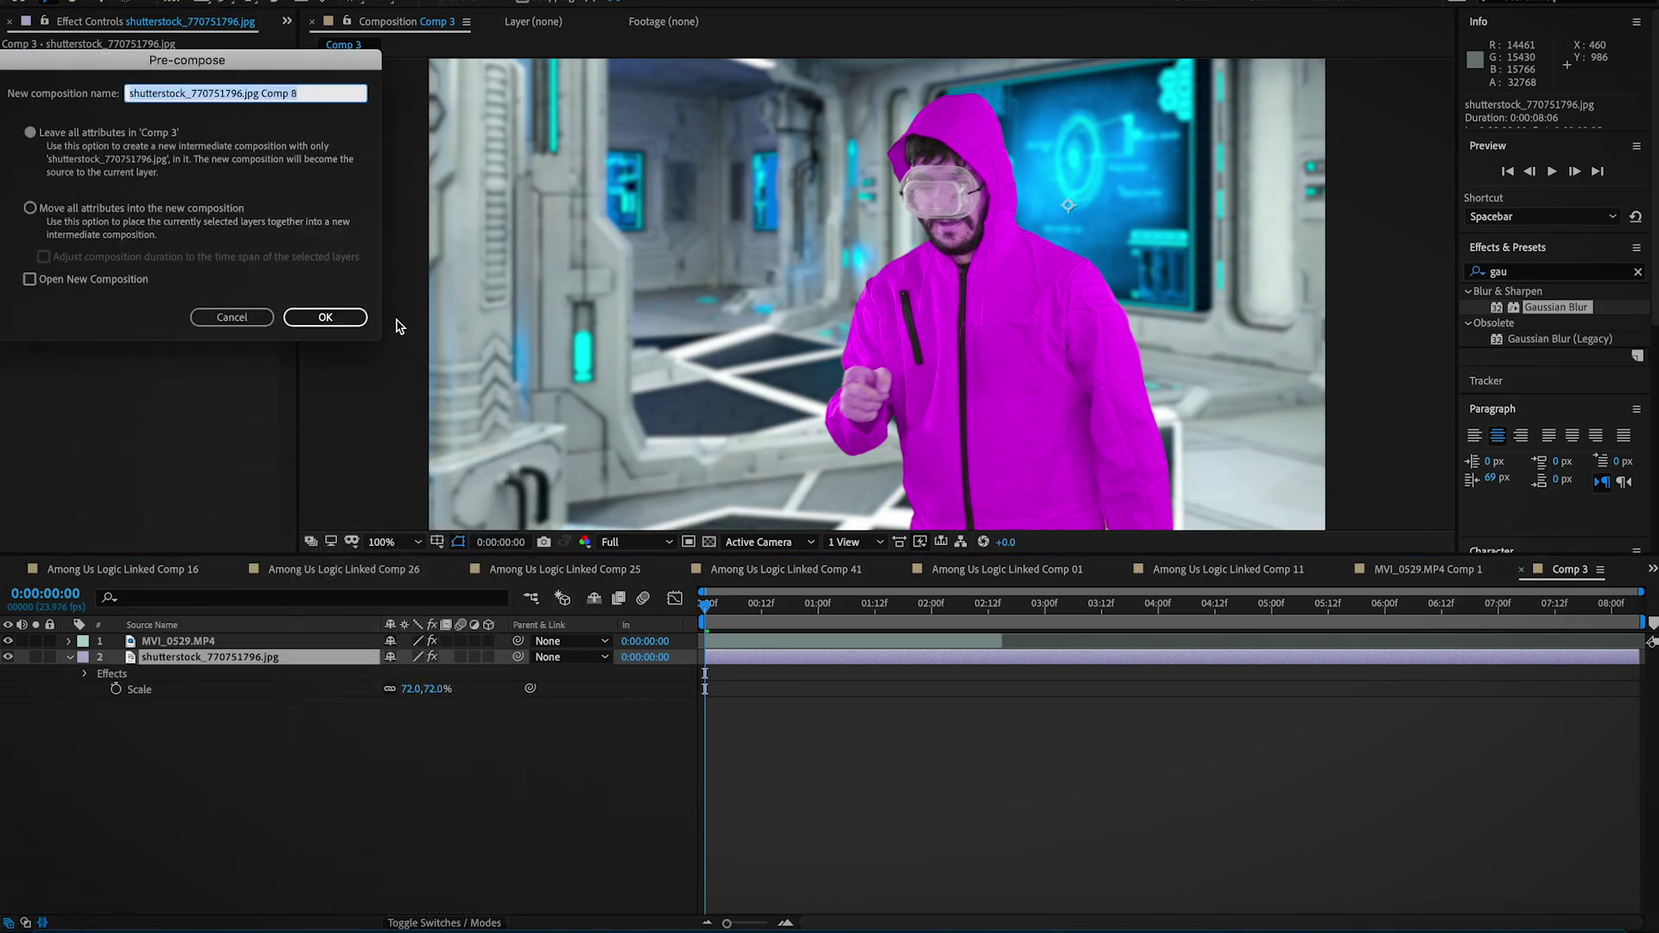
{"action": "left_click", "coordinate": [32, 208]}
{"action": "left_click", "coordinate": [324, 317]}
{"action": "left_click", "coordinate": [307, 644]}
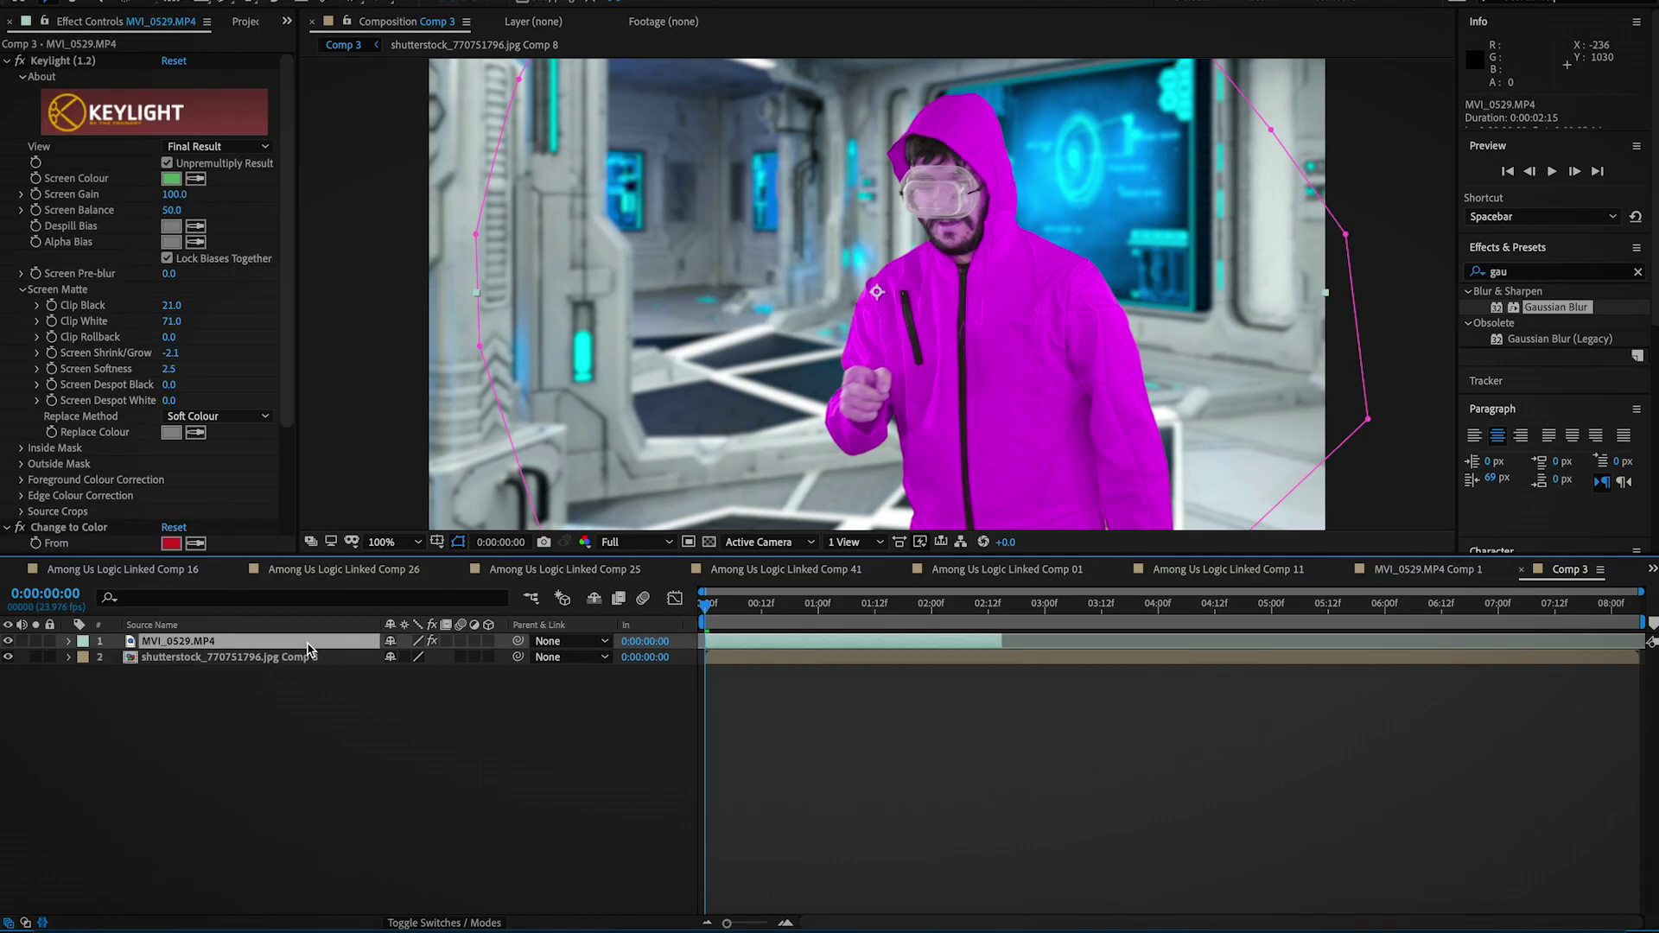
{"action": "right_click", "coordinate": [307, 648]}
{"action": "left_click", "coordinate": [368, 826]}
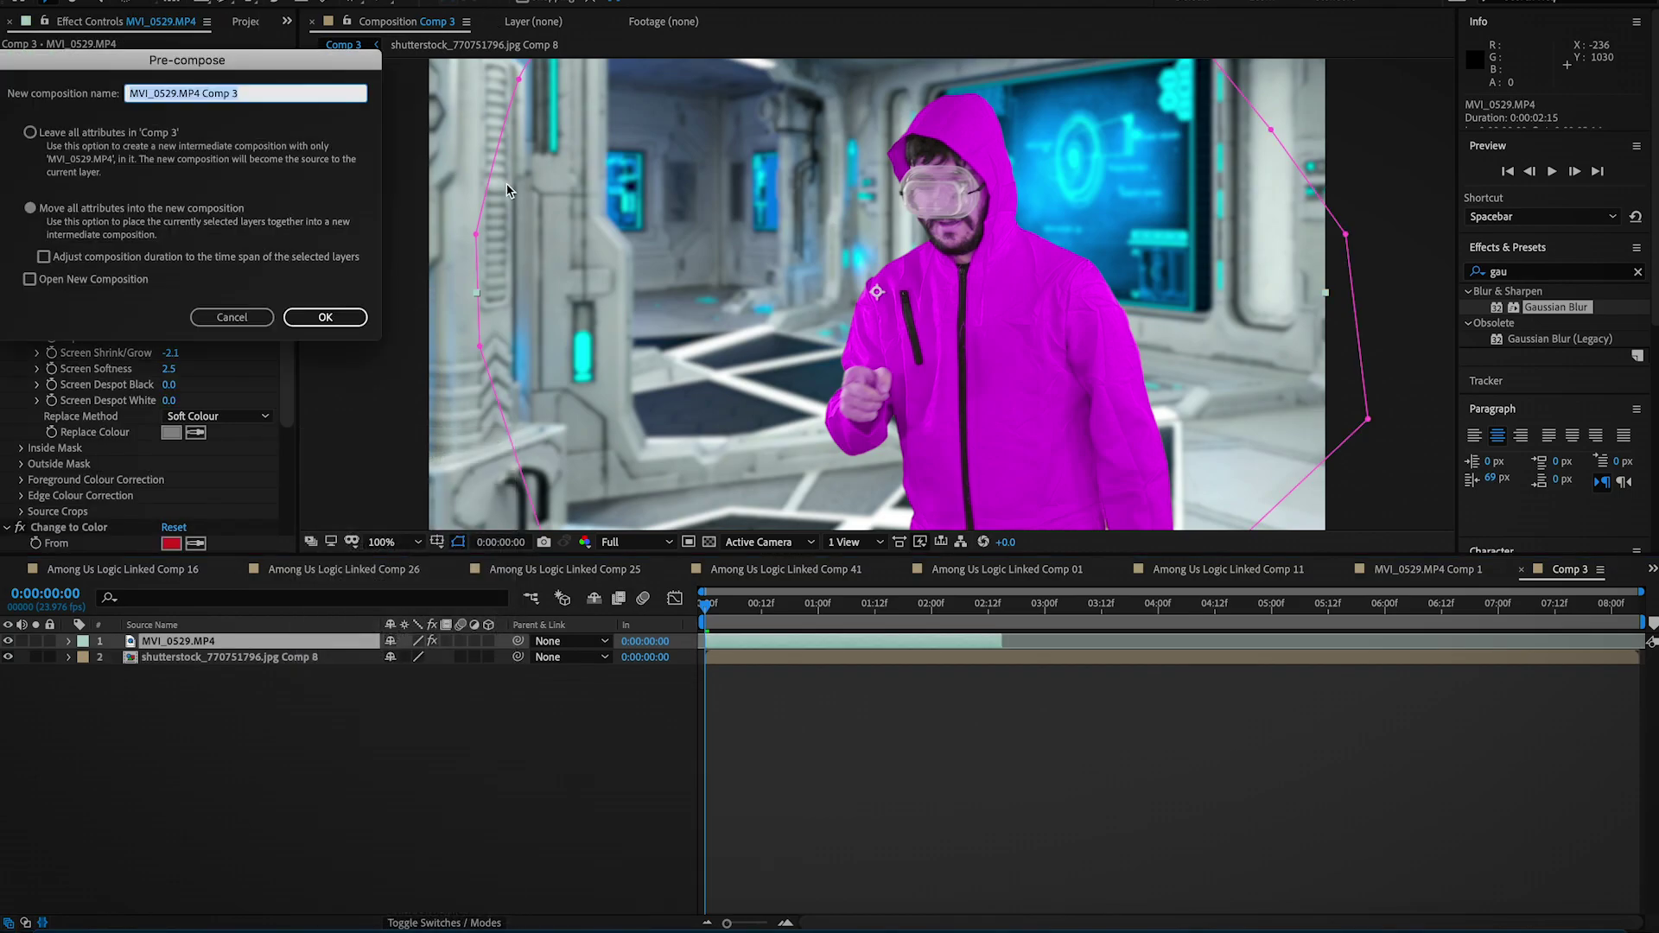
{"action": "left_click", "coordinate": [359, 317]}
{"action": "left_click", "coordinate": [346, 769]}
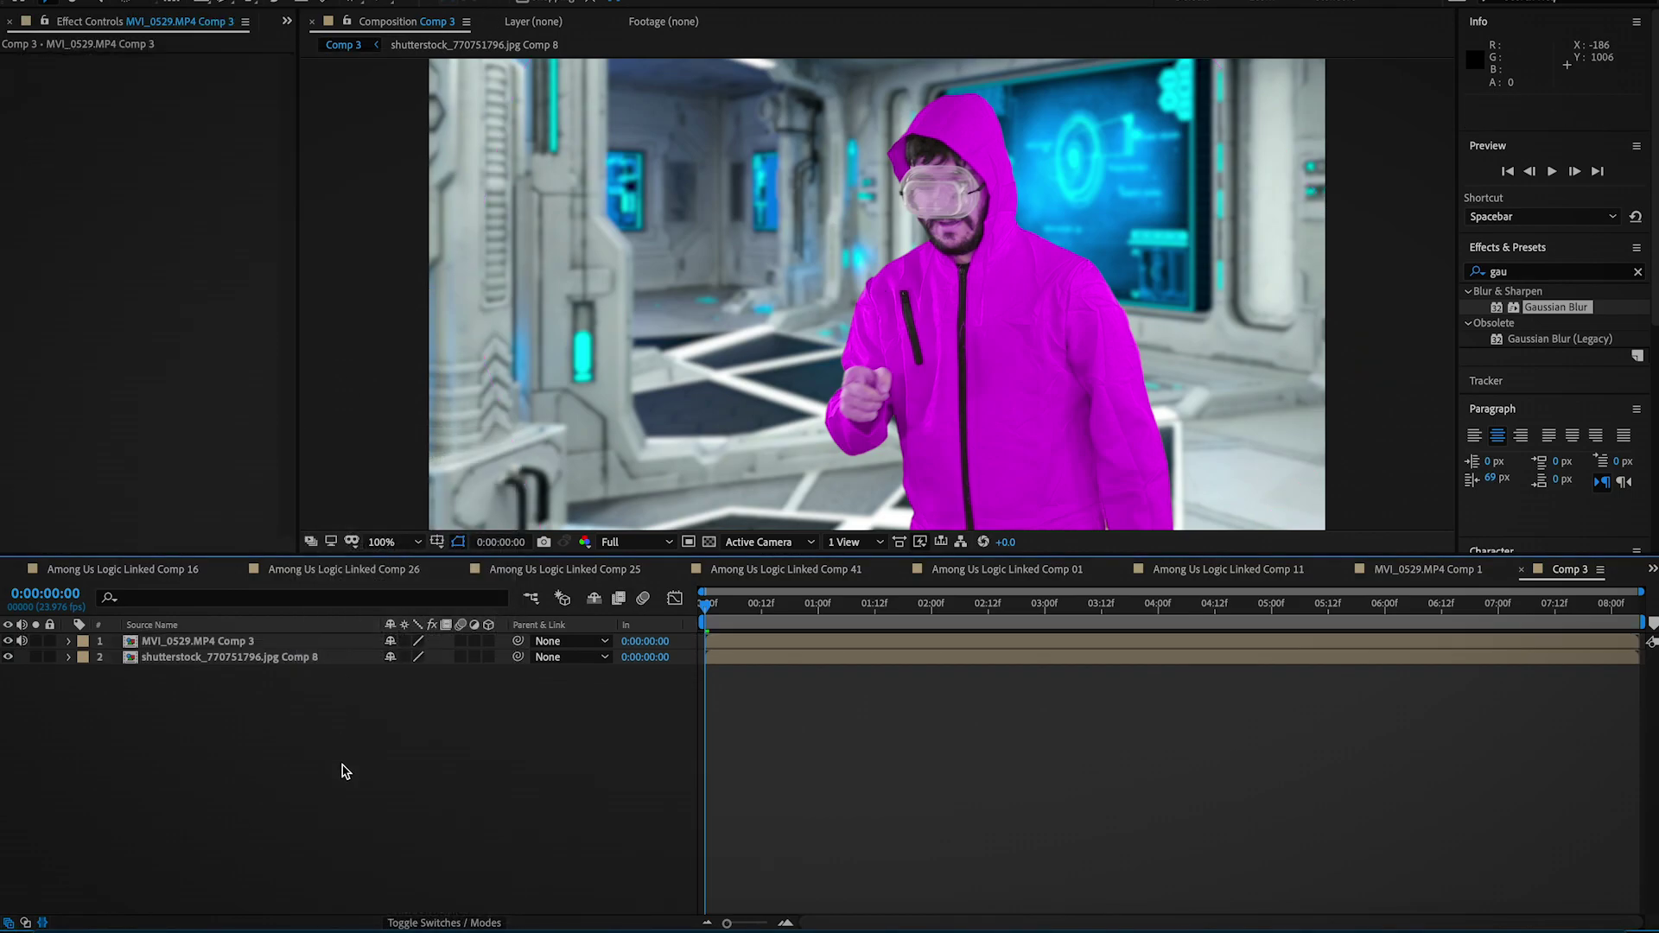
Duplicate the background comp layer and move the copy to the top of the stack
{"action": "left_click", "coordinate": [274, 663]}
{"action": "key", "text": "ctrl+d"}
{"action": "left_click_drag", "start_coordinate": [274, 661], "coordinate": [272, 637]}
{"action": "left_click", "coordinate": [1536, 271]}
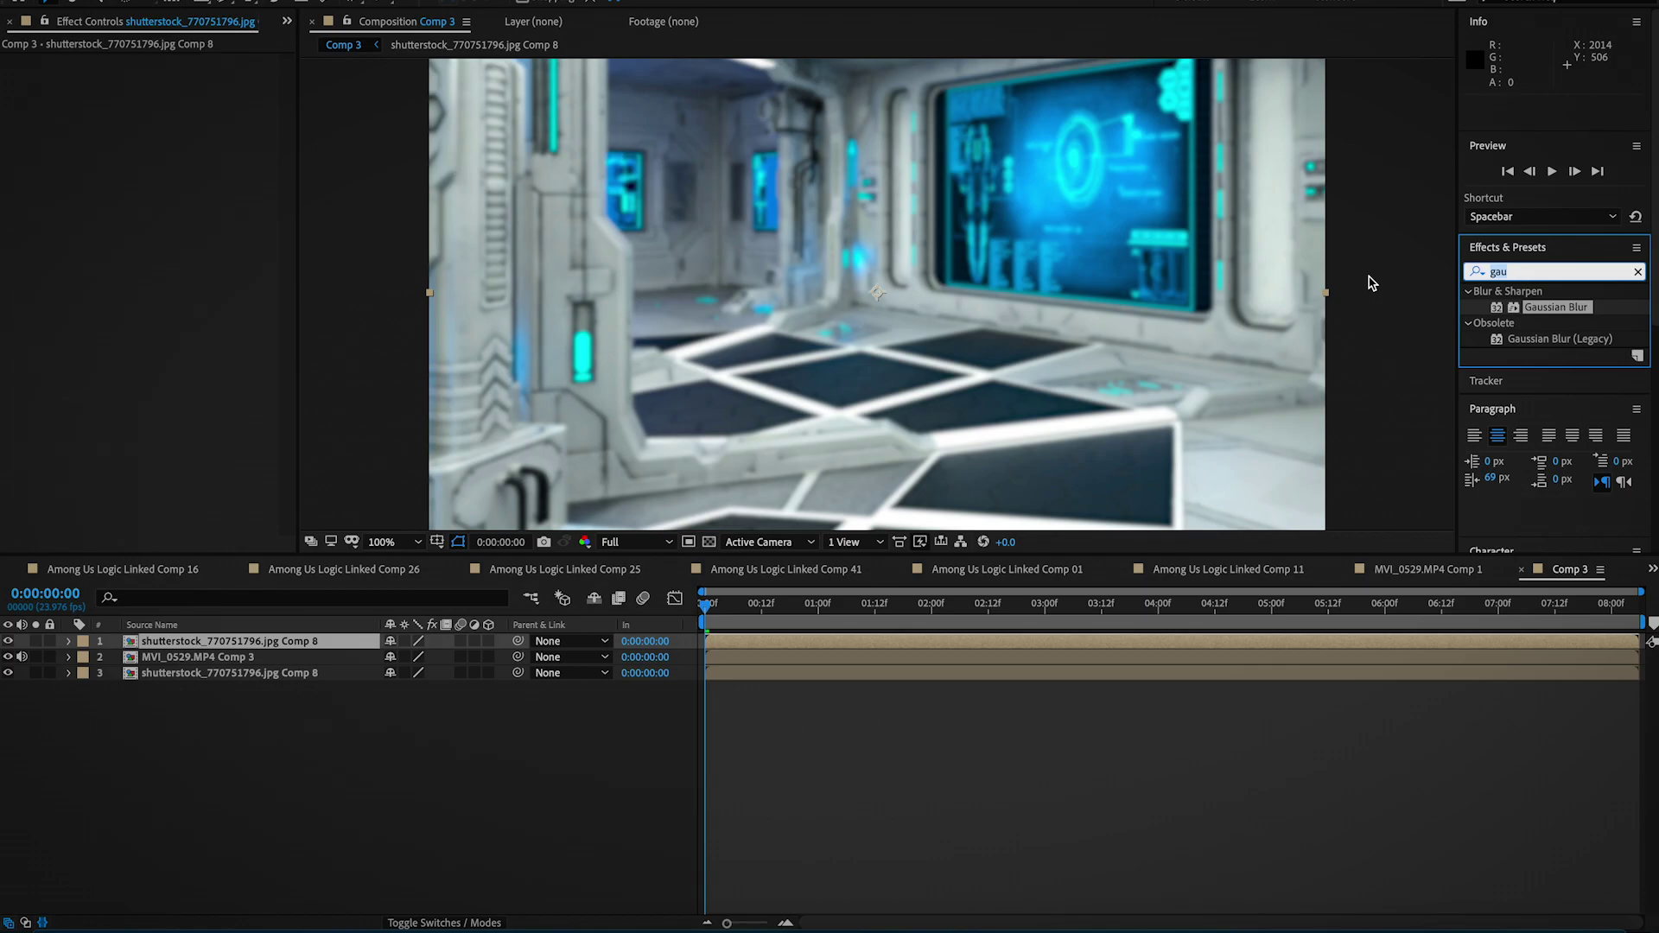
Apply Gaussian Blur and two Set Matte effects to the top background copy
{"action": "key", "text": "BackSpace"}
{"action": "type", "text": "gau"}
{"action": "left_click_drag", "start_coordinate": [1546, 308], "coordinate": [367, 644]}
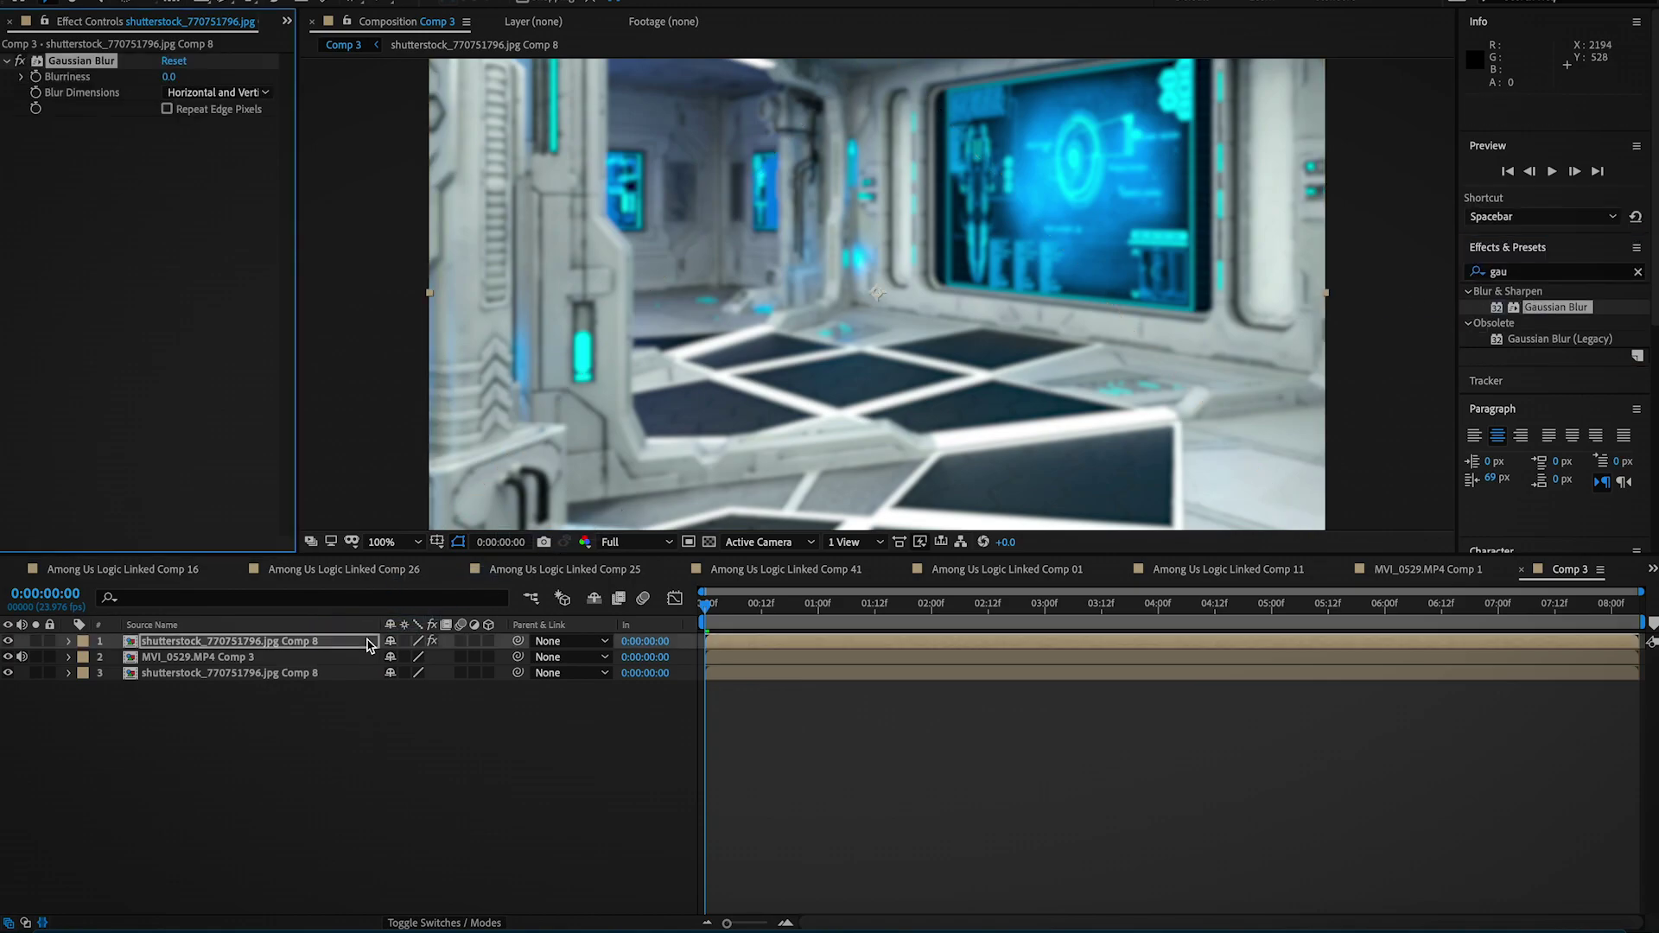
{"action": "left_click", "coordinate": [1534, 292]}
{"action": "key", "text": "BackSpace"}
{"action": "key", "text": "BackSpace"}
{"action": "key", "text": "BackSpace"}
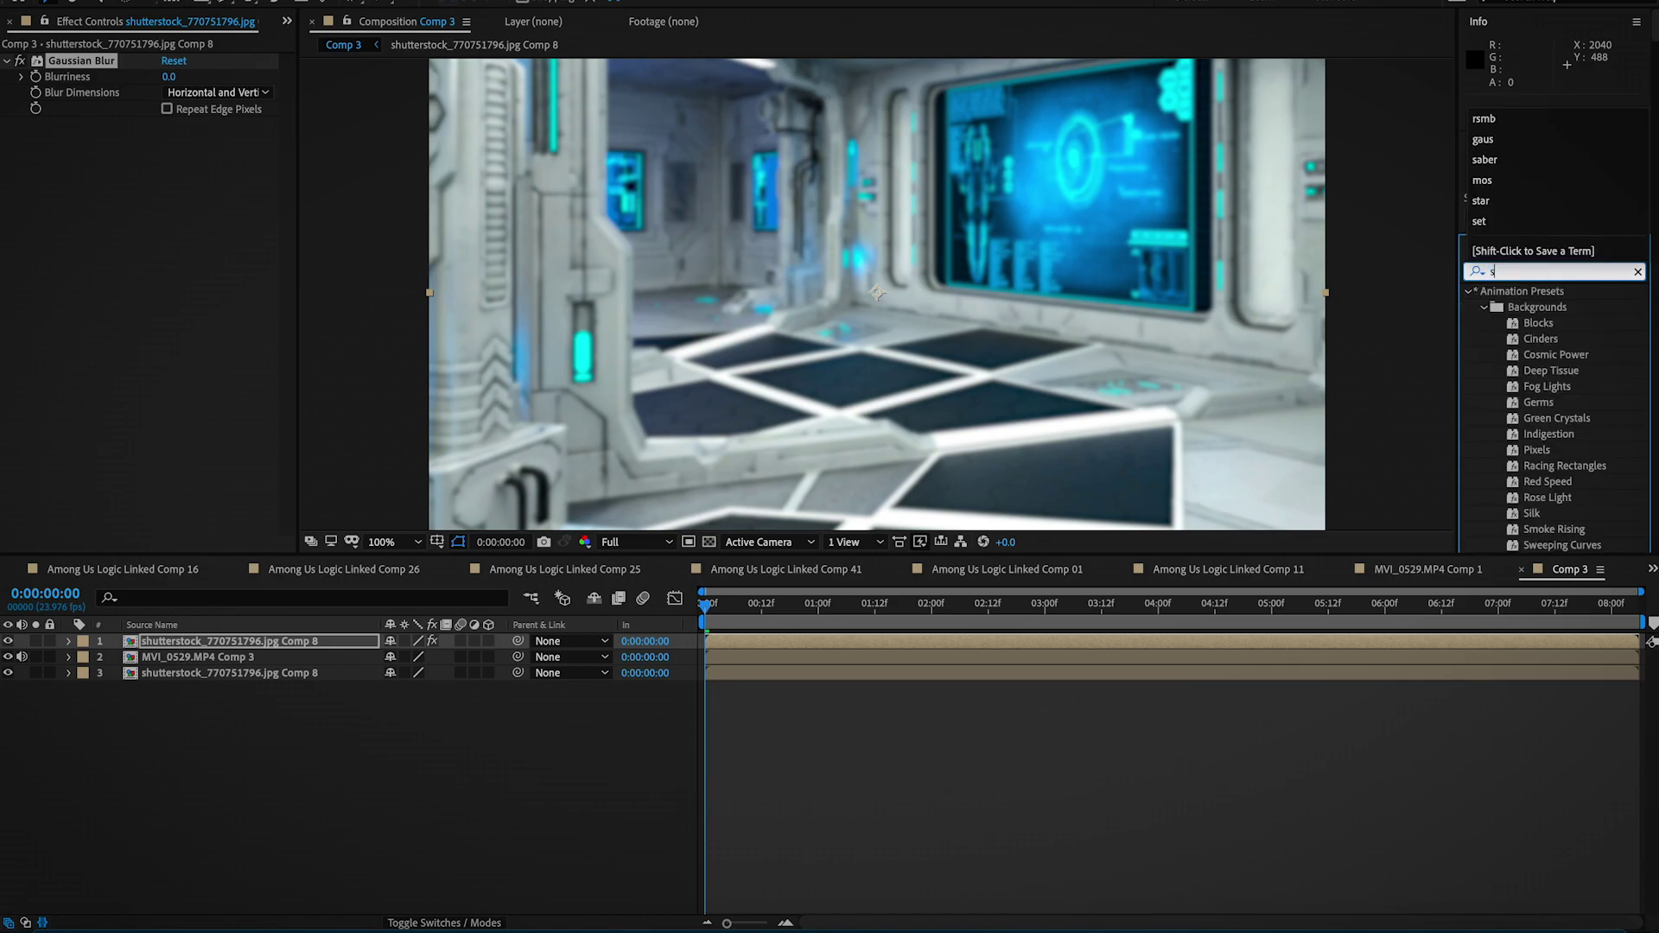
{"action": "type", "text": "sett"}
{"action": "key", "text": "BackSpace"}
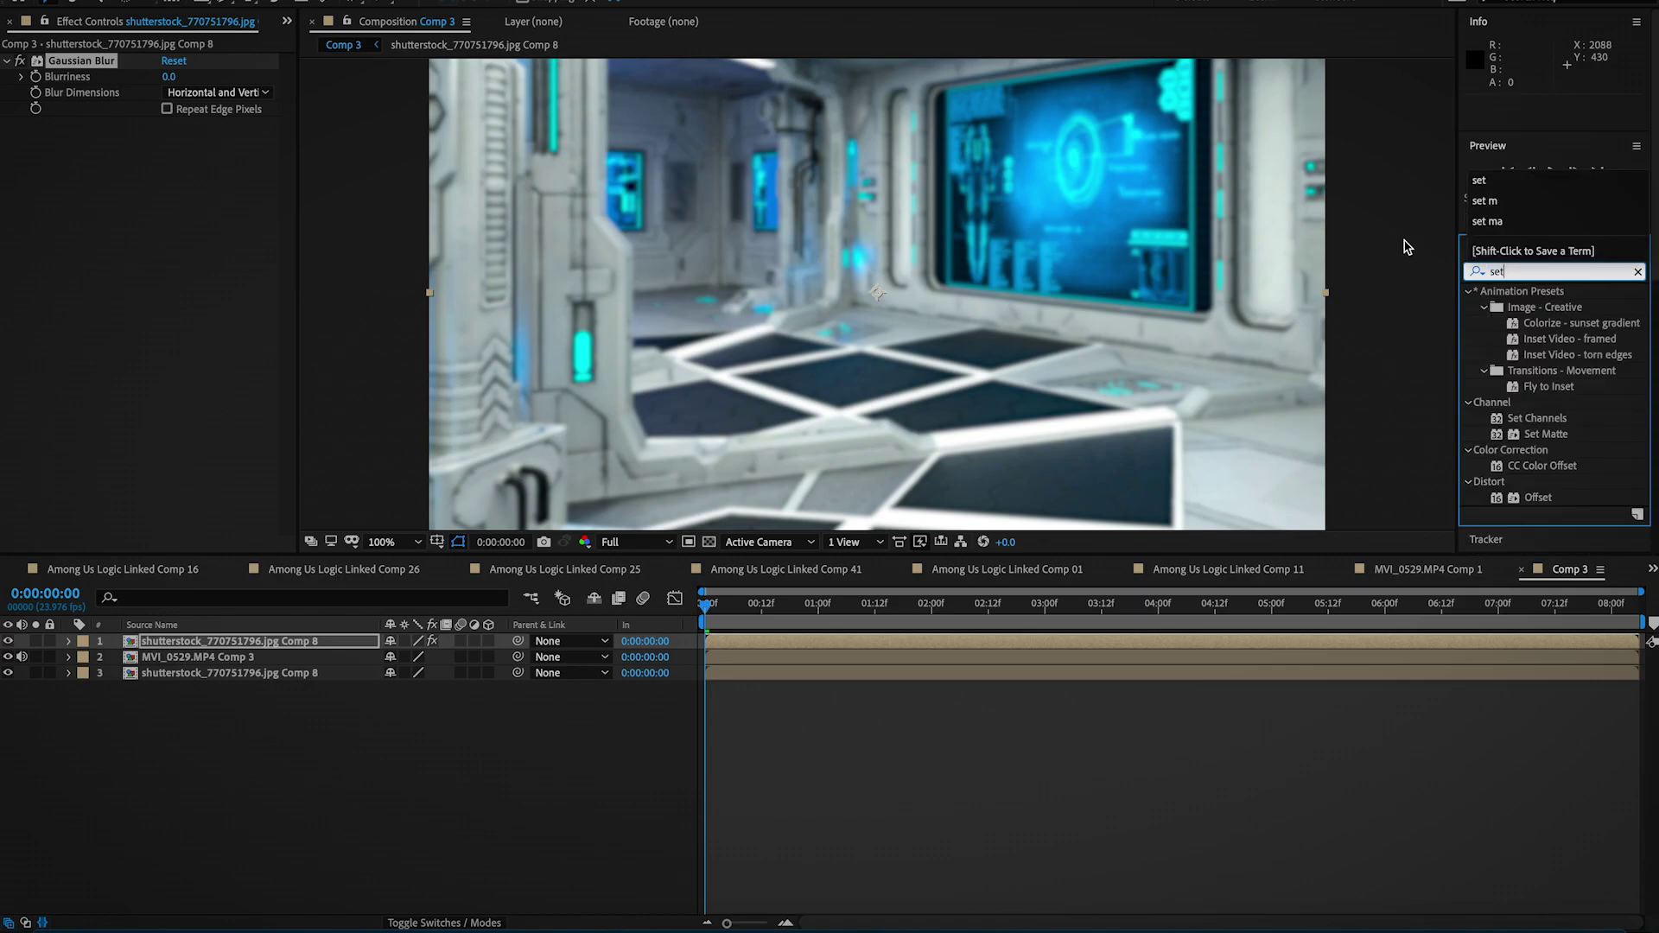
{"action": "left_click_drag", "start_coordinate": [1555, 442], "coordinate": [175, 344]}
{"action": "left_click", "coordinate": [102, 125]}
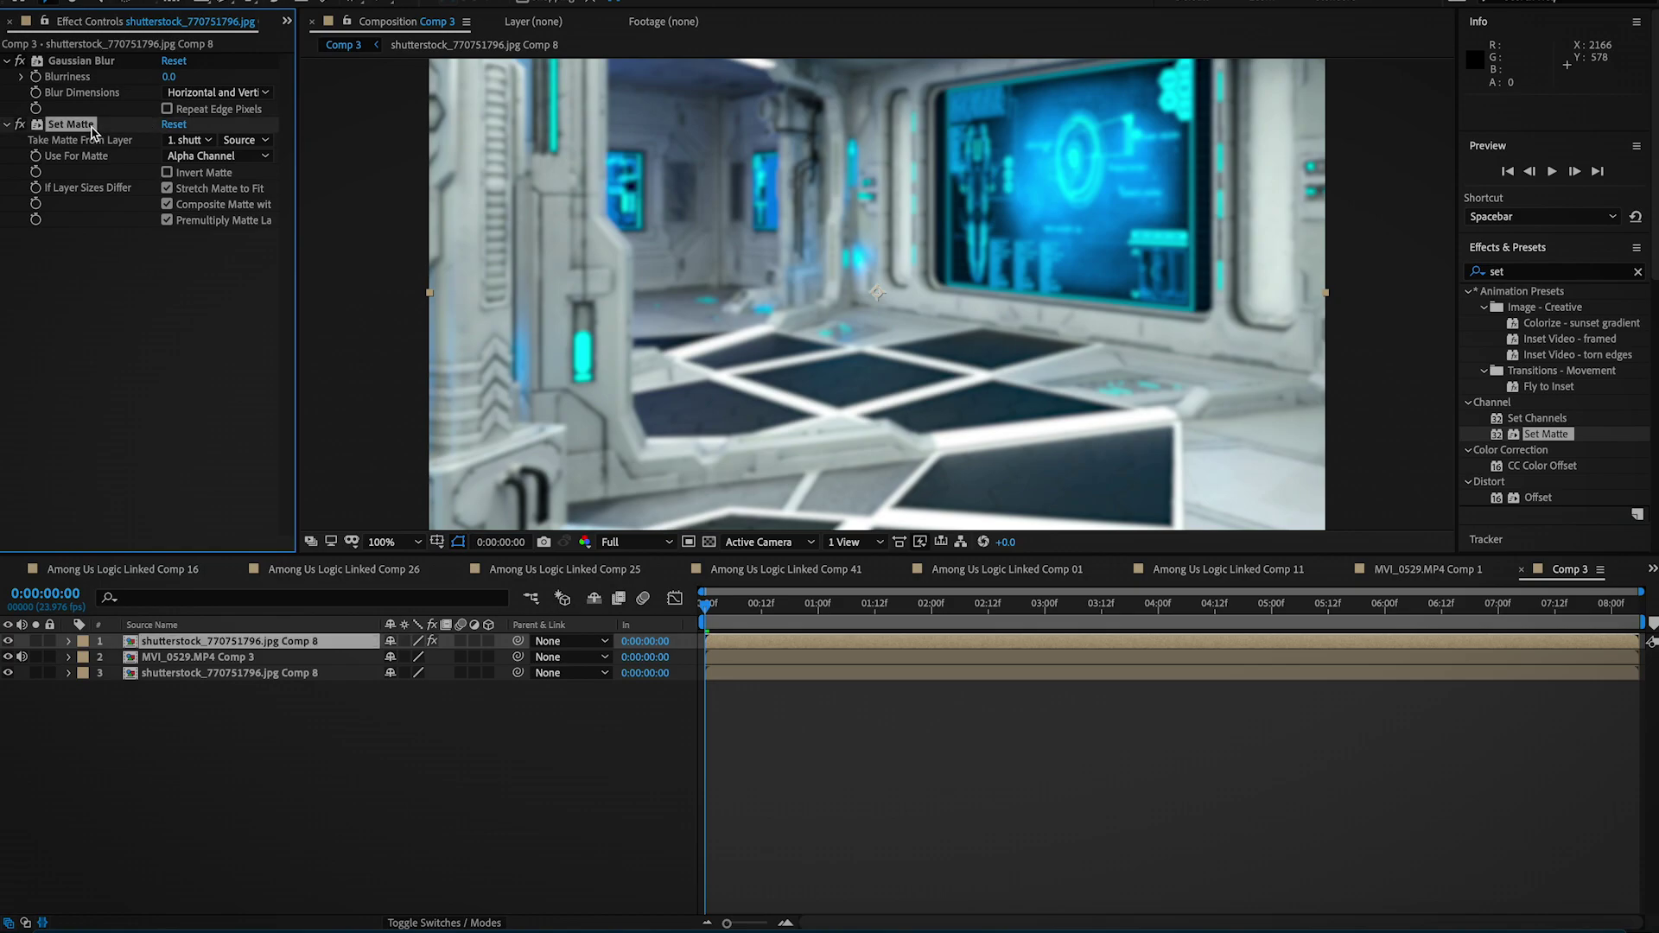
{"action": "key", "text": "ctrl+d"}
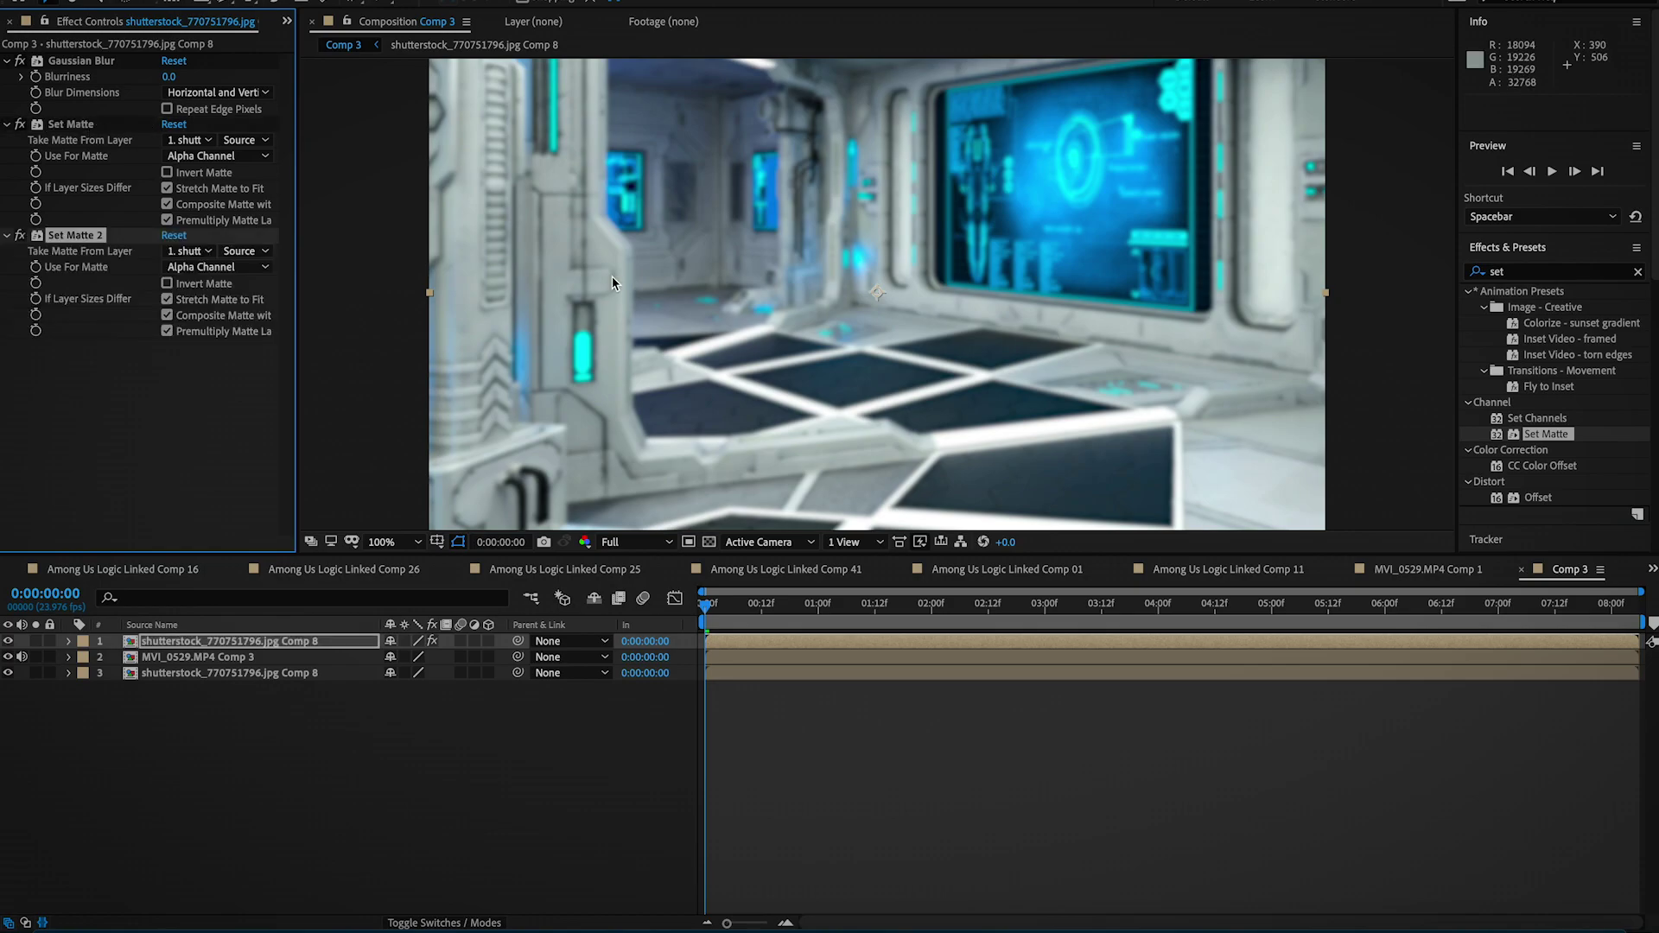
Insert Channel Blur between the Set Mattes and take the first matte from MVI_0529.MP4 Comp 3
{"action": "left_click", "coordinate": [1529, 273]}
{"action": "type", "text": "nnel"}
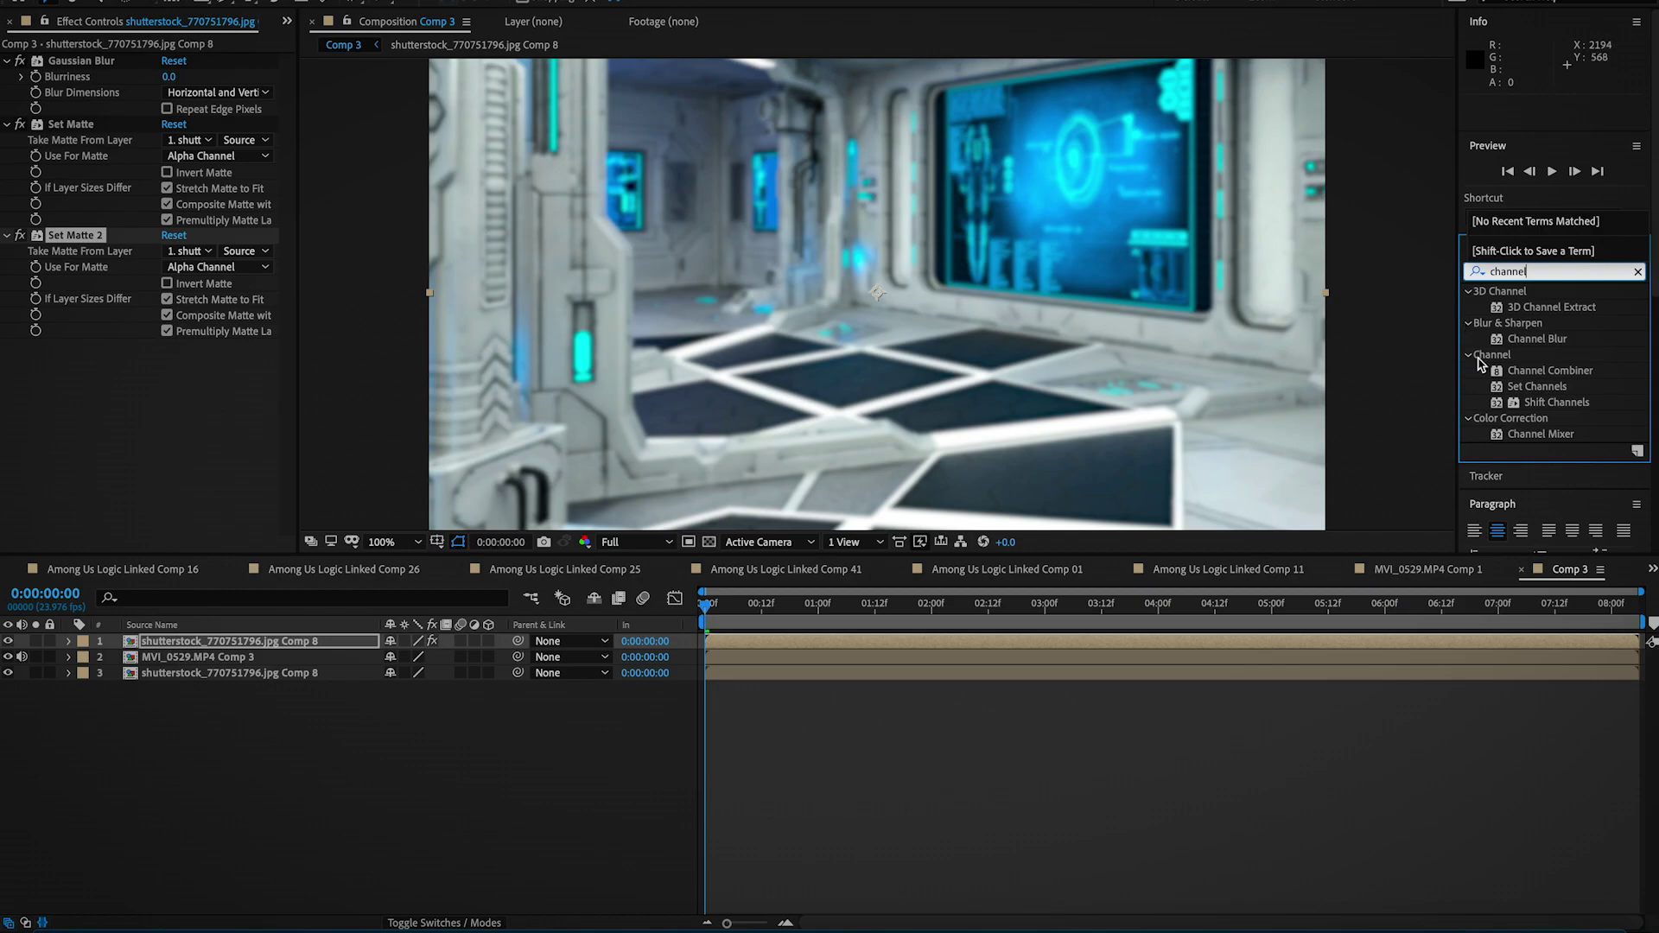
{"action": "left_click_drag", "start_coordinate": [1537, 338], "coordinate": [139, 223]}
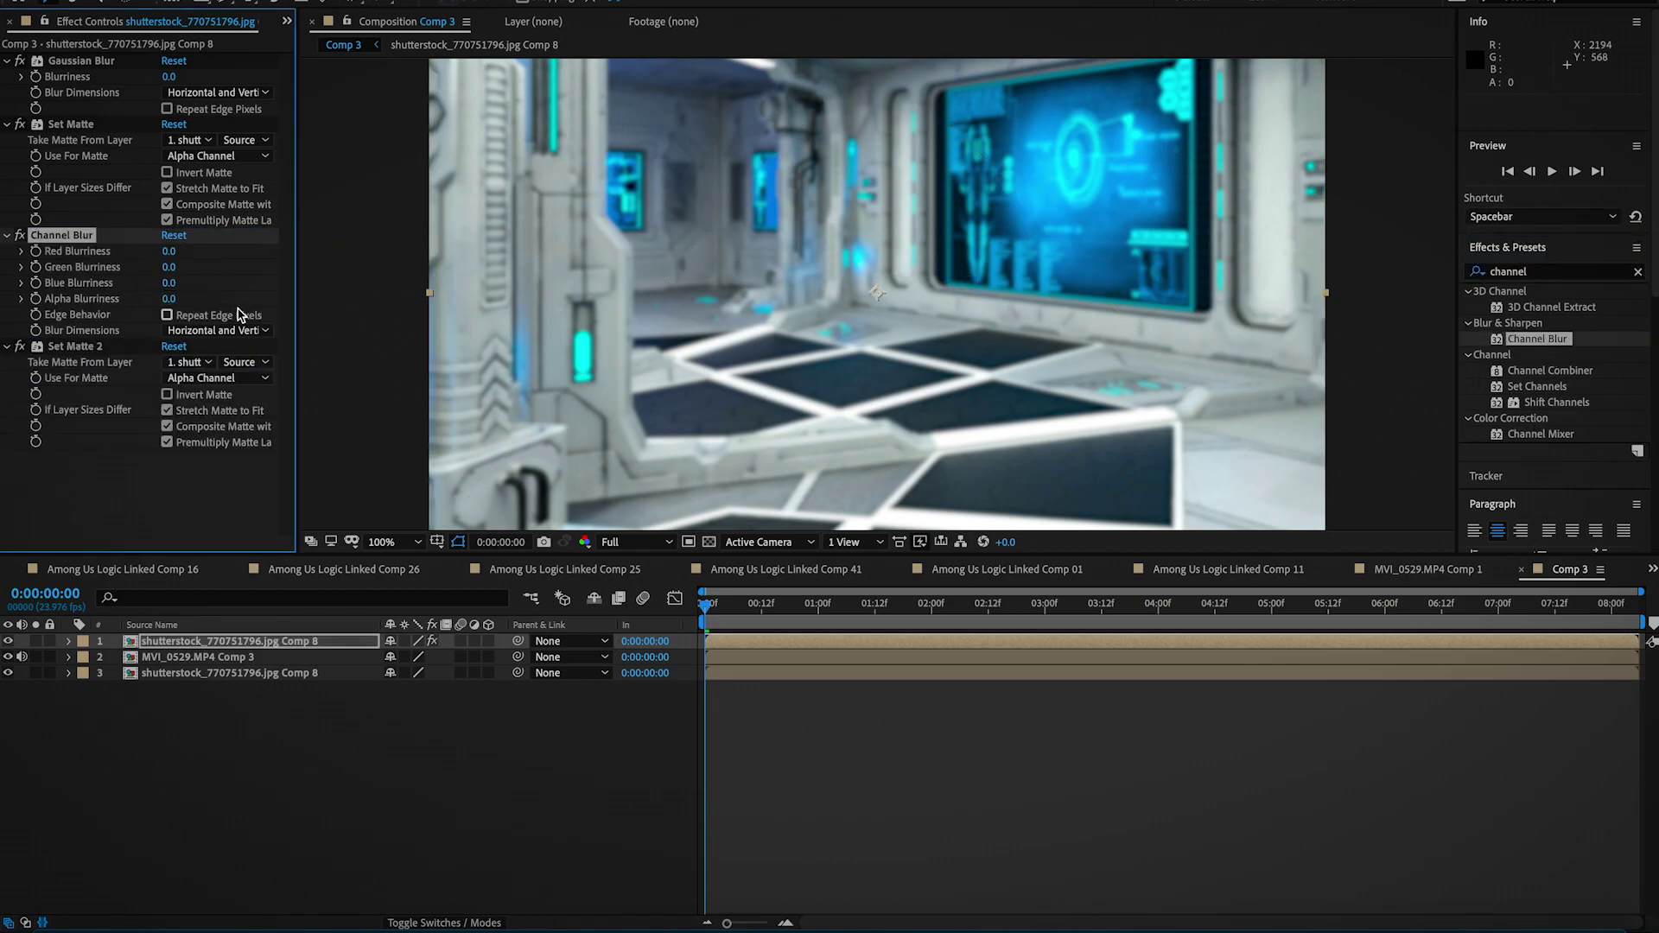
{"action": "left_click", "coordinate": [84, 126]}
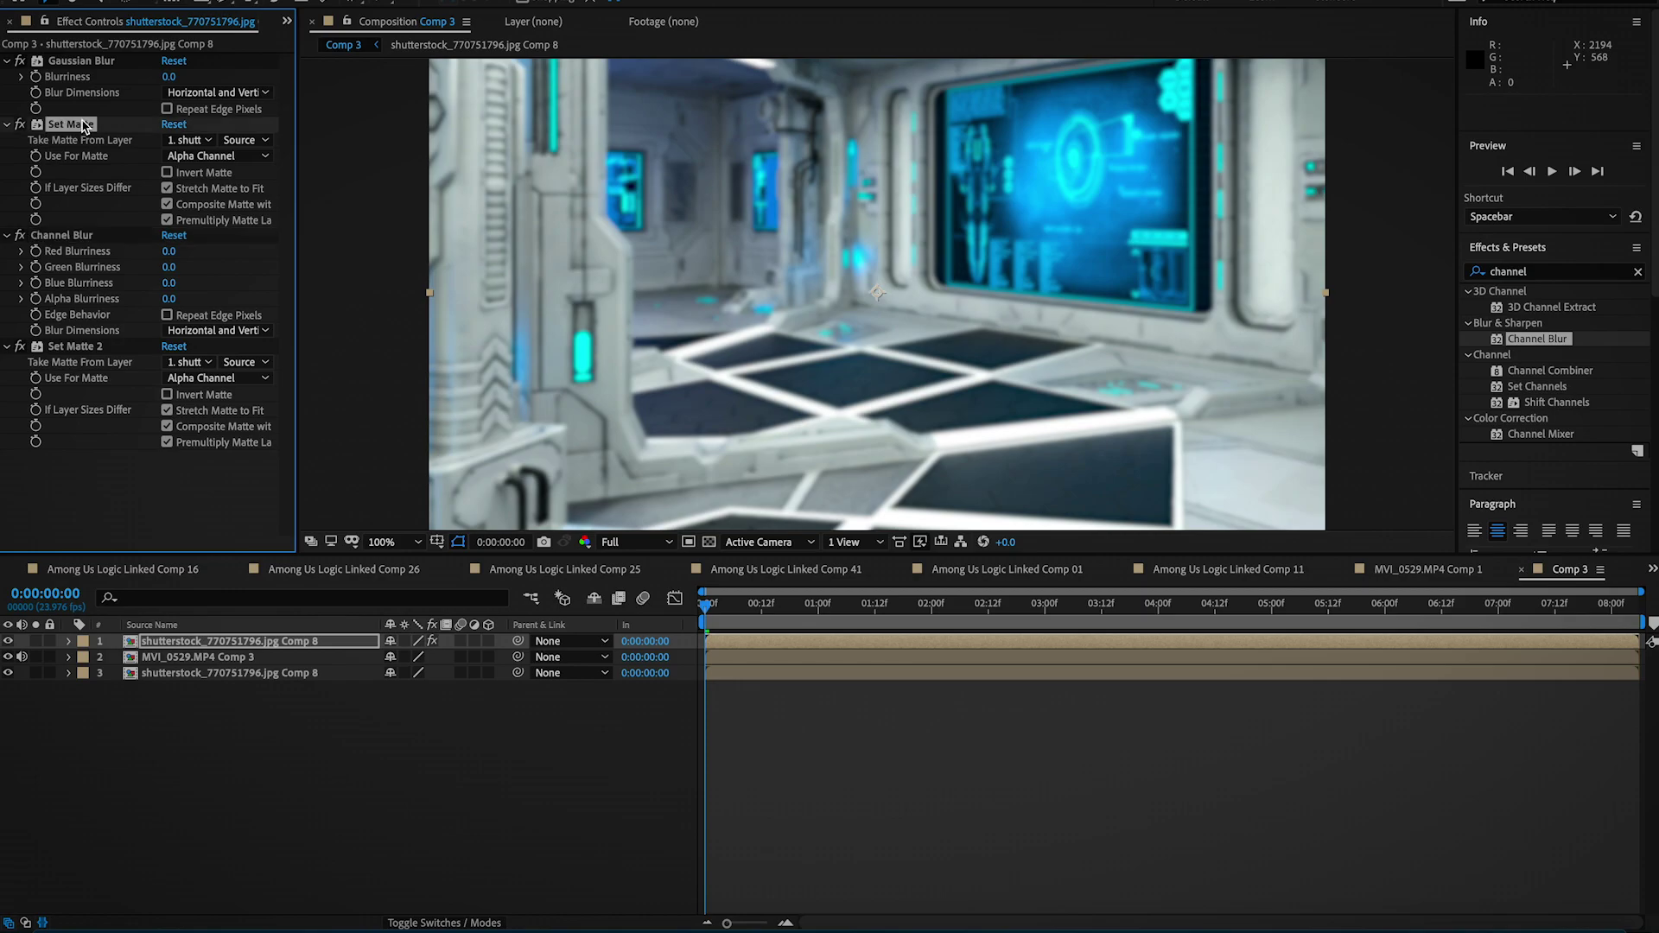
{"action": "left_click", "coordinate": [98, 354]}
{"action": "left_click", "coordinate": [184, 361]}
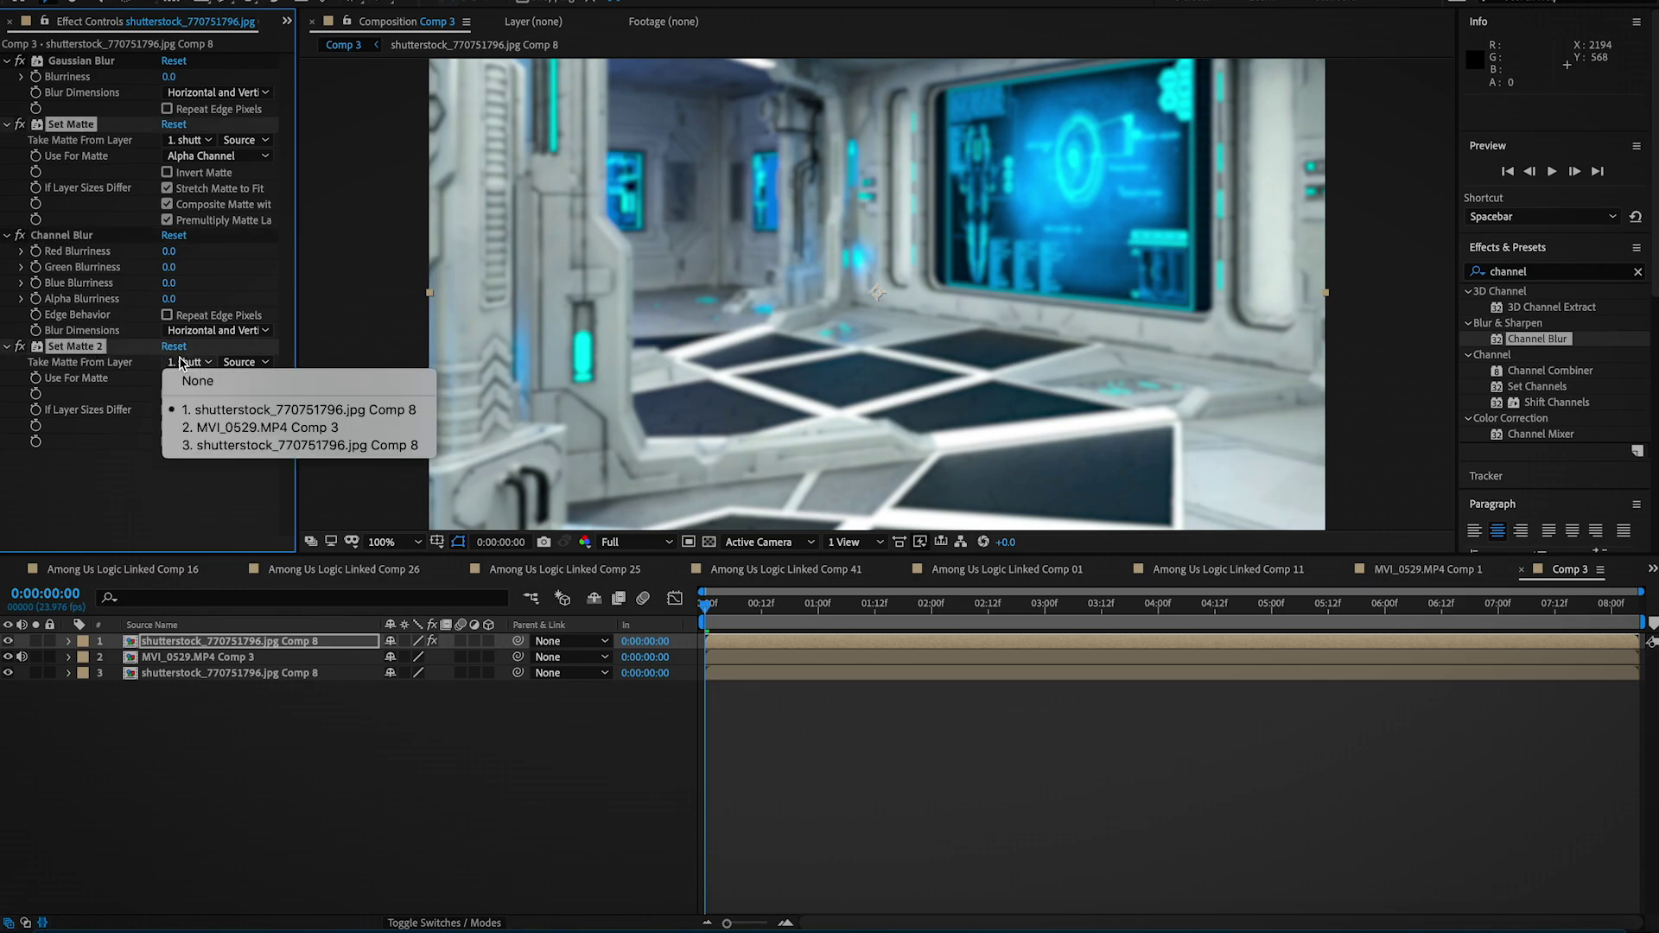
{"action": "left_click", "coordinate": [216, 429]}
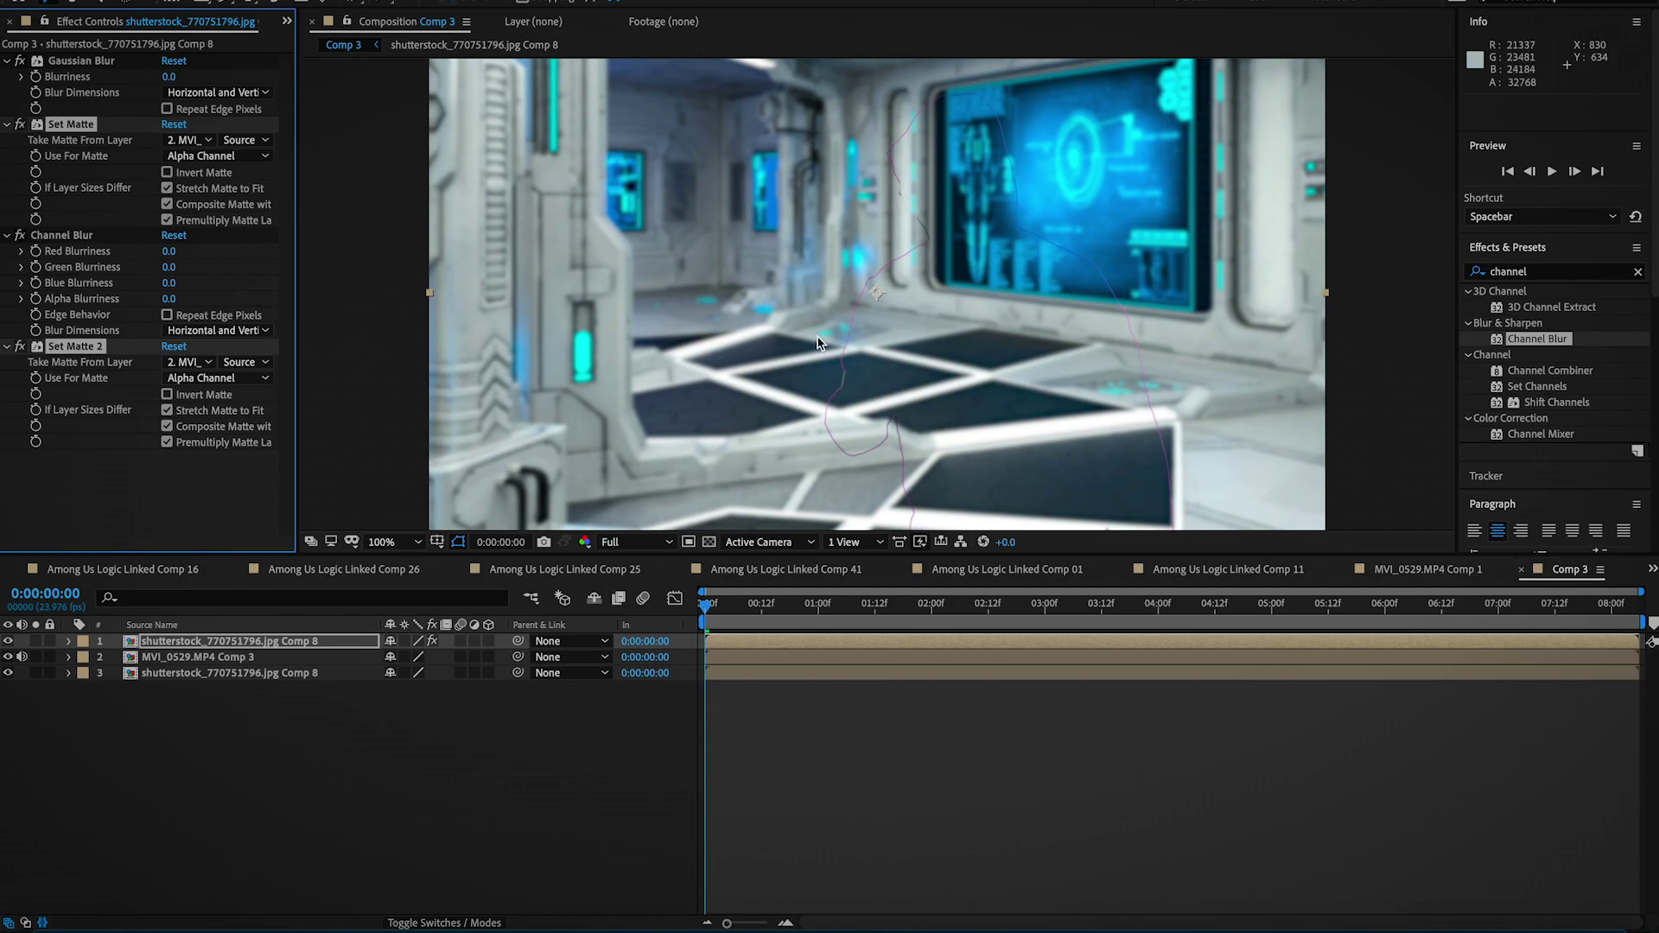
Turn on Invert Matte for Set Matte 2 so the actor shows again
{"action": "scroll", "coordinate": [893, 295], "scroll_direction": "up", "scroll_amount": 4}
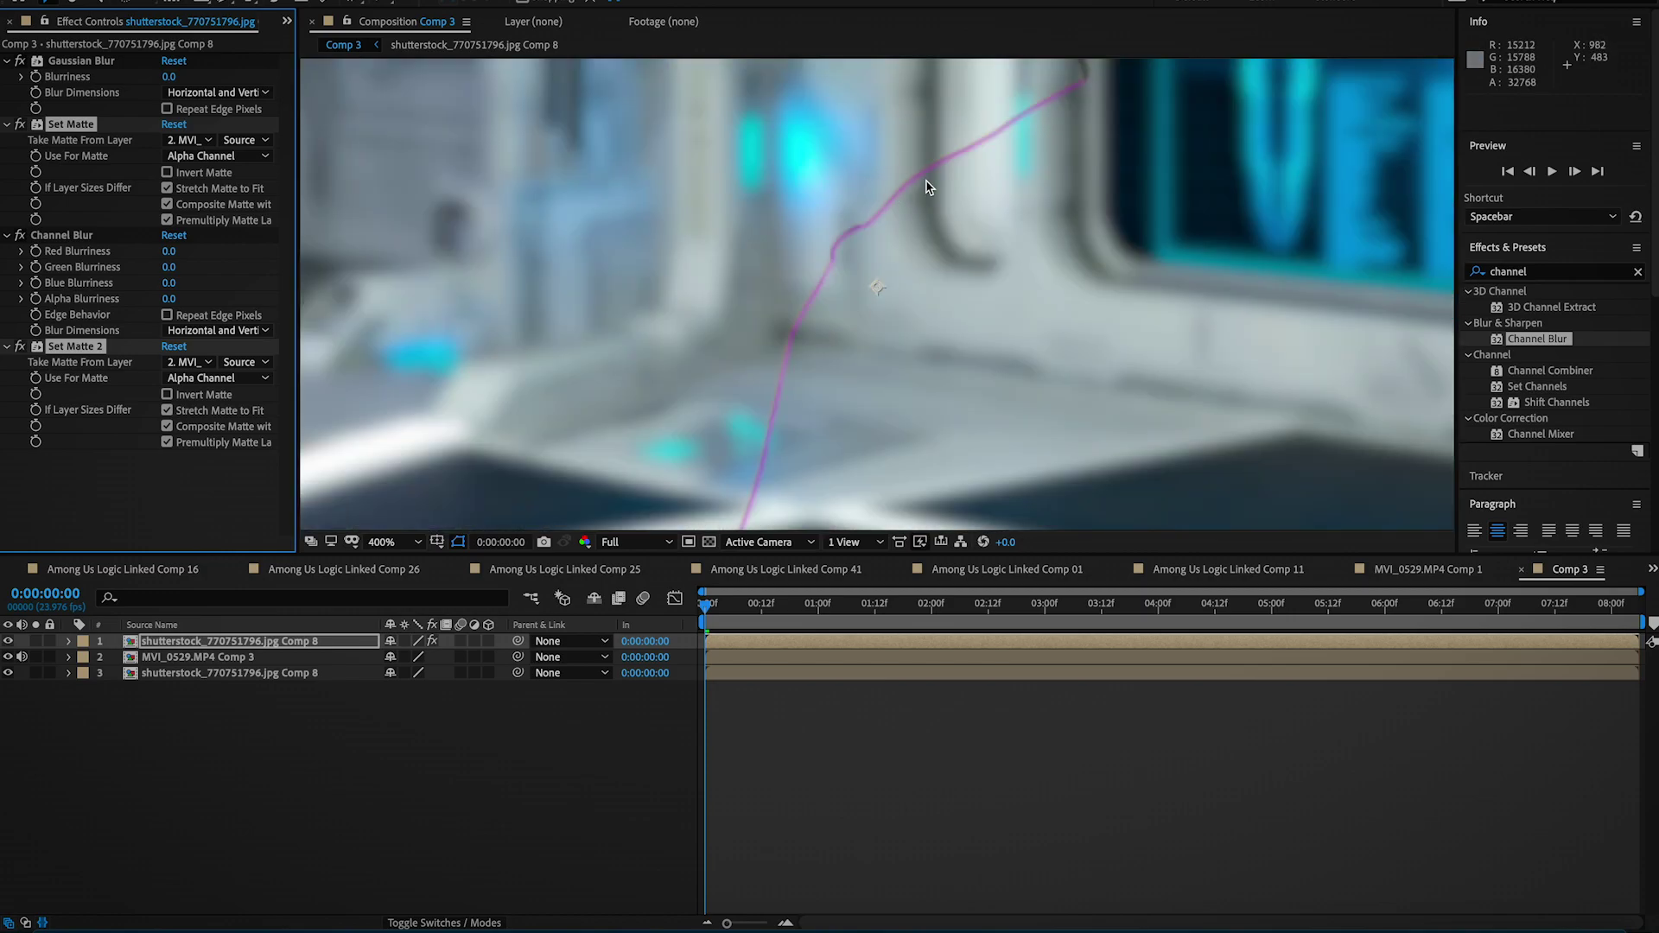
{"action": "scroll", "coordinate": [923, 299], "scroll_direction": "down", "scroll_amount": 2}
{"action": "scroll", "coordinate": [923, 299], "scroll_direction": "down", "scroll_amount": 2}
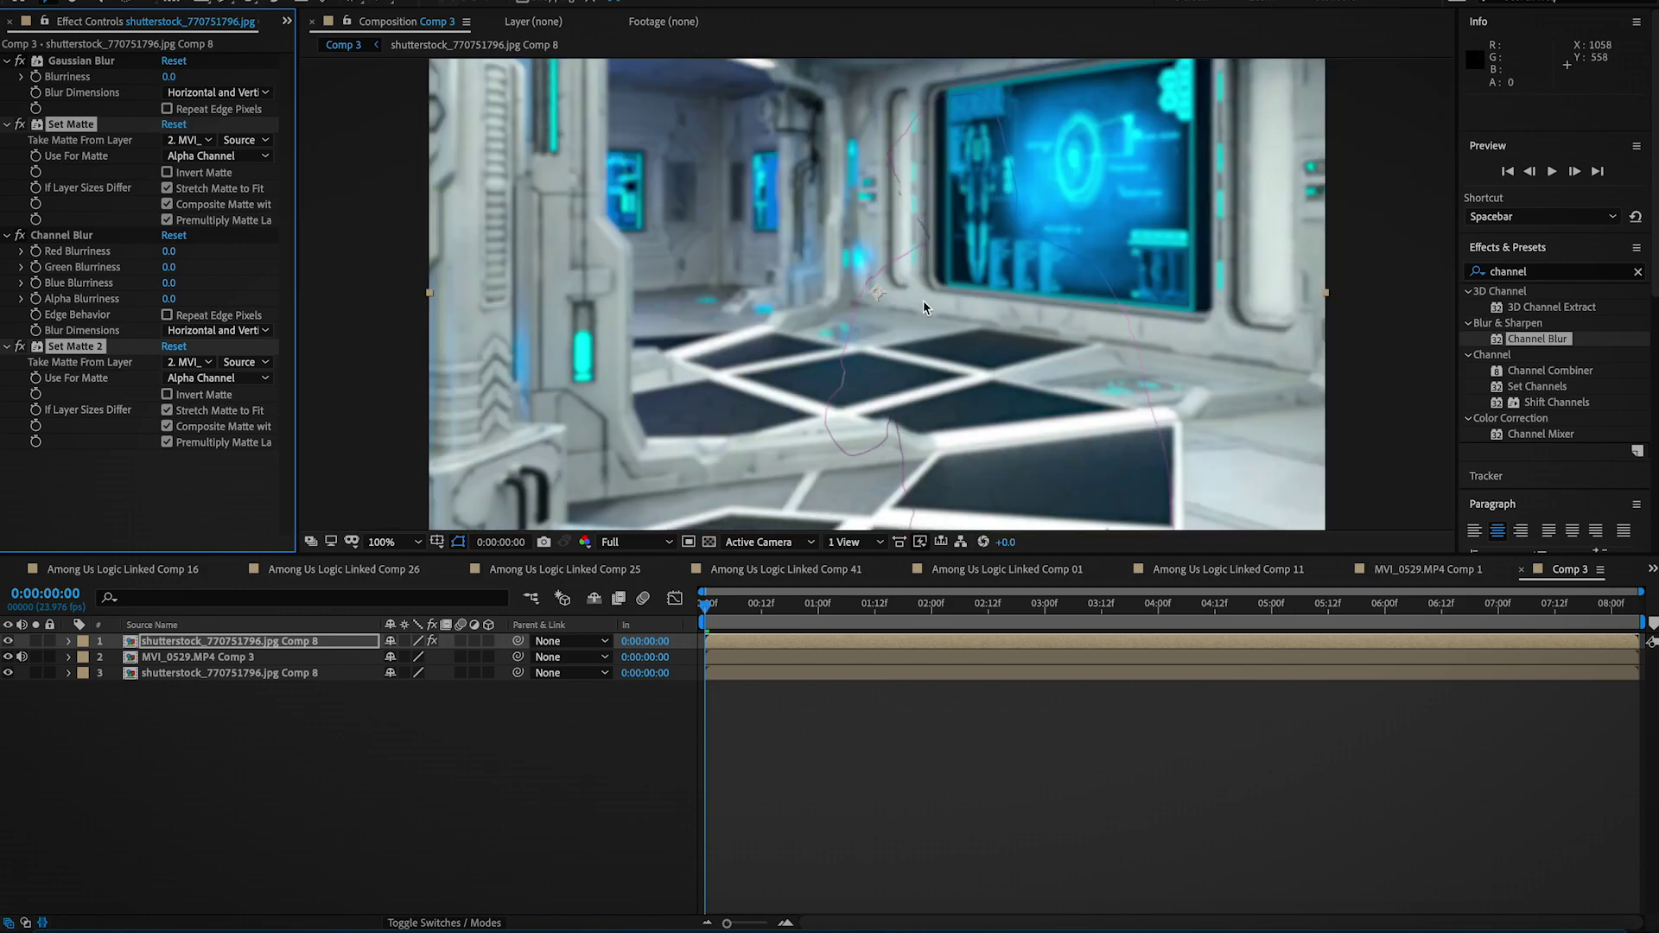
{"action": "scroll", "coordinate": [922, 299], "scroll_direction": "up", "scroll_amount": 2}
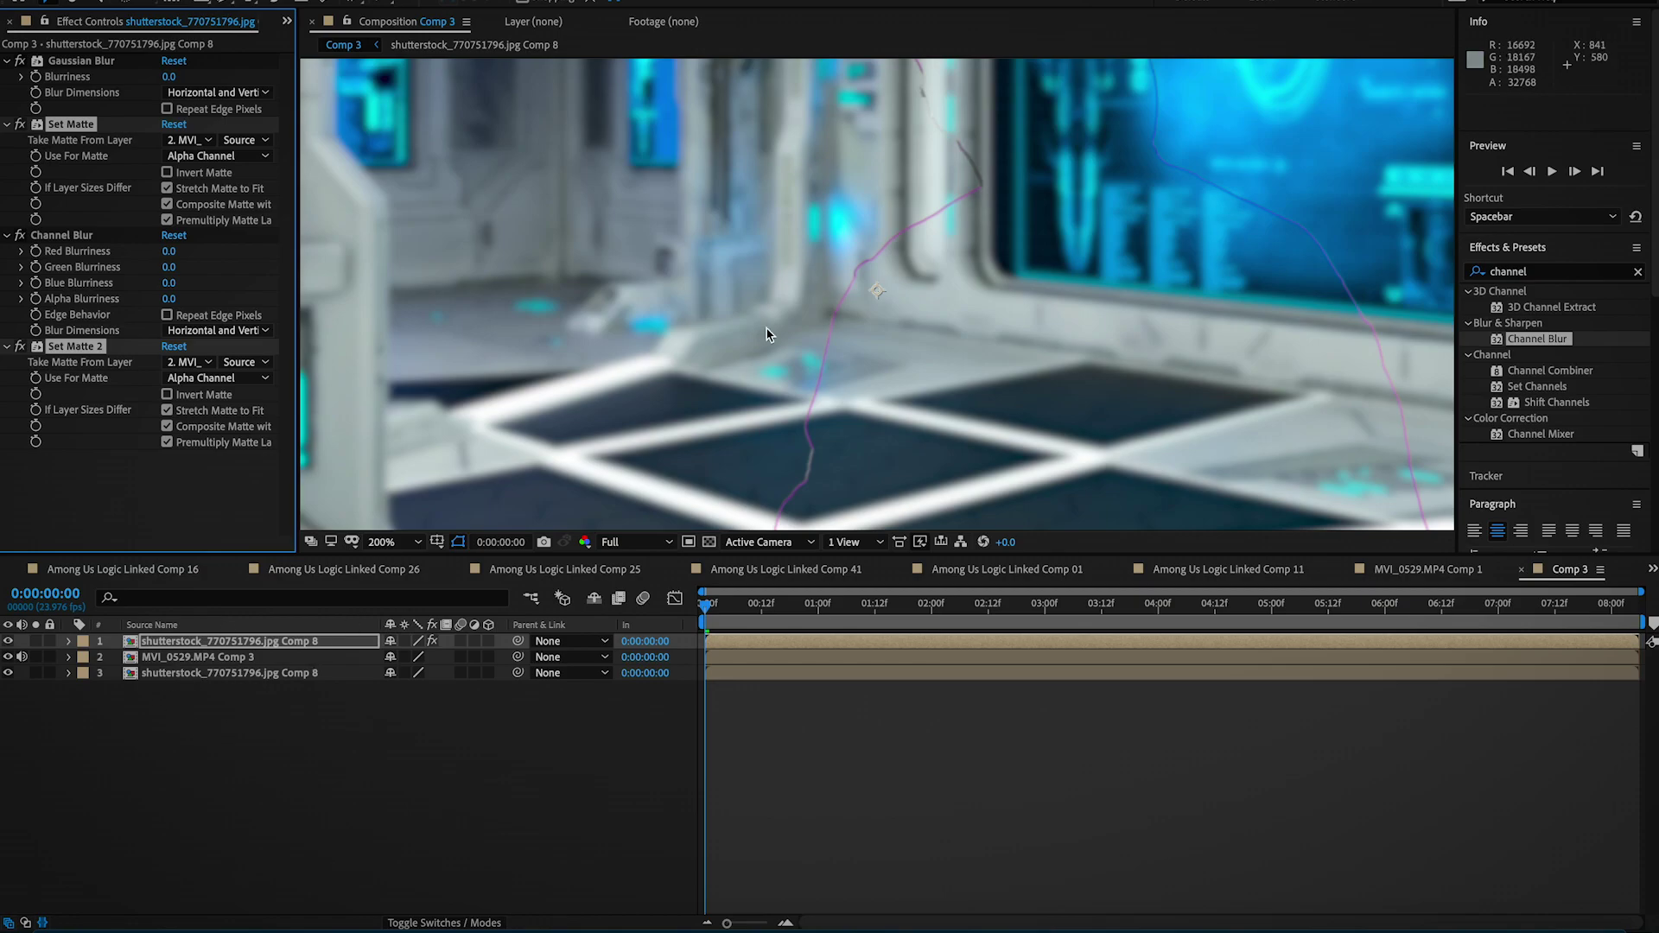
{"action": "scroll", "coordinate": [766, 337], "scroll_direction": "down", "scroll_amount": 1}
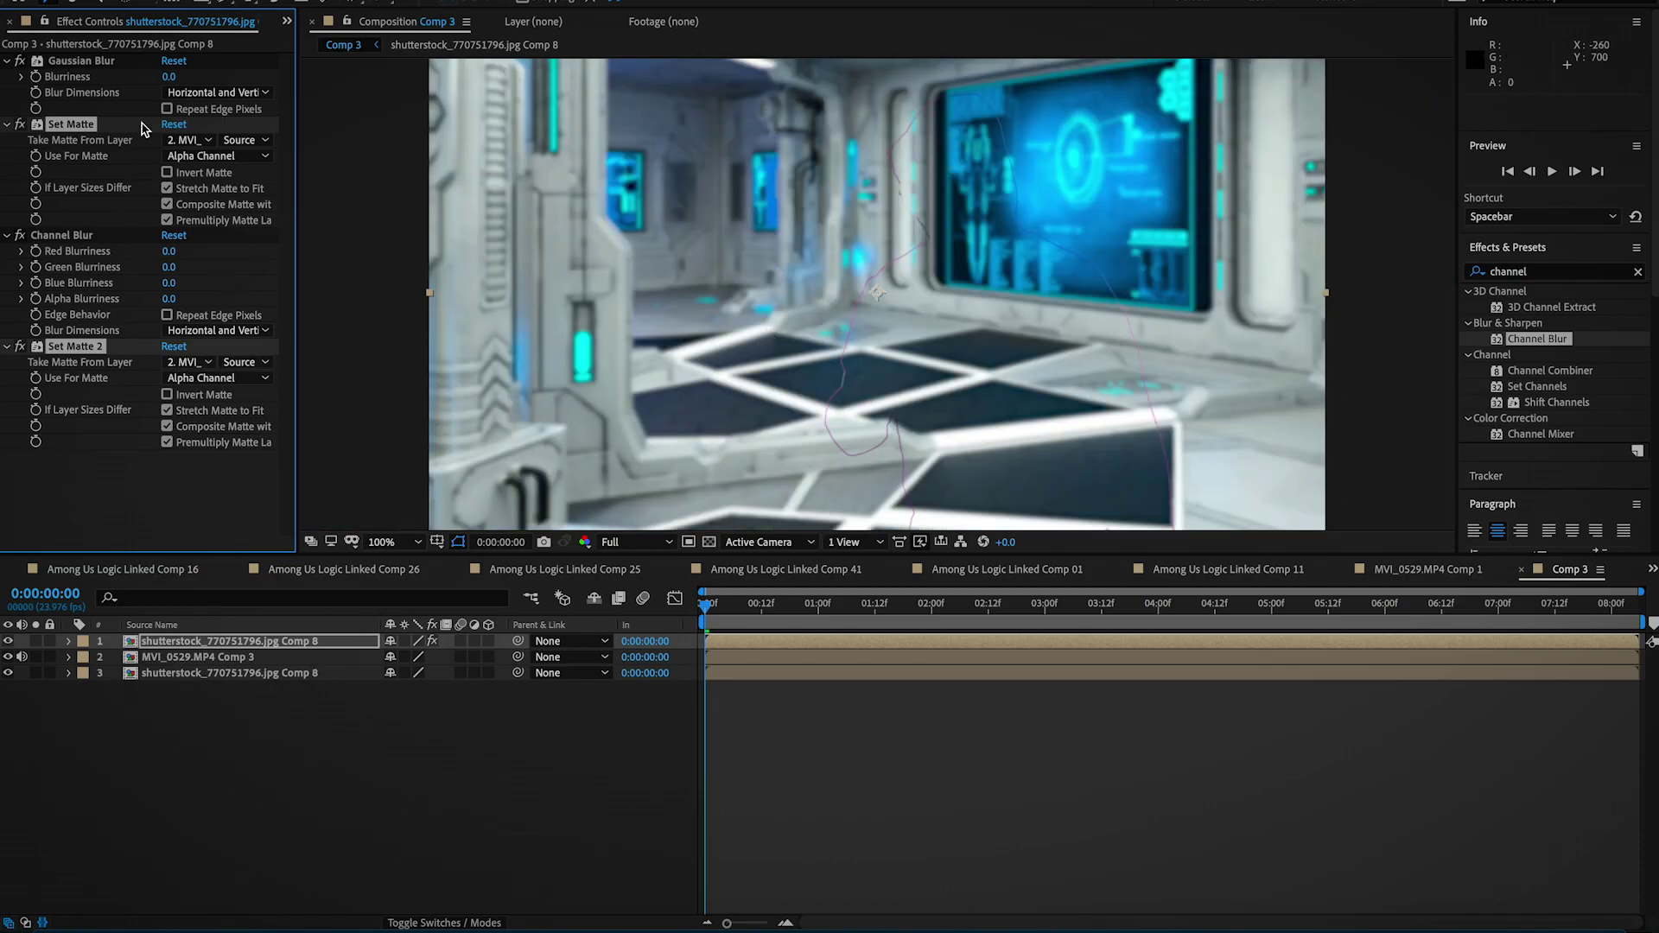
{"action": "left_click", "coordinate": [167, 172]}
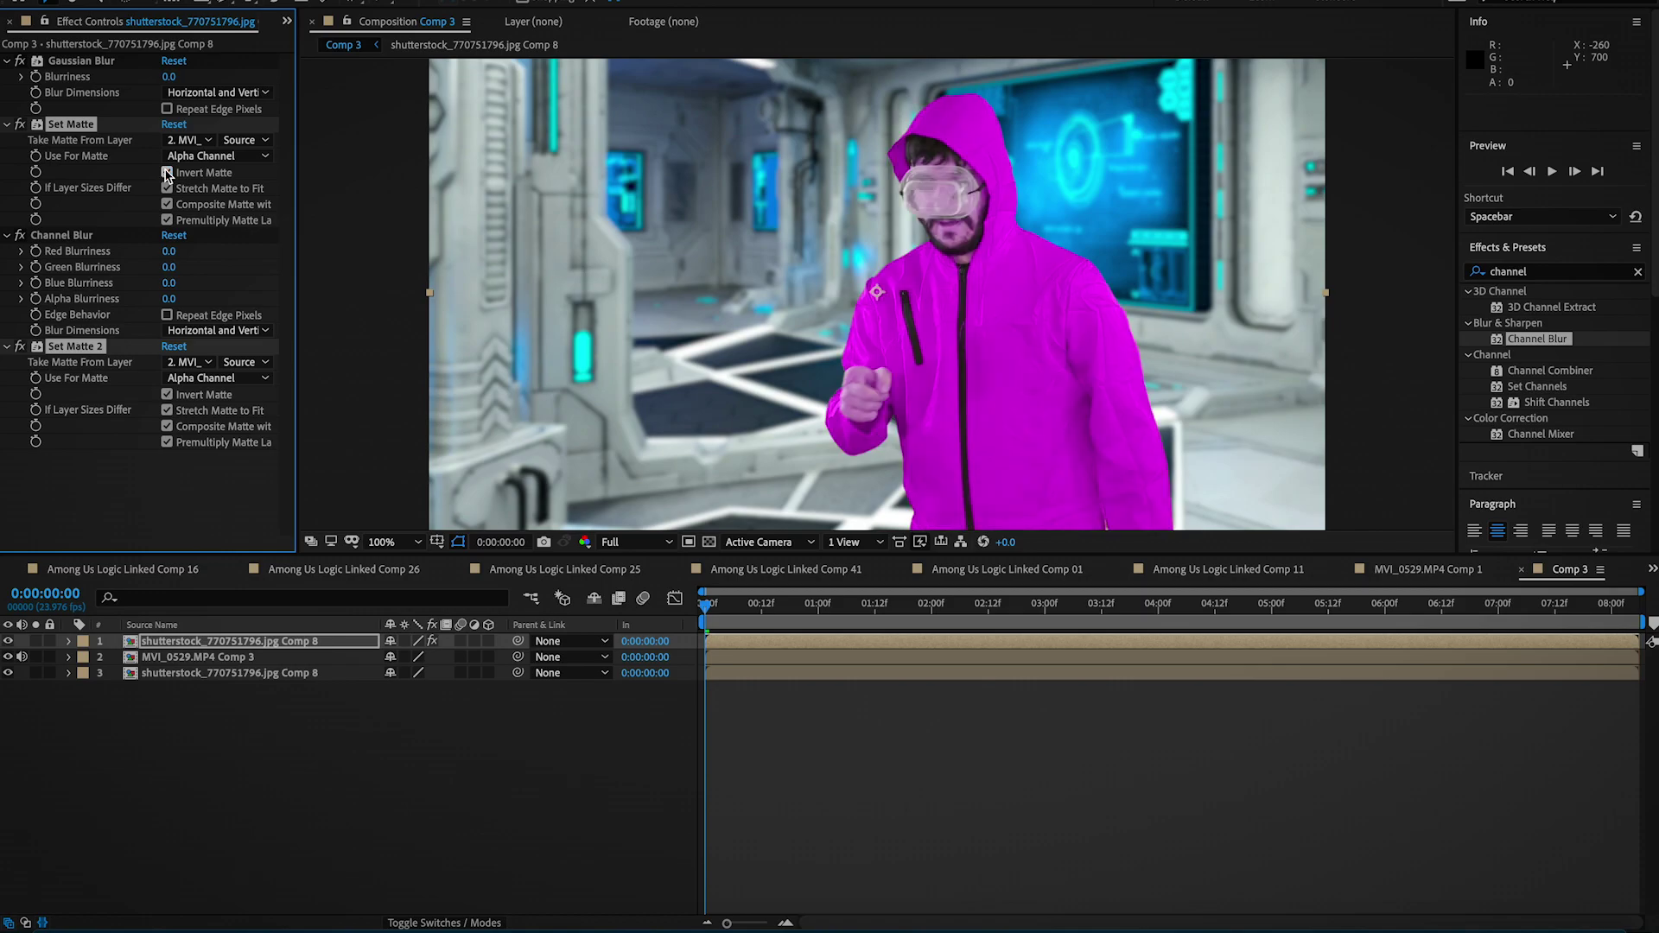
Turn off Invert Matte on Set Matte 2 and solo the top hallway layer
{"action": "left_click", "coordinate": [163, 495]}
{"action": "left_click", "coordinate": [166, 395]}
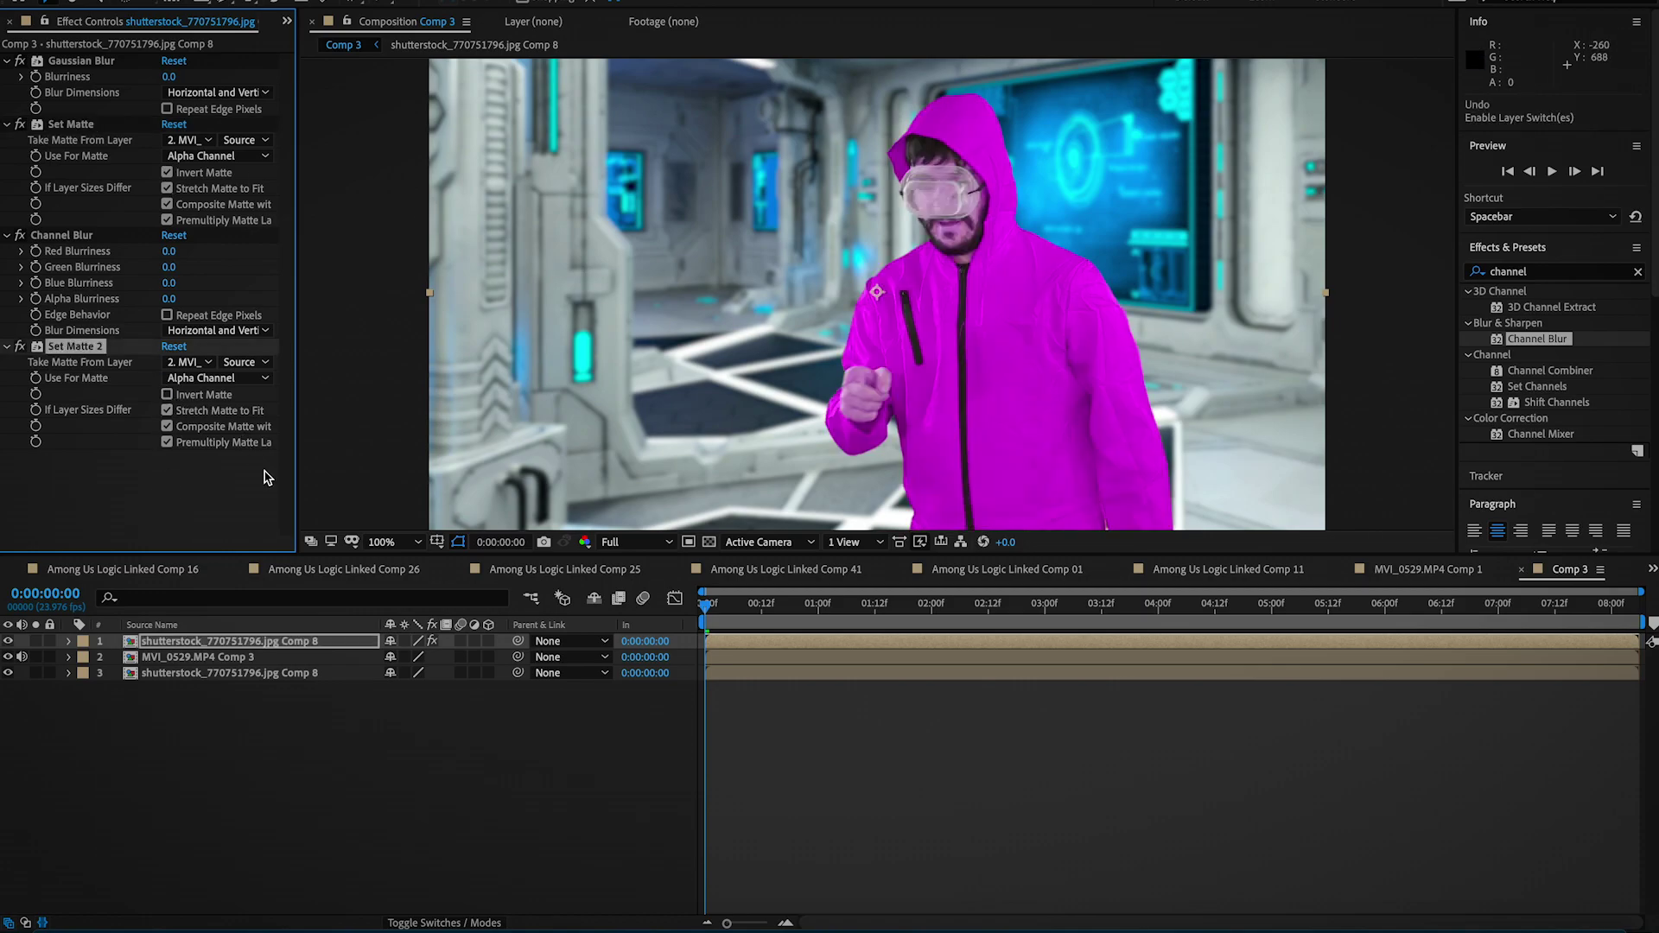
{"action": "left_click", "coordinate": [36, 641]}
Set Gaussian Blurriness to 8.8 and Alpha Blurriness to 33, zooming to check the outline
{"action": "key", "text": "period"}
{"action": "key", "text": "period"}
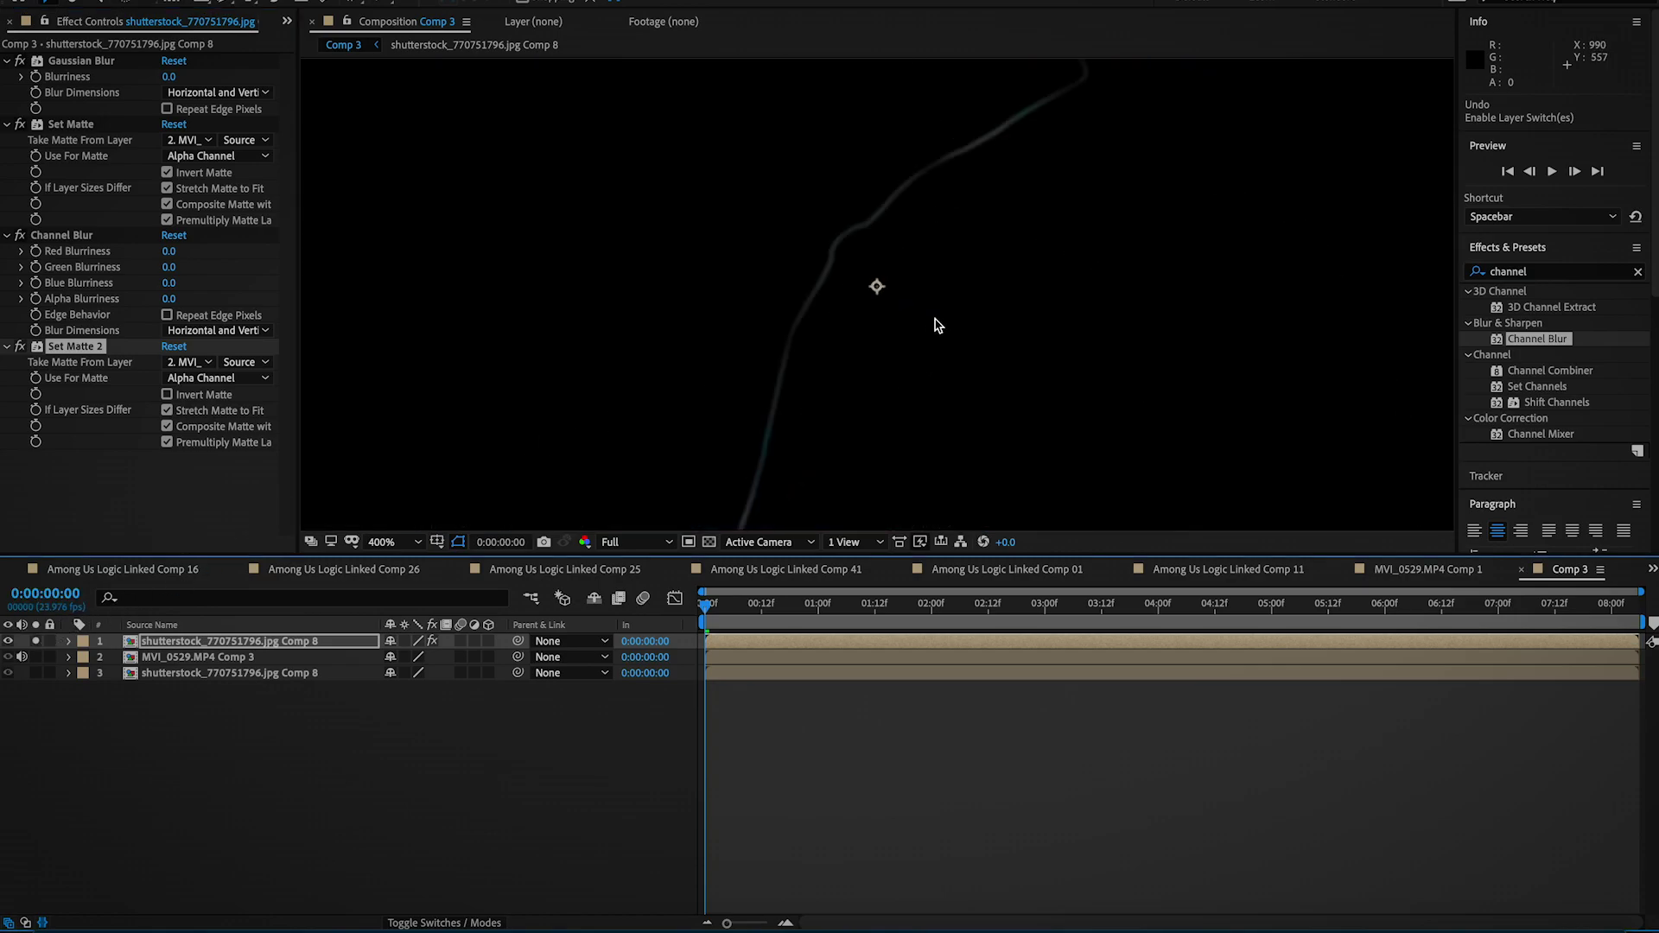
{"action": "key", "text": "comma"}
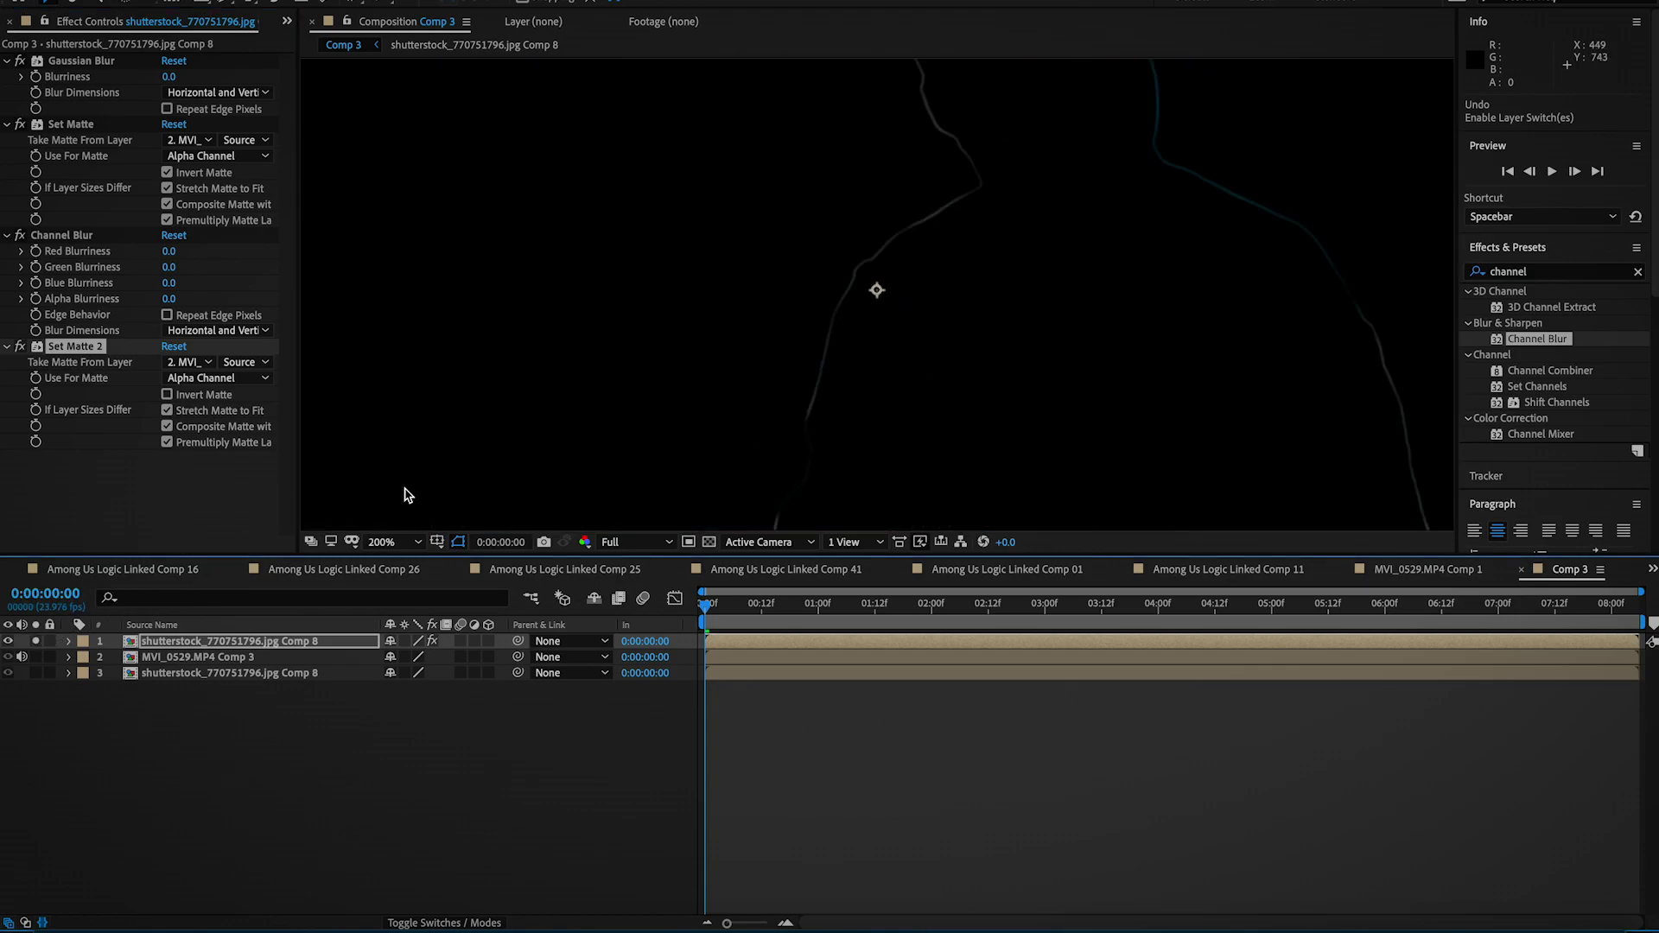
{"action": "key", "text": "comma"}
{"action": "key", "text": "period"}
{"action": "left_click_drag", "start_coordinate": [169, 78], "coordinate": [226, 84]}
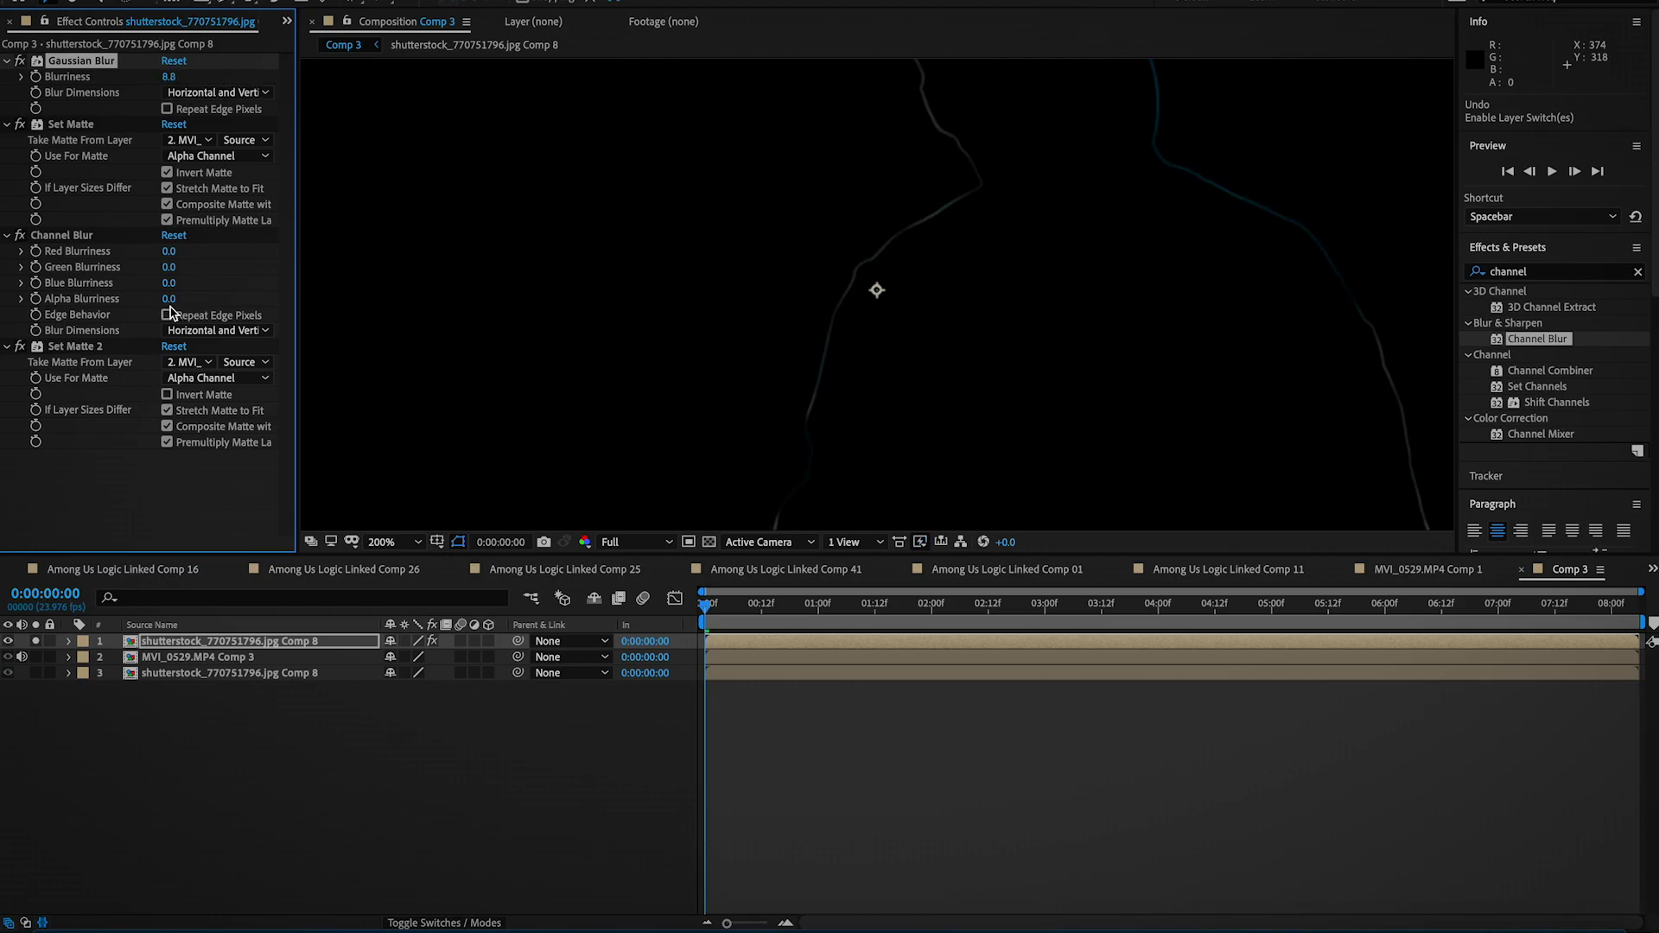
{"action": "left_click_drag", "start_coordinate": [164, 298], "coordinate": [200, 312]}
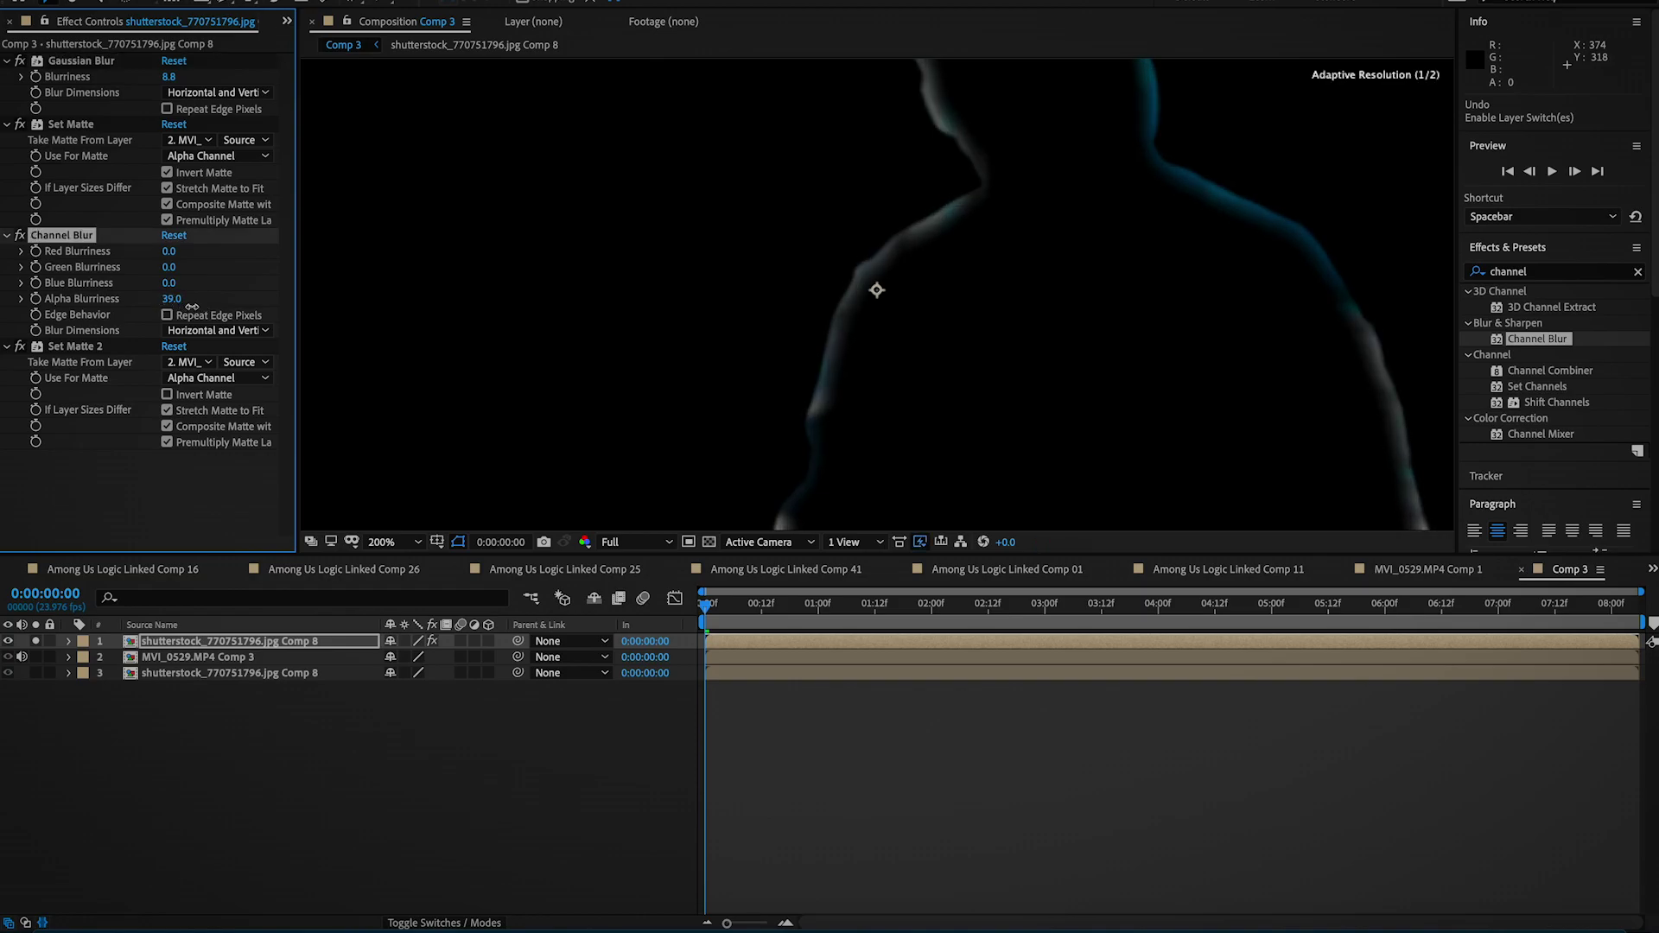
{"action": "key", "text": "comma"}
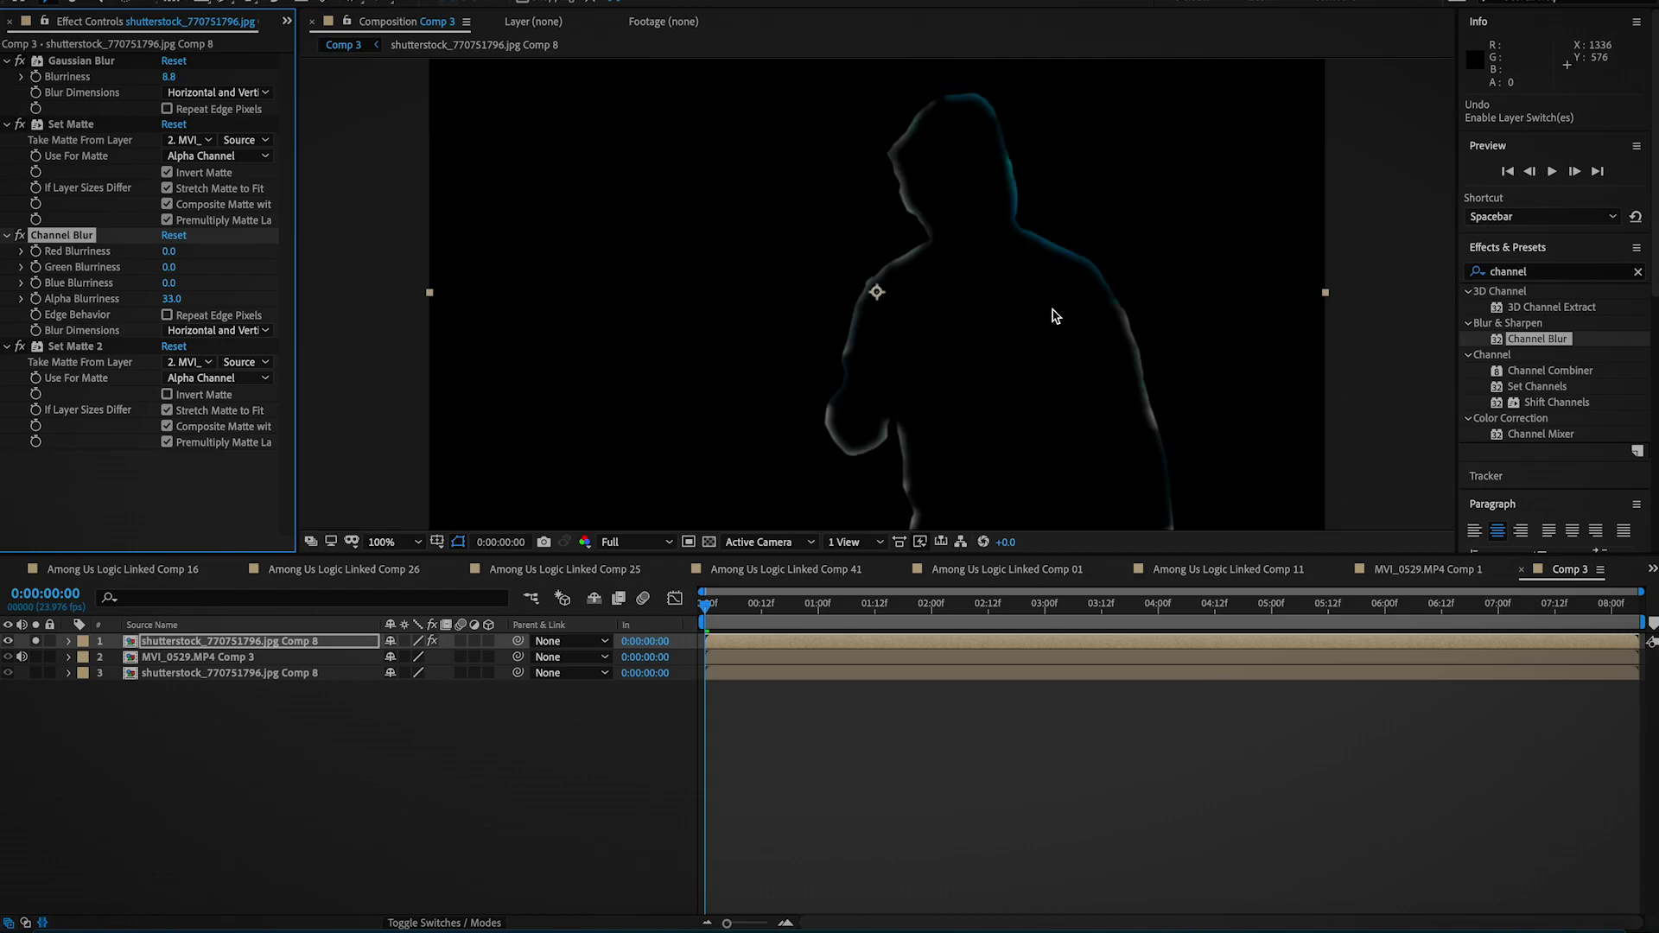
Unsolo the top layer and zoom in to inspect the actor's edges
{"action": "left_click", "coordinate": [34, 641]}
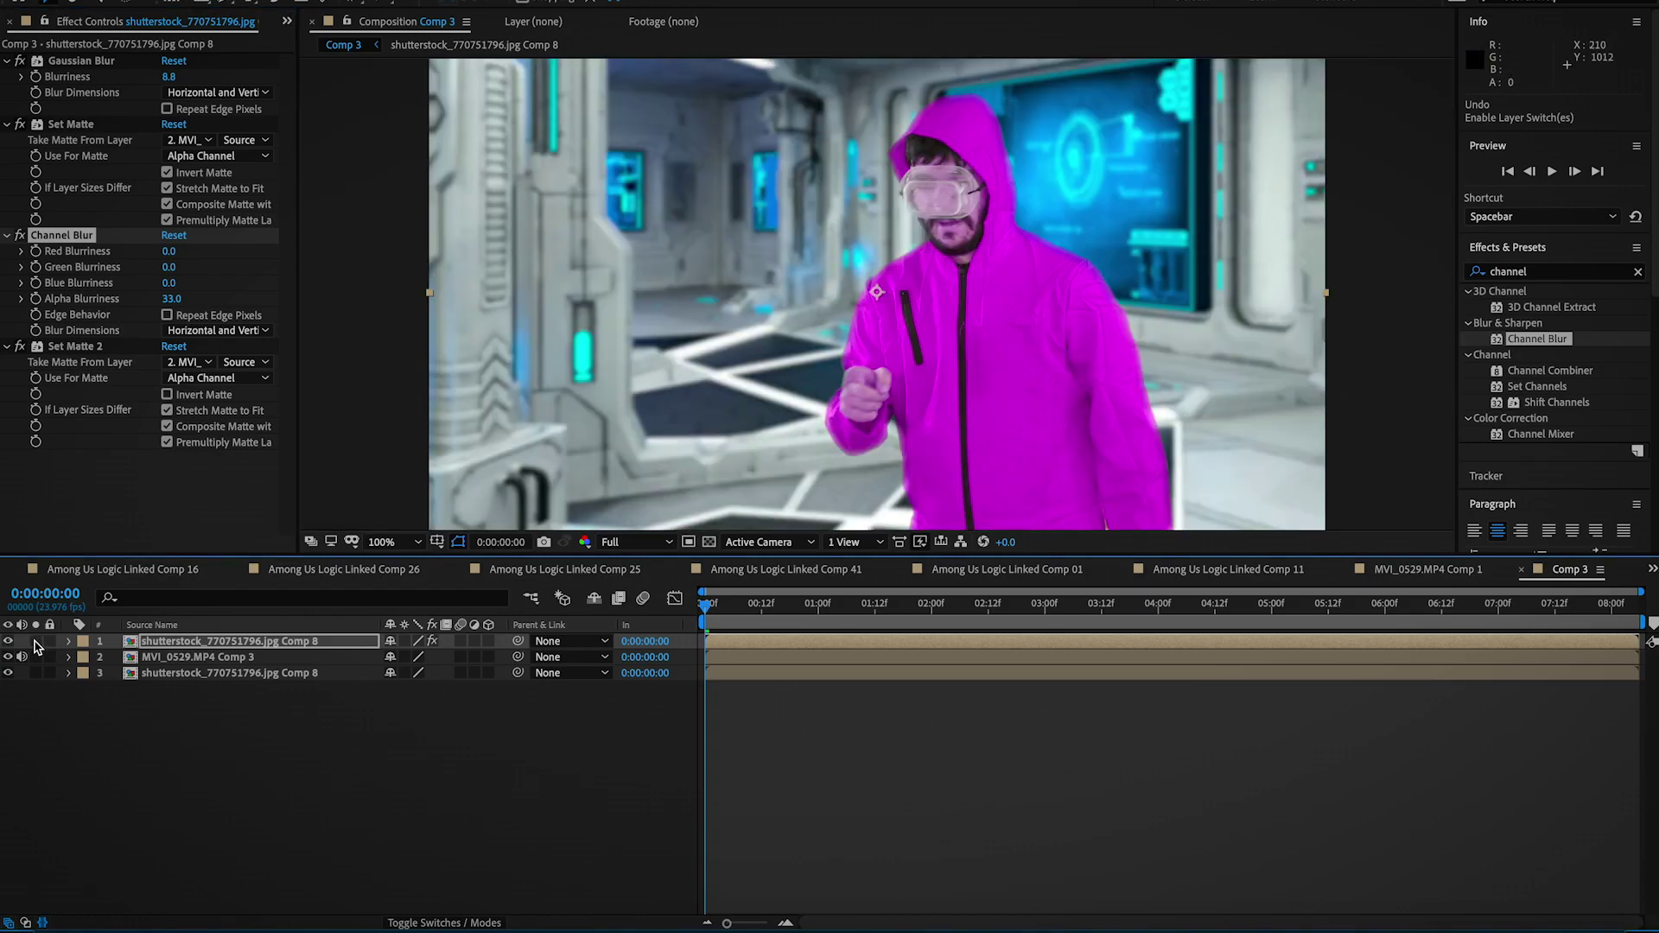
{"action": "scroll", "coordinate": [890, 337], "scroll_direction": "up", "scroll_amount": 1}
{"action": "scroll", "coordinate": [897, 343], "scroll_direction": "down", "scroll_amount": 1}
{"action": "key", "text": "period"}
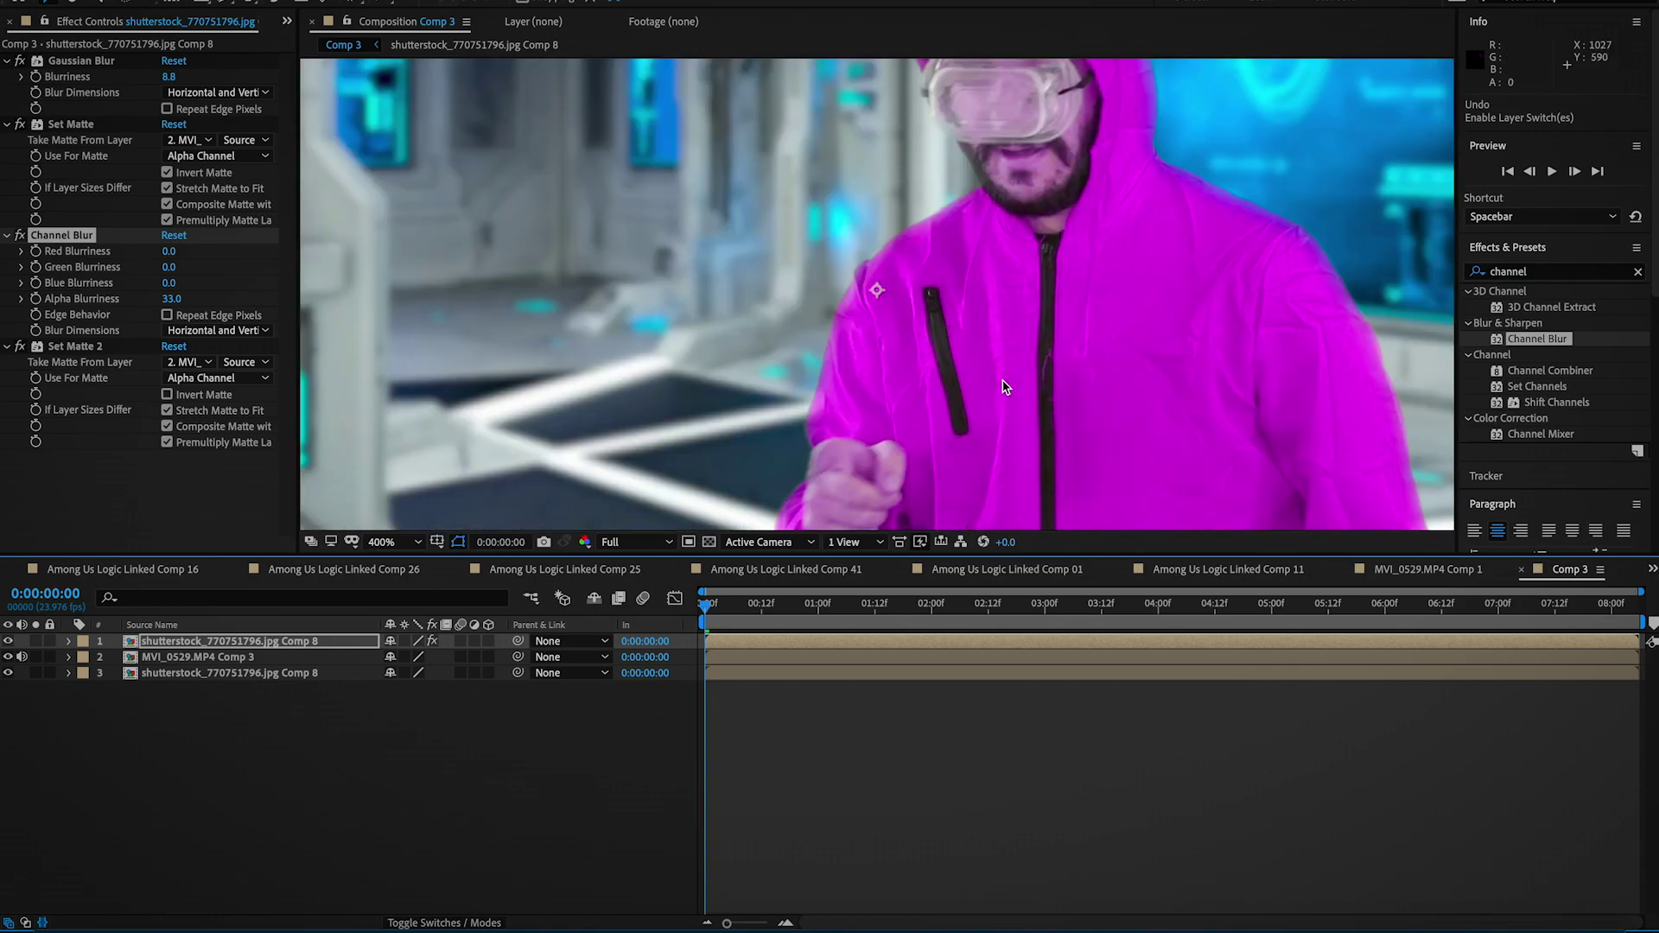
{"action": "key", "text": "comma"}
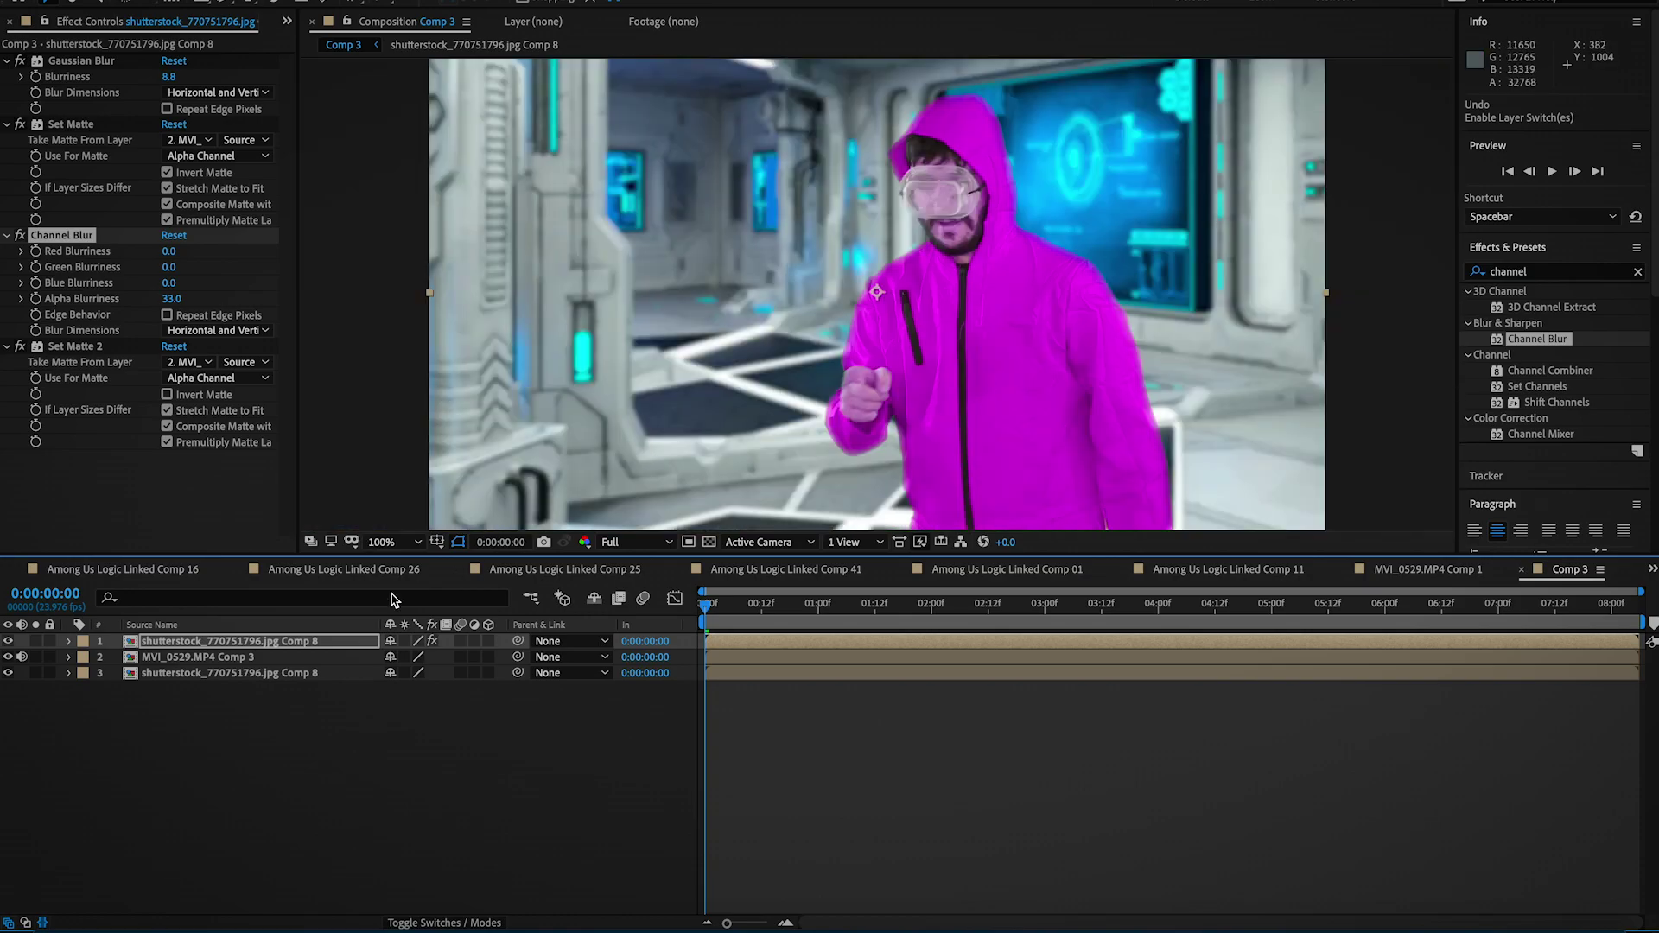
Set the top hallway copy's blending mode to Screen
{"action": "left_click", "coordinate": [69, 642]}
{"action": "left_click", "coordinate": [448, 921]}
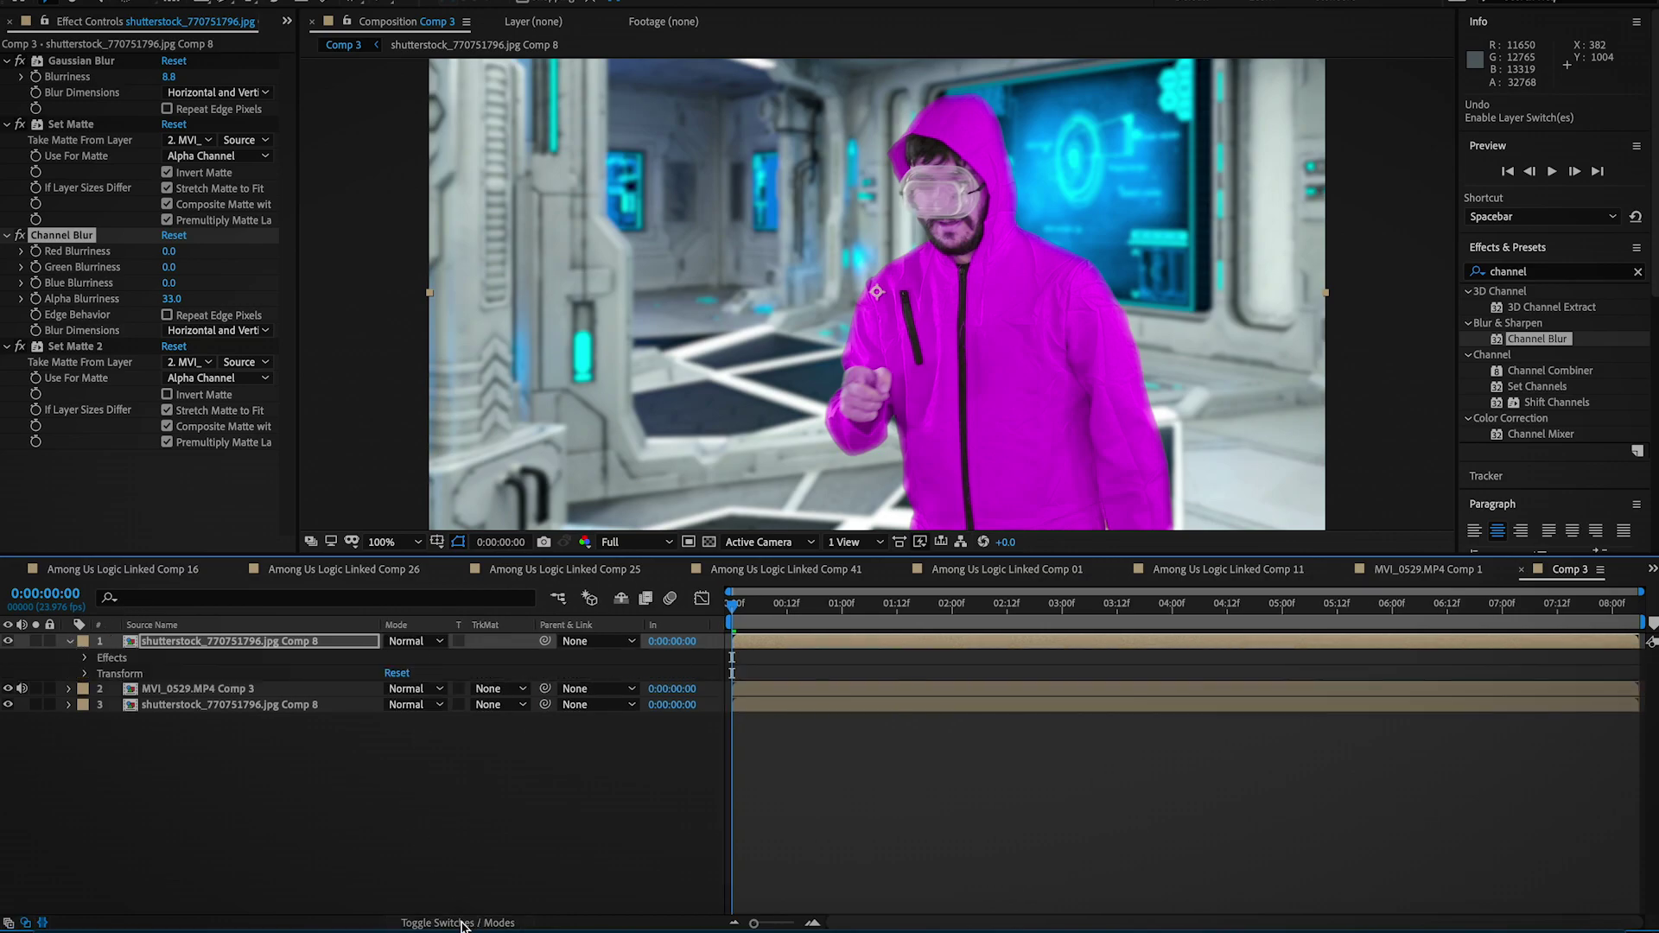
{"action": "left_click", "coordinate": [436, 641]}
{"action": "left_click", "coordinate": [451, 394]}
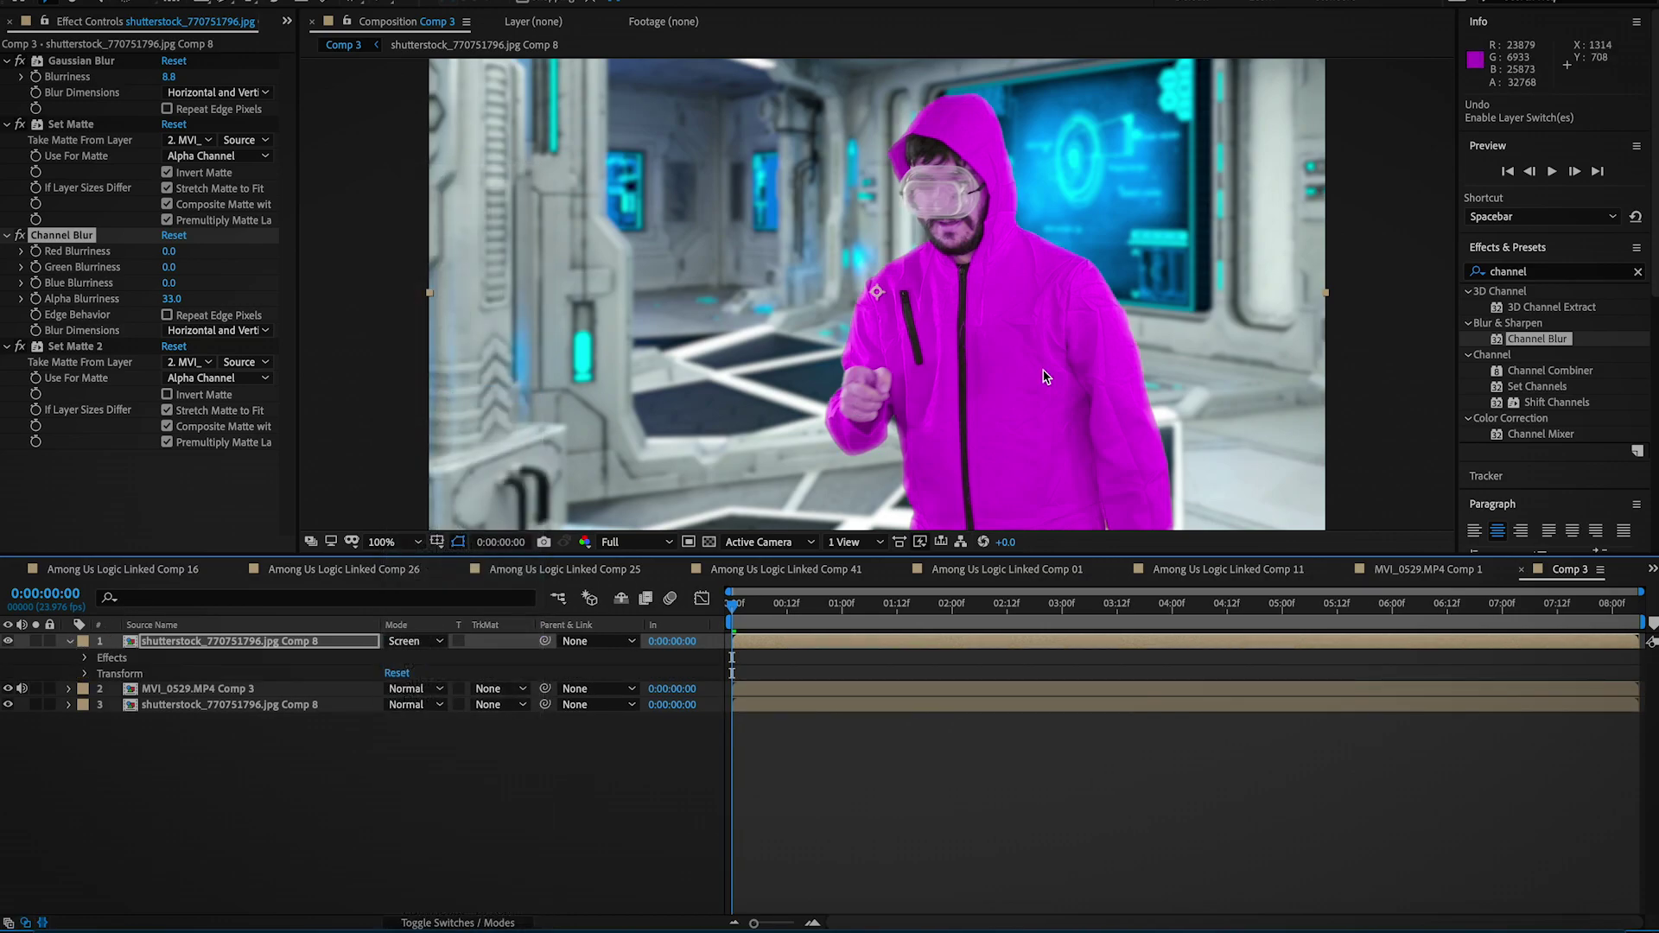
{"action": "scroll", "coordinate": [1046, 376], "scroll_direction": "up", "scroll_amount": 2}
{"action": "scroll", "coordinate": [1045, 376], "scroll_direction": "down", "scroll_amount": 2}
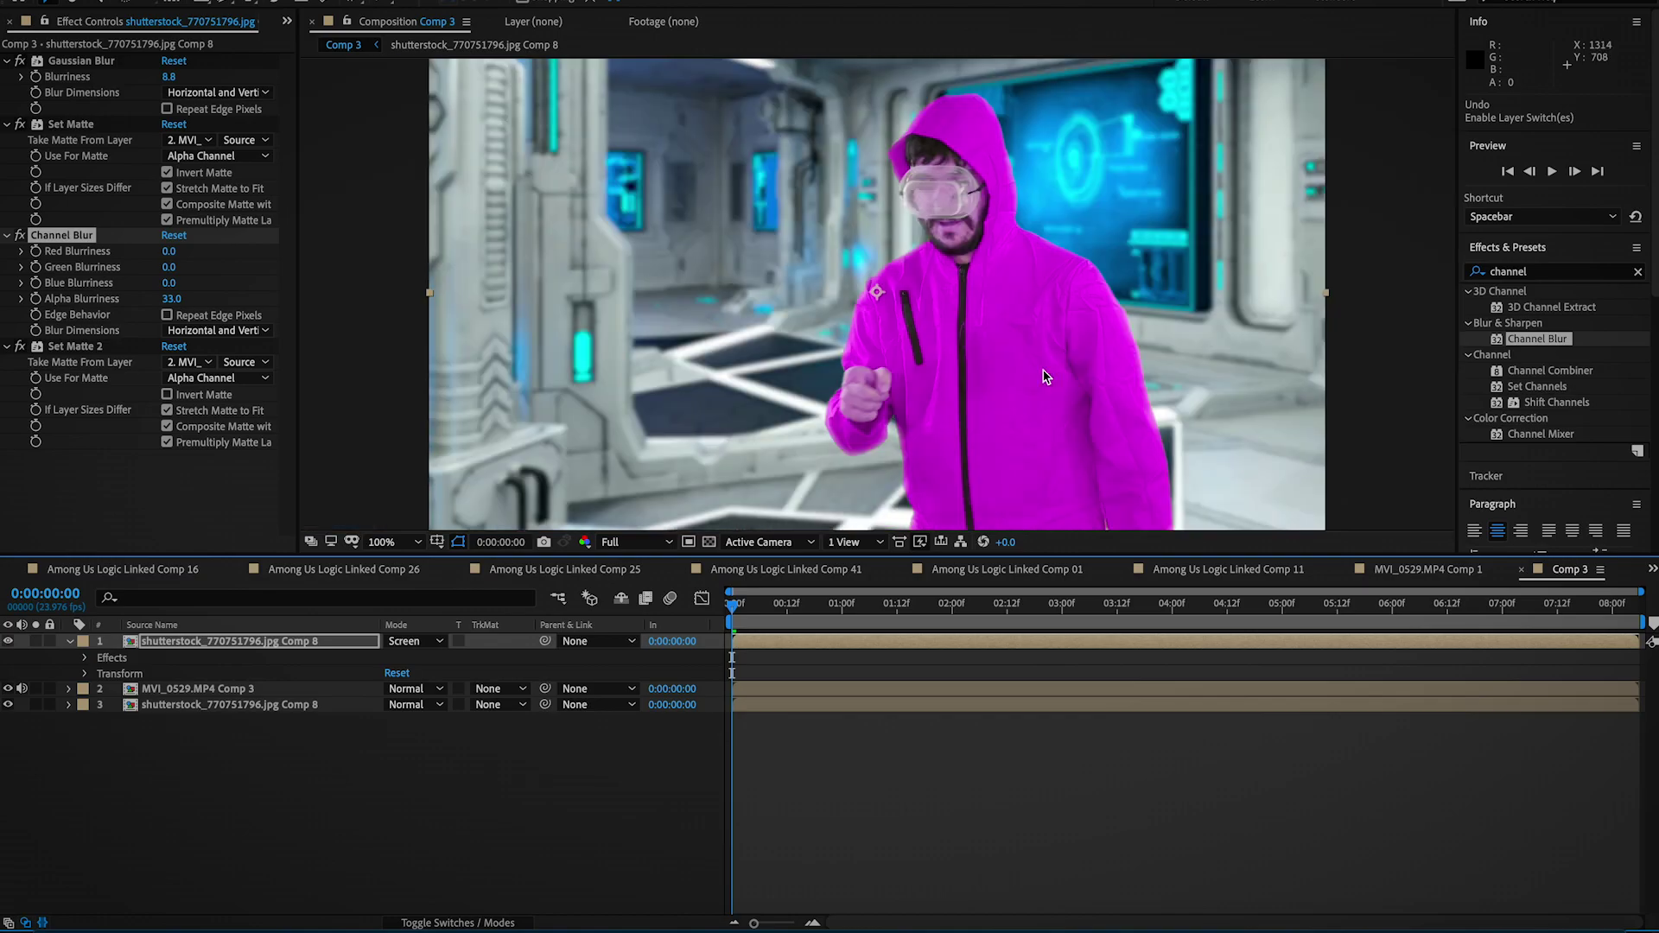
Toggle the rim layer's visibility to compare, then fit the whole comp in the viewer
{"action": "left_click", "coordinate": [8, 641]}
{"action": "left_click", "coordinate": [9, 641]}
{"action": "left_click", "coordinate": [9, 641]}
{"action": "left_click", "coordinate": [9, 641]}
{"action": "left_click", "coordinate": [391, 541]}
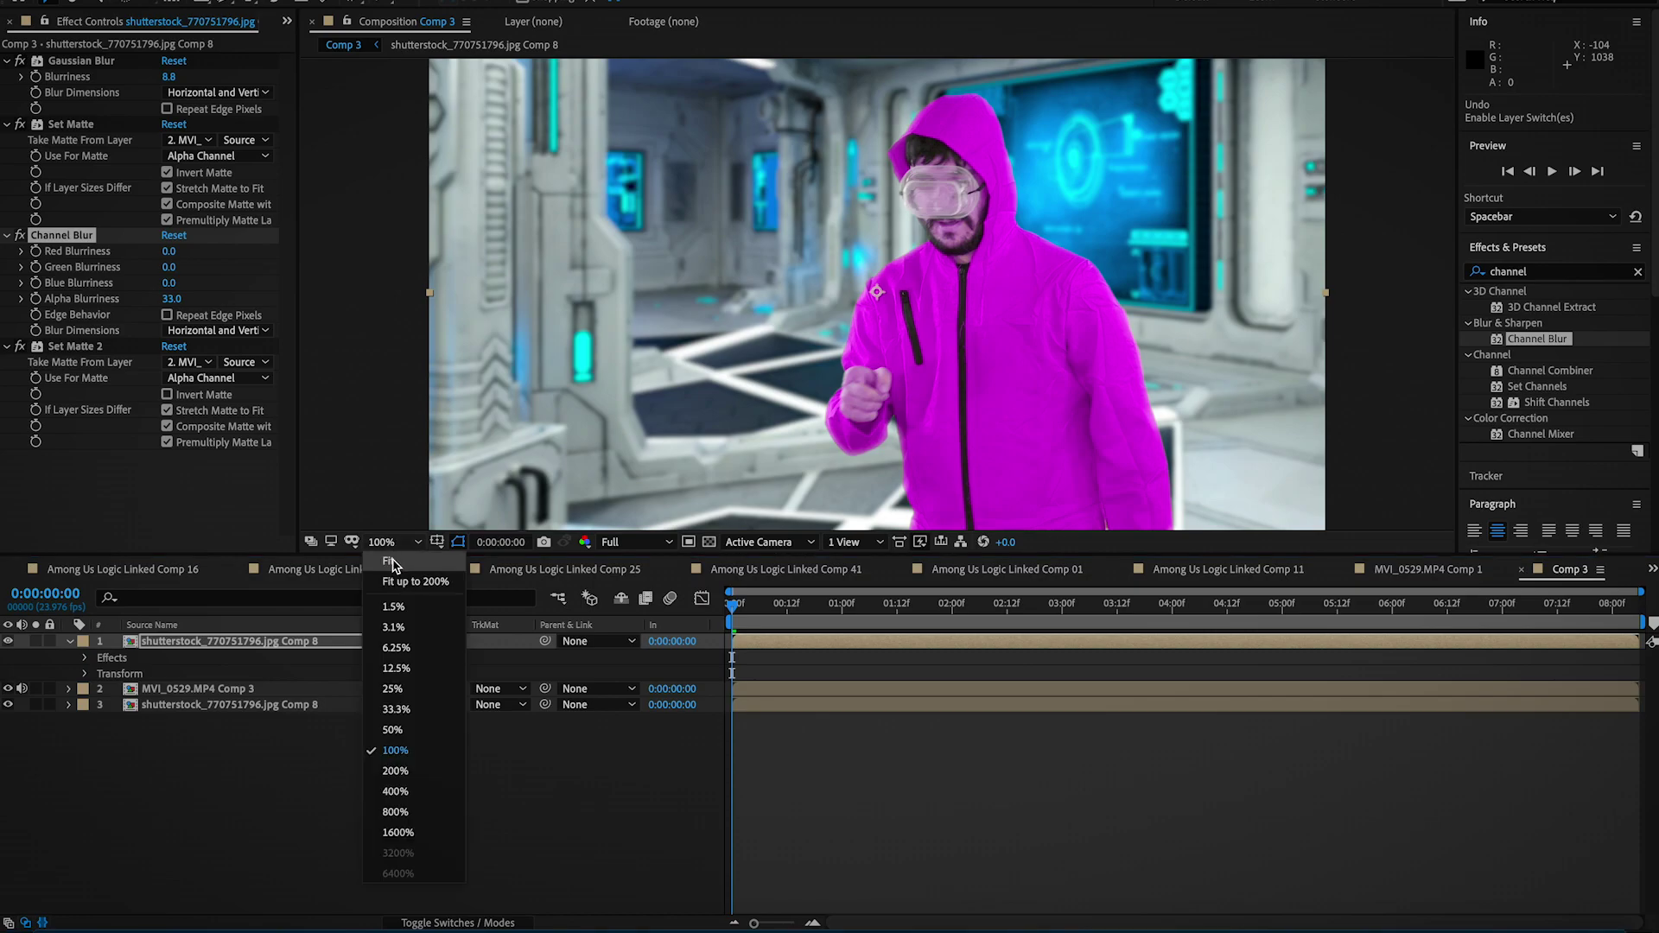
{"action": "left_click", "coordinate": [402, 560]}
{"action": "left_click", "coordinate": [868, 750]}
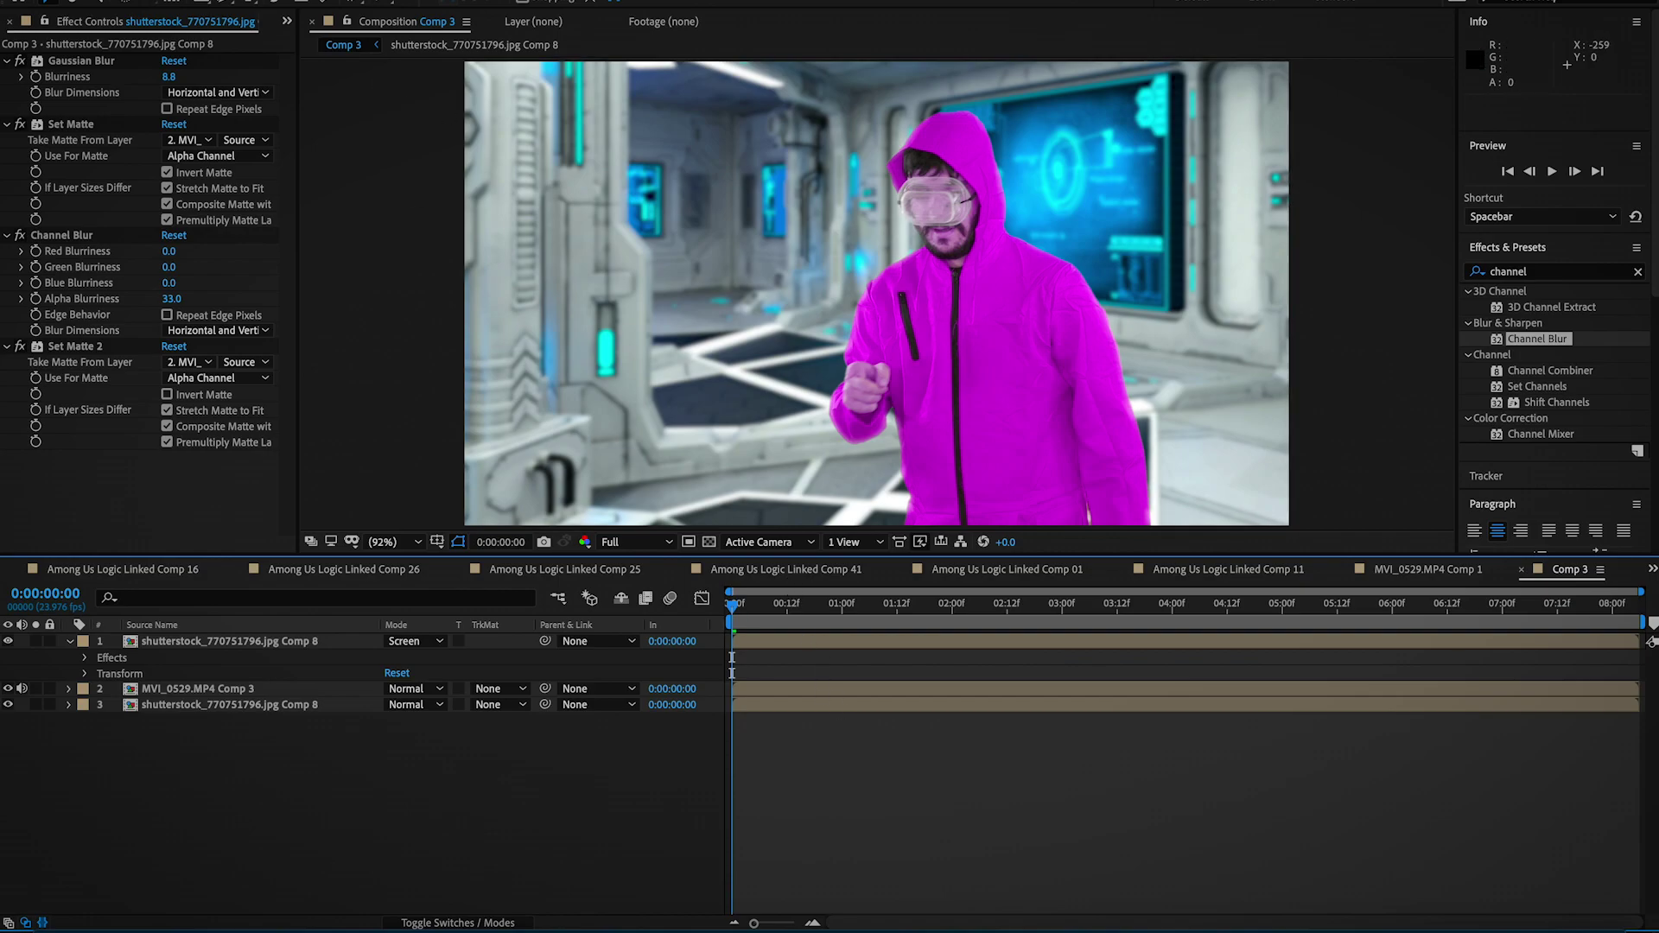
Set the shape fill to a blue (#0287CE) sampled from the hallway screen
{"action": "left_click", "coordinate": [343, 1]}
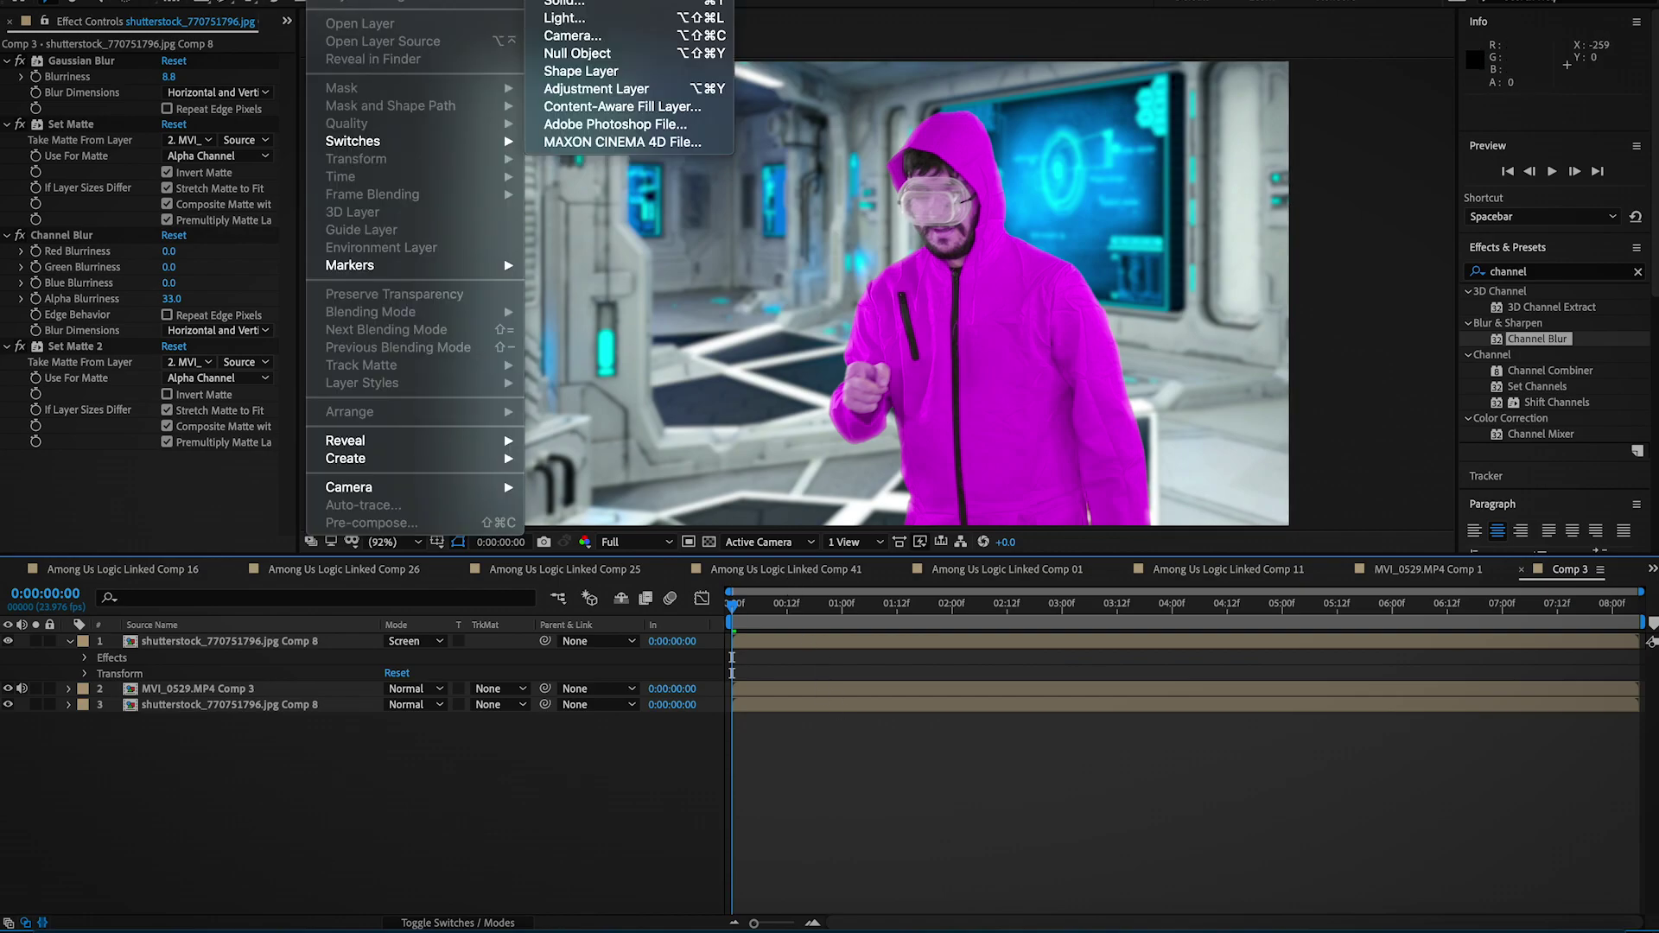
{"action": "key", "text": "Escape"}
{"action": "left_click", "coordinate": [526, 23]}
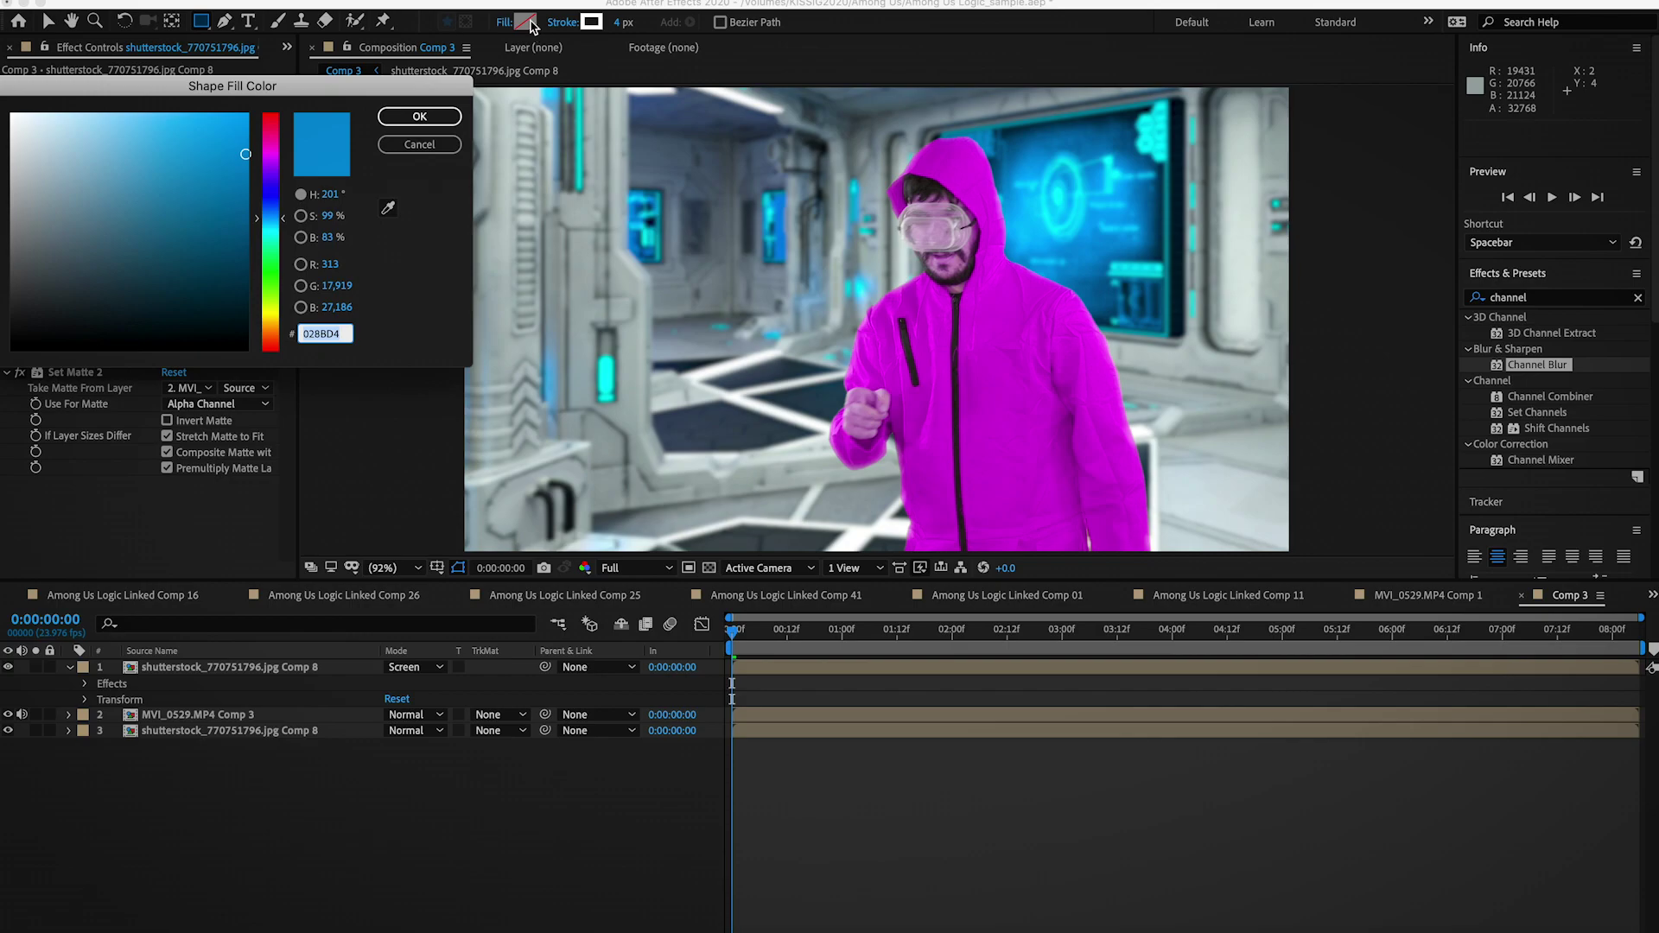
{"action": "left_click_drag", "start_coordinate": [237, 167], "coordinate": [208, 162]}
{"action": "left_click_drag", "start_coordinate": [270, 235], "coordinate": [279, 232]}
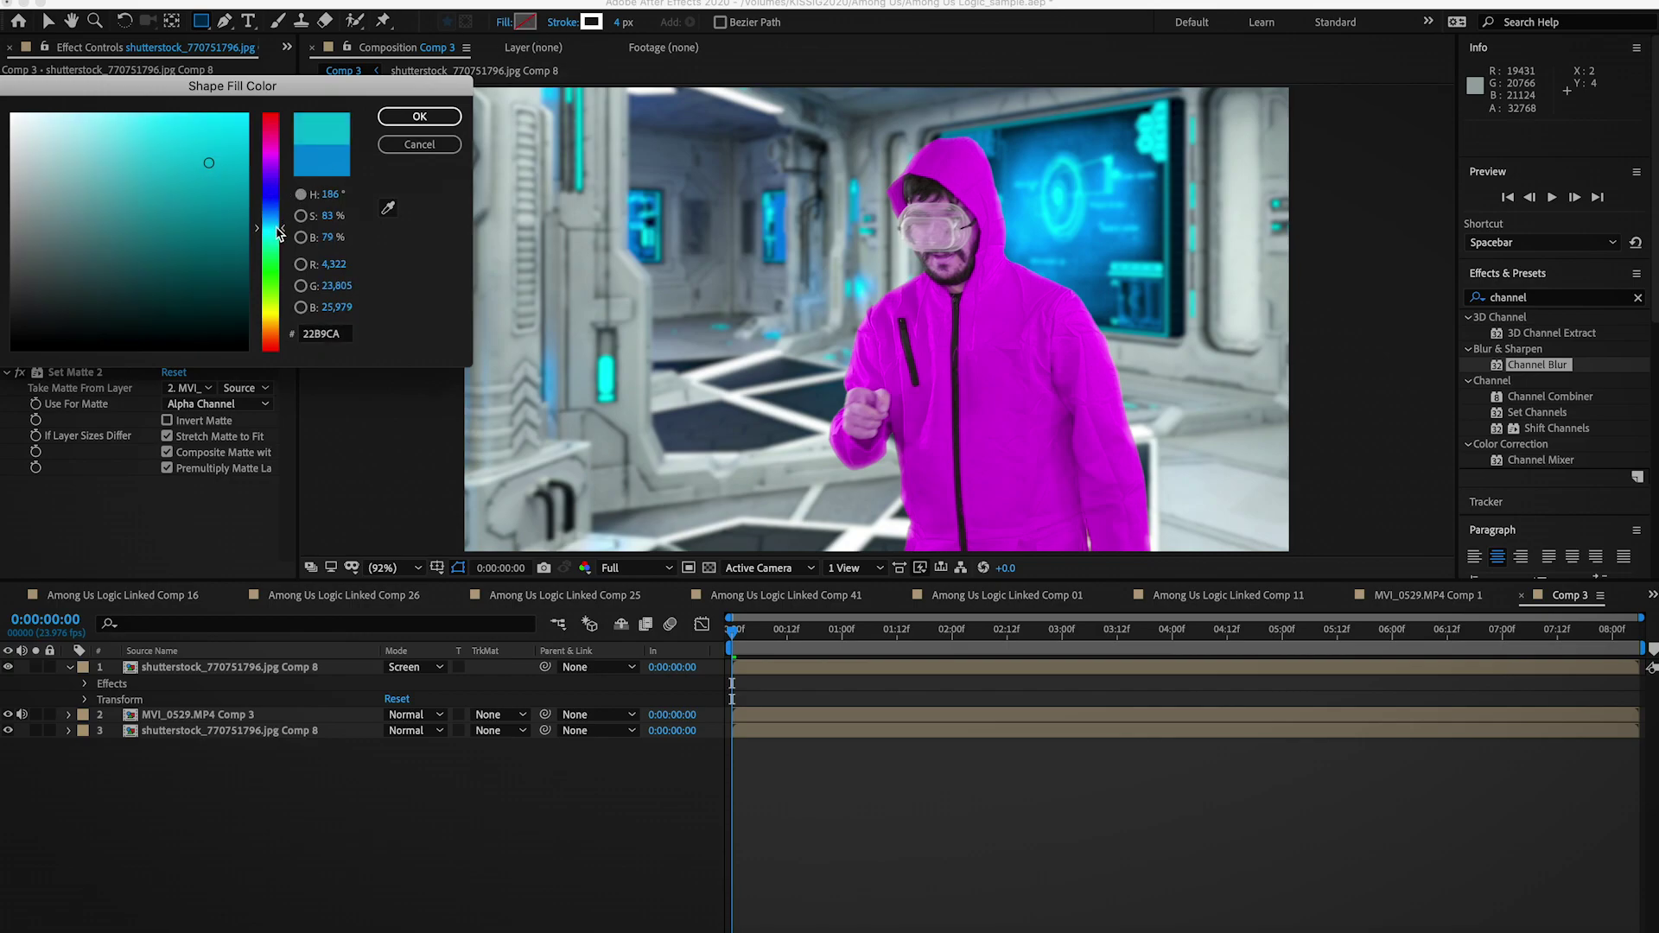
{"action": "left_click", "coordinate": [391, 208]}
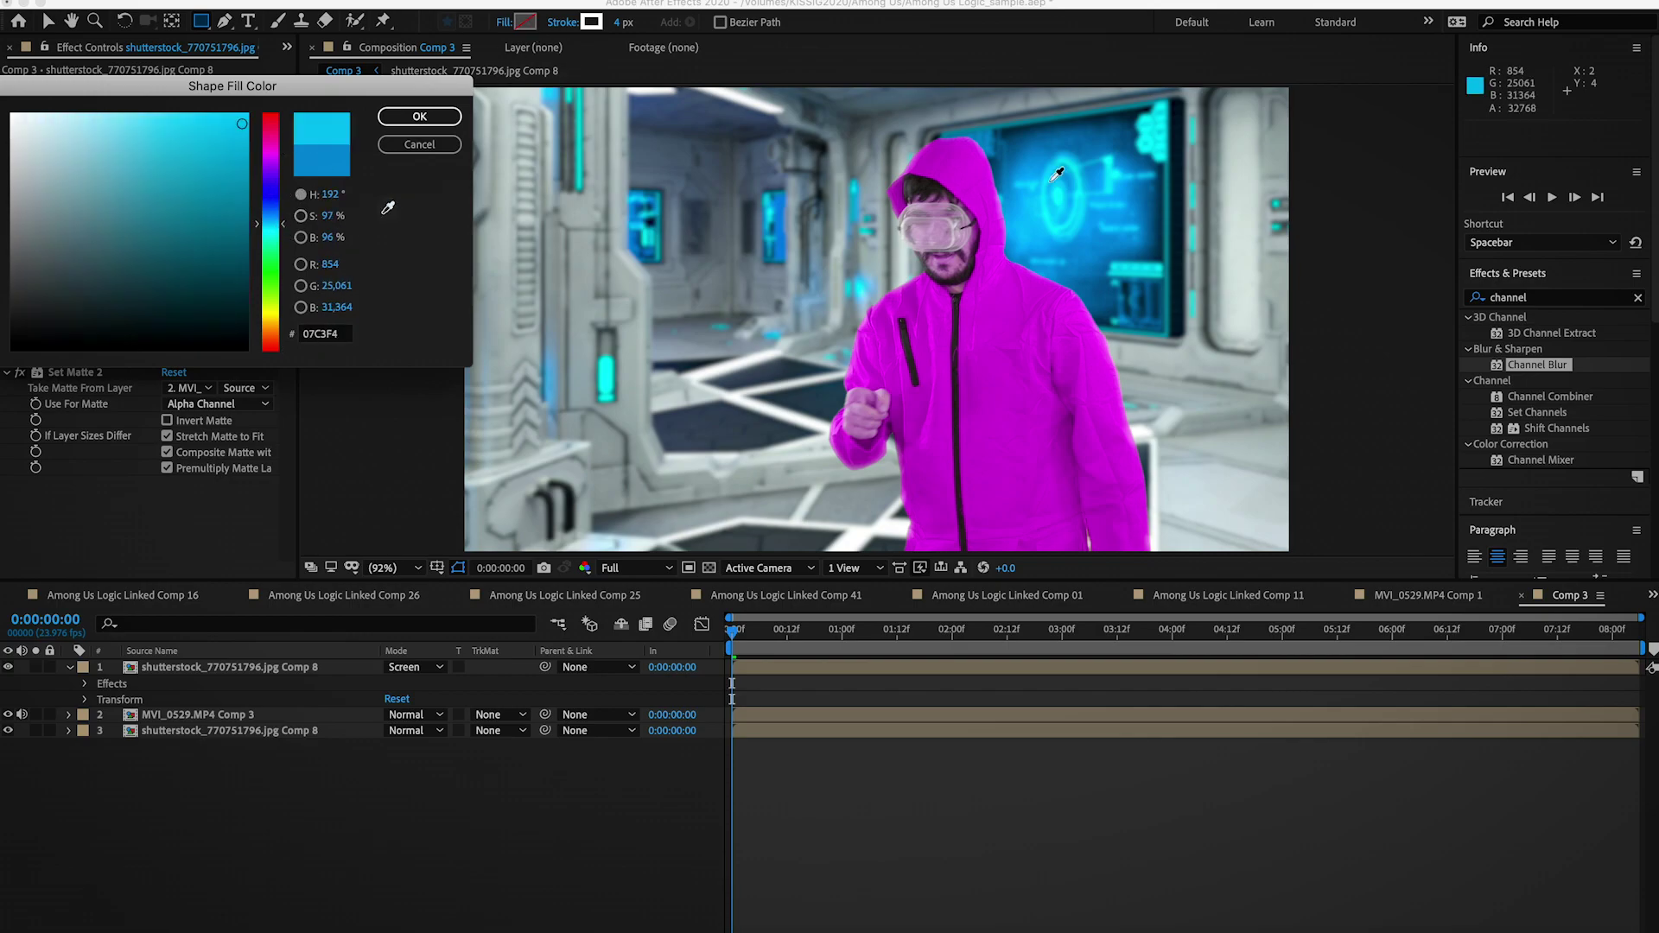
{"action": "left_click", "coordinate": [1082, 220]}
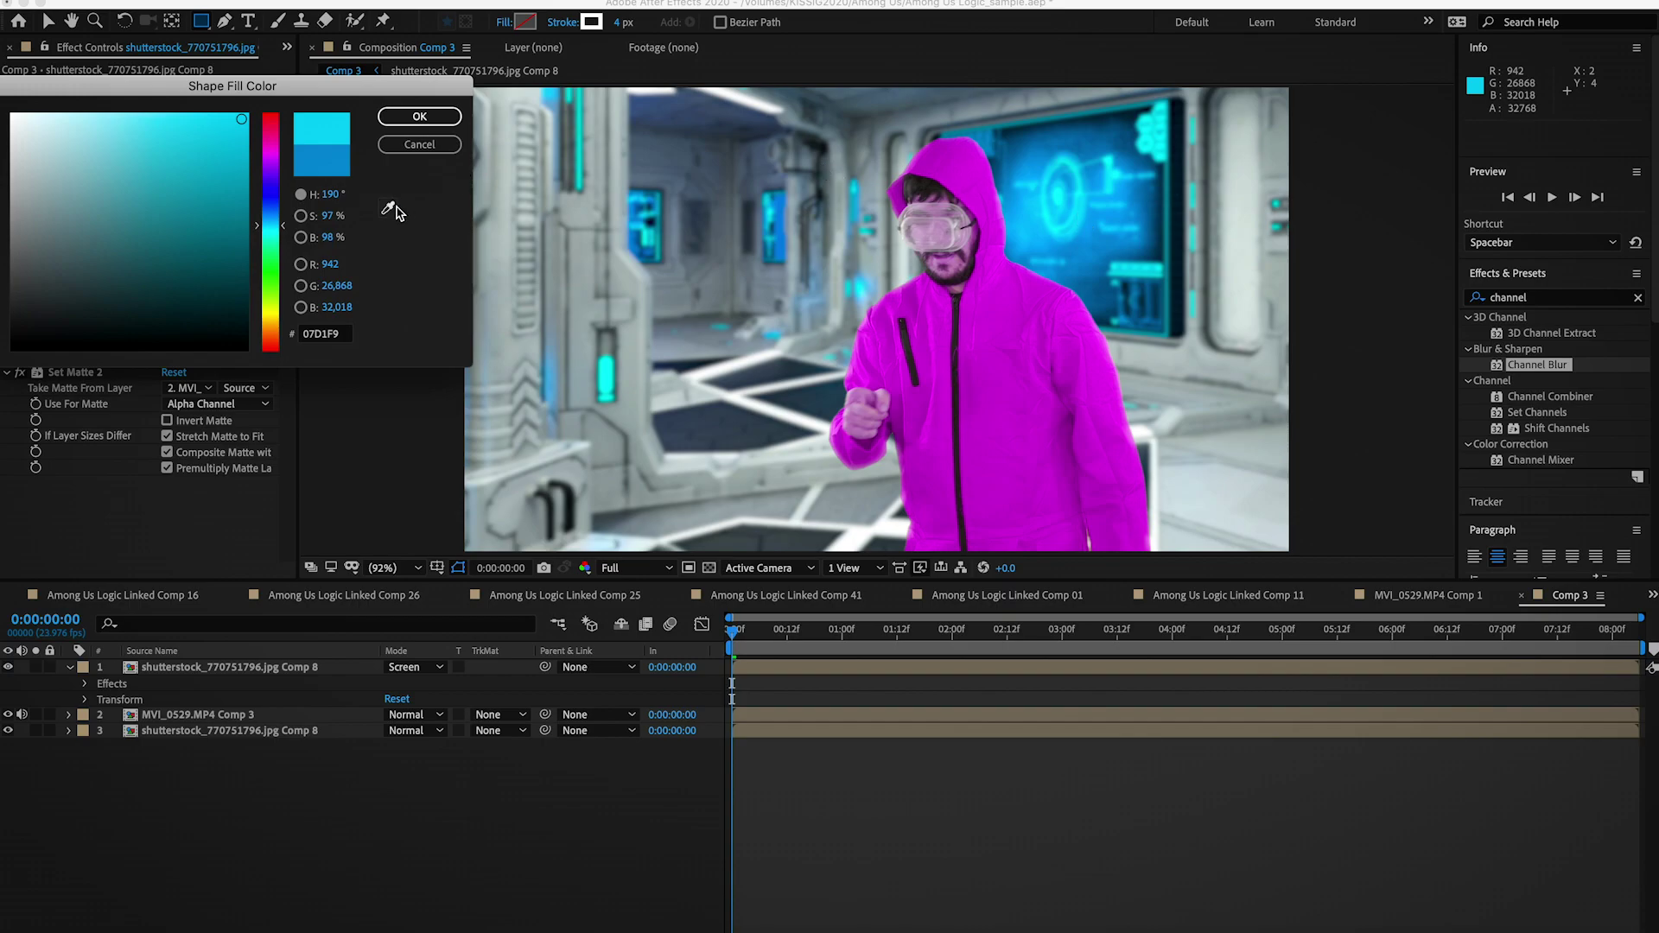
{"action": "left_click", "coordinate": [390, 208]}
{"action": "left_click", "coordinate": [1093, 240]}
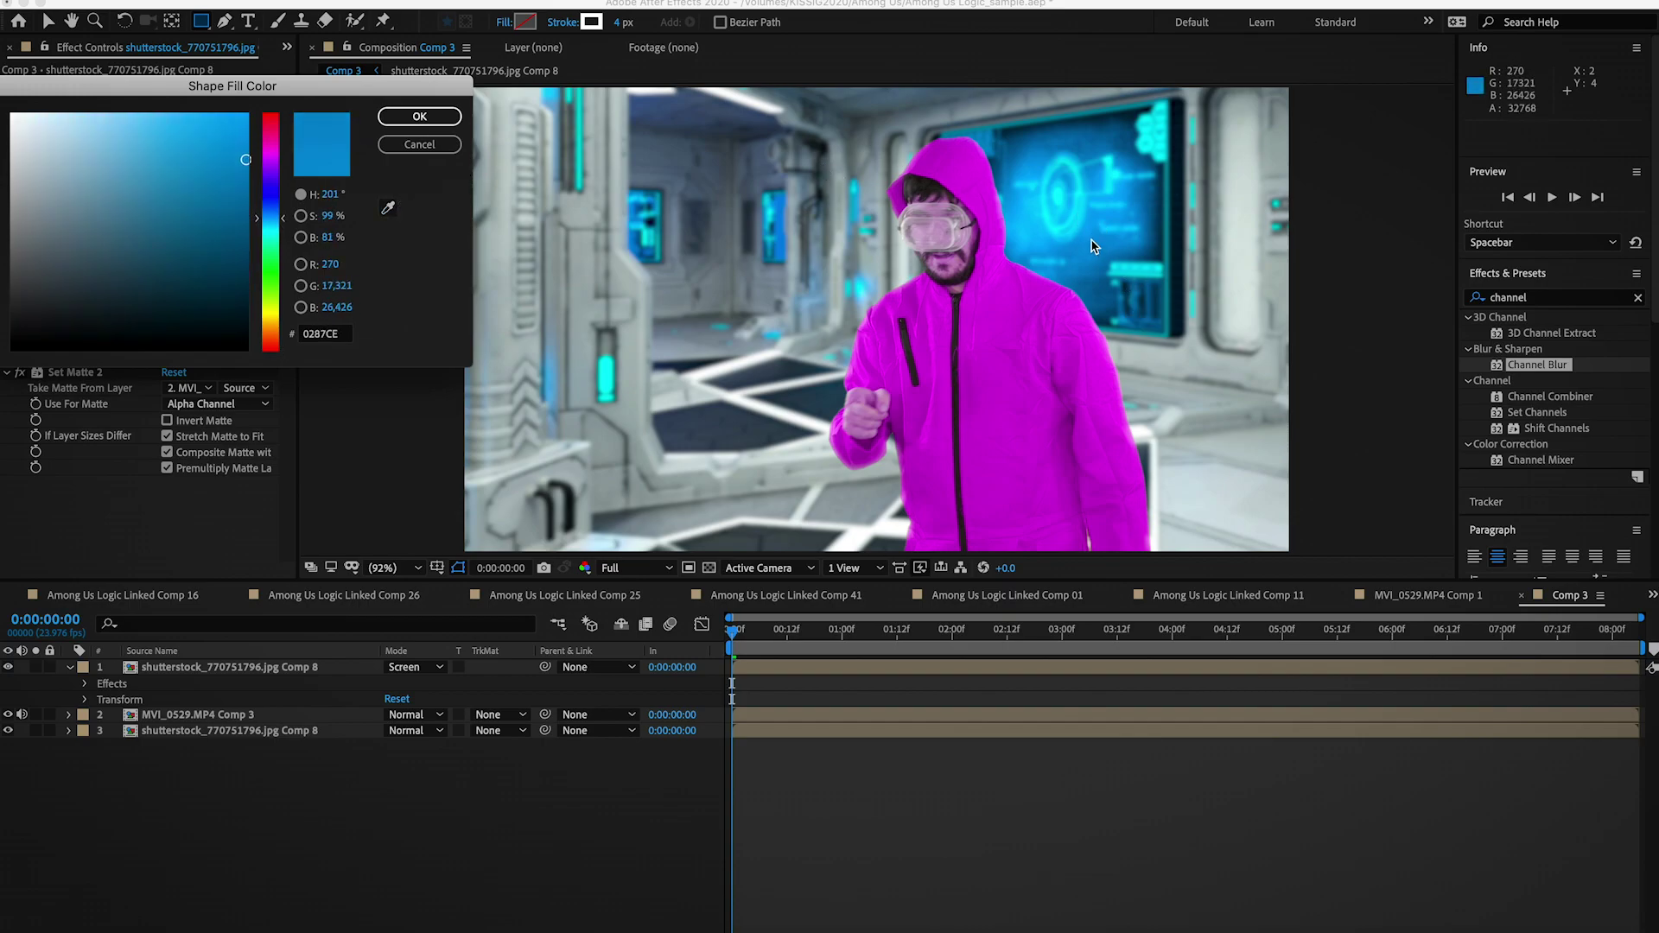
{"action": "left_click", "coordinate": [419, 116]}
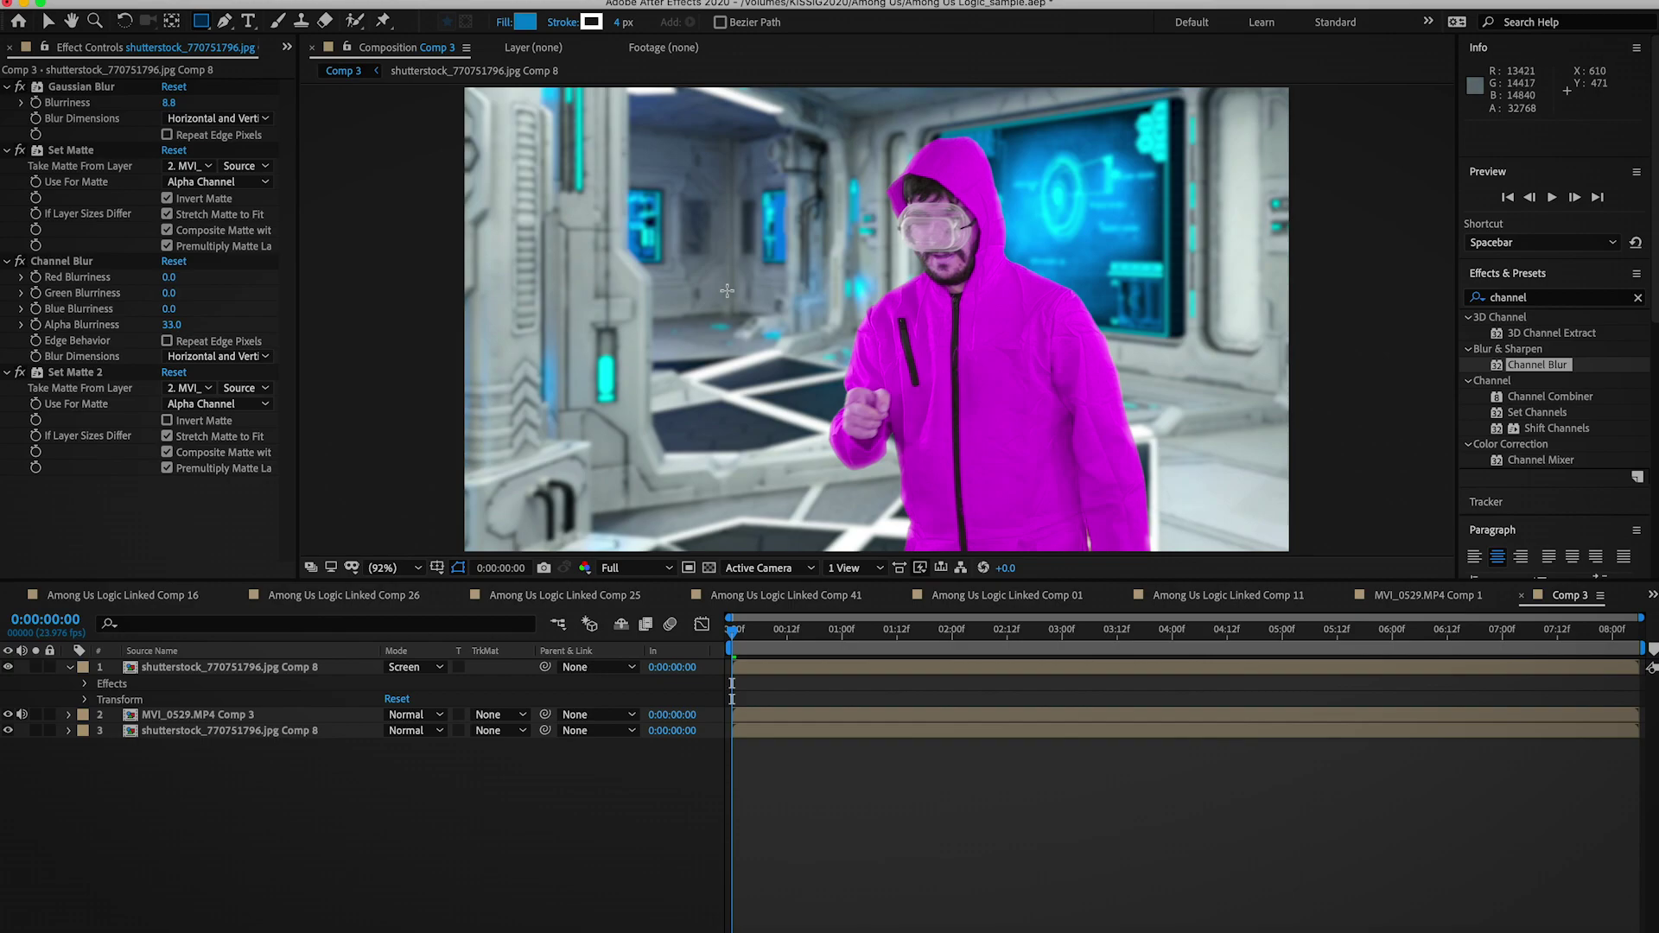
Set the shape stroke to the cyan (#00FEFE) sampled from the glowing hallway panels
{"action": "left_click", "coordinate": [591, 22]}
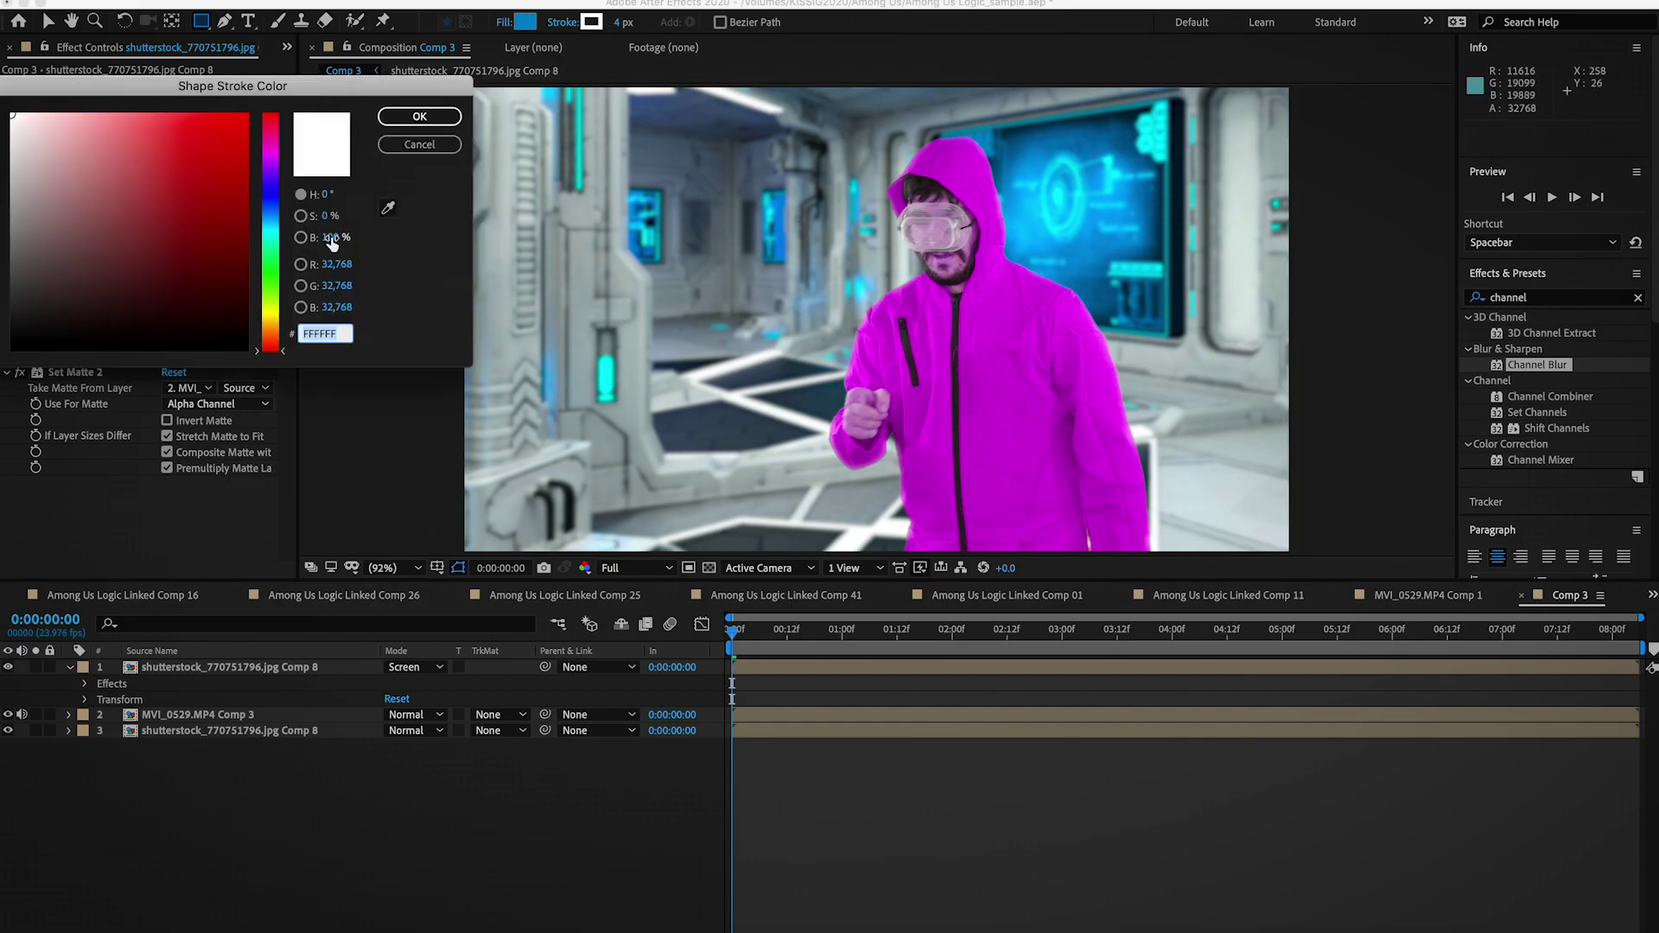
{"action": "left_click", "coordinate": [389, 209]}
{"action": "left_click", "coordinate": [617, 357]}
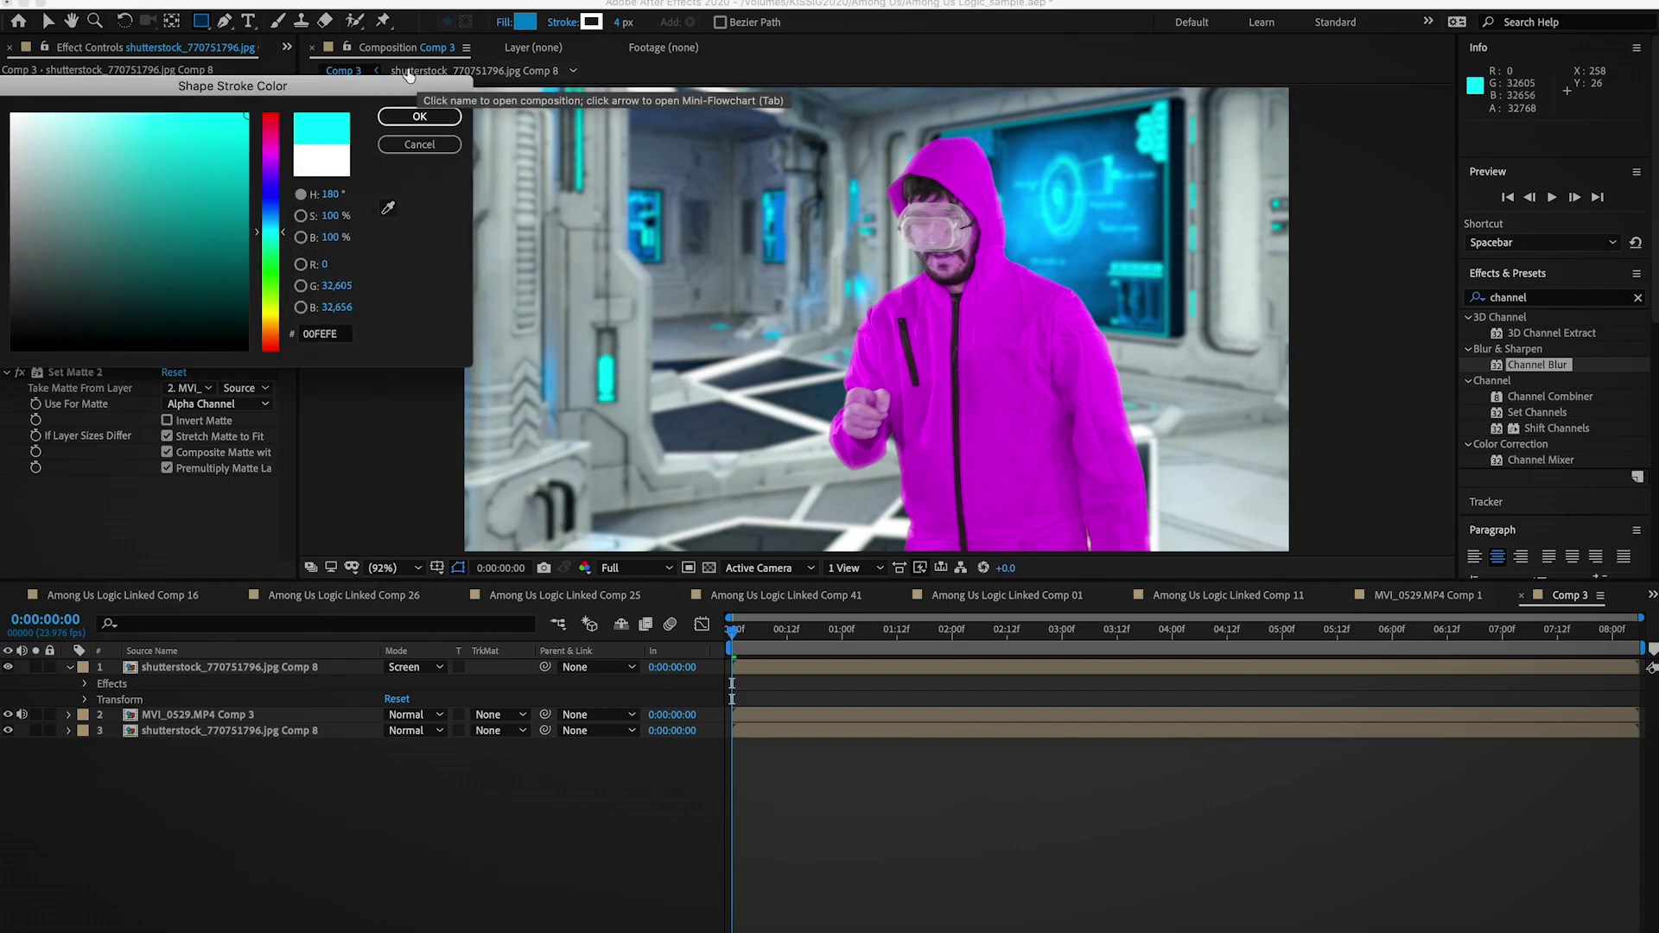
{"action": "left_click", "coordinate": [419, 116]}
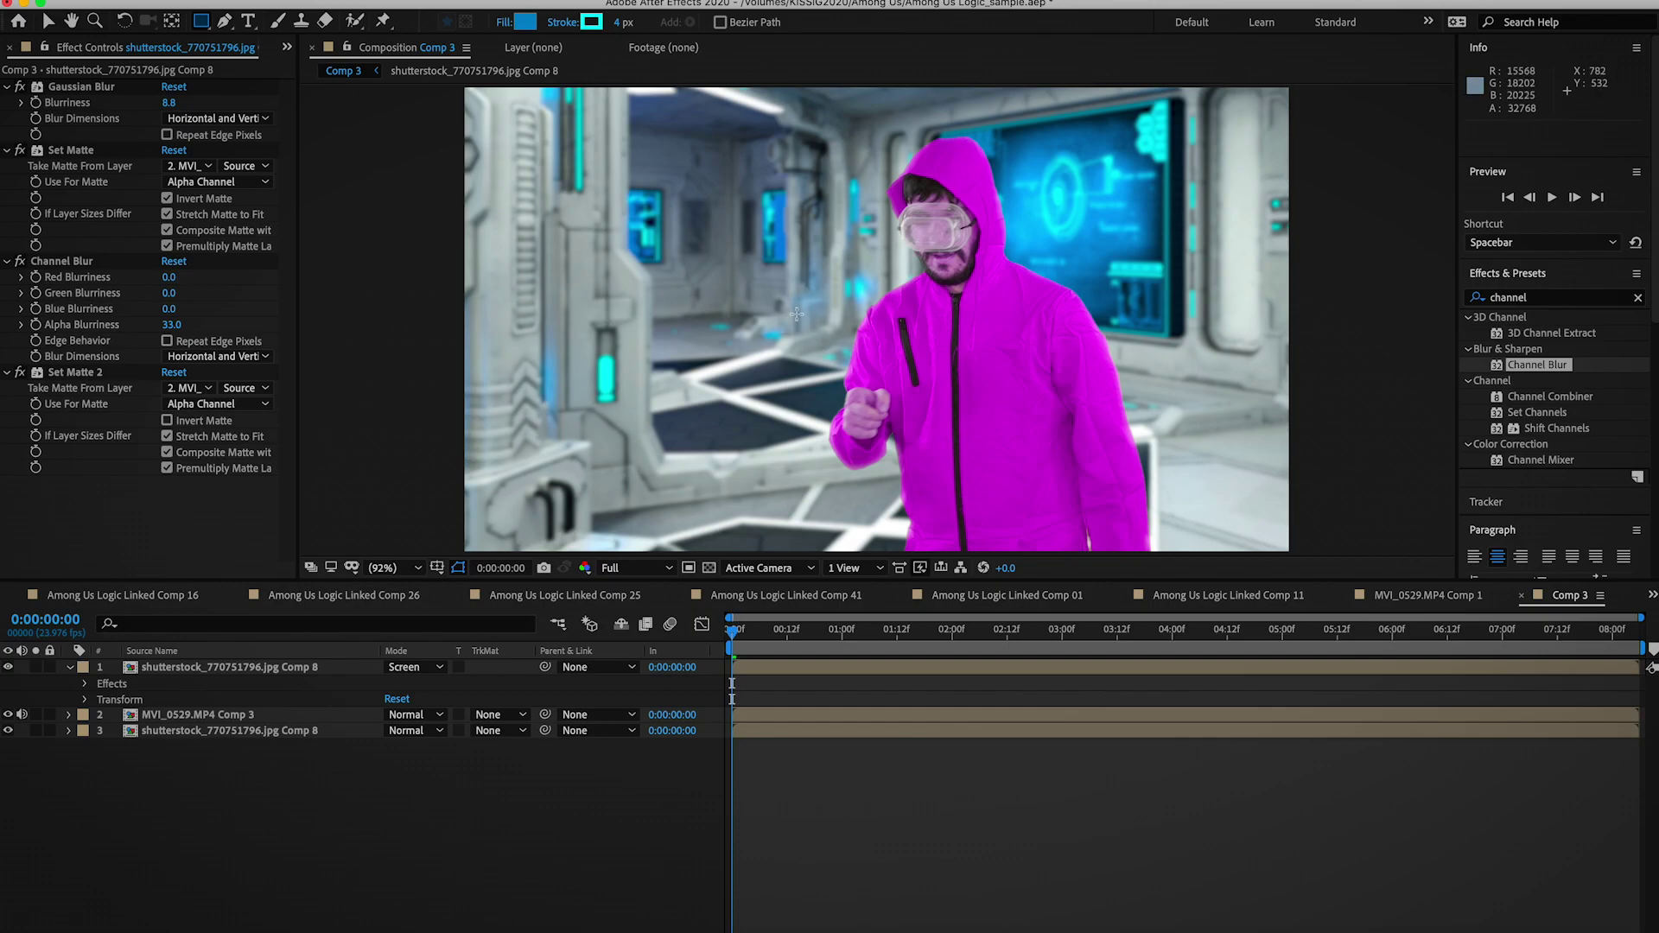
Draw a square, then move and enlarge it beside the actor's hand
{"action": "mouse_move", "coordinate": [750, 285]}
{"action": "left_mouse_down"}
{"action": "mouse_move", "coordinate": [931, 465]}
{"action": "mouse_move", "coordinate": [976, 544]}
{"action": "mouse_move", "coordinate": [996, 528]}
{"action": "left_mouse_up"}
{"action": "left_click_drag", "start_coordinate": [994, 472], "coordinate": [984, 467]}
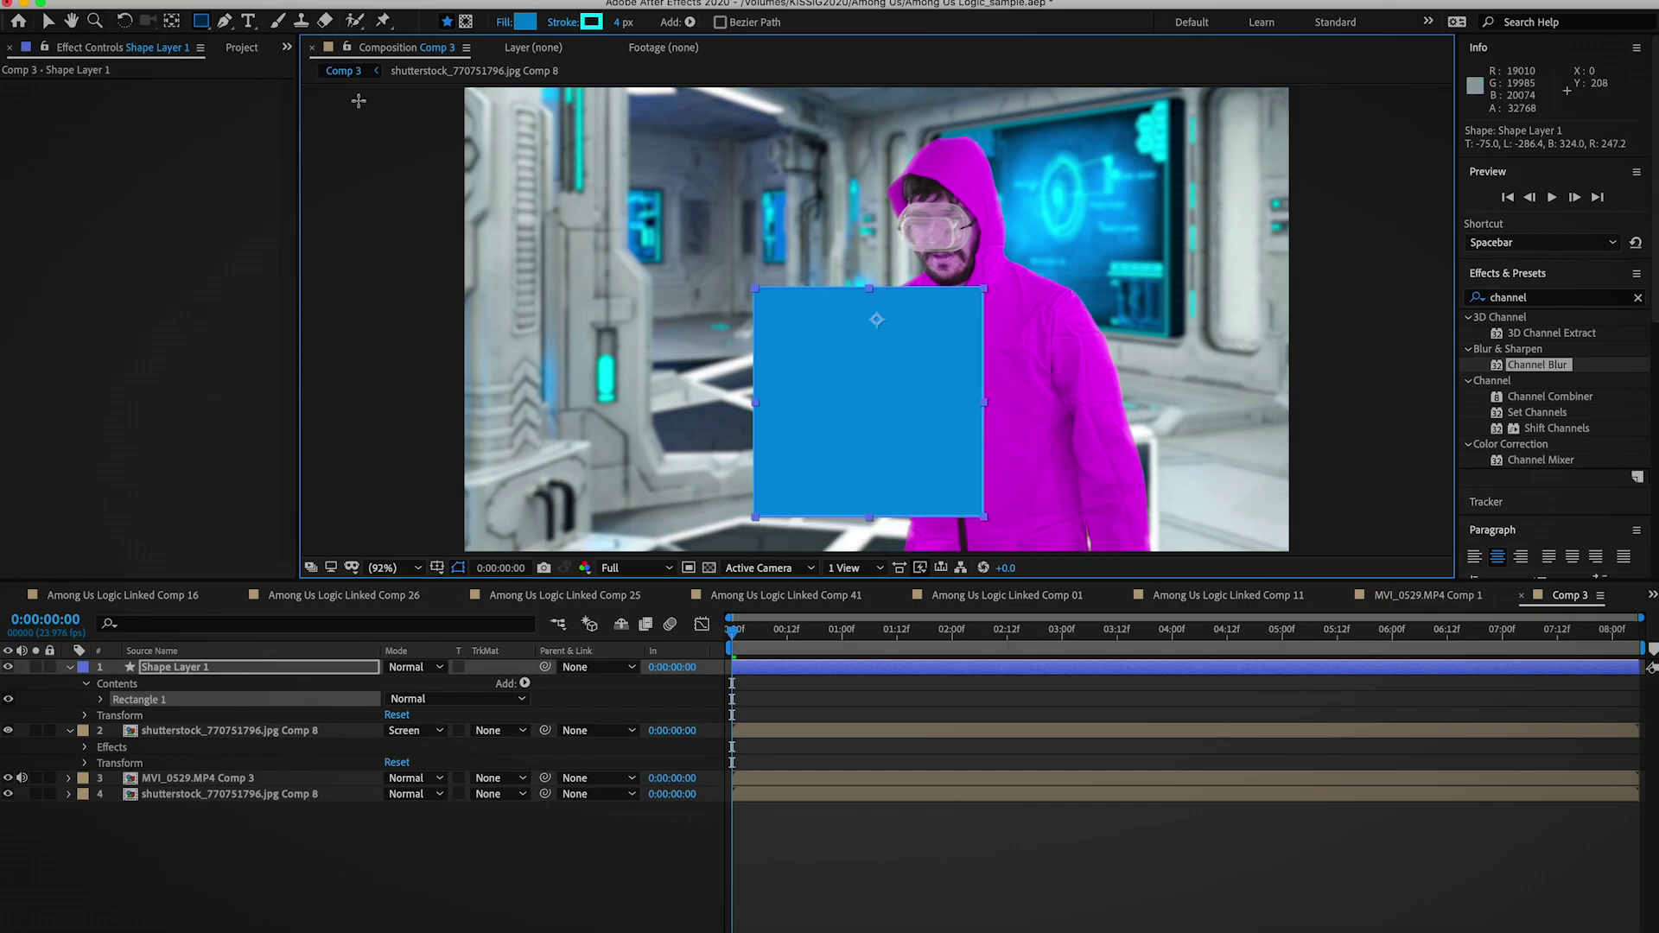
{"action": "left_click", "coordinate": [52, 23]}
{"action": "left_click_drag", "start_coordinate": [768, 386], "coordinate": [722, 384]}
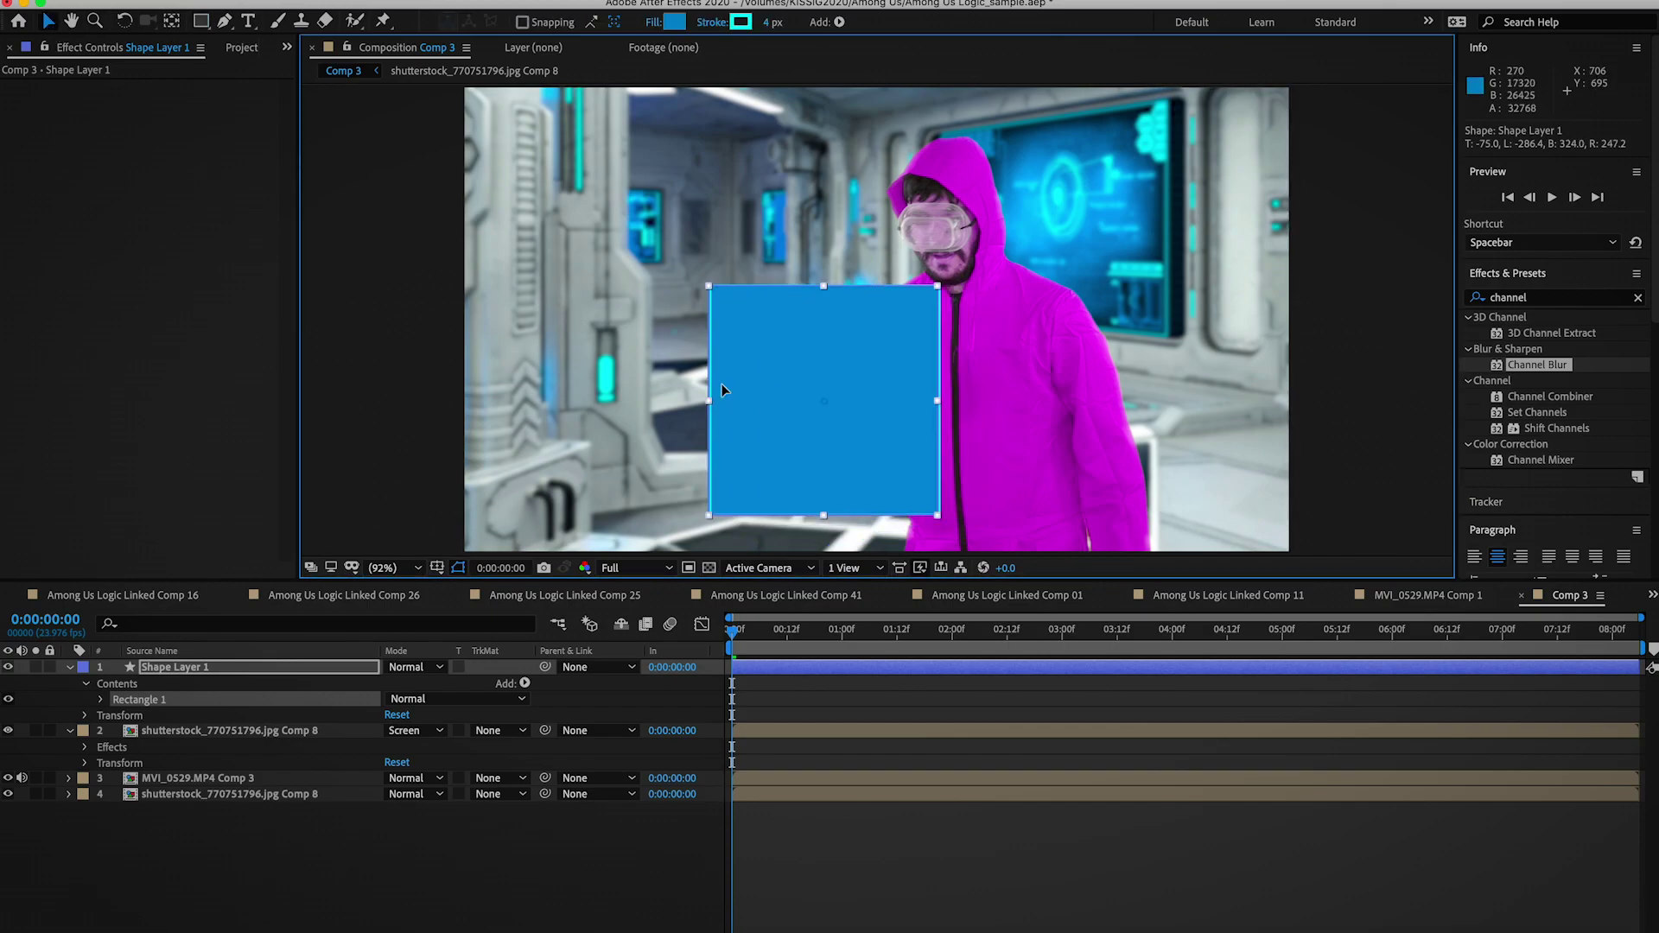
{"action": "mouse_move", "coordinate": [938, 522]}
{"action": "left_mouse_down"}
{"action": "mouse_move", "coordinate": [995, 553]}
{"action": "mouse_move", "coordinate": [953, 523]}
{"action": "left_mouse_up"}
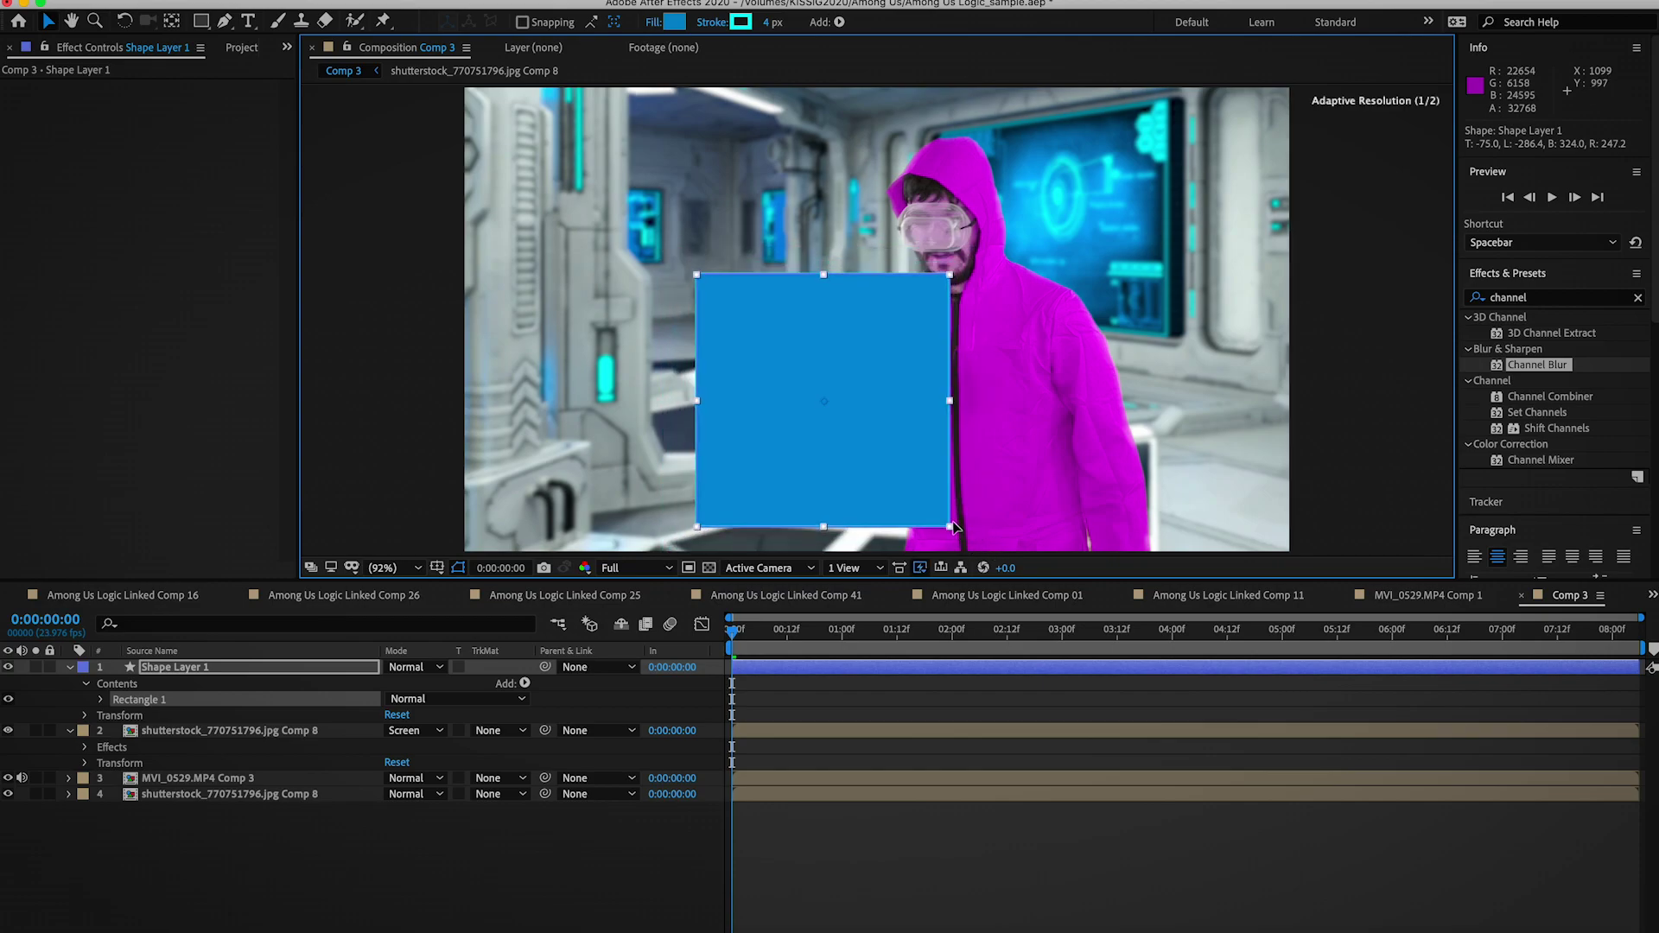
{"action": "left_click", "coordinate": [944, 864]}
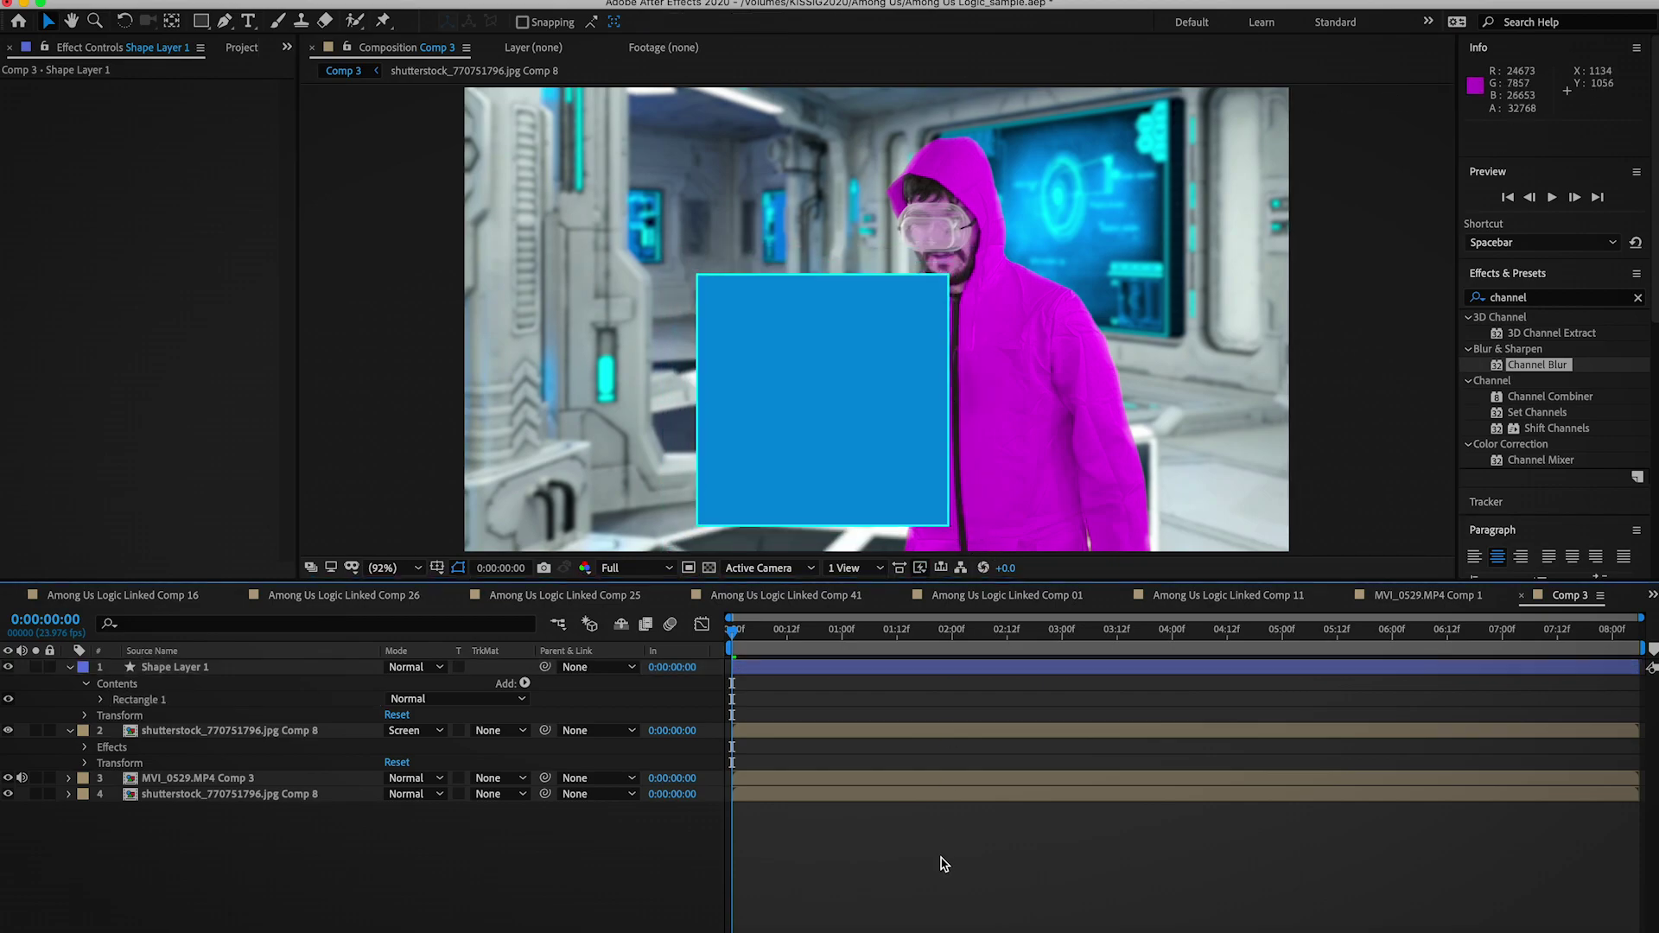
Set Shape Layer 1 to Screen mode and preview the composition
{"action": "left_click", "coordinate": [284, 687]}
{"action": "left_click", "coordinate": [276, 678]}
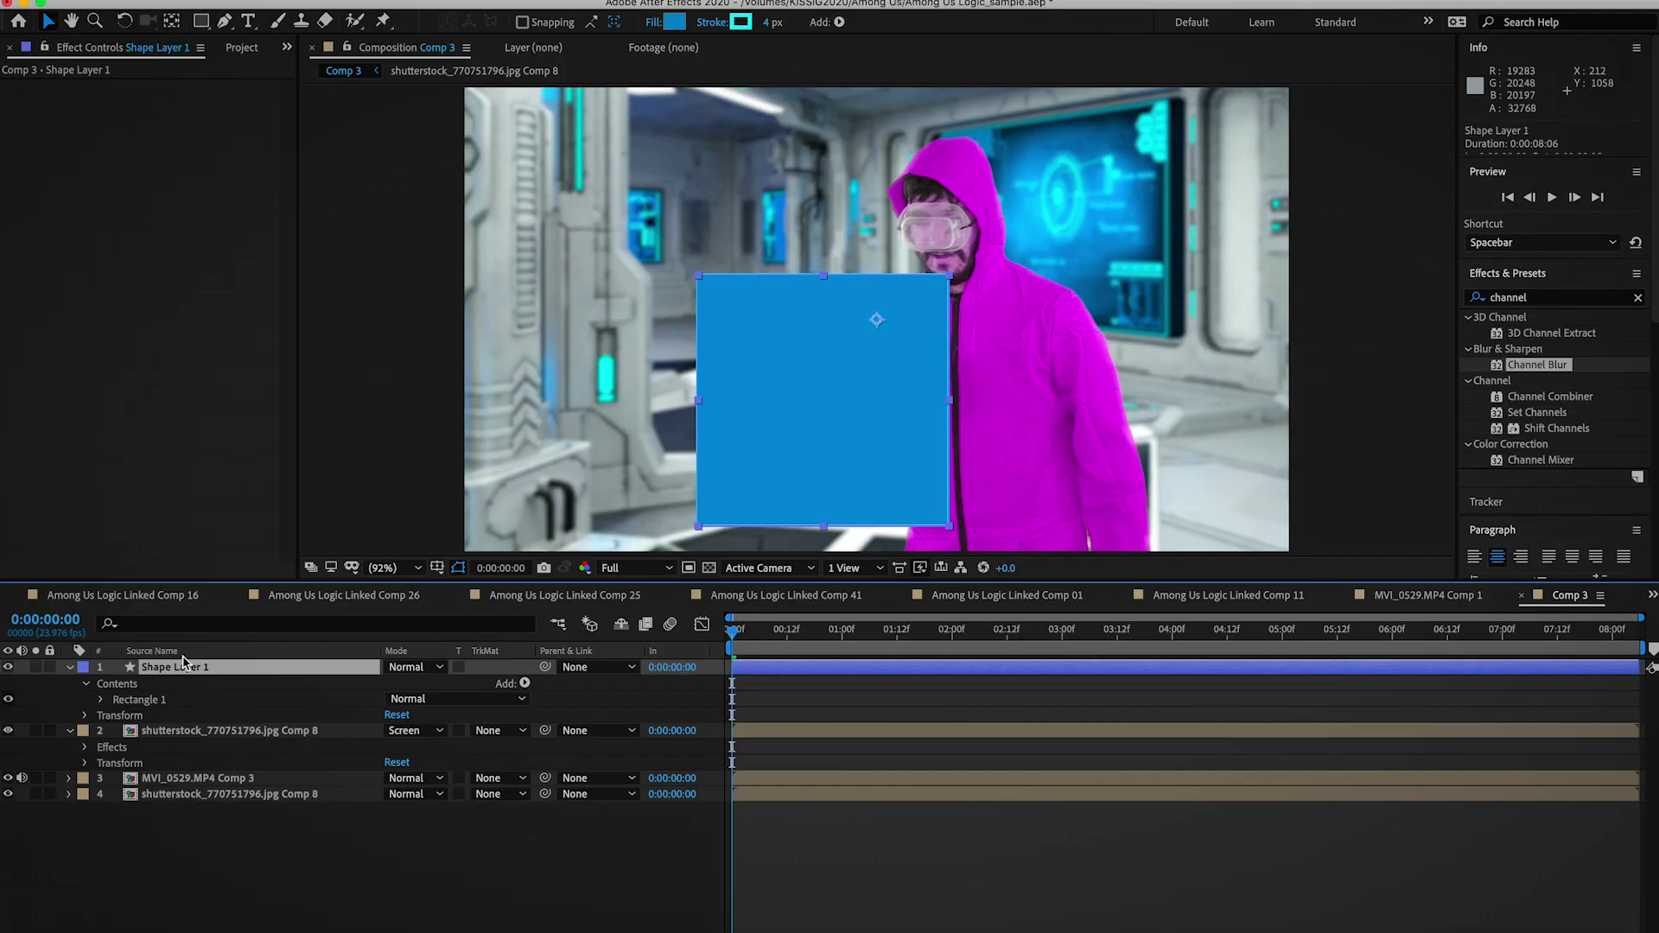
{"action": "left_click", "coordinate": [417, 667]}
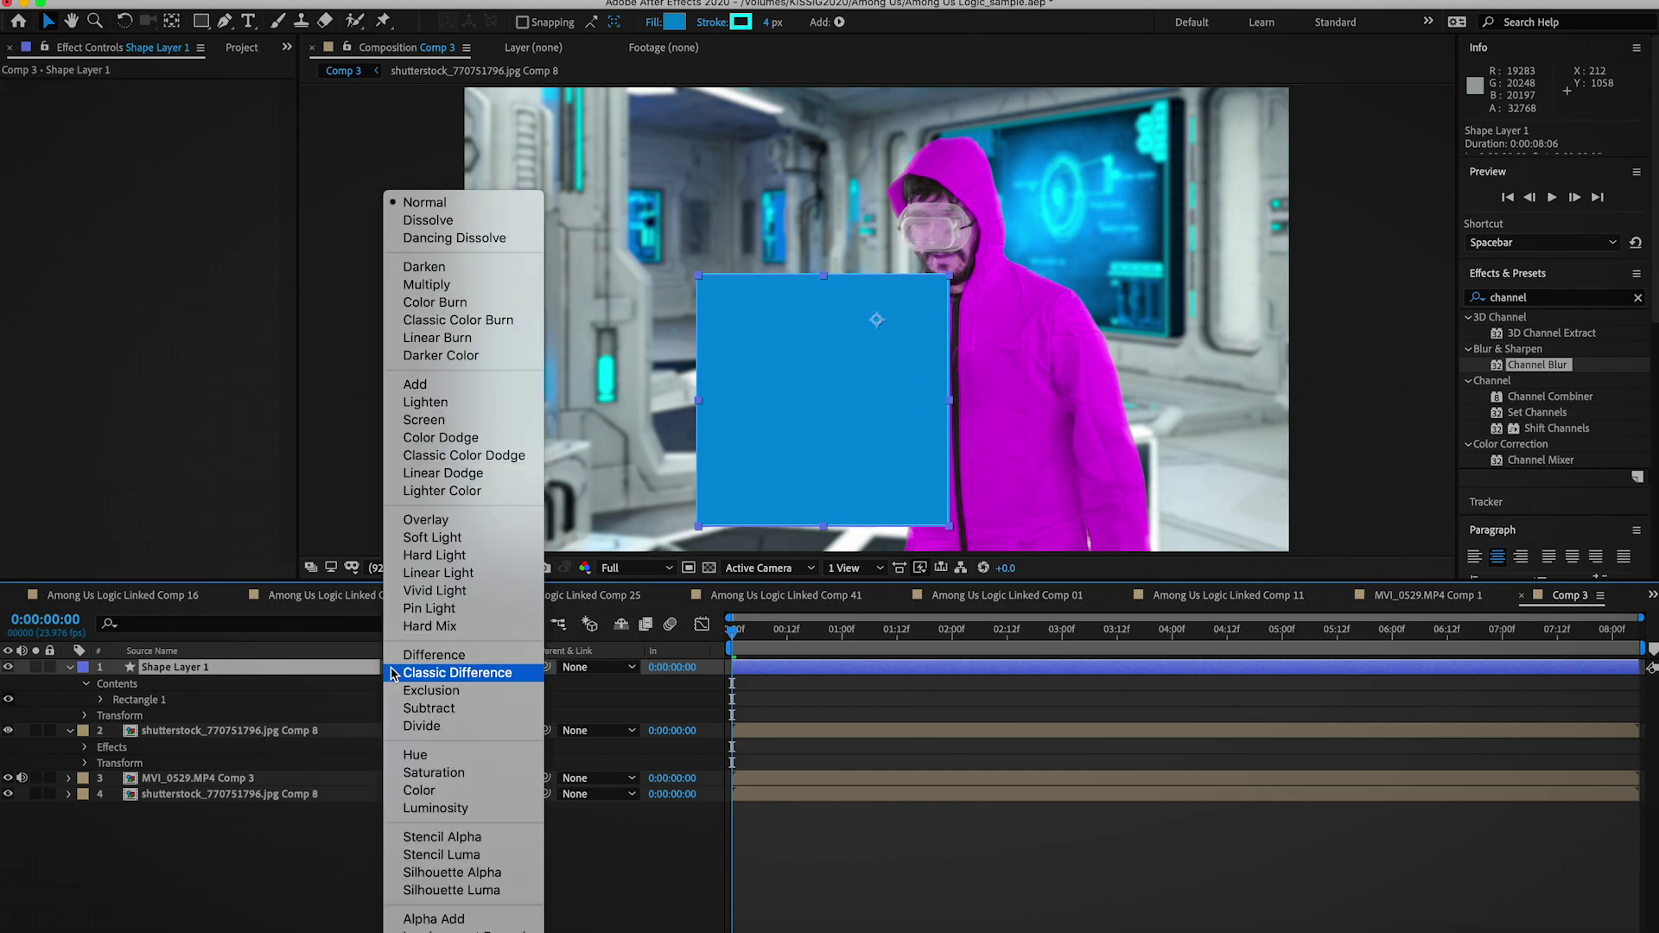
{"action": "left_click", "coordinate": [440, 420]}
{"action": "left_click", "coordinate": [818, 700]}
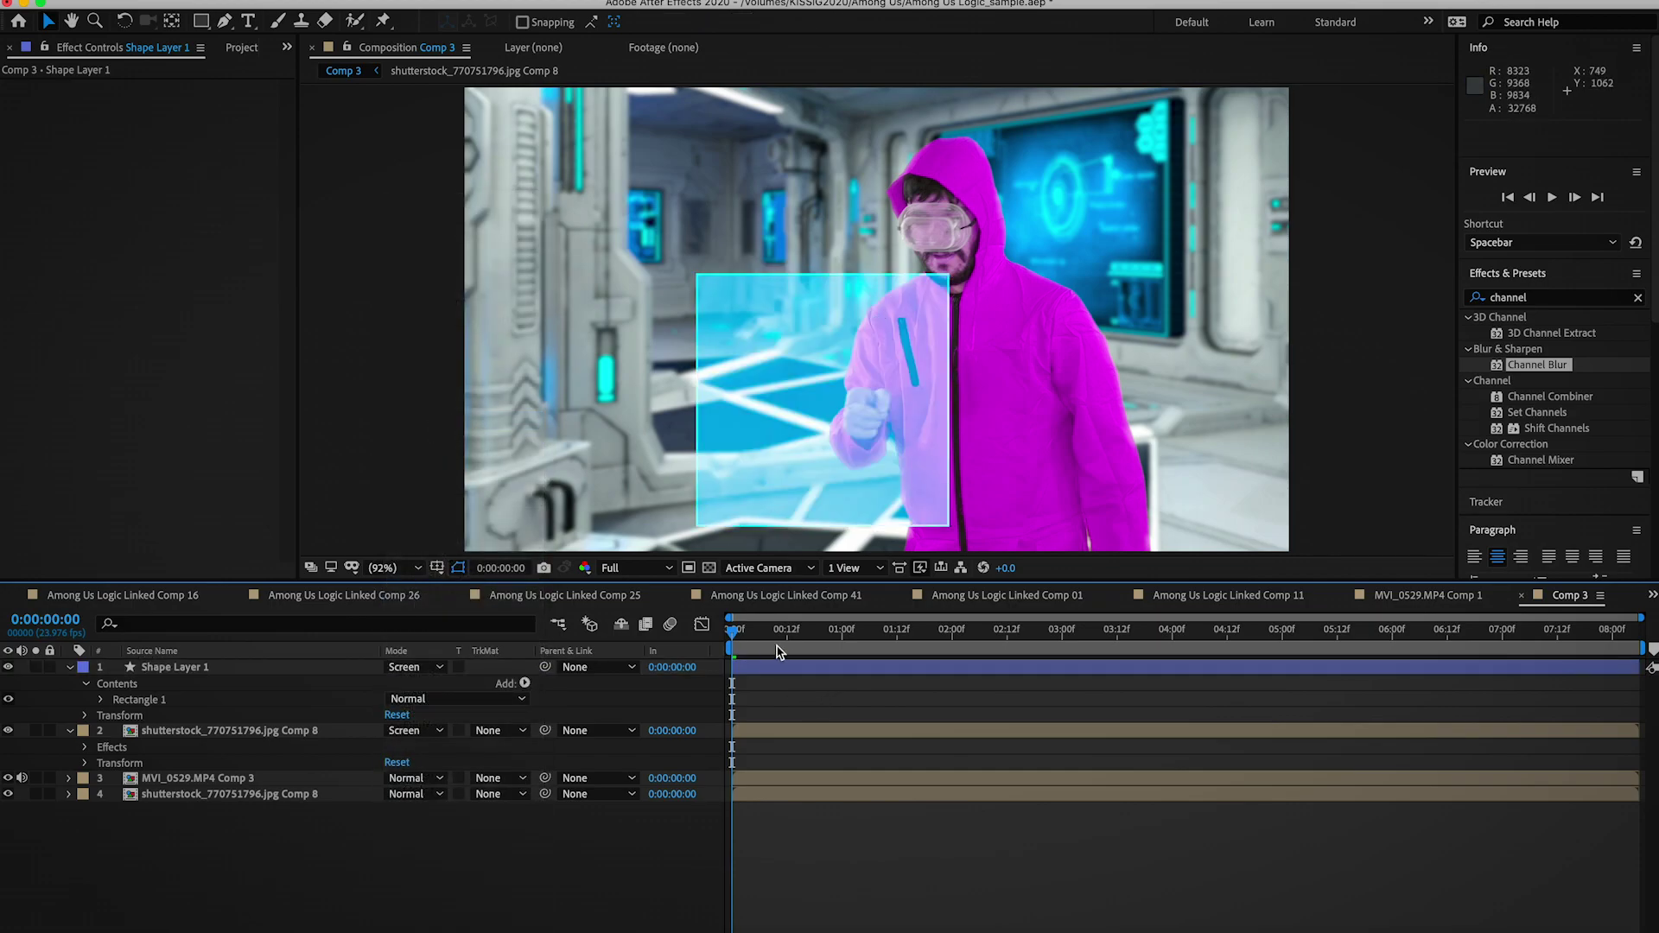
{"action": "key", "text": "space"}
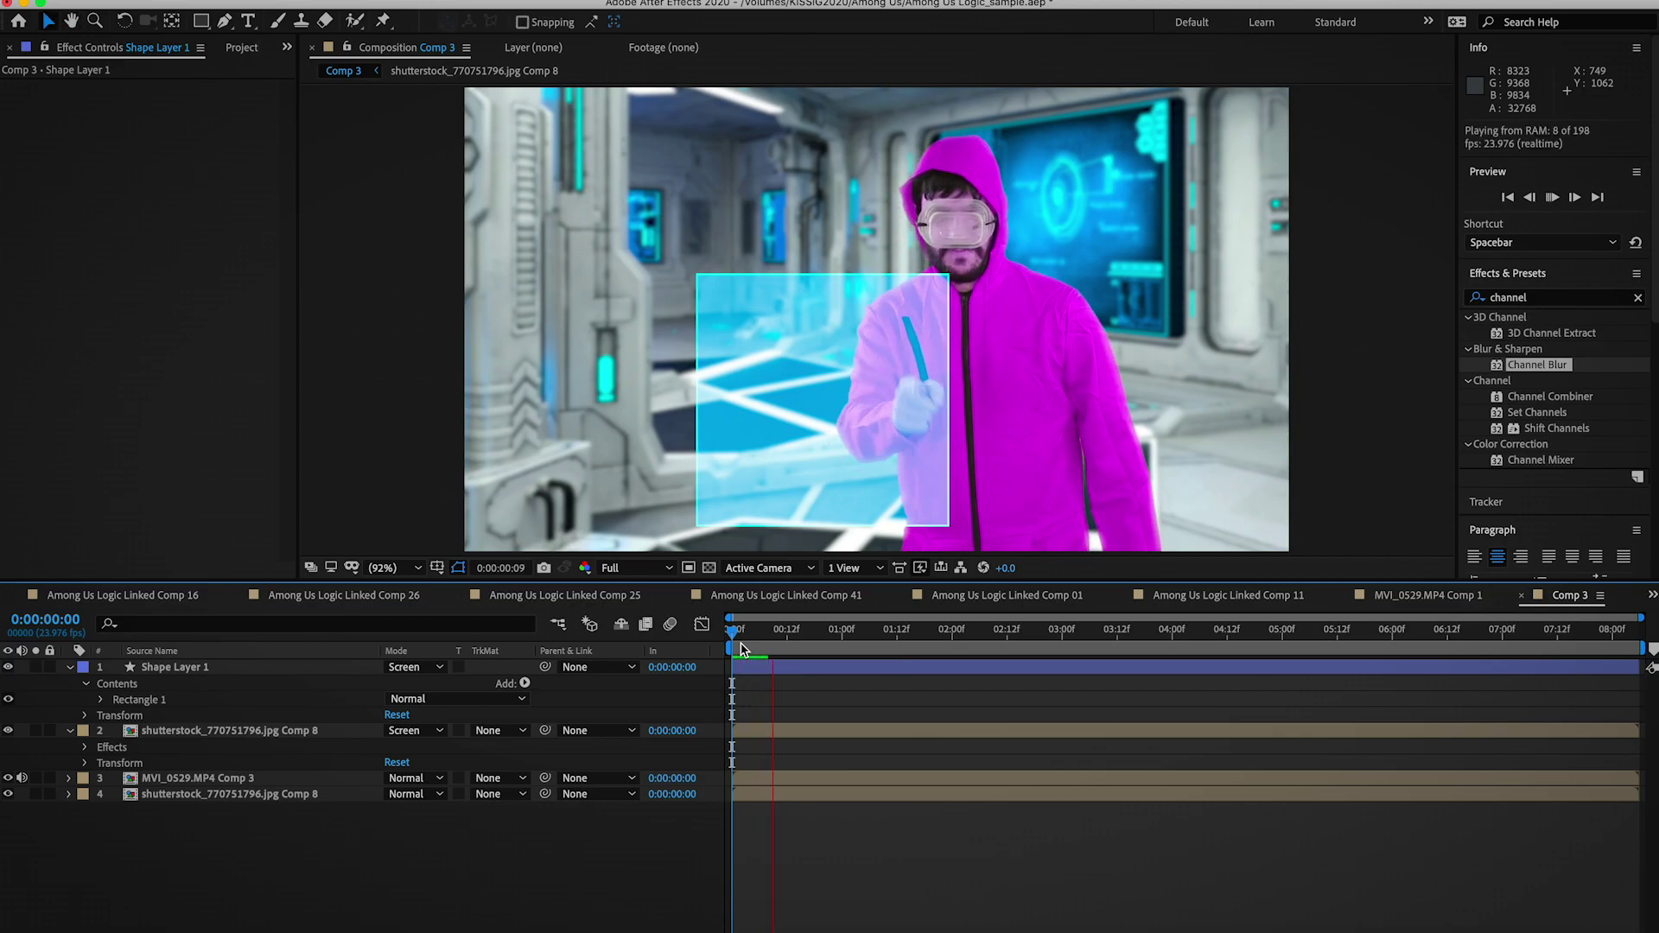
{"action": "key", "text": "space"}
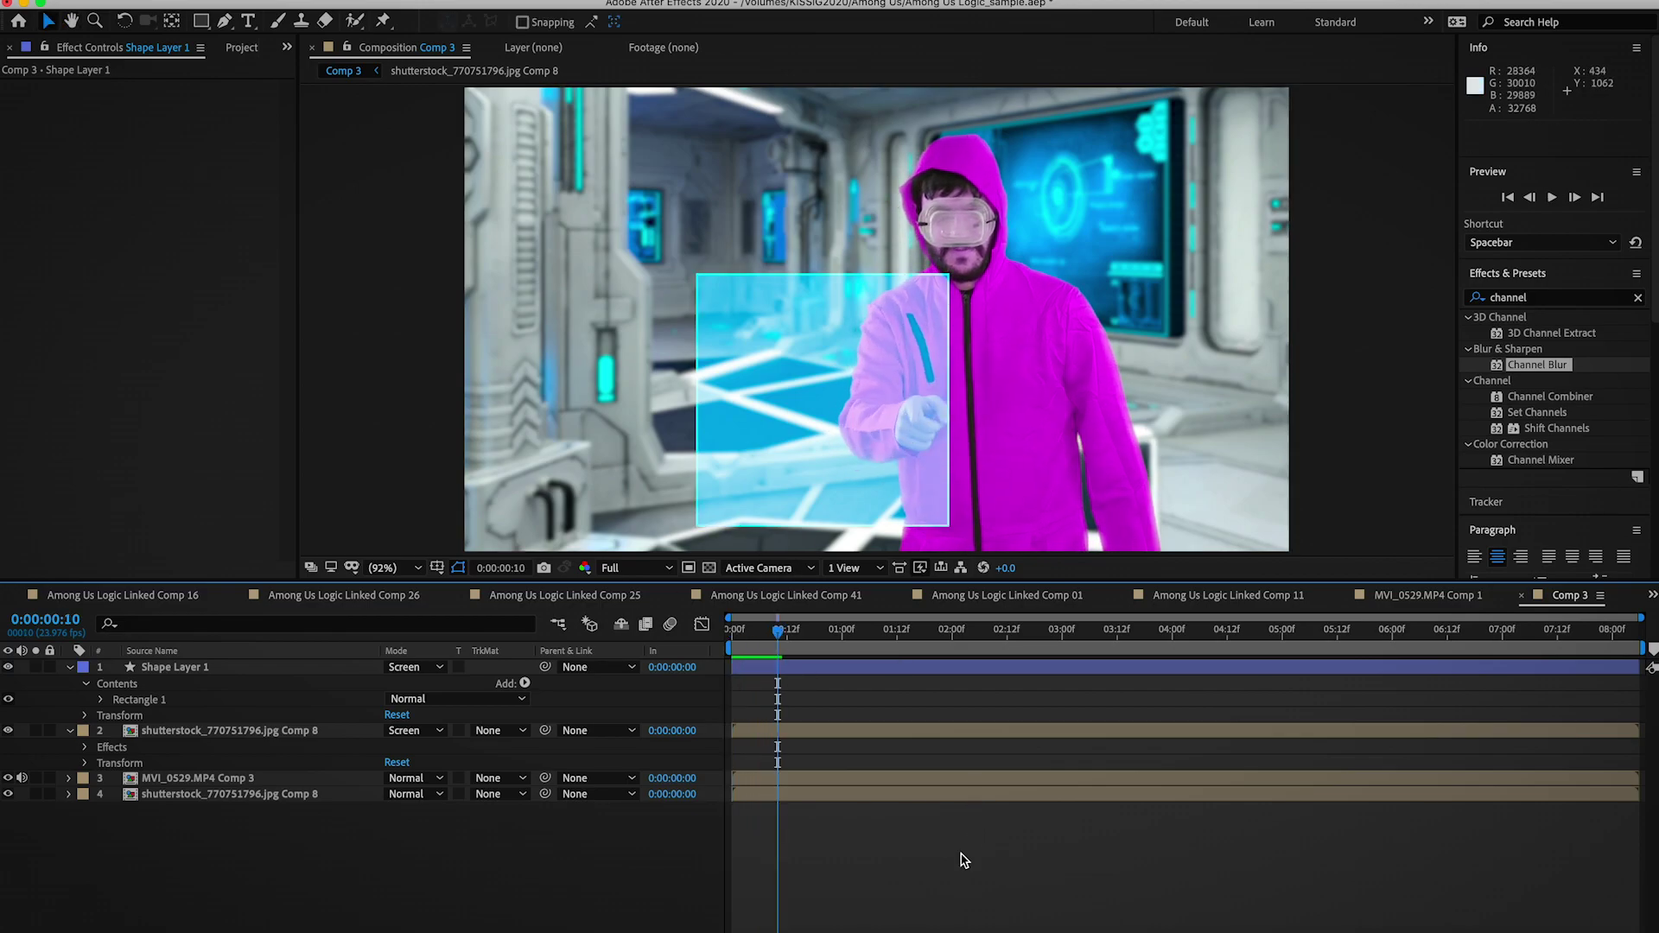
Create a new solid layer from the Layer menu
{"action": "left_click", "coordinate": [336, 0]}
{"action": "mouse_move", "coordinate": [342, 13]}
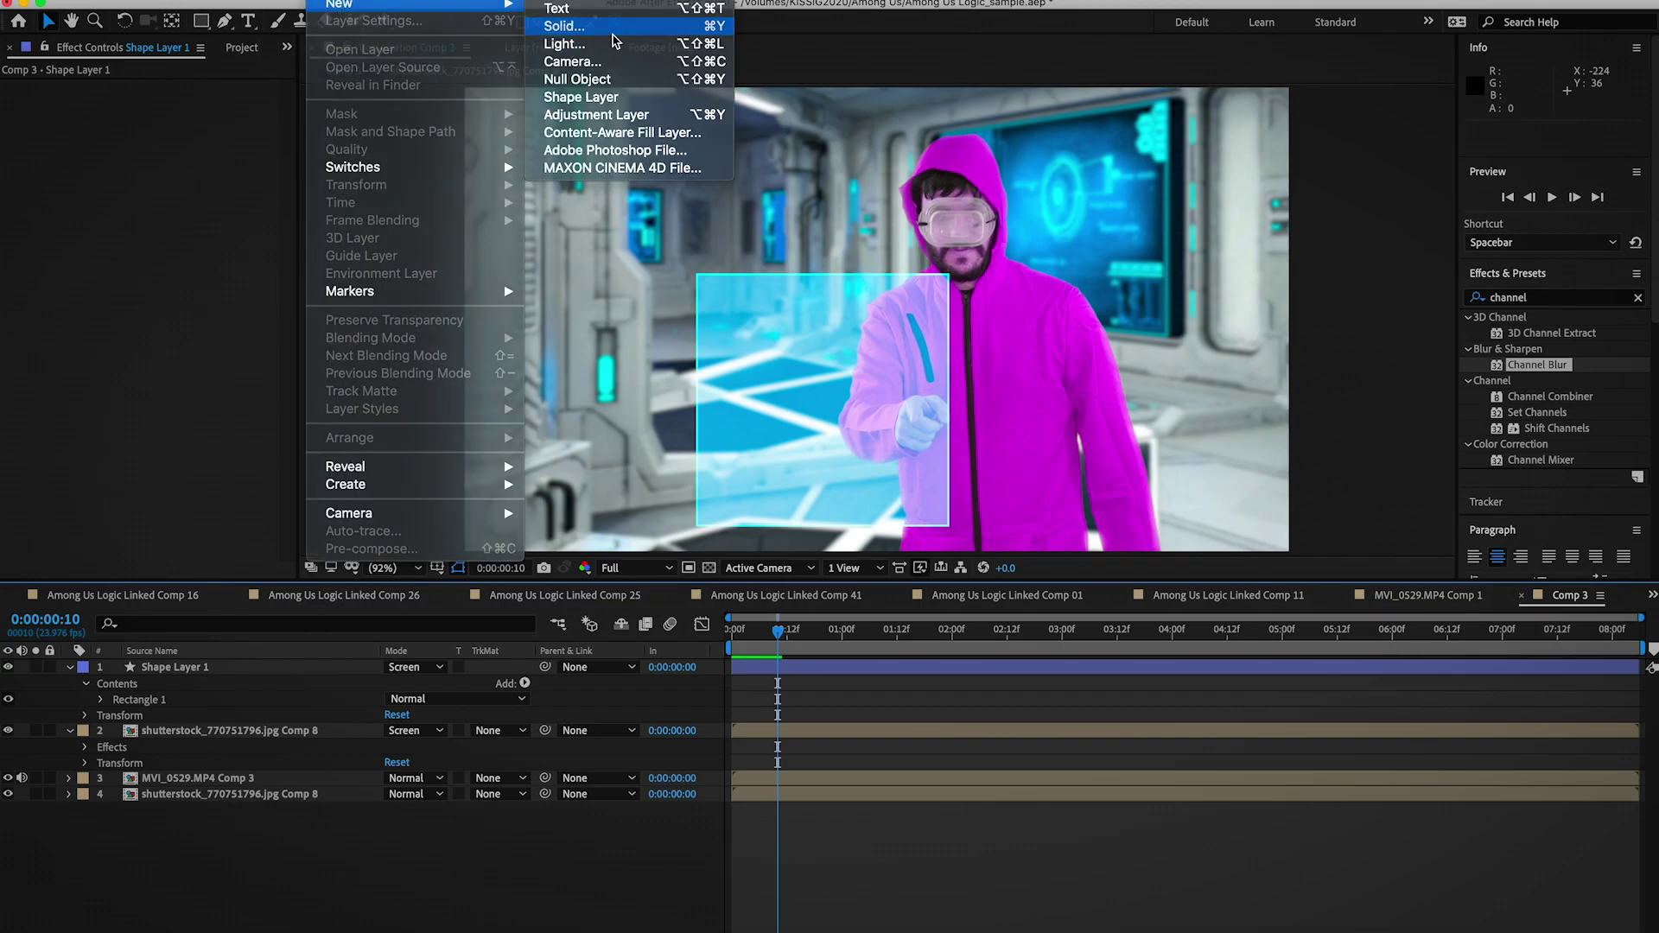
{"action": "left_click", "coordinate": [613, 35]}
Make the new solid a light cyan colour and create it
{"action": "left_click", "coordinate": [195, 394]}
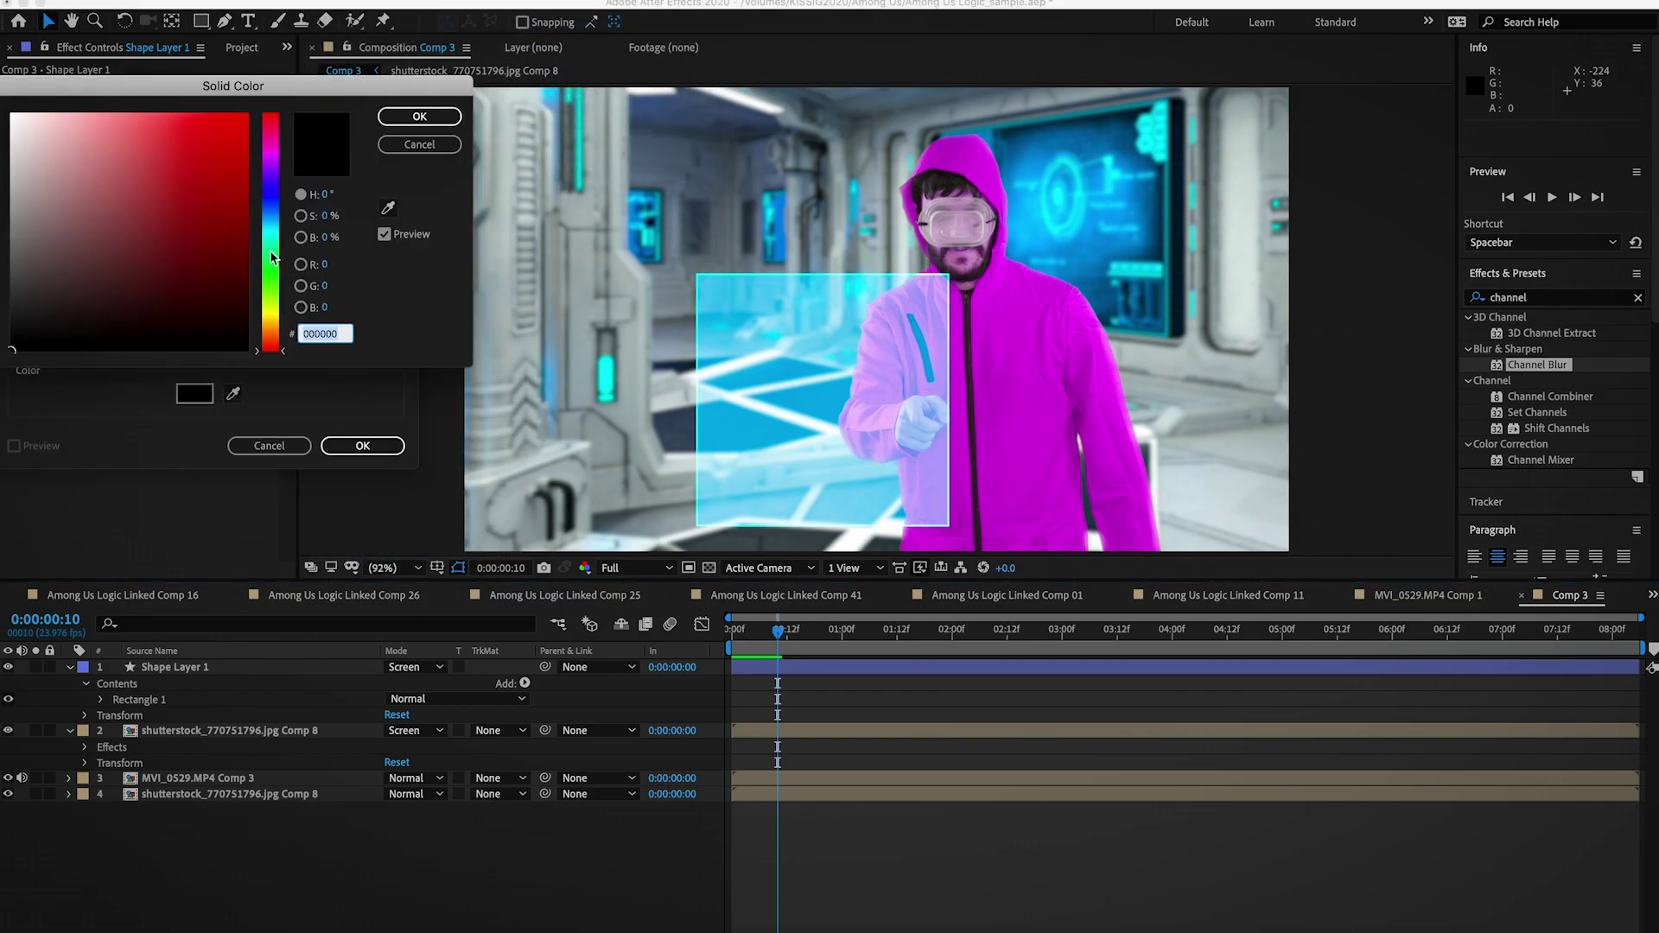
{"action": "left_click_drag", "start_coordinate": [271, 255], "coordinate": [268, 235]}
{"action": "left_click_drag", "start_coordinate": [103, 111], "coordinate": [101, 125]}
{"action": "left_click", "coordinate": [413, 120]}
{"action": "left_click", "coordinate": [365, 445]}
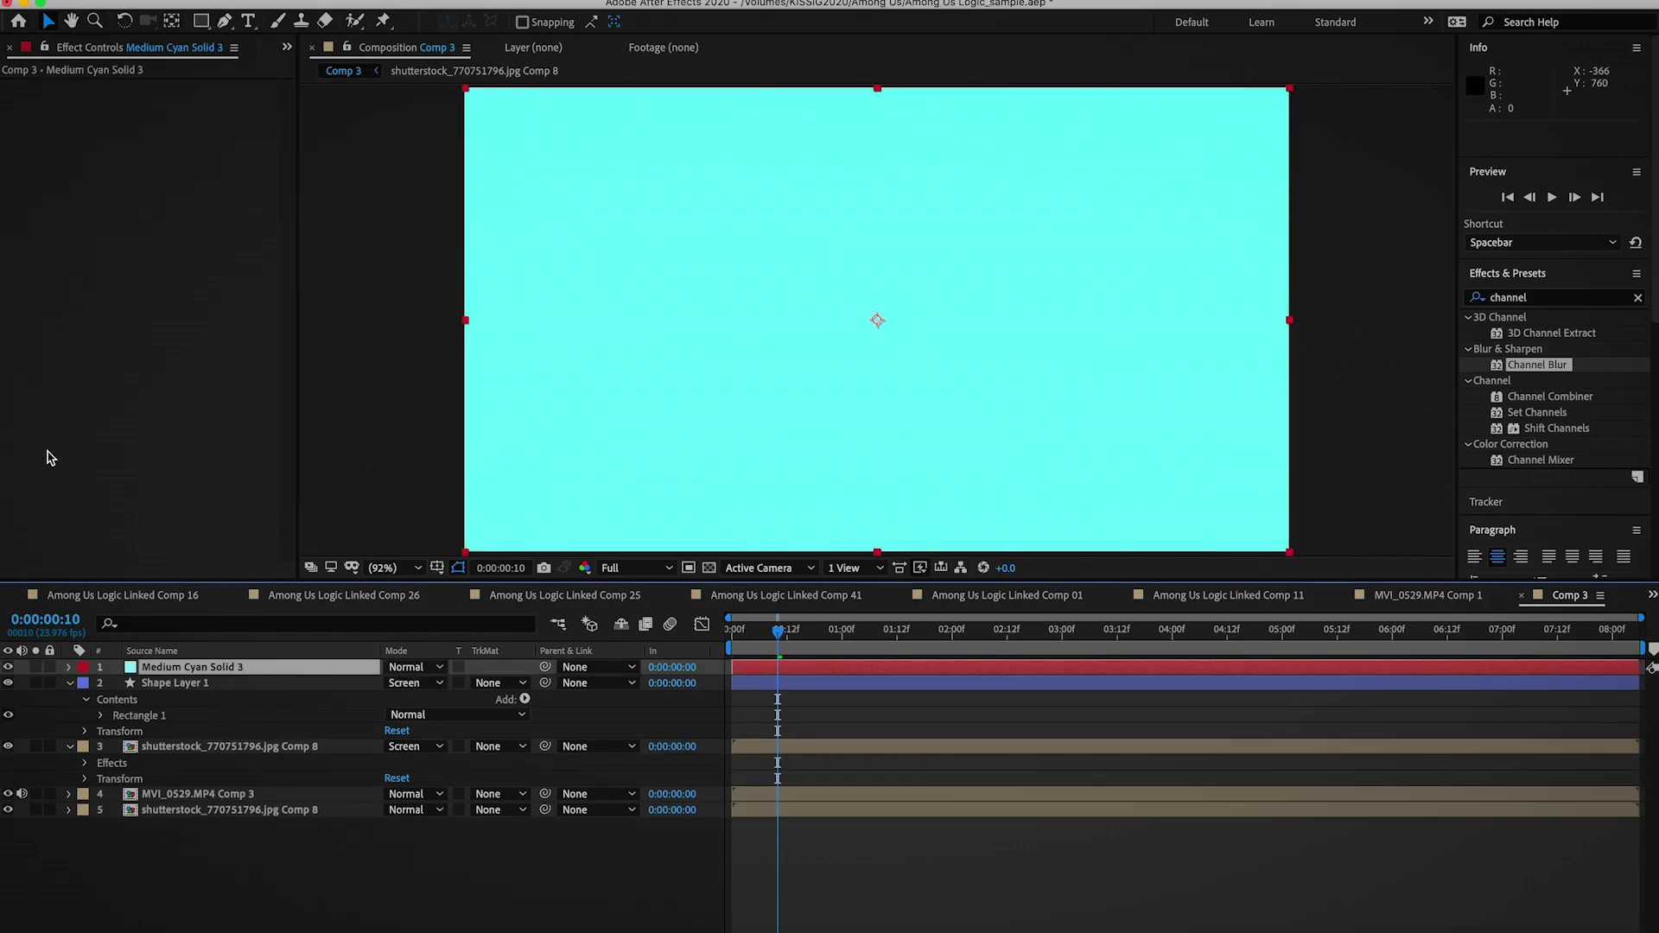
Draw a rectangle mask around the actor's fingertip and enlarge it up and left
{"action": "left_click", "coordinate": [7, 667]}
{"action": "left_click", "coordinate": [201, 22]}
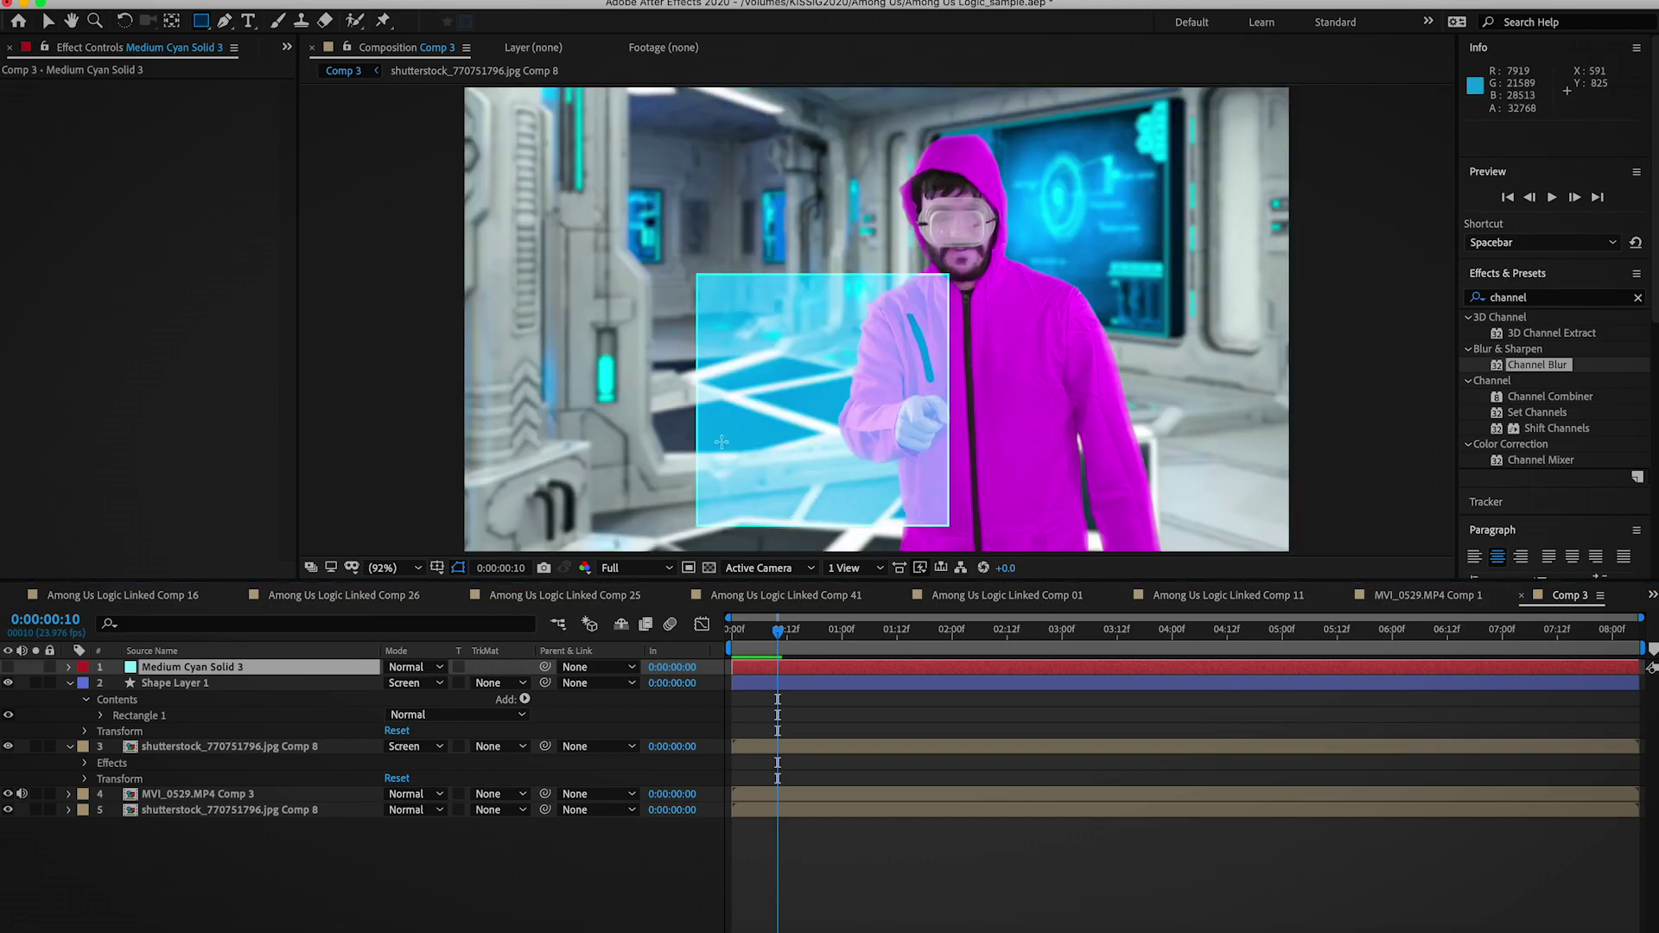
{"action": "mouse_move", "coordinate": [888, 381]}
{"action": "left_mouse_down"}
{"action": "mouse_move", "coordinate": [888, 425]}
{"action": "mouse_move", "coordinate": [950, 441]}
{"action": "left_mouse_up"}
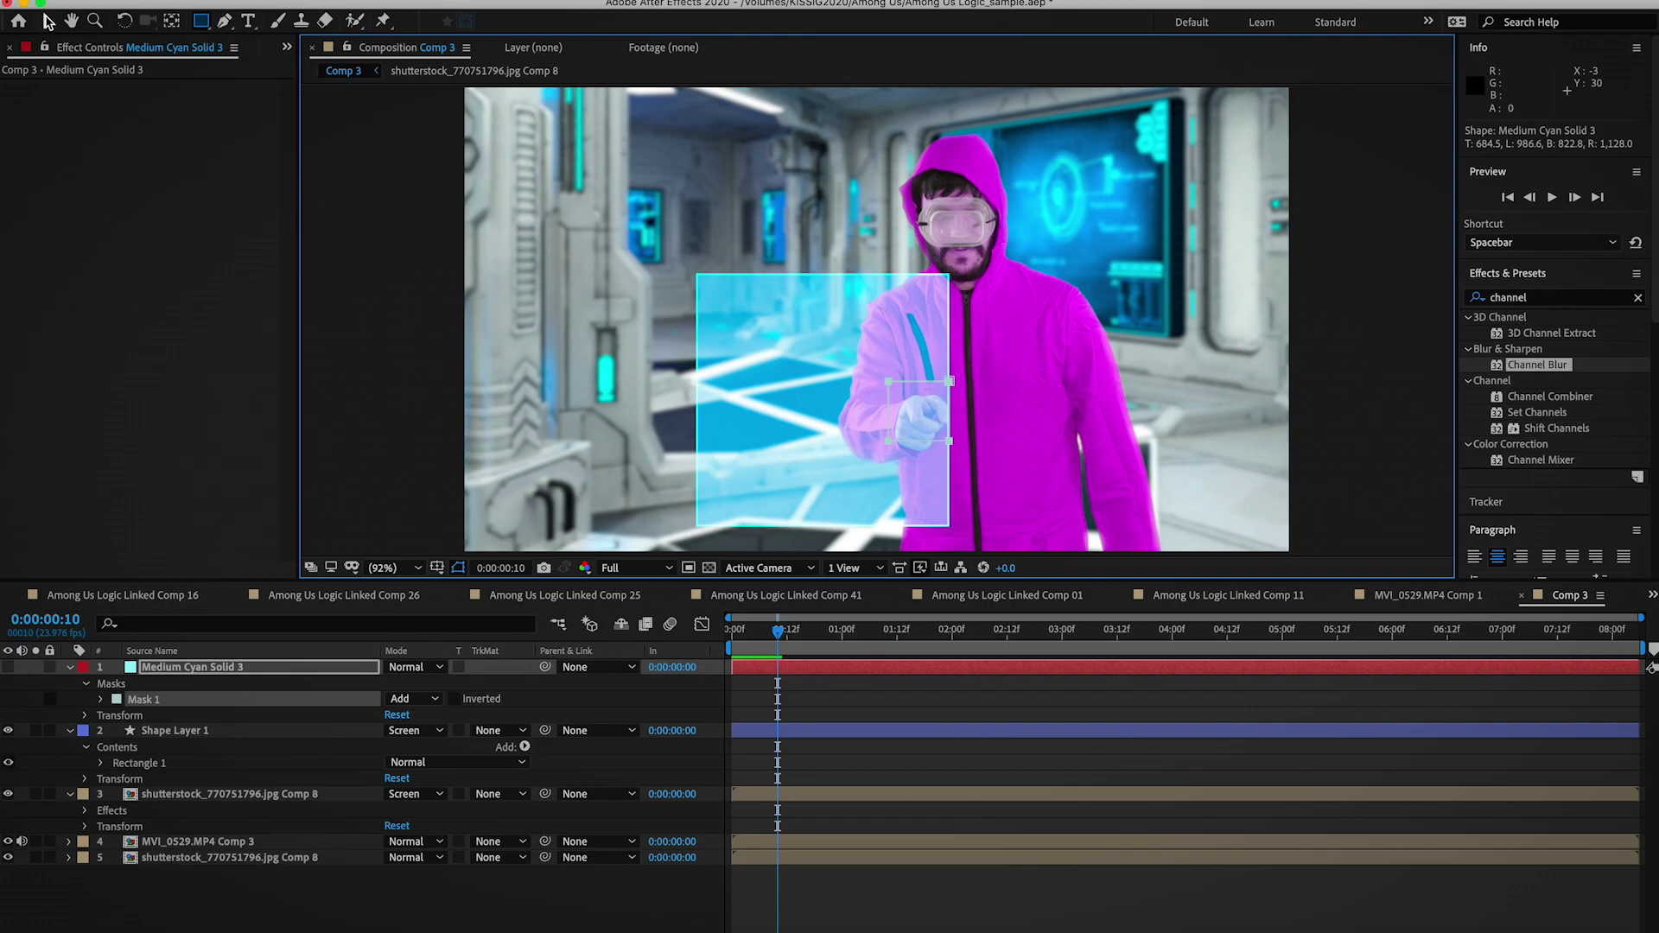
{"action": "left_click", "coordinate": [48, 21]}
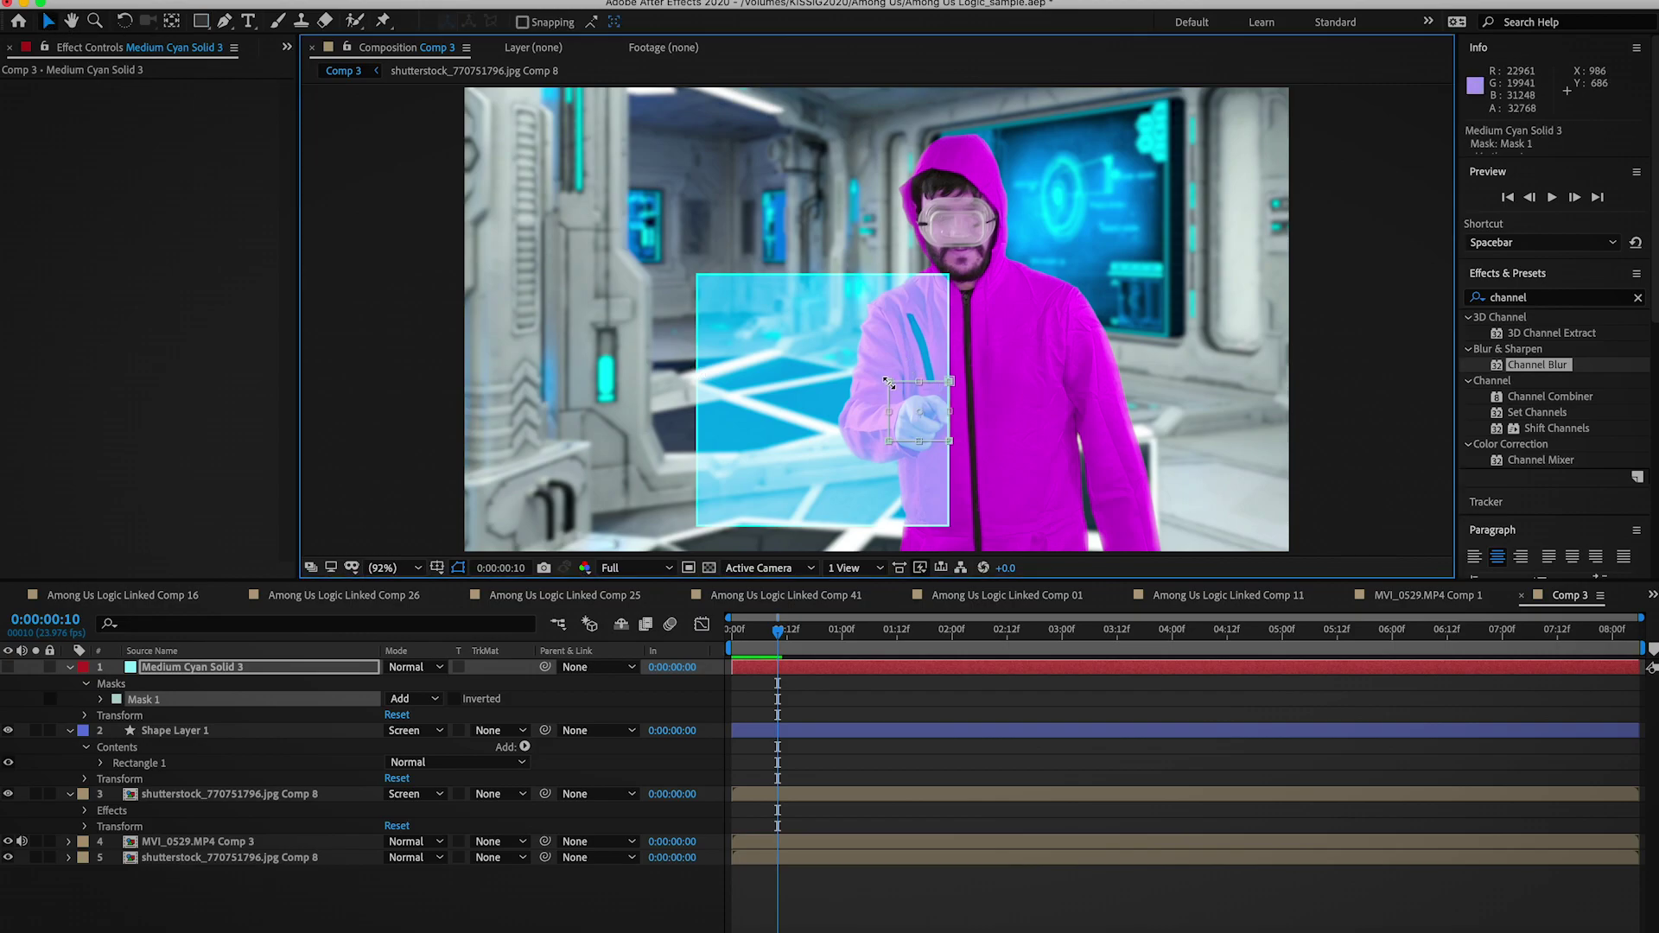
{"action": "left_click_drag", "start_coordinate": [888, 381], "coordinate": [866, 368]}
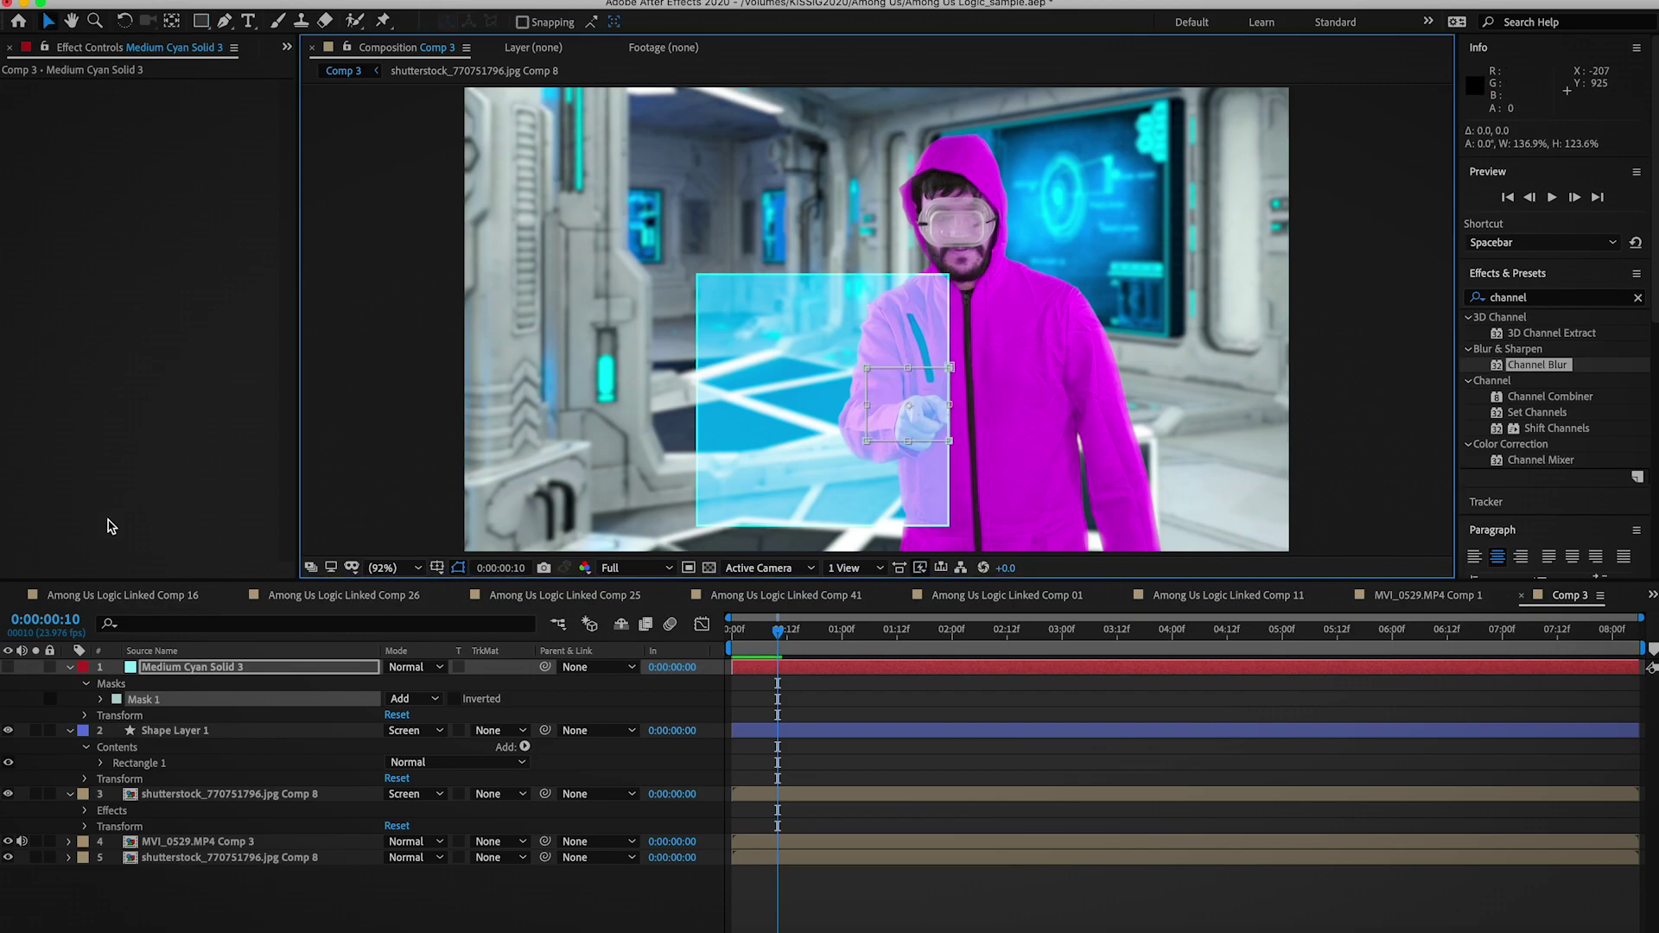
{"action": "left_click", "coordinate": [9, 667]}
Feather the mask to 37 and set the cyan solid's mode to Screen
{"action": "left_click", "coordinate": [100, 699]}
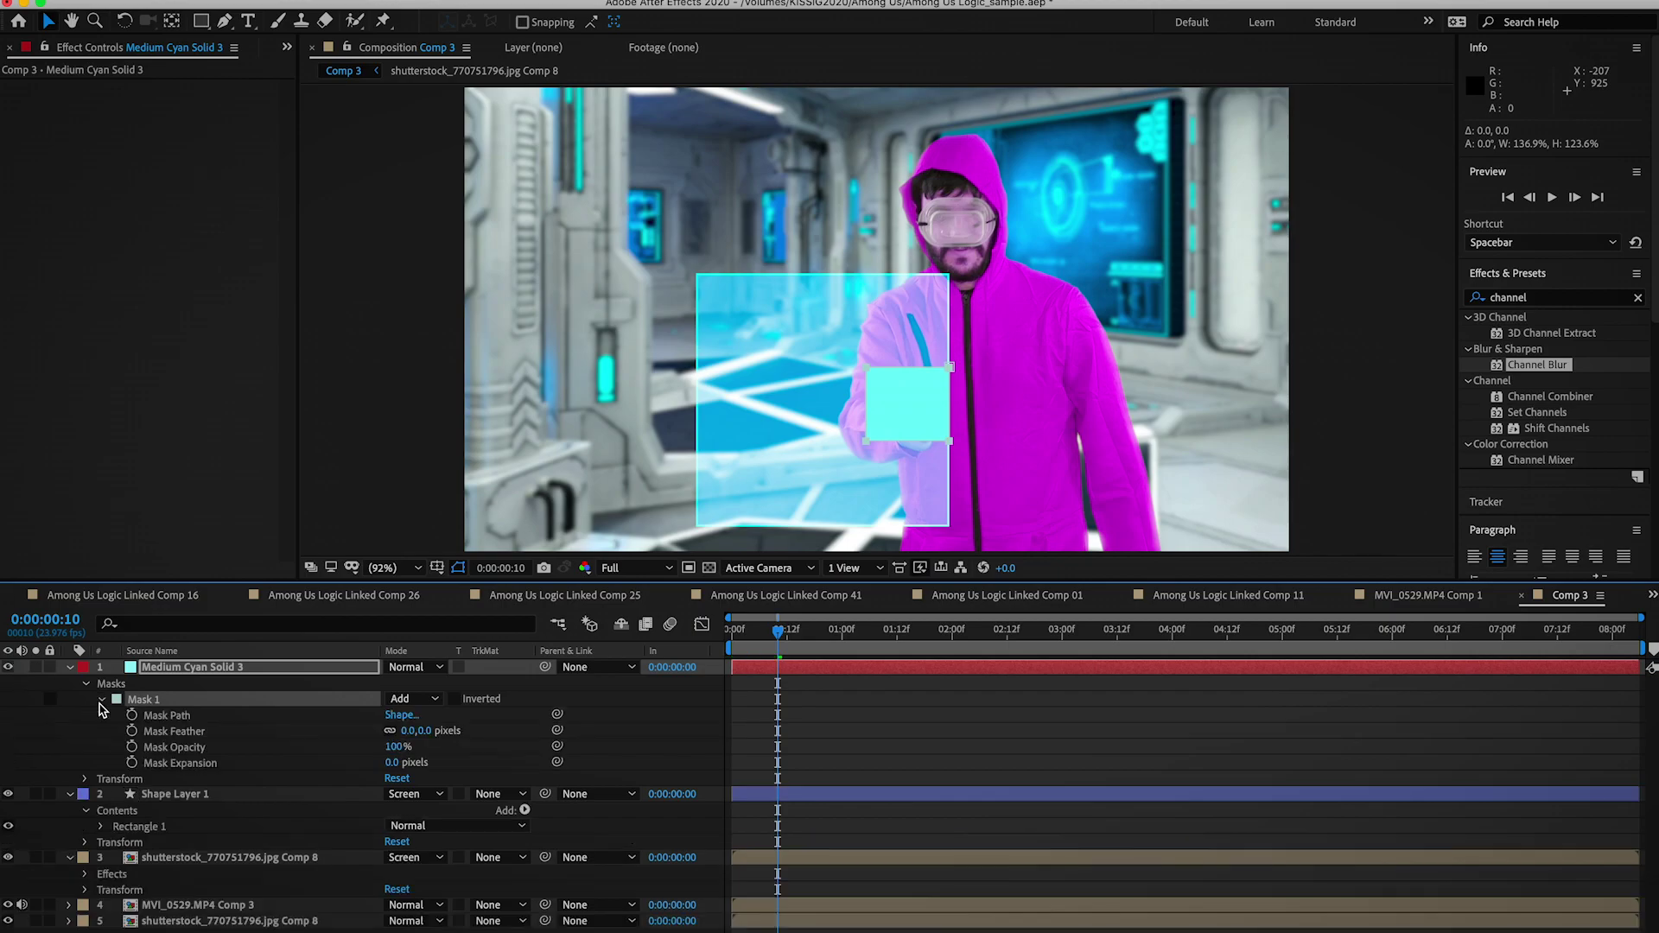
{"action": "left_click_drag", "start_coordinate": [413, 731], "coordinate": [473, 746]}
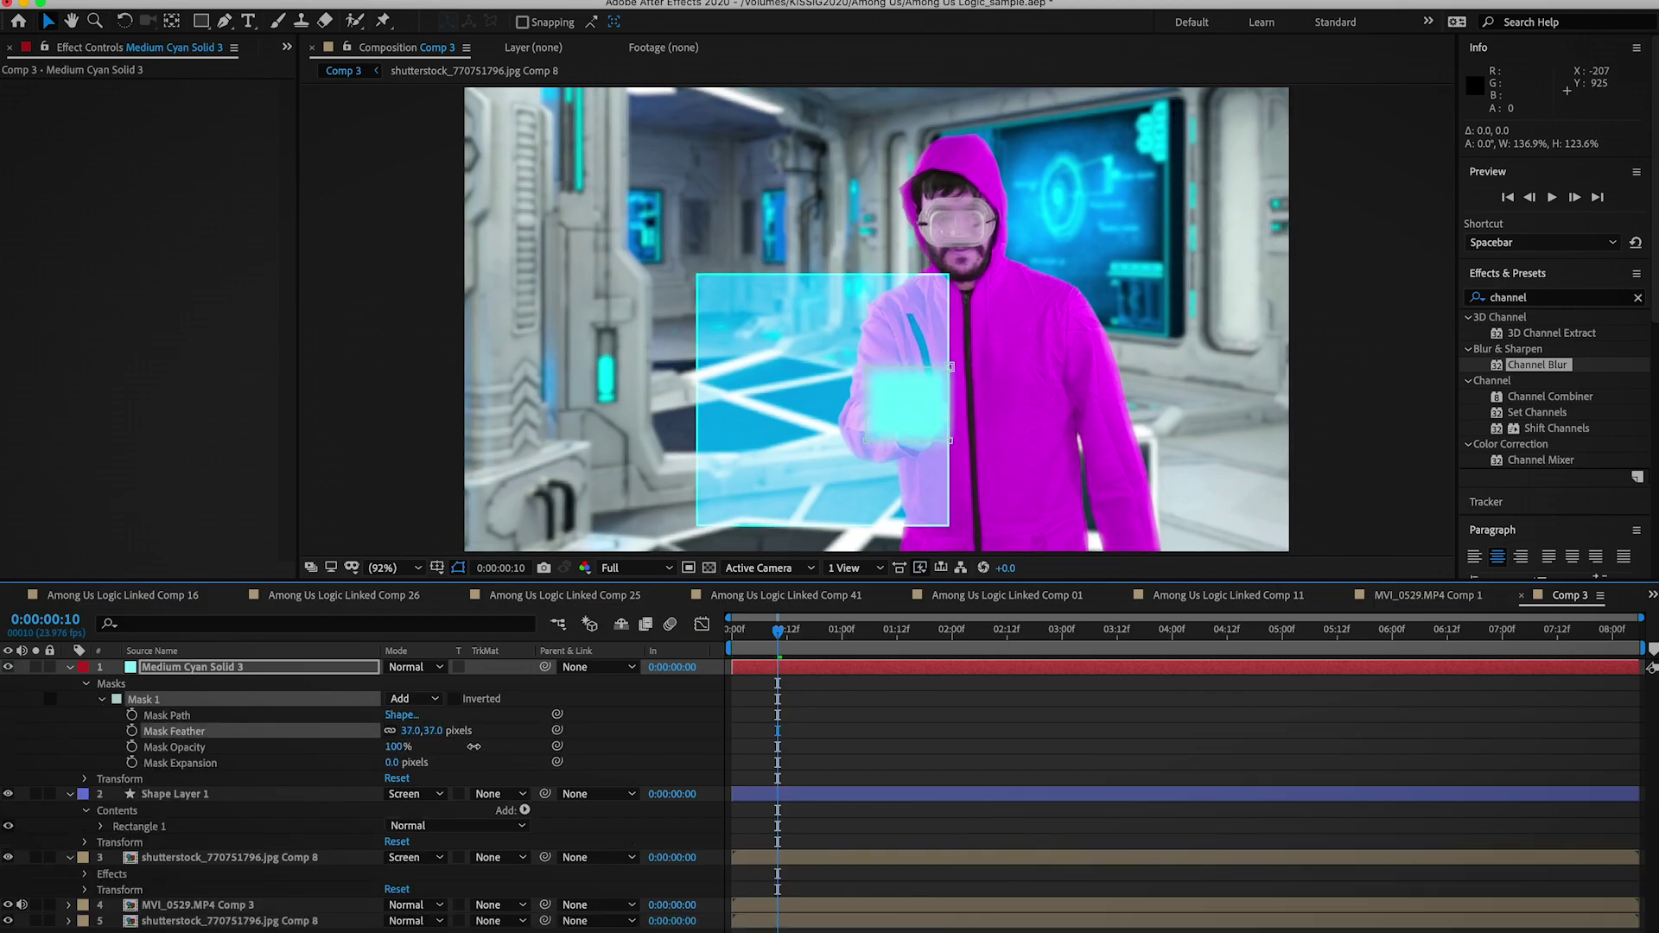
{"action": "left_click", "coordinate": [436, 667]}
{"action": "left_click", "coordinate": [432, 420]}
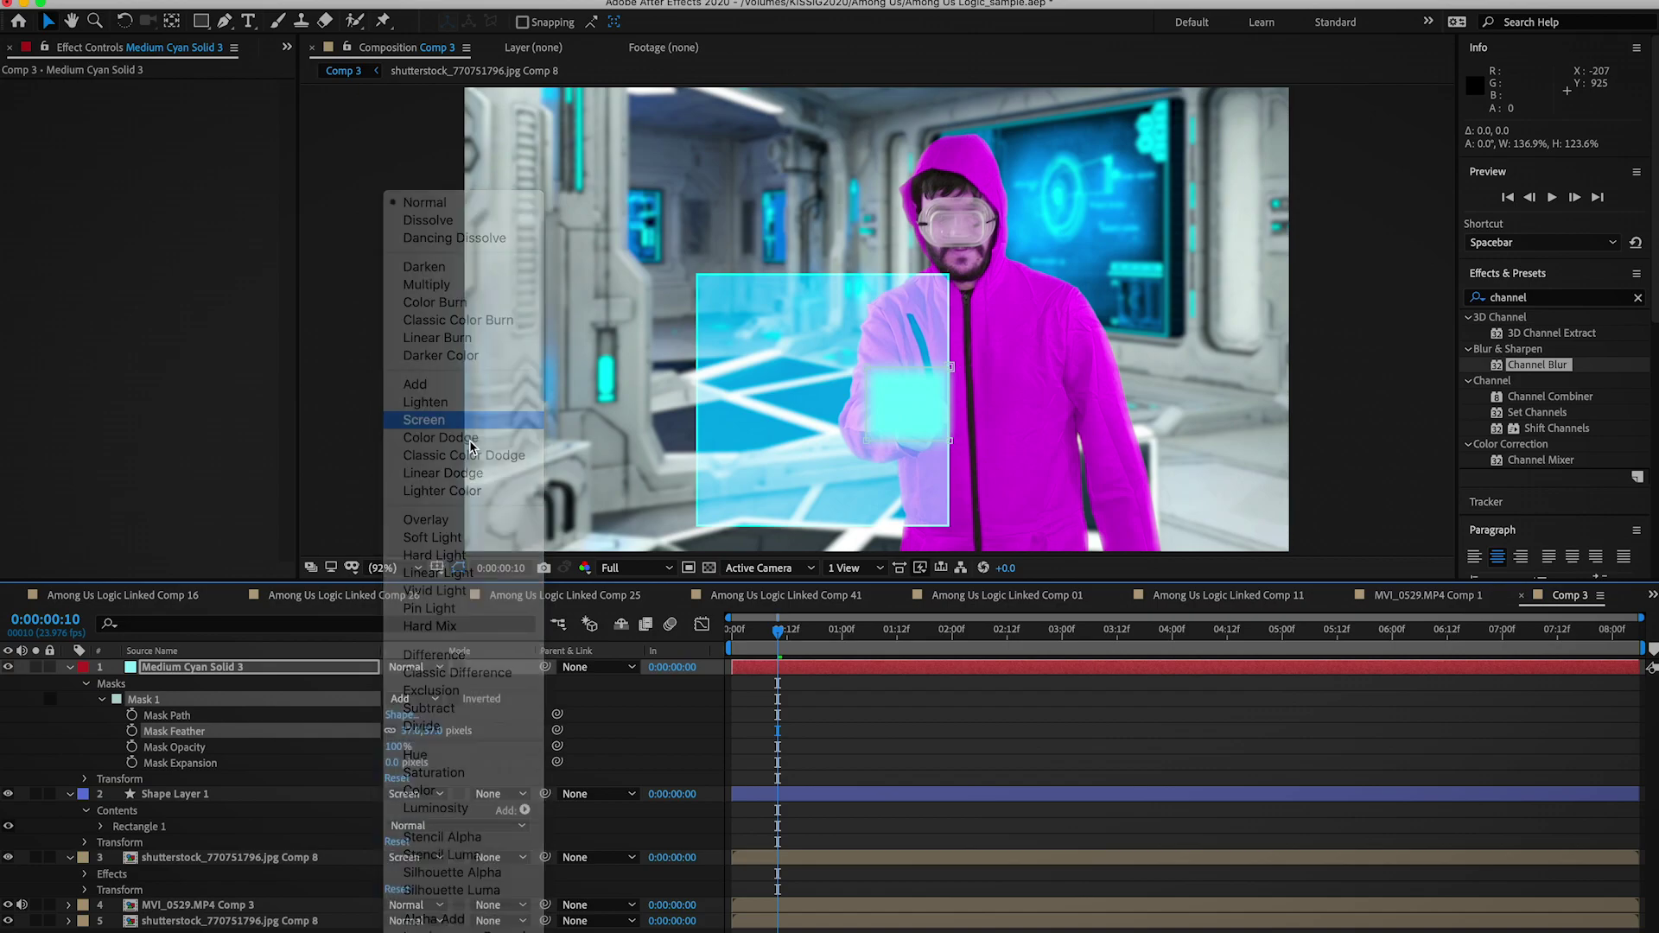
{"action": "left_click", "coordinate": [918, 769]}
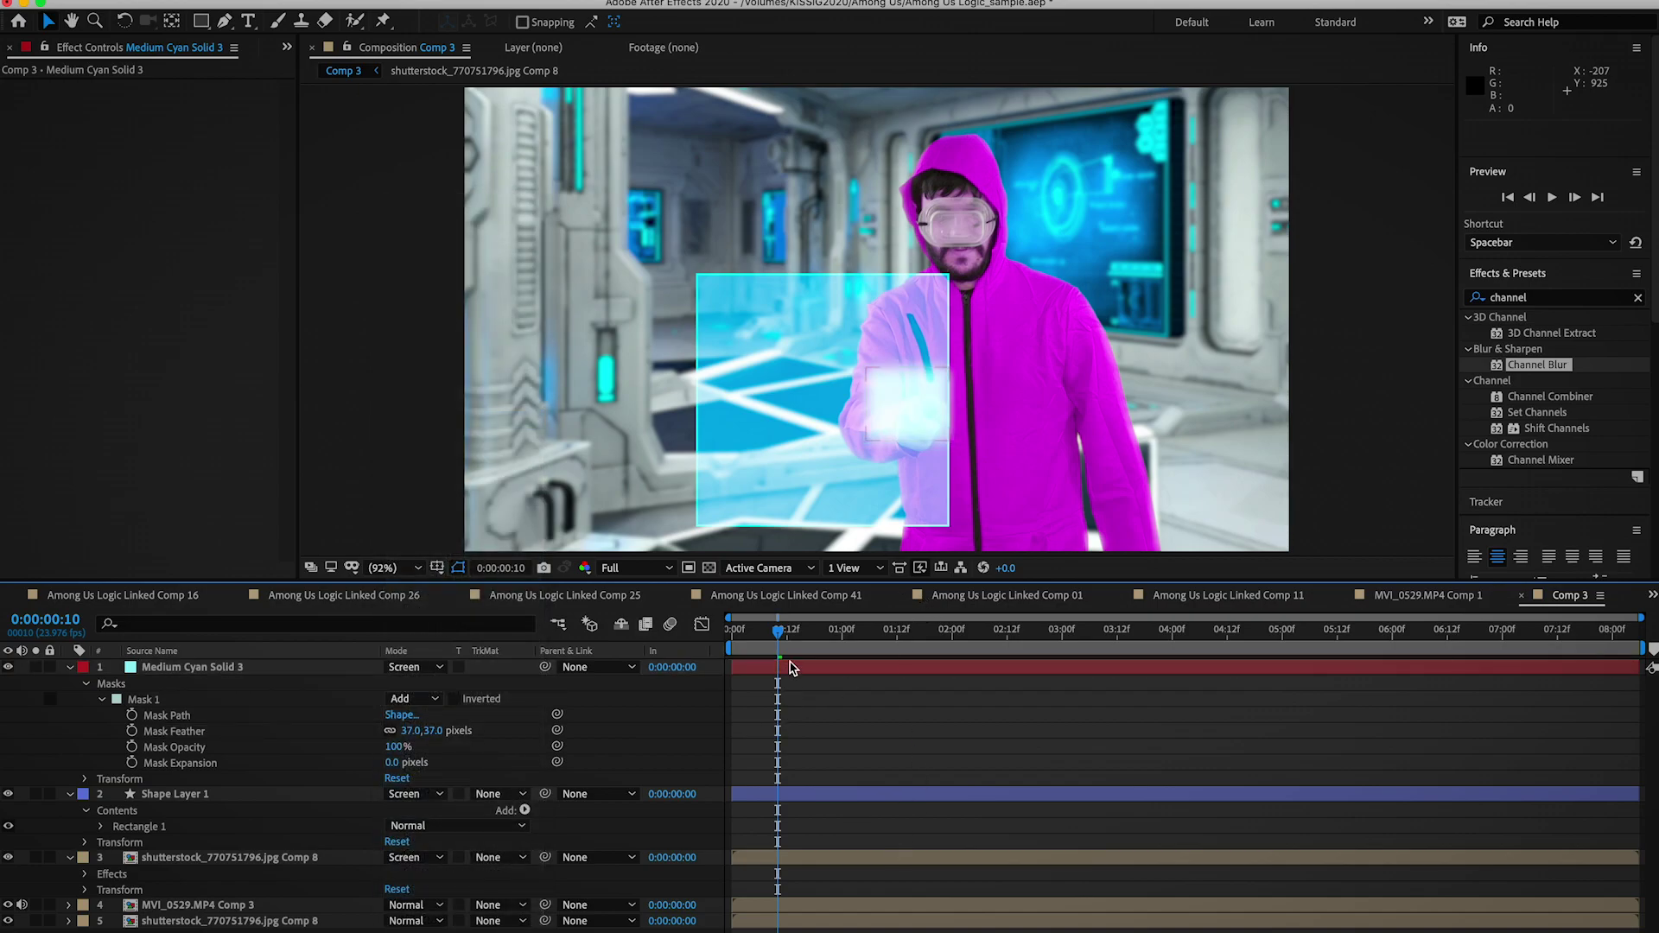
{"action": "mouse_move", "coordinate": [777, 646]}
{"action": "left_mouse_down"}
{"action": "mouse_move", "coordinate": [751, 646]}
{"action": "mouse_move", "coordinate": [792, 647]}
{"action": "mouse_move", "coordinate": [748, 647]}
{"action": "mouse_move", "coordinate": [764, 646]}
{"action": "left_mouse_up"}
Keyframe the cyan solid's opacity at 100% on contact and 0% just before the touch
{"action": "left_click", "coordinate": [763, 667]}
{"action": "key", "text": "t"}
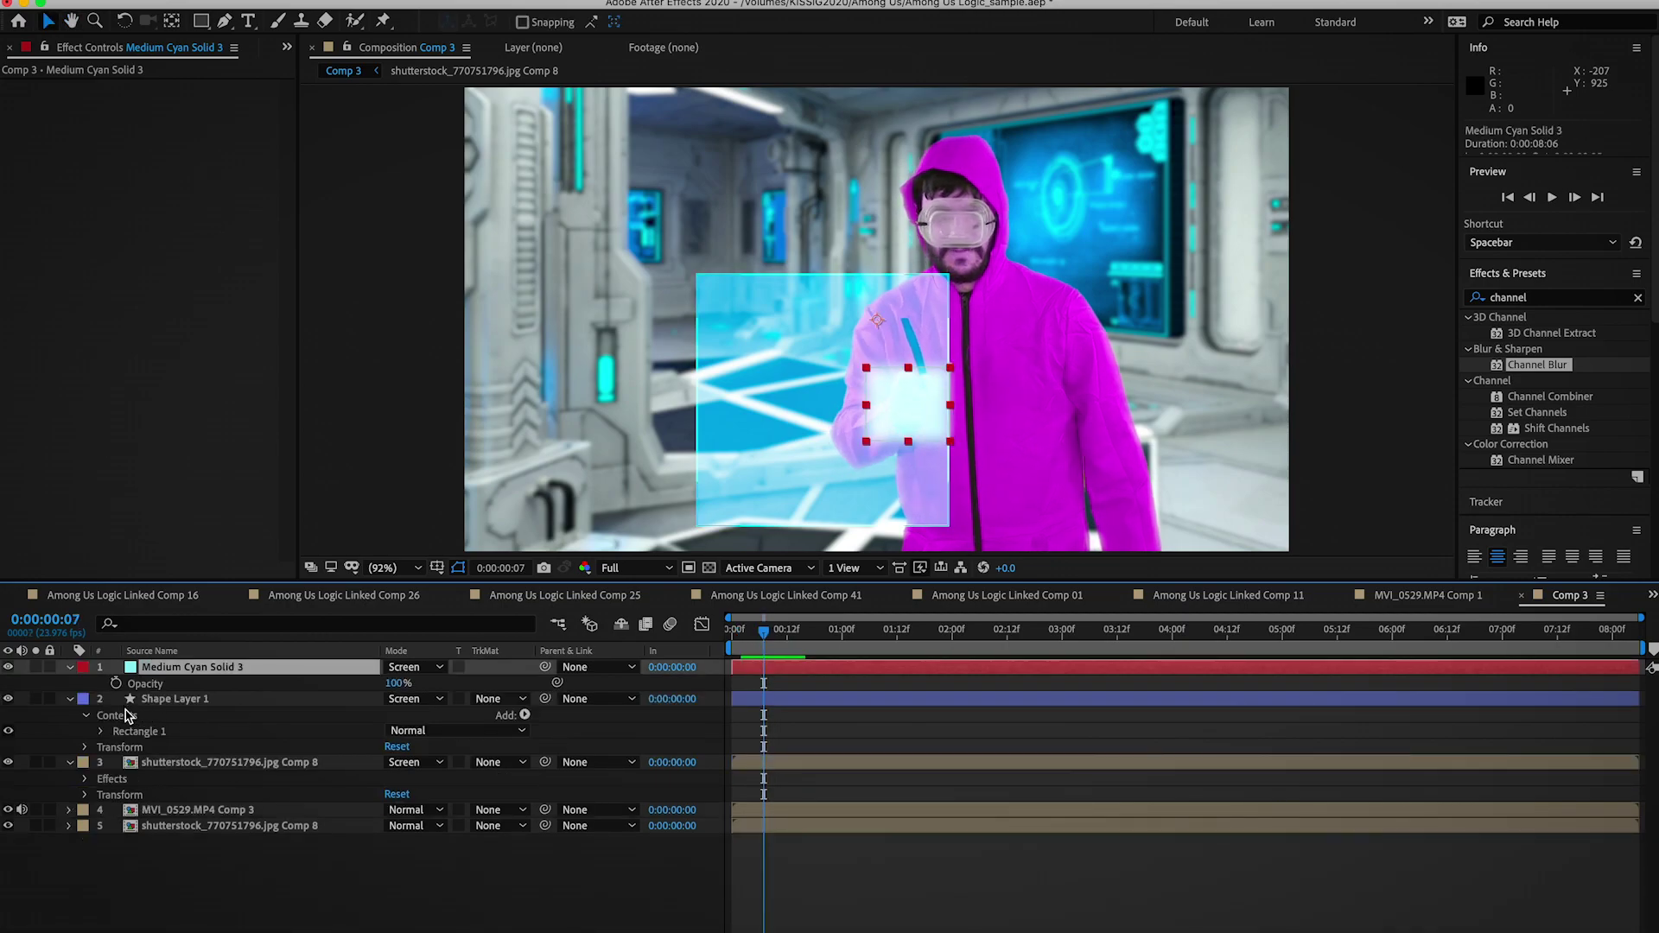
{"action": "left_click", "coordinate": [116, 682]}
{"action": "left_click_drag", "start_coordinate": [768, 656], "coordinate": [751, 648]}
{"action": "left_click_drag", "start_coordinate": [390, 680], "coordinate": [243, 675]}
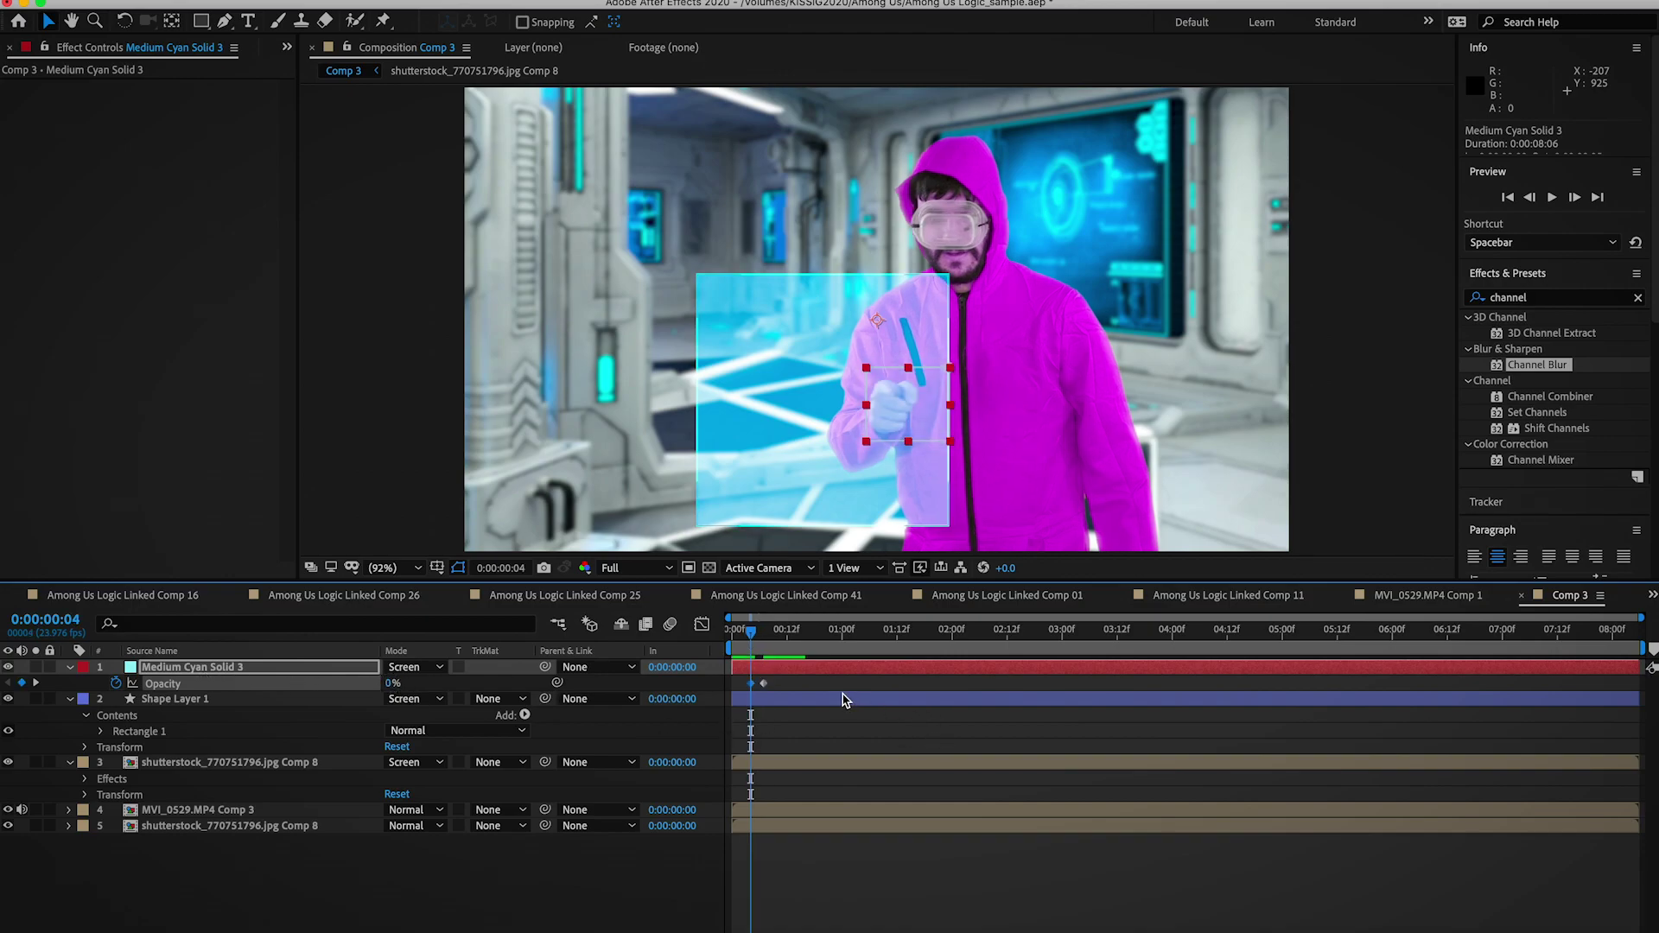
{"action": "key", "text": "space"}
{"action": "key", "text": "space"}
Add a 0% opacity keyframe a few frames after contact and preview the flash
{"action": "left_click", "coordinate": [748, 685]}
{"action": "left_click_drag", "start_coordinate": [748, 631], "coordinate": [787, 630]}
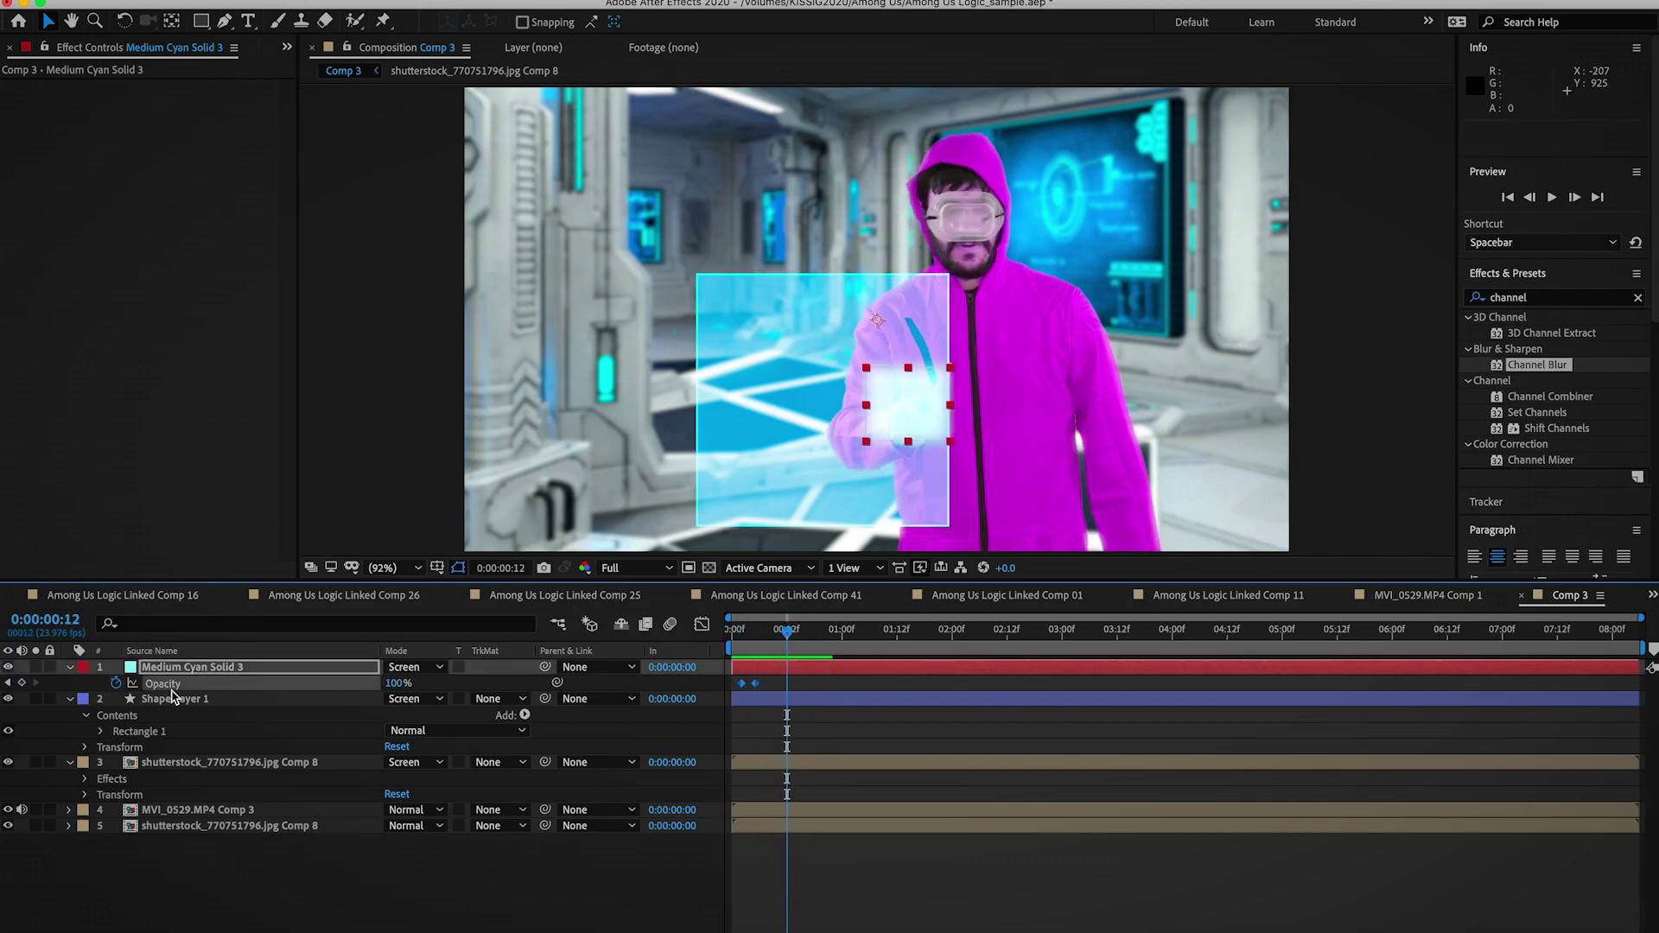
{"action": "key", "text": "Page_Down"}
{"action": "key", "text": "Page_Down"}
{"action": "key", "text": "Page_Down"}
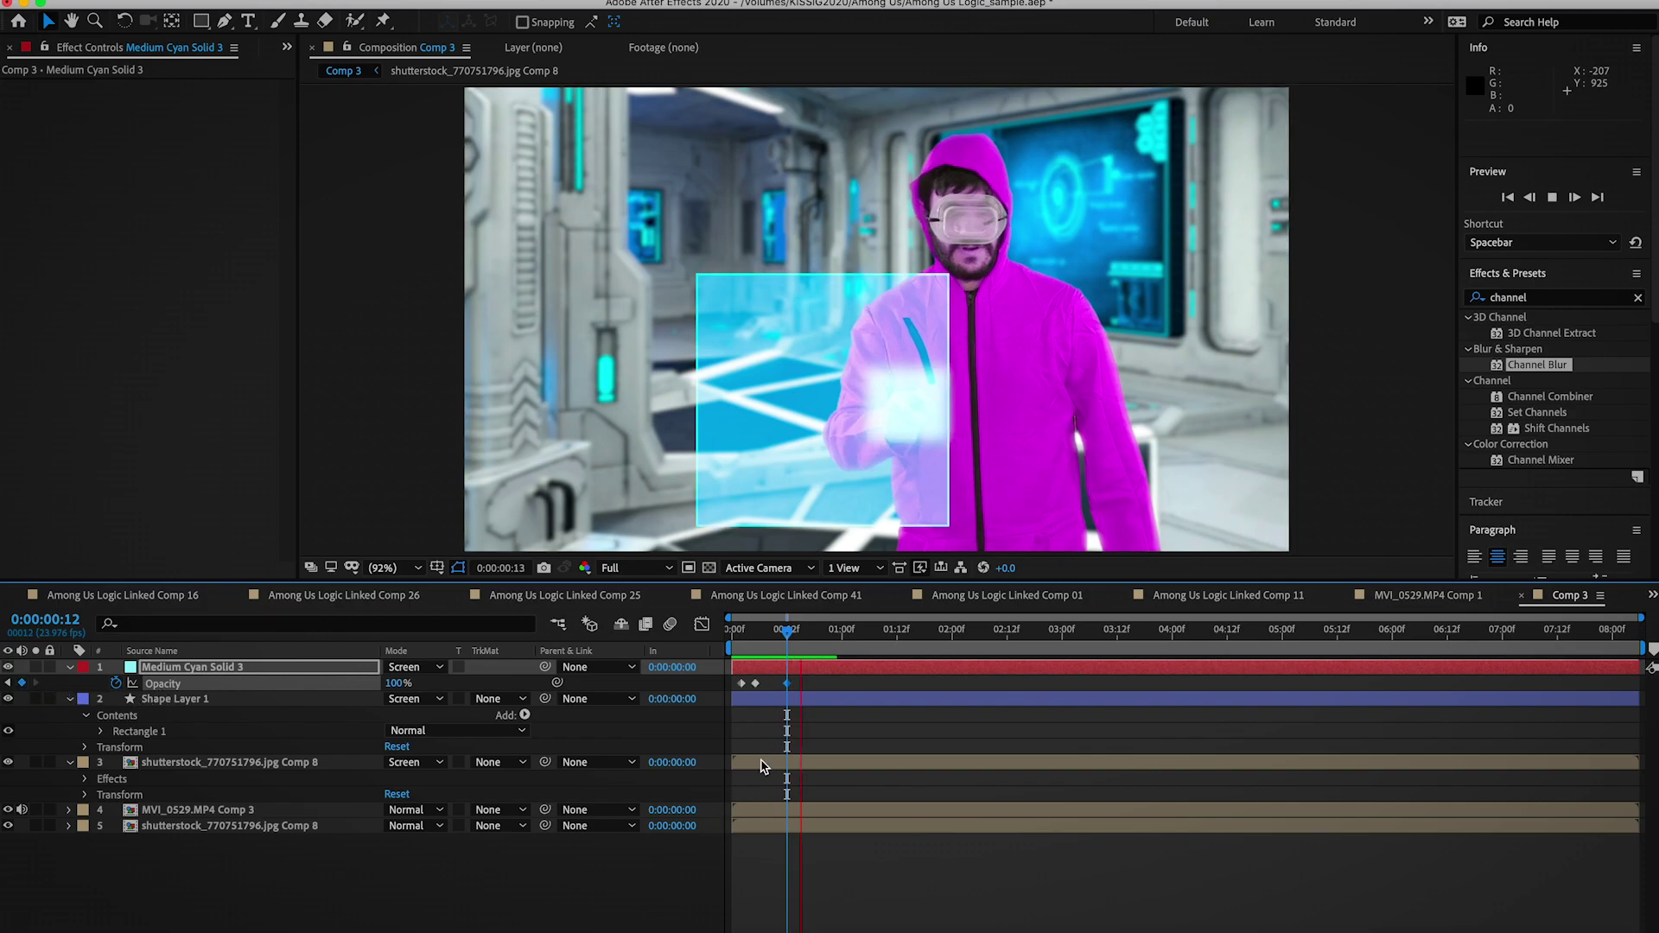
{"action": "left_click_drag", "start_coordinate": [397, 682], "coordinate": [273, 675]}
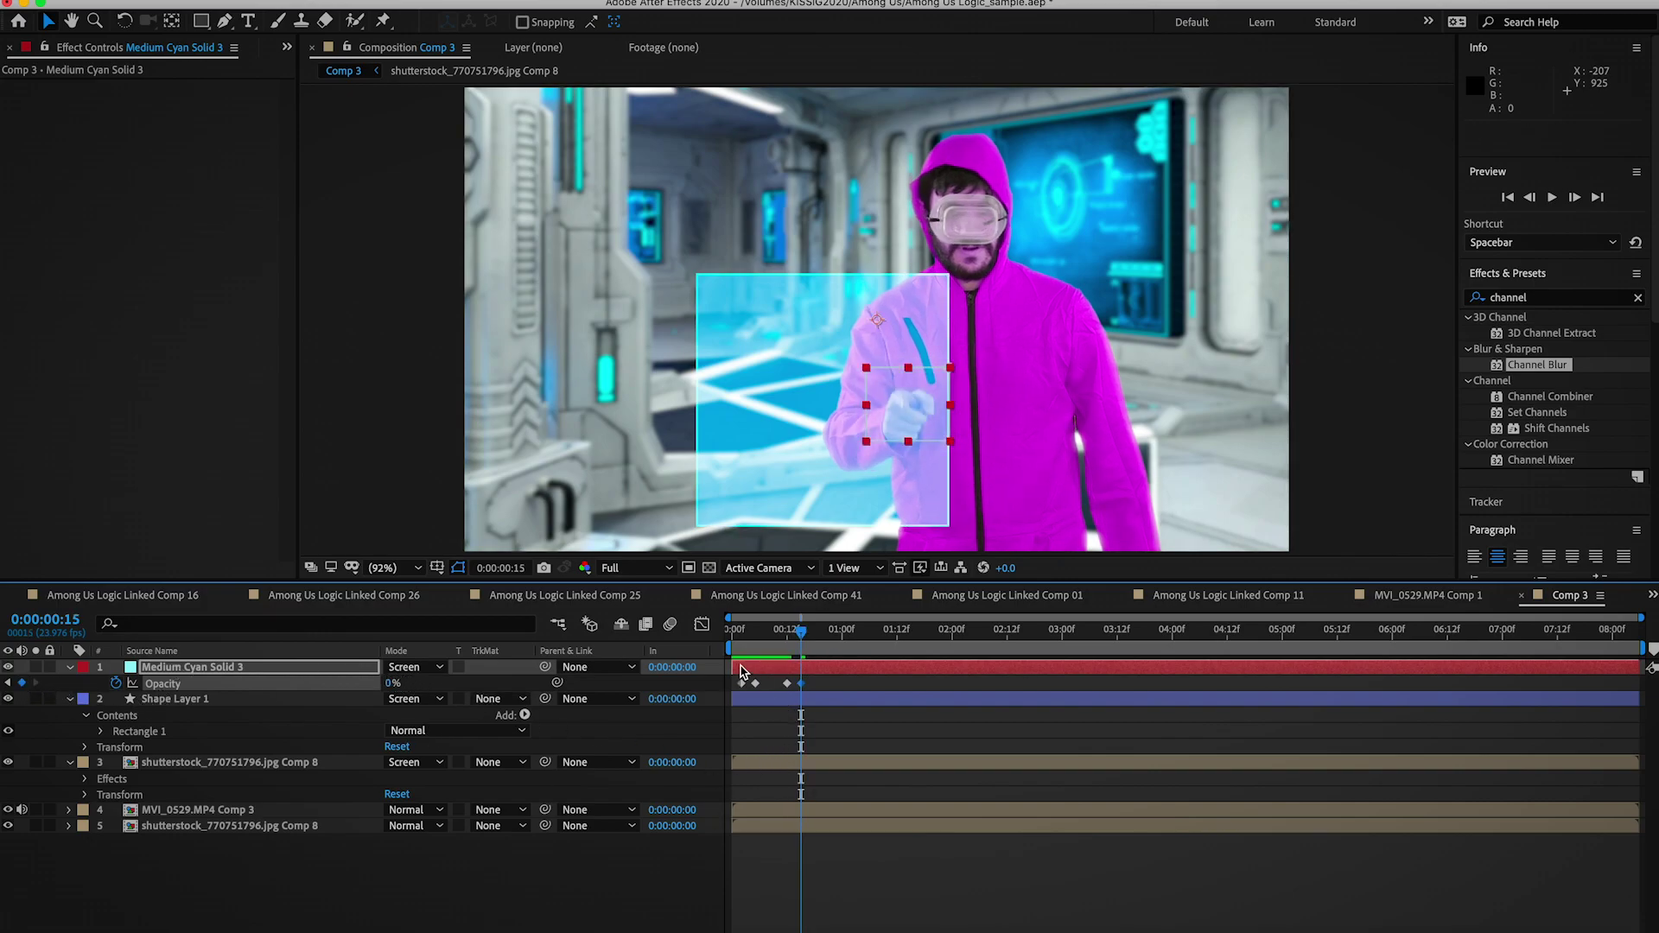
{"action": "key", "text": "space"}
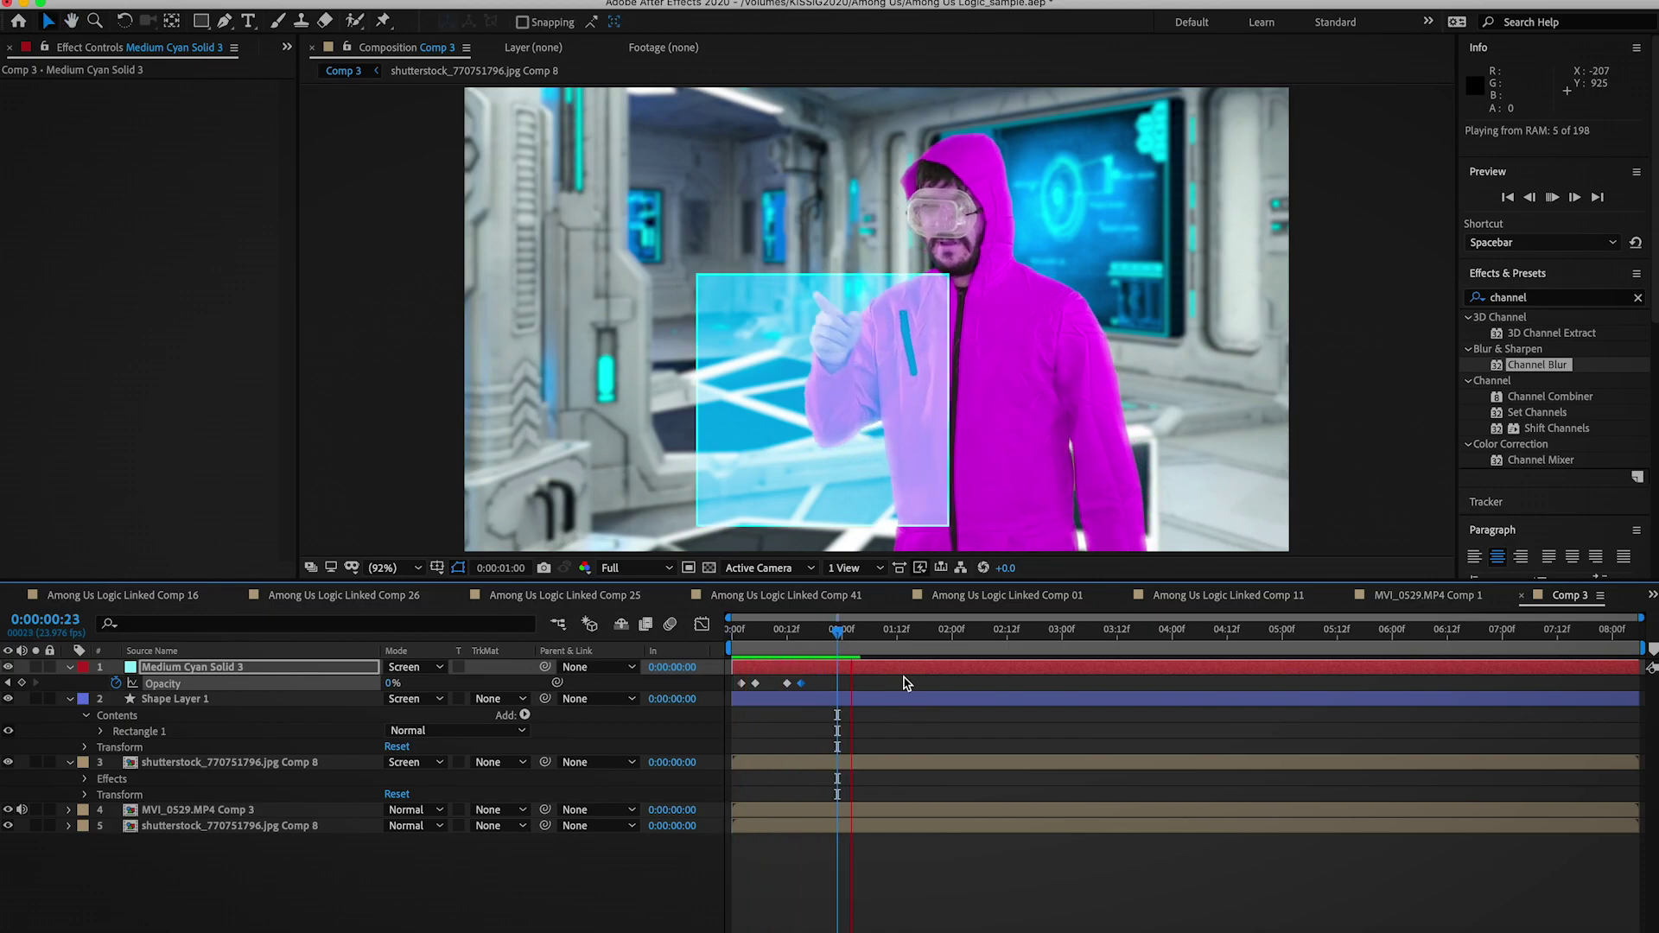
Duplicate the cyan patch layer, start the copy about one second later, and move it to the pane's top-left
{"action": "key", "text": "space"}
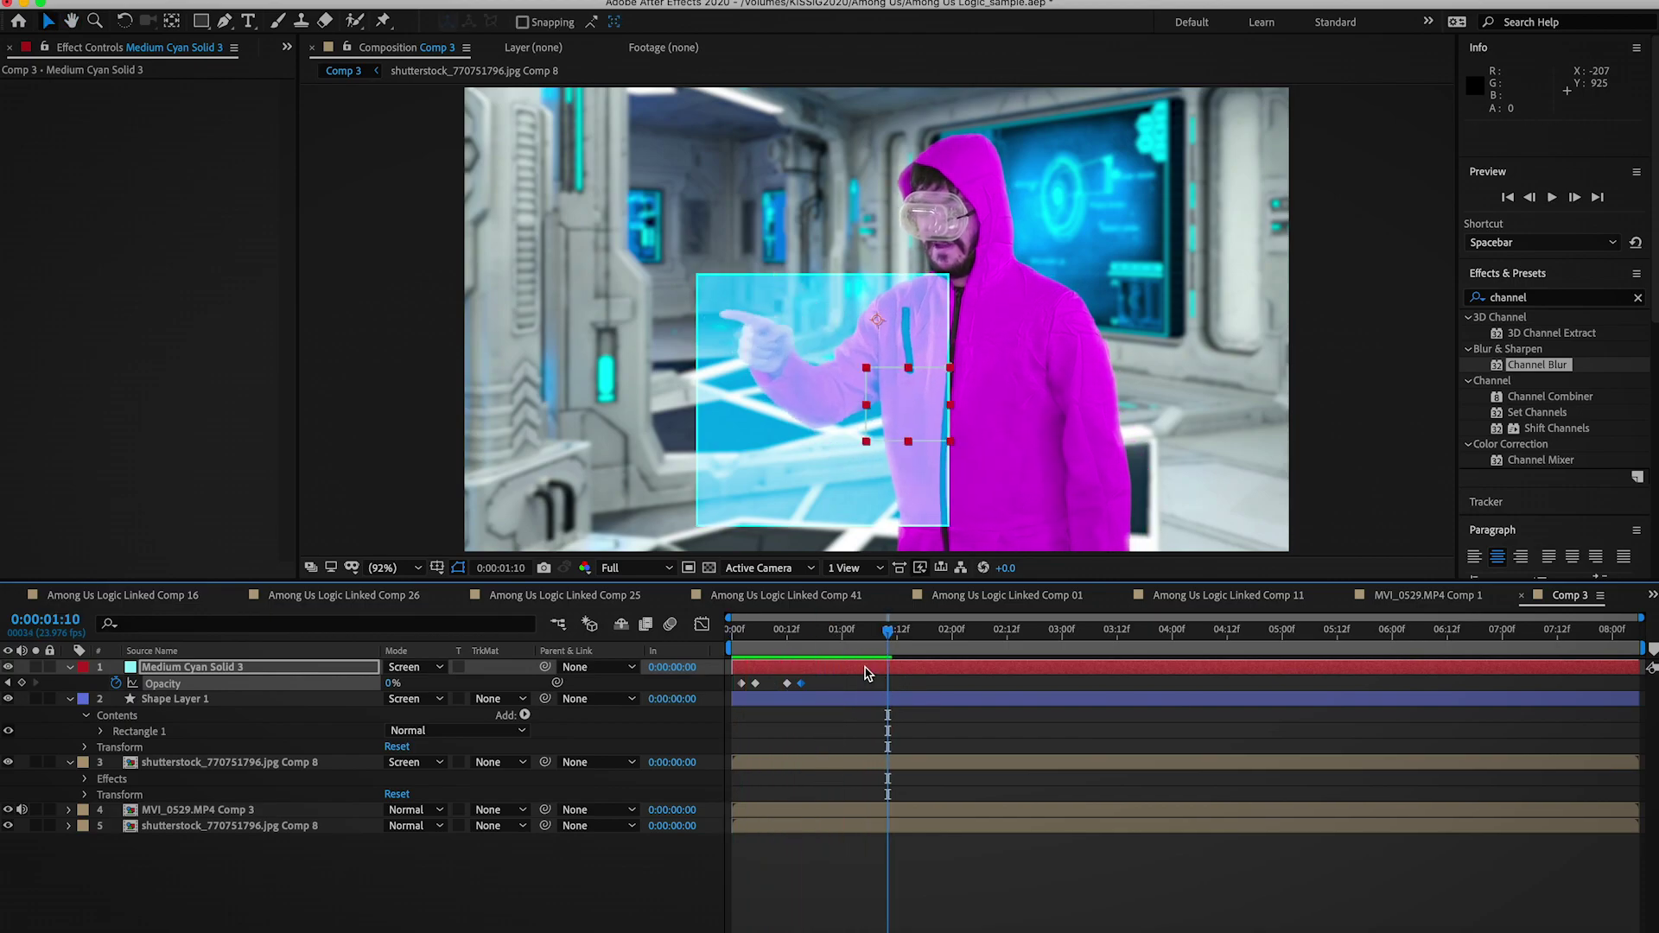
{"action": "left_click", "coordinate": [867, 673]}
{"action": "key", "text": "super+d"}
{"action": "left_click_drag", "start_coordinate": [802, 675], "coordinate": [917, 675]}
{"action": "key", "text": "Page_Up"}
{"action": "key", "text": "Page_Up"}
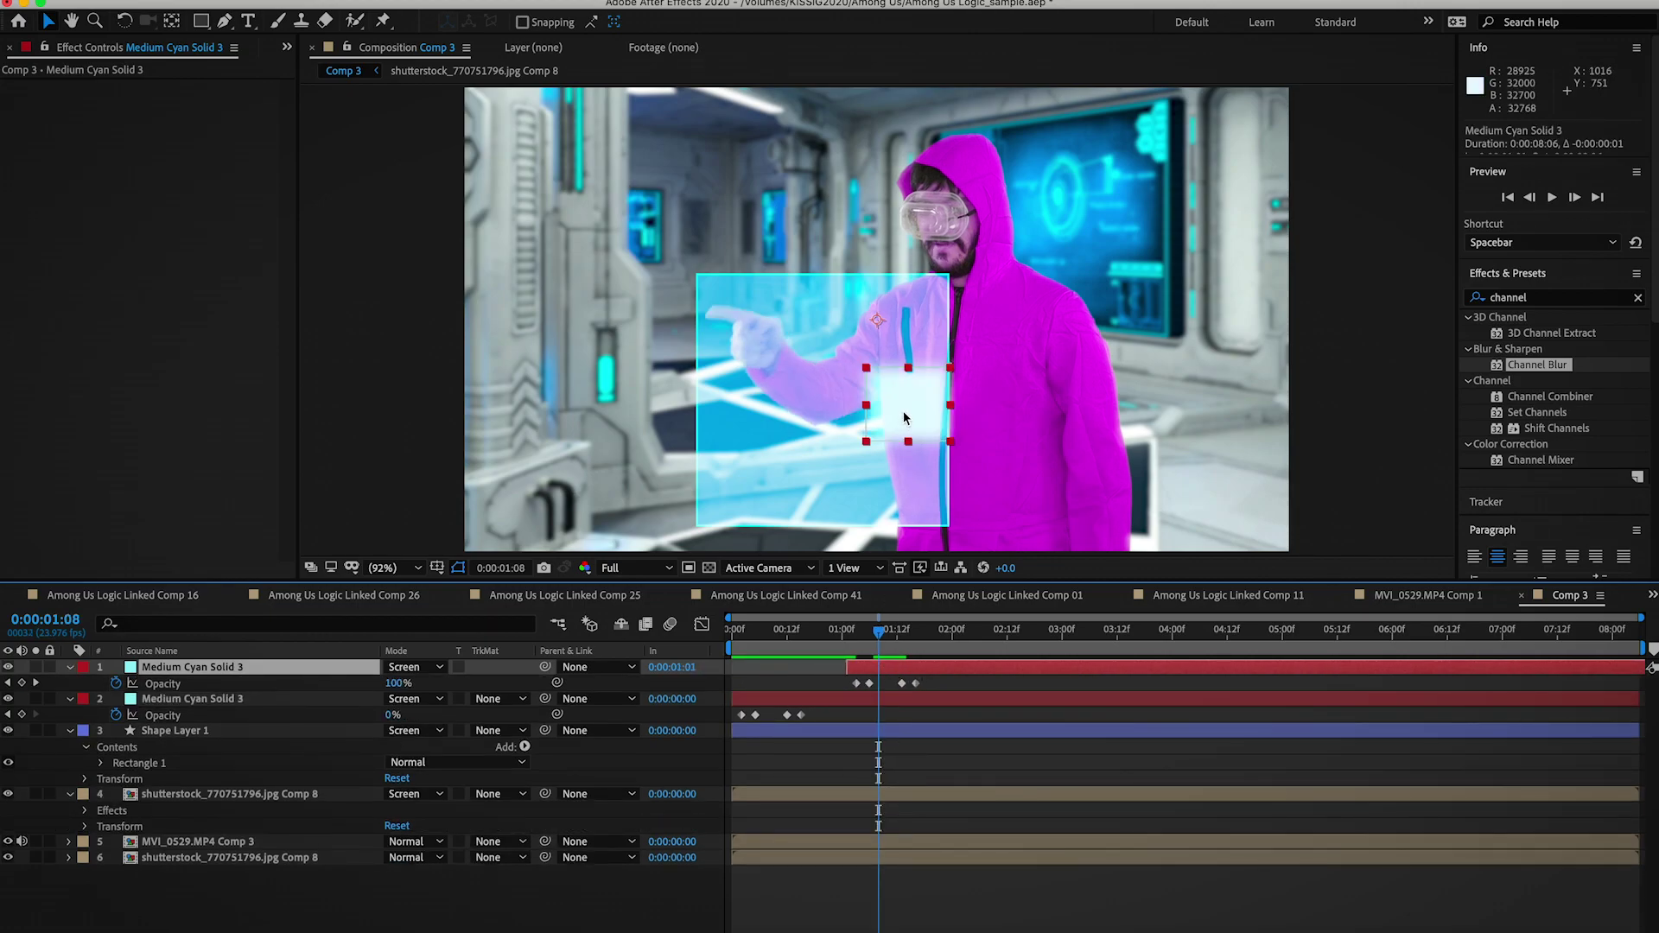
{"action": "left_click_drag", "start_coordinate": [904, 418], "coordinate": [738, 330]}
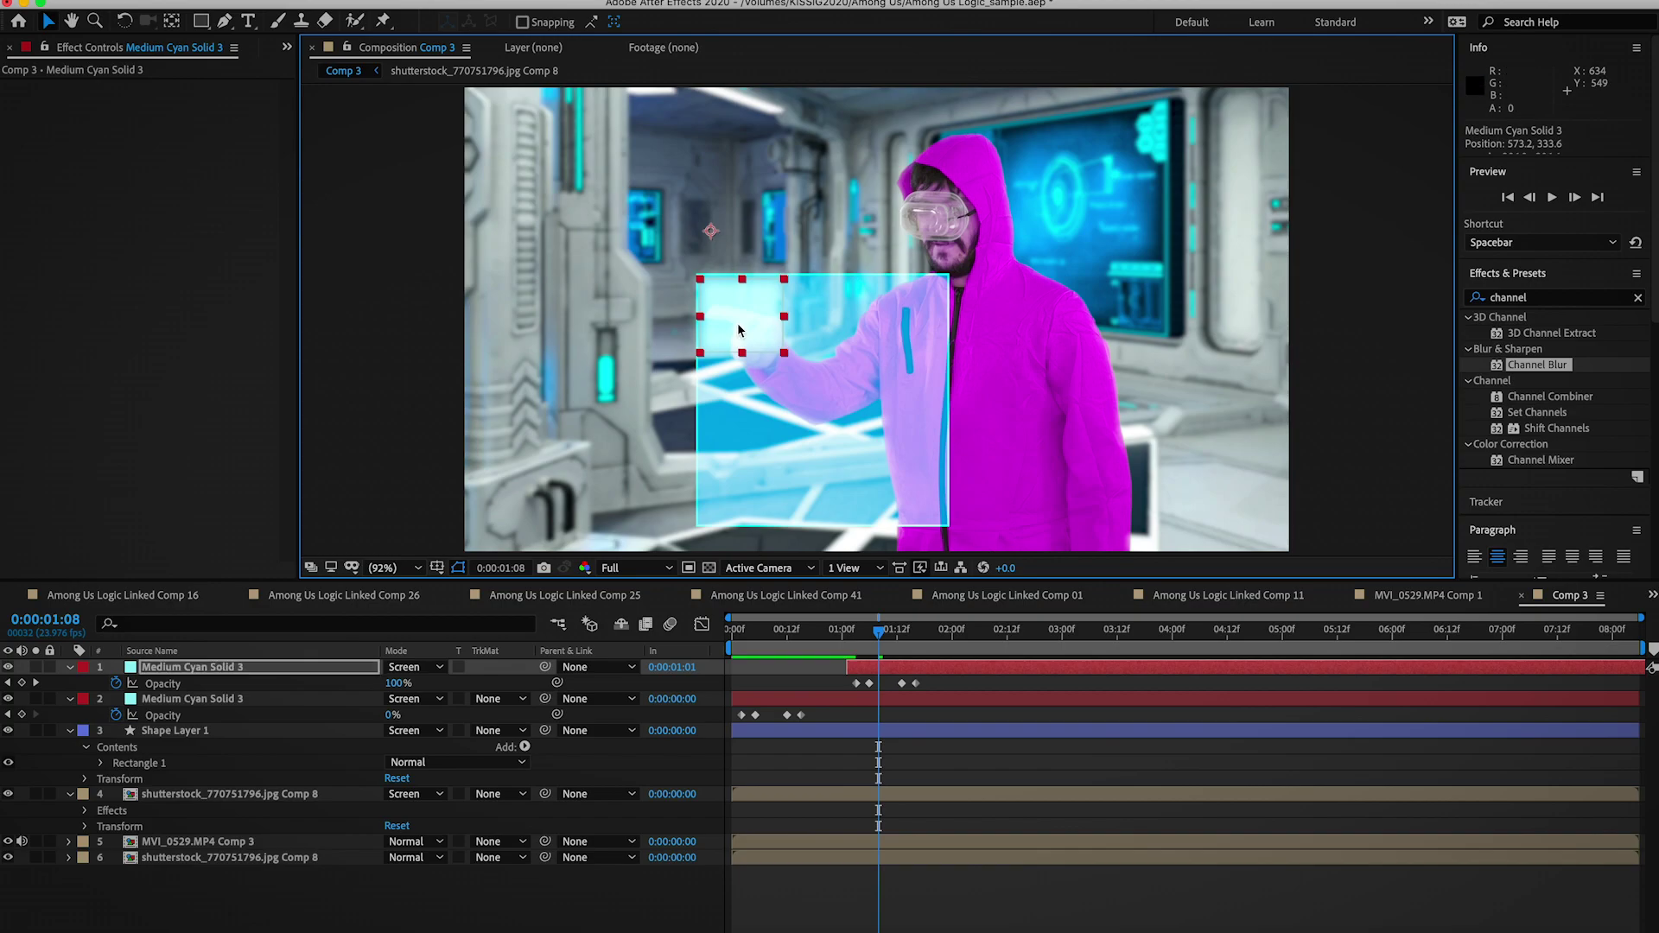
{"action": "key", "text": "space"}
{"action": "key", "text": "Home"}
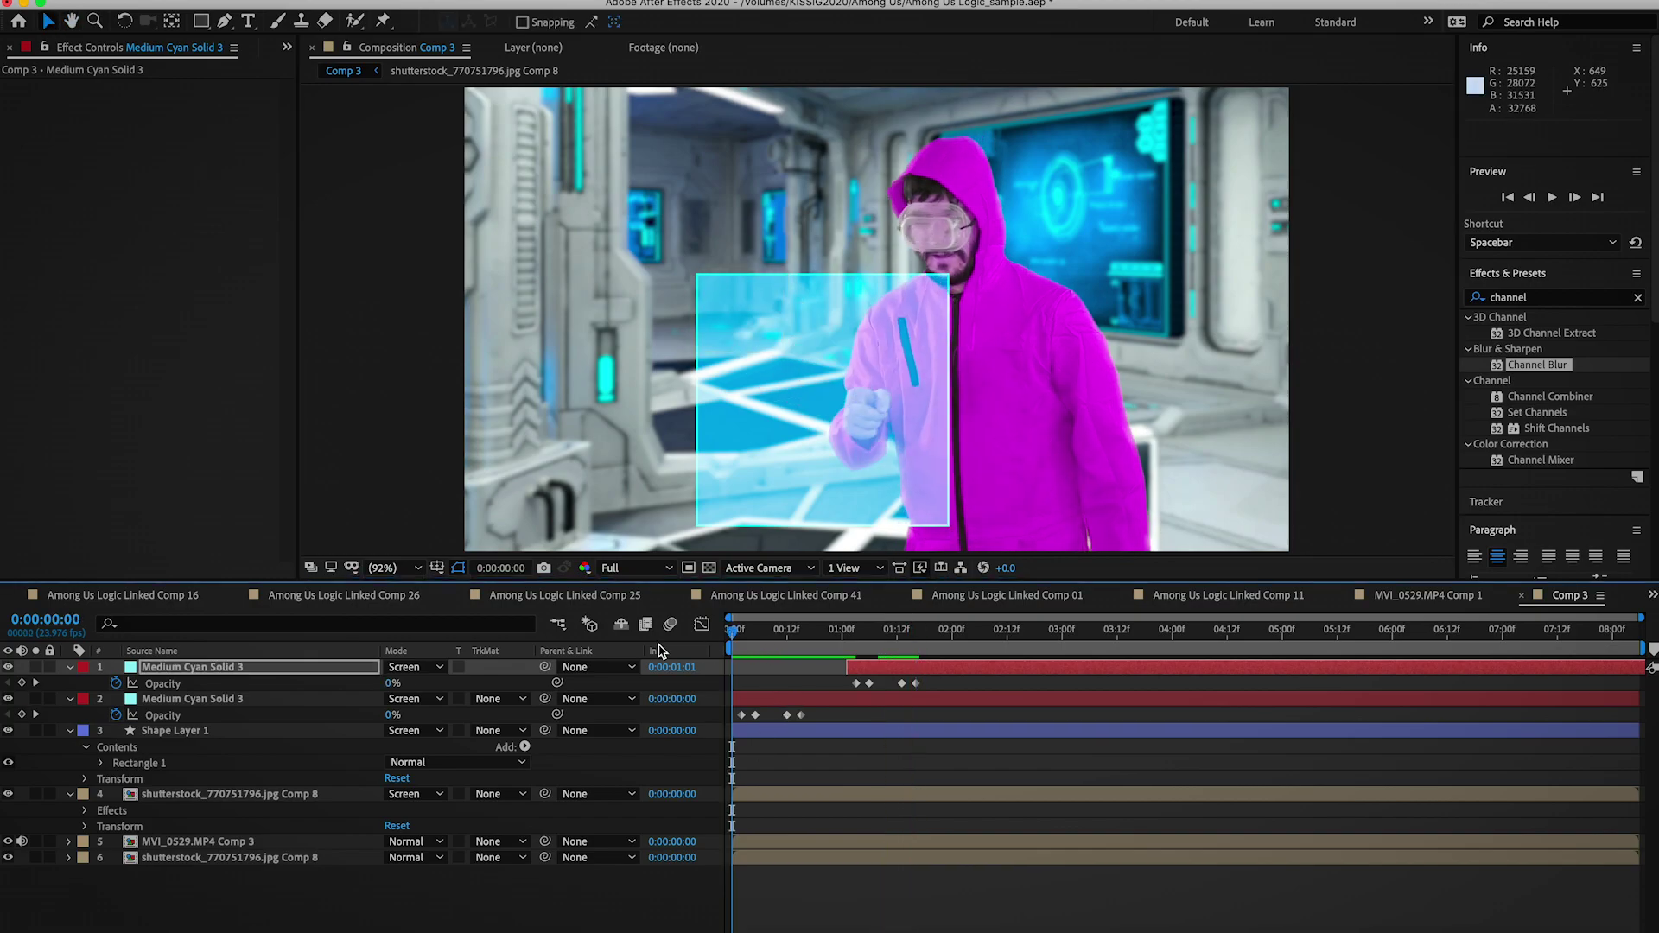
{"action": "key", "text": "space"}
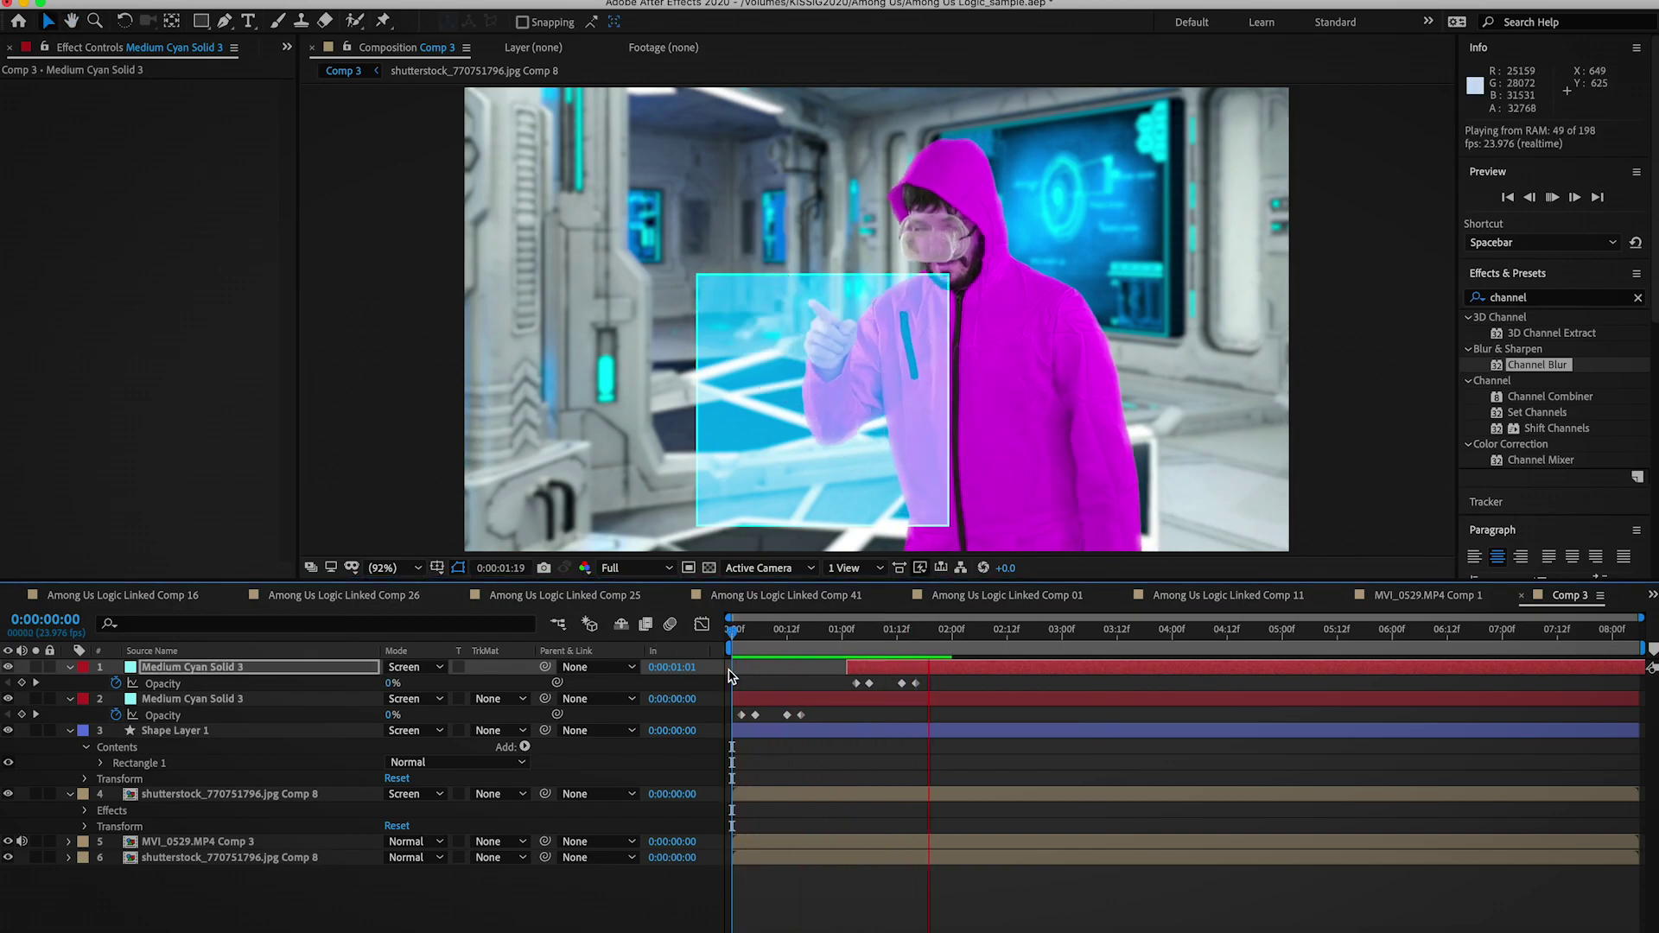
Duplicate the patch again, start the copy at 1:21, and move it up toward the actor's raised hand
{"action": "key", "text": "super+d"}
{"action": "key", "text": "u"}
{"action": "left_click_drag", "start_coordinate": [918, 675], "coordinate": [1018, 682]}
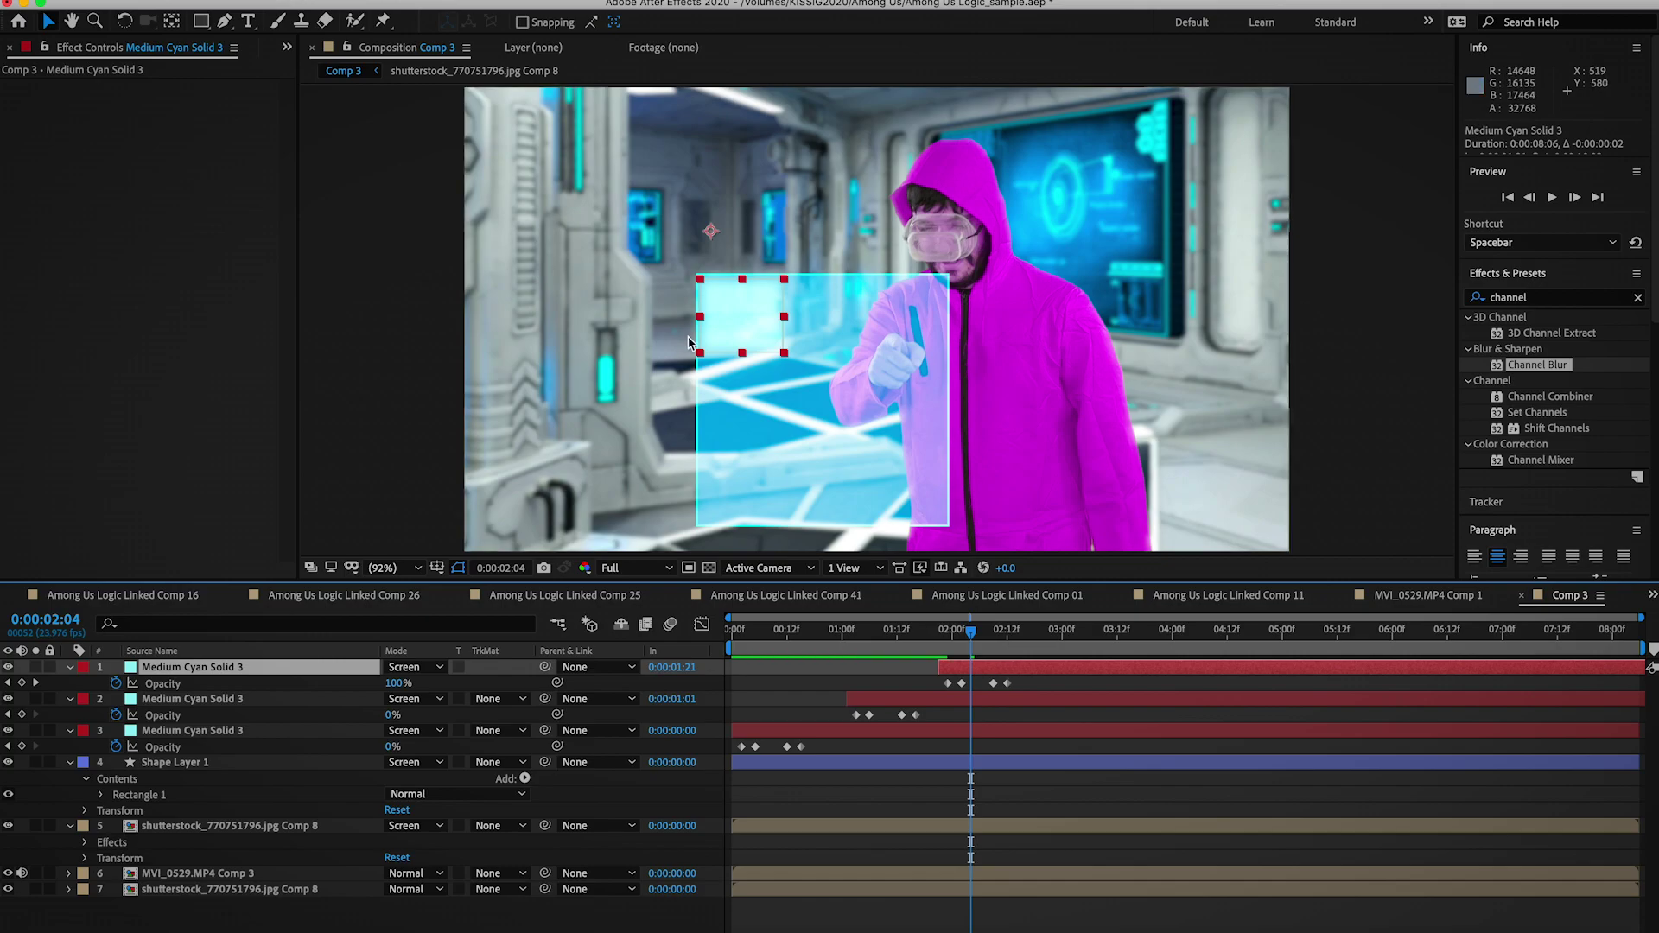
{"action": "left_click_drag", "start_coordinate": [701, 344], "coordinate": [711, 348]}
{"action": "left_click_drag", "start_coordinate": [929, 346], "coordinate": [906, 326]}
{"action": "key", "text": "F2"}
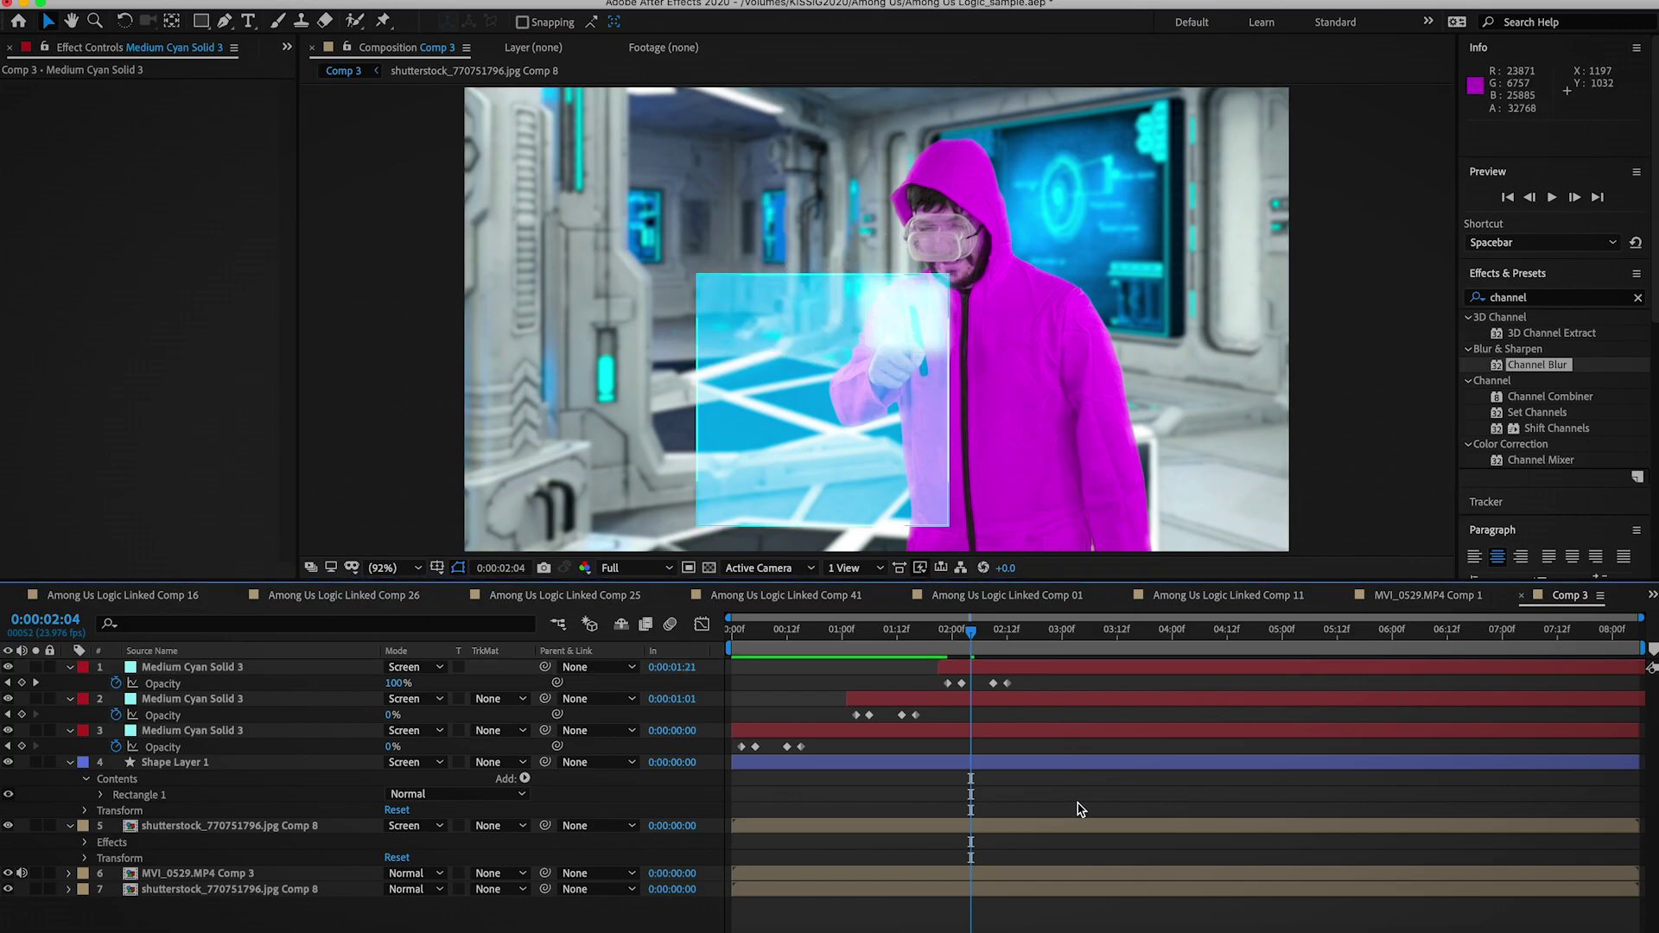
Preview the staggered flashes, then select the three patches and the grid shape layers
{"action": "key", "text": "space"}
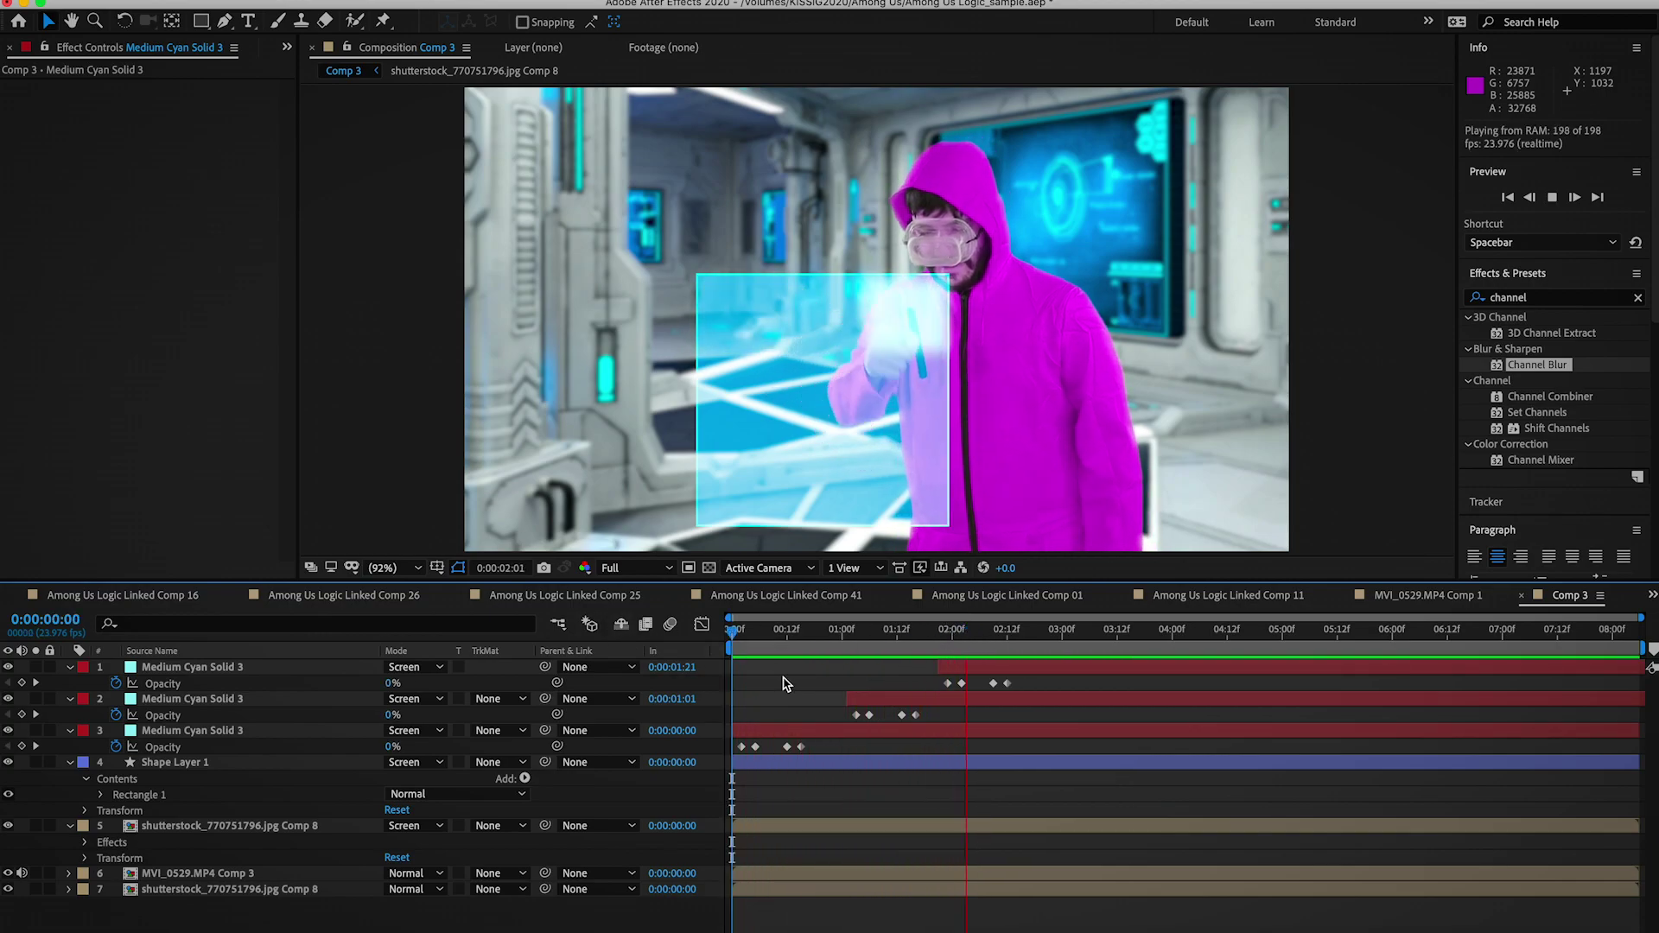
{"action": "left_click_drag", "start_coordinate": [987, 629], "coordinate": [928, 629]}
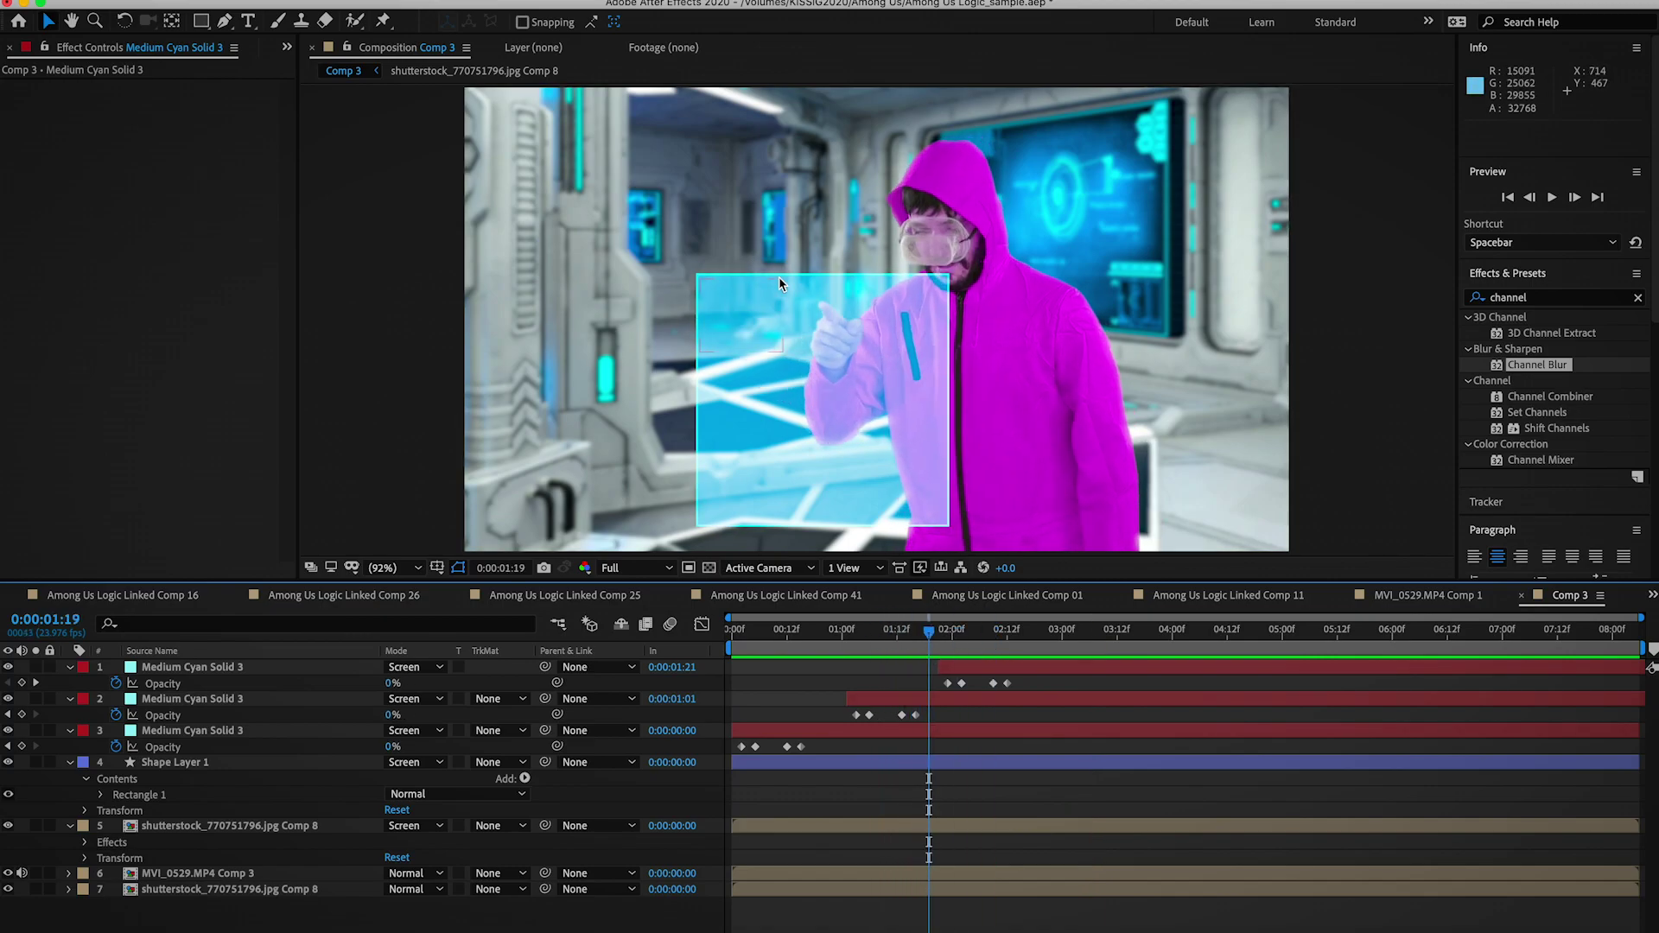
{"action": "left_click_drag", "start_coordinate": [928, 629], "coordinate": [763, 636]}
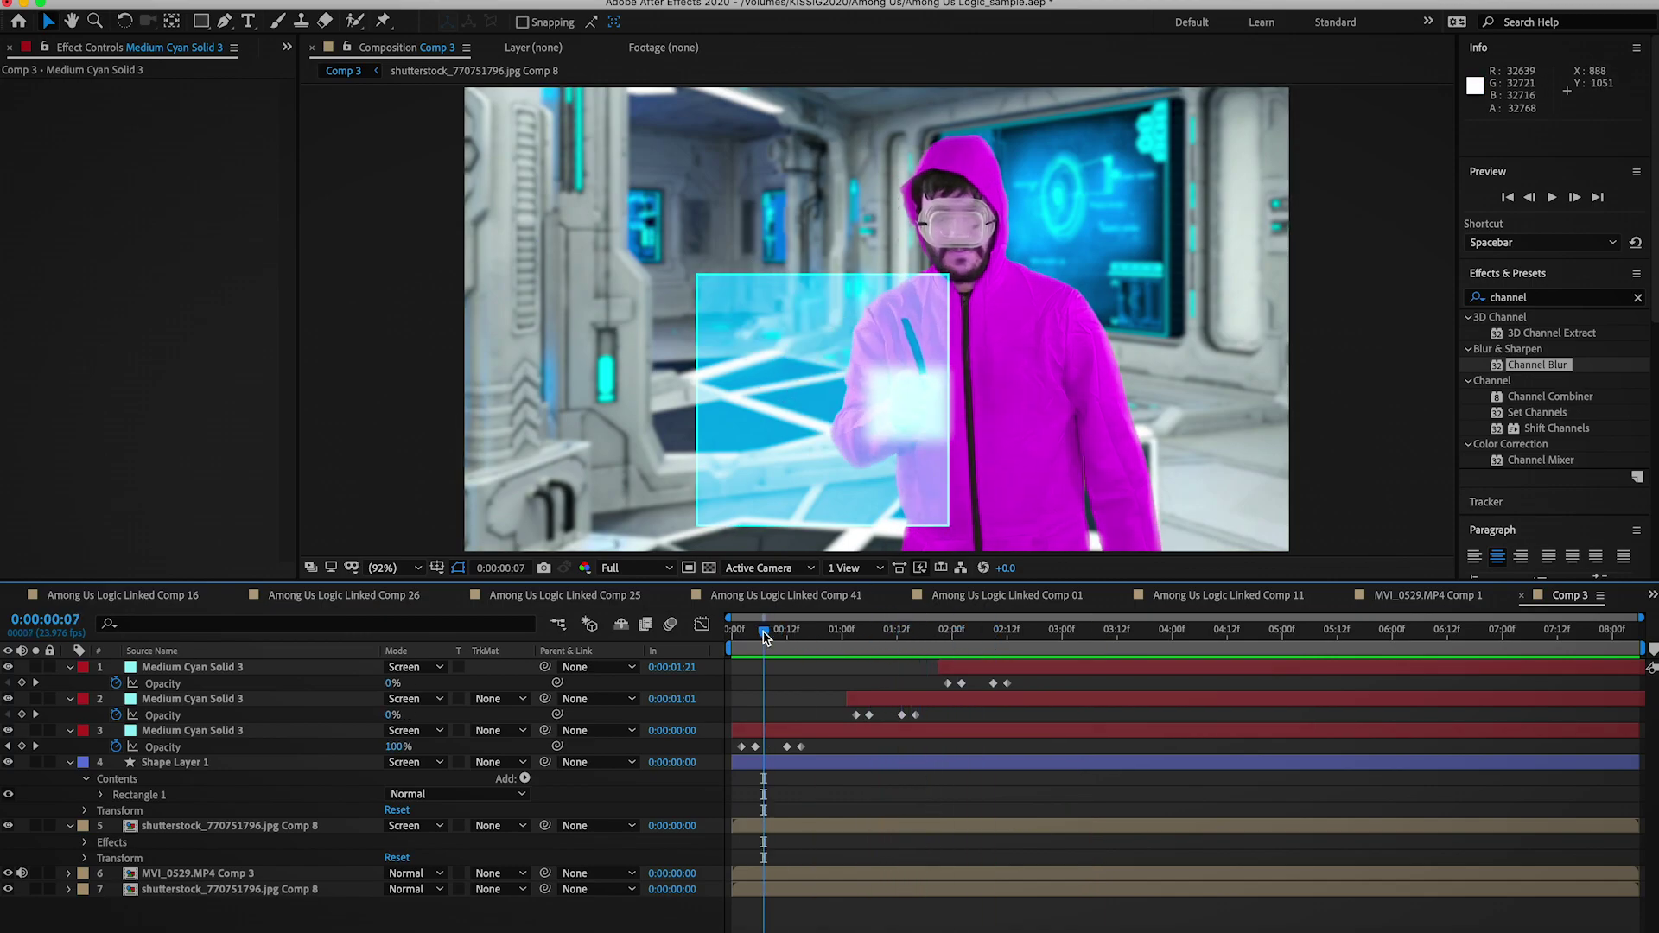
{"action": "left_click", "coordinate": [215, 666]}
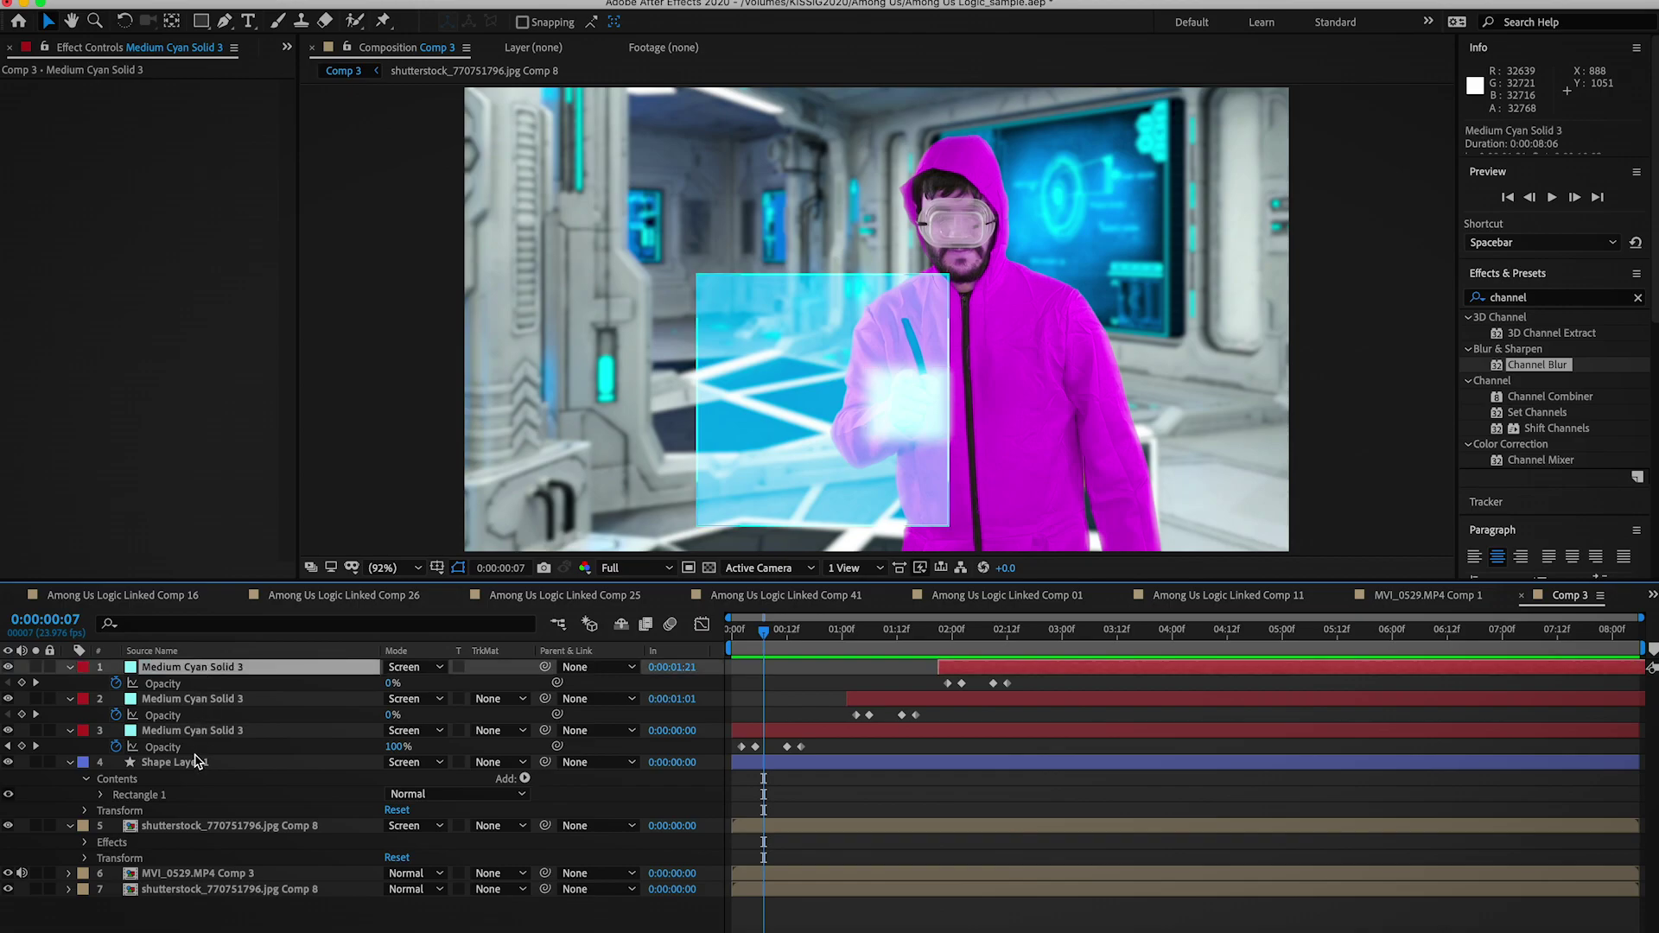
{"action": "left_click", "coordinate": [175, 764], "text": "shift"}
Pre-compose the grid shape and three cyan patches into a composition named 'Grid'
{"action": "right_click", "coordinate": [174, 765]}
{"action": "left_click", "coordinate": [350, 851]}
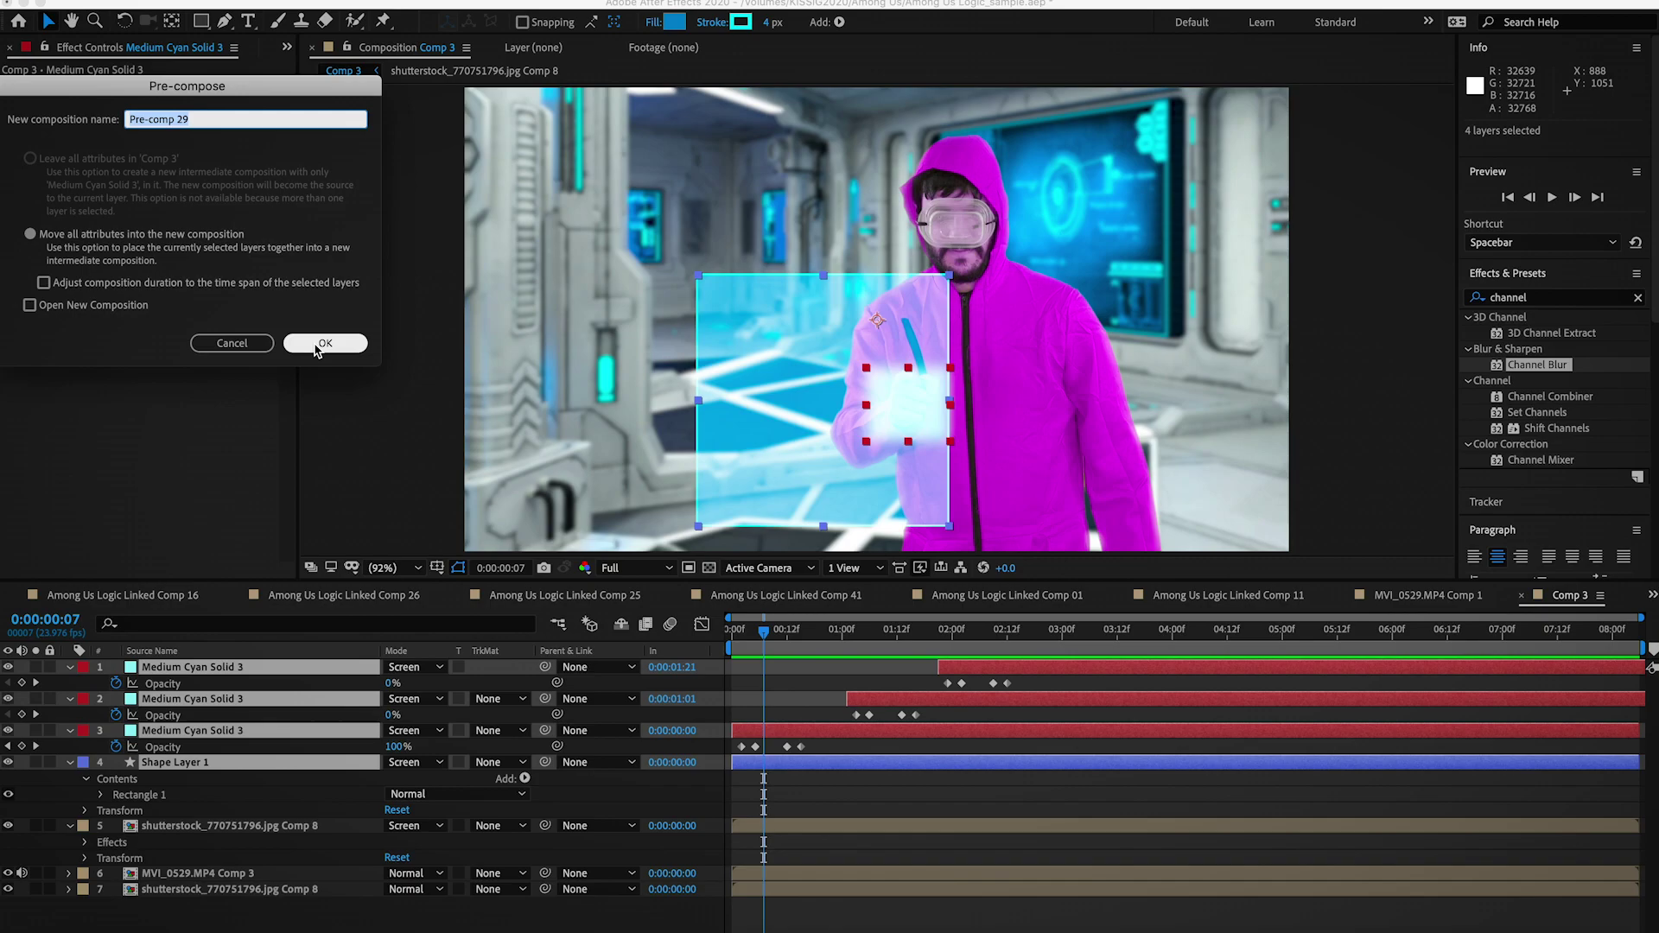
{"action": "type", "text": "Gird"}
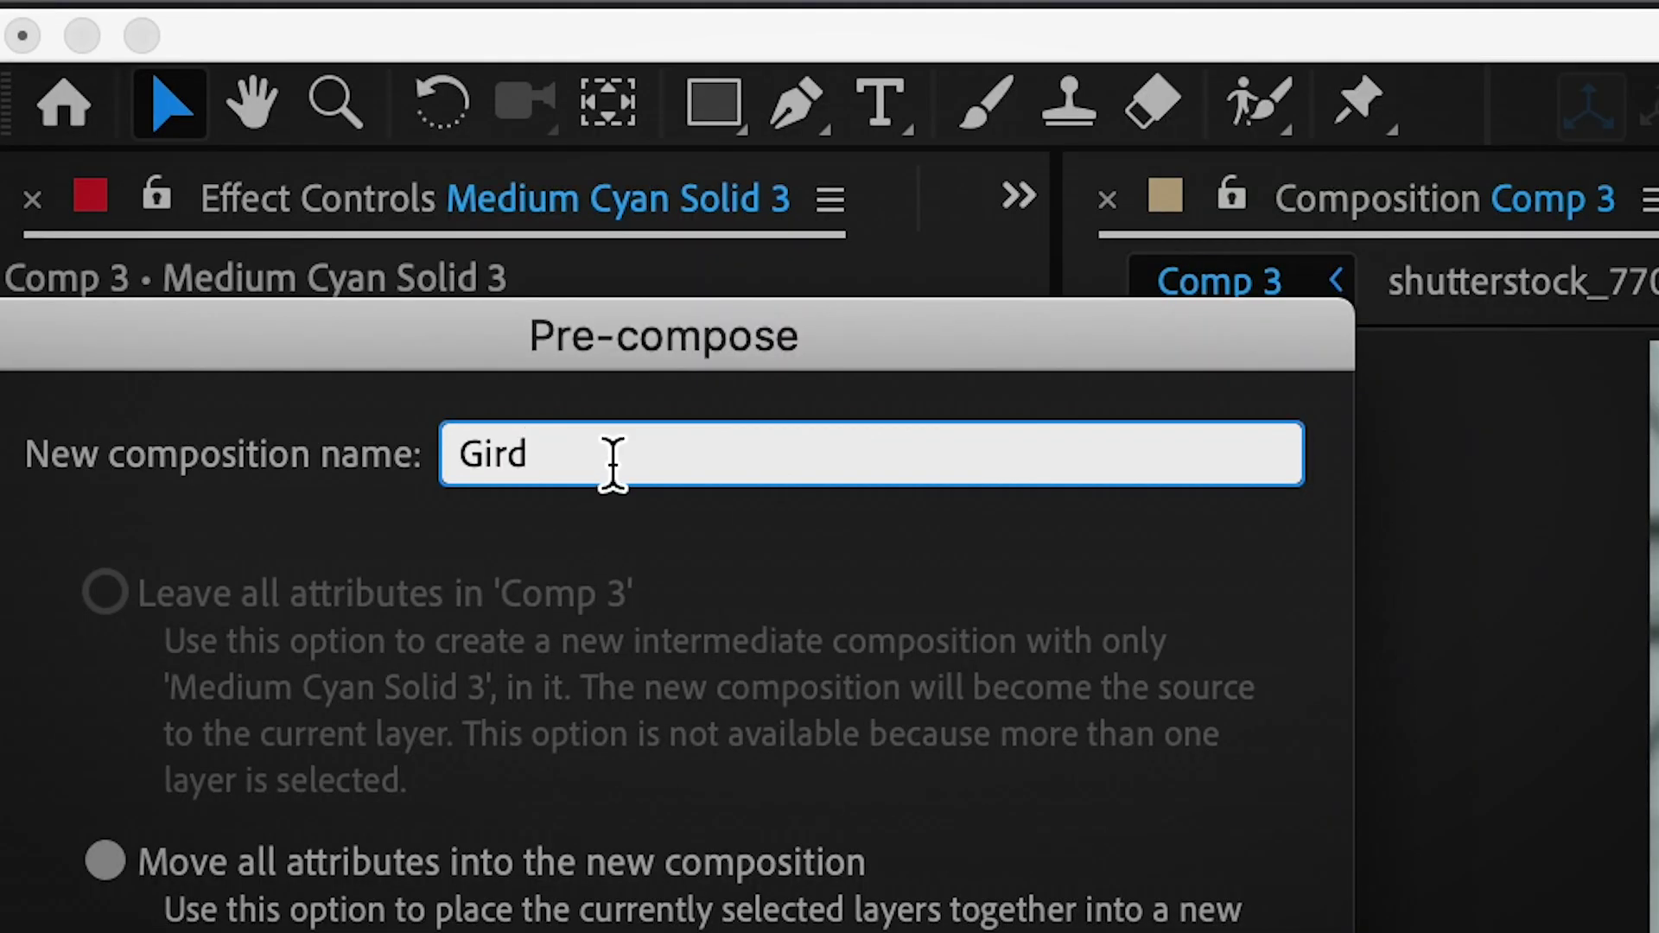
{"action": "left_click_drag", "start_coordinate": [172, 122], "coordinate": [95, 123]}
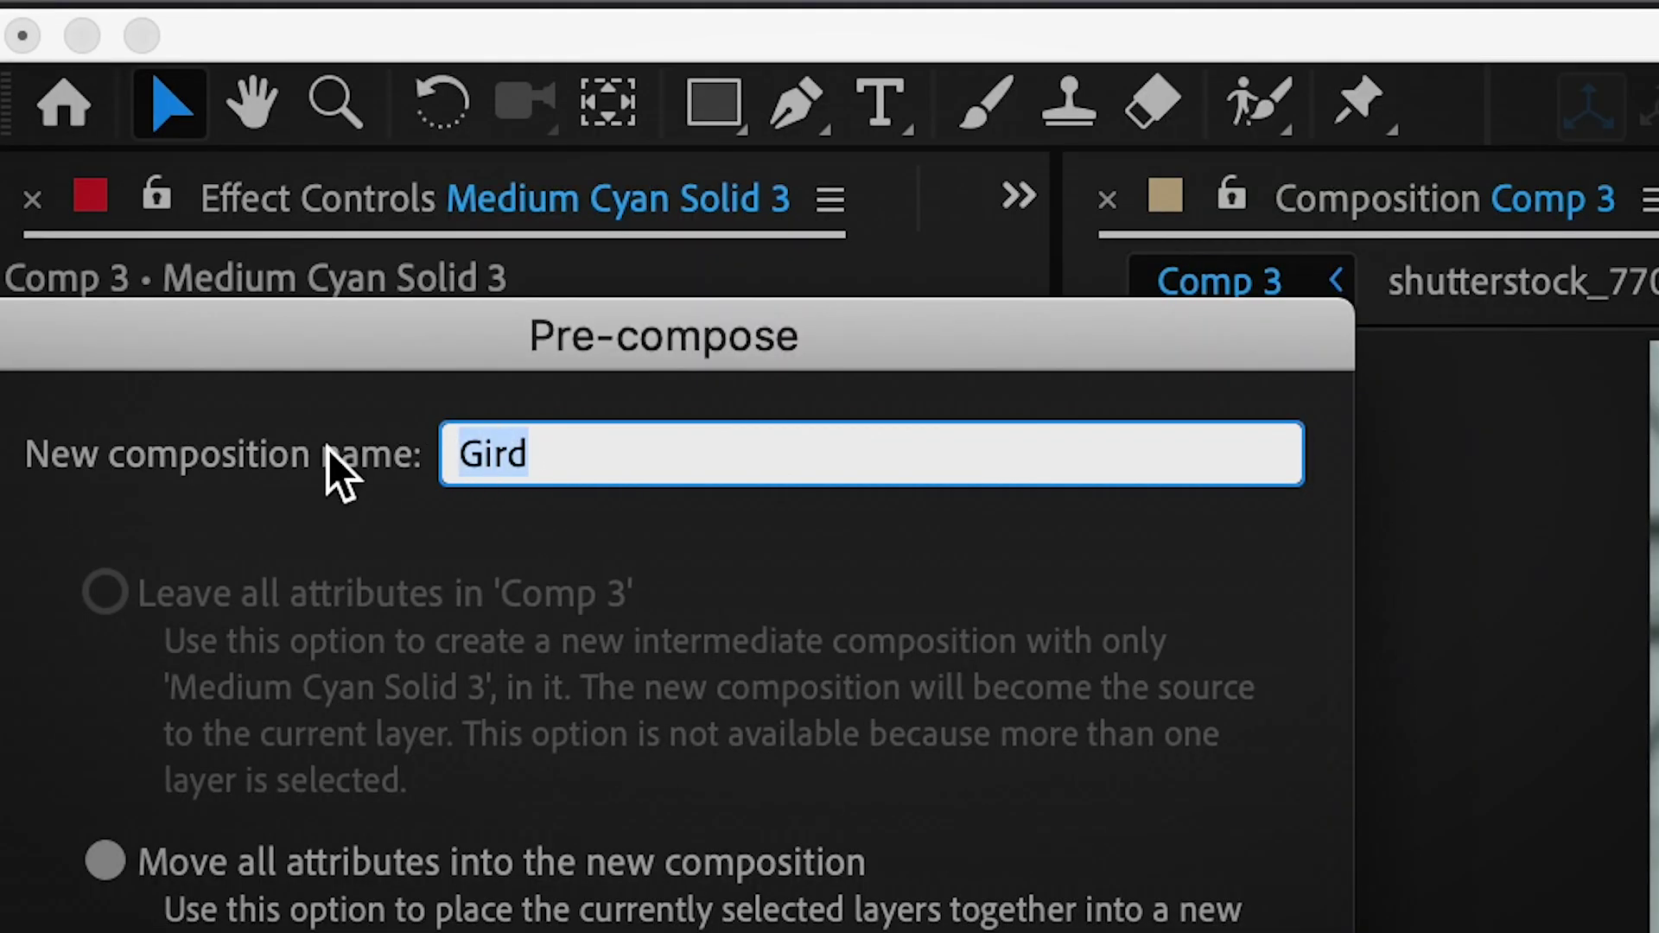
{"action": "type", "text": "Brid"}
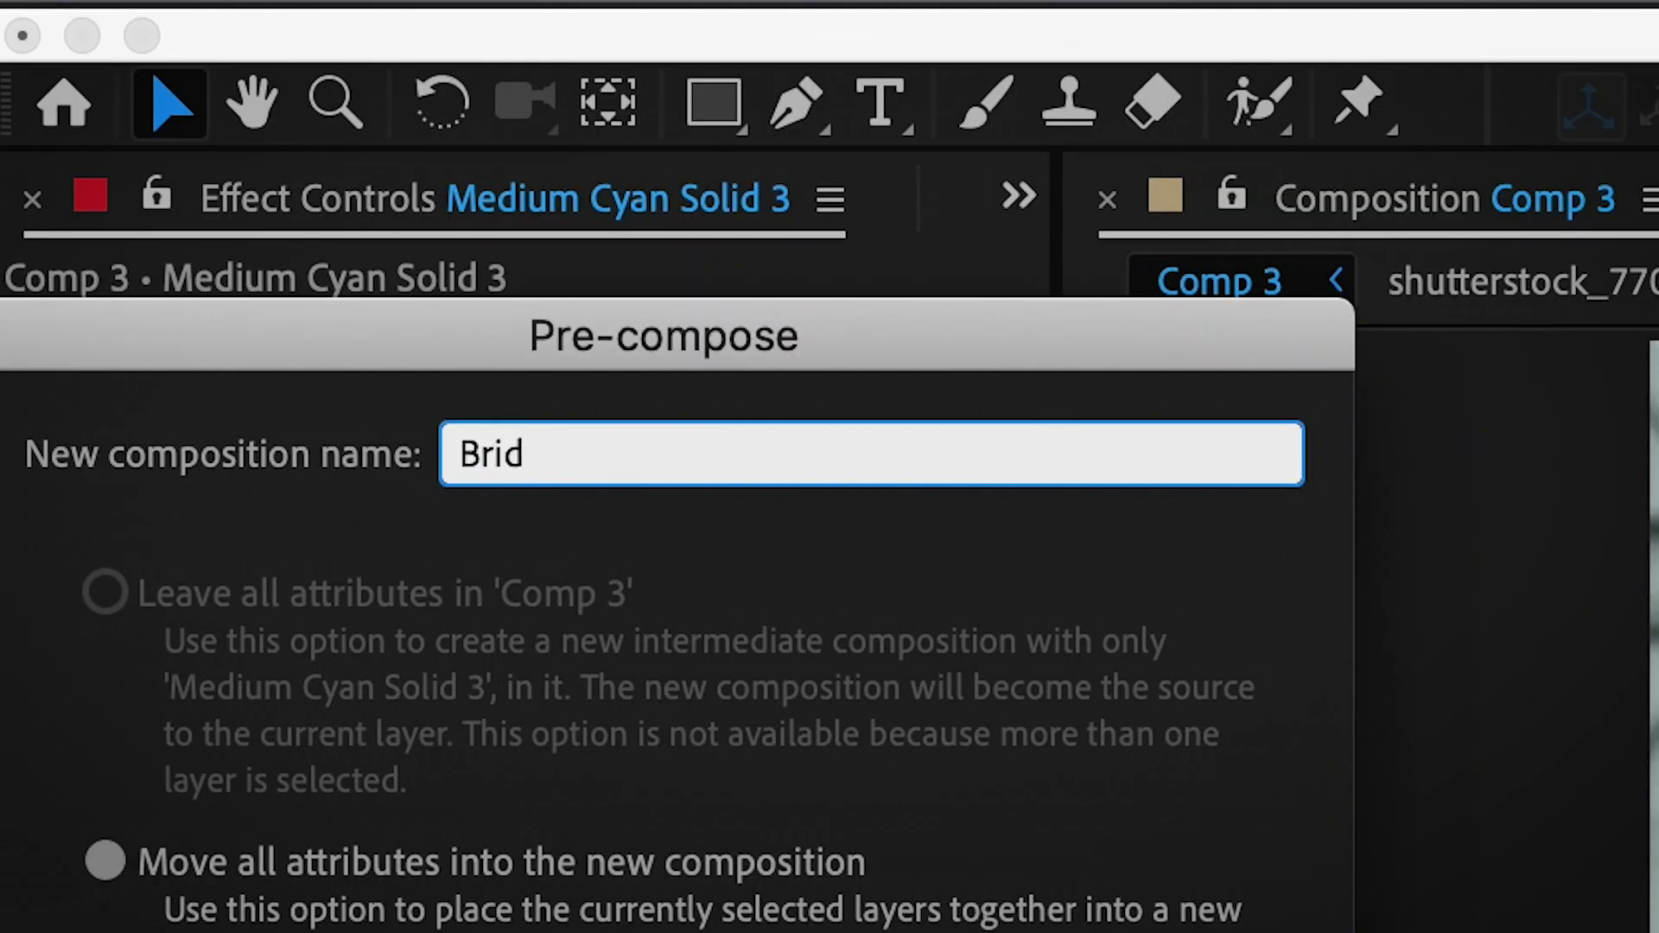
{"action": "key", "text": "BackSpace"}
{"action": "key", "text": "BackSpace"}
{"action": "key", "text": "BackSpace"}
{"action": "key", "text": "BackSpace"}
{"action": "type", "text": "Grid"}
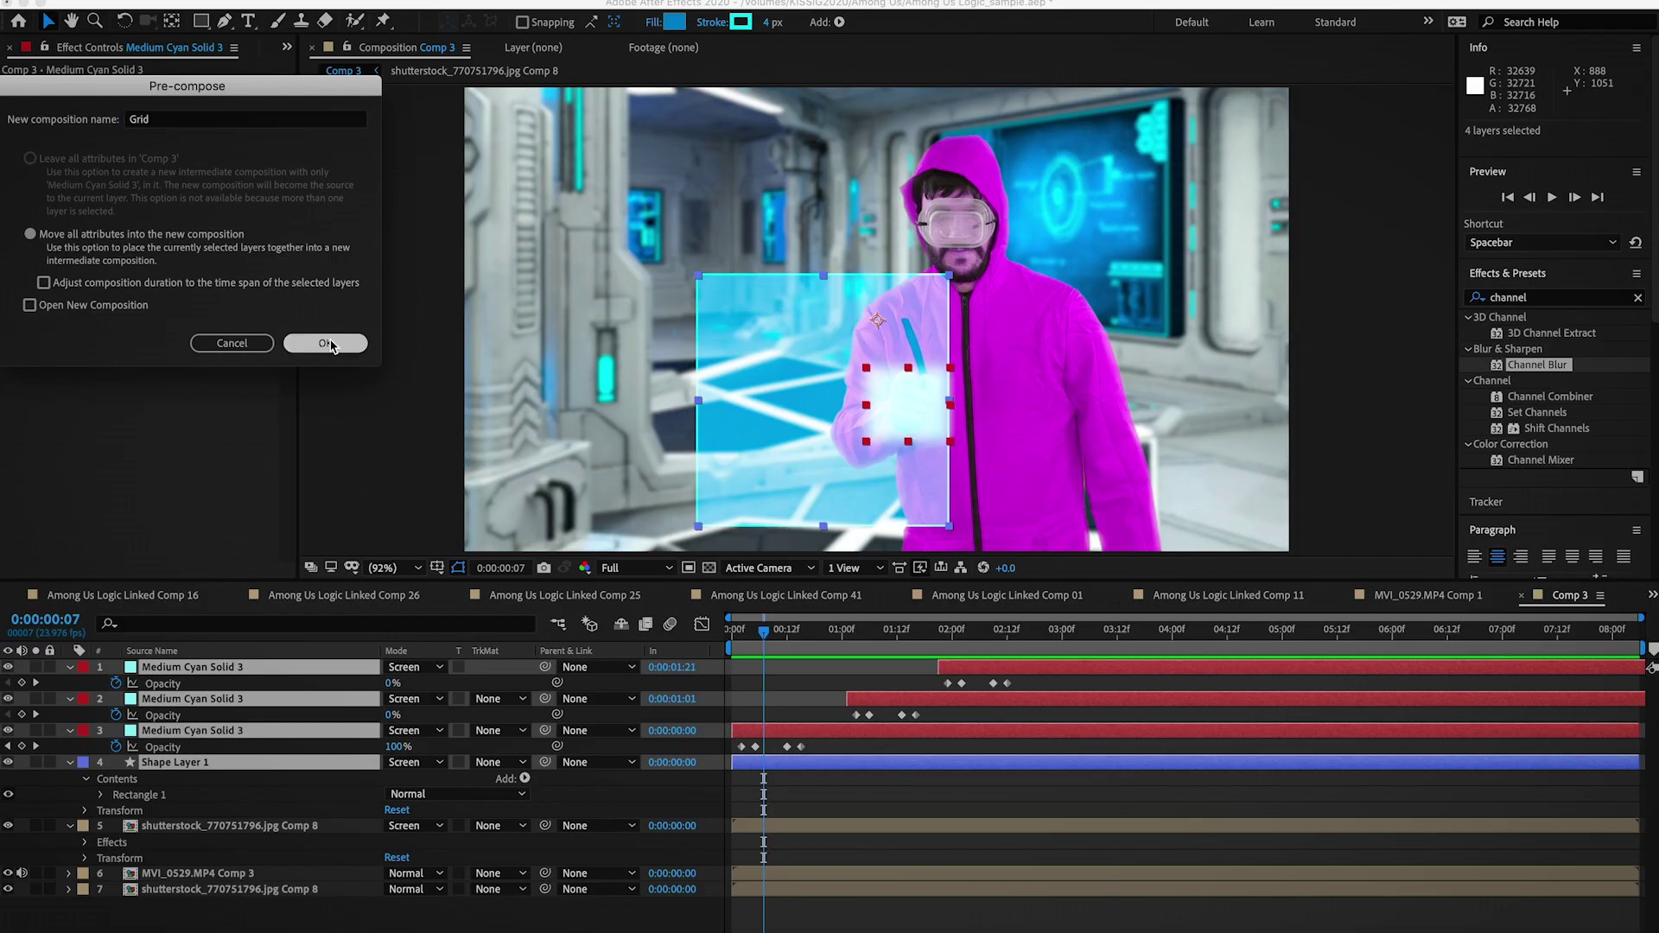
{"action": "left_click", "coordinate": [325, 346]}
Set the Grid layer's blend mode to Screen
{"action": "mouse_move", "coordinate": [768, 648]}
{"action": "left_mouse_down"}
{"action": "mouse_move", "coordinate": [742, 648]}
{"action": "mouse_move", "coordinate": [783, 654]}
{"action": "left_mouse_up"}
{"action": "key", "text": "/"}
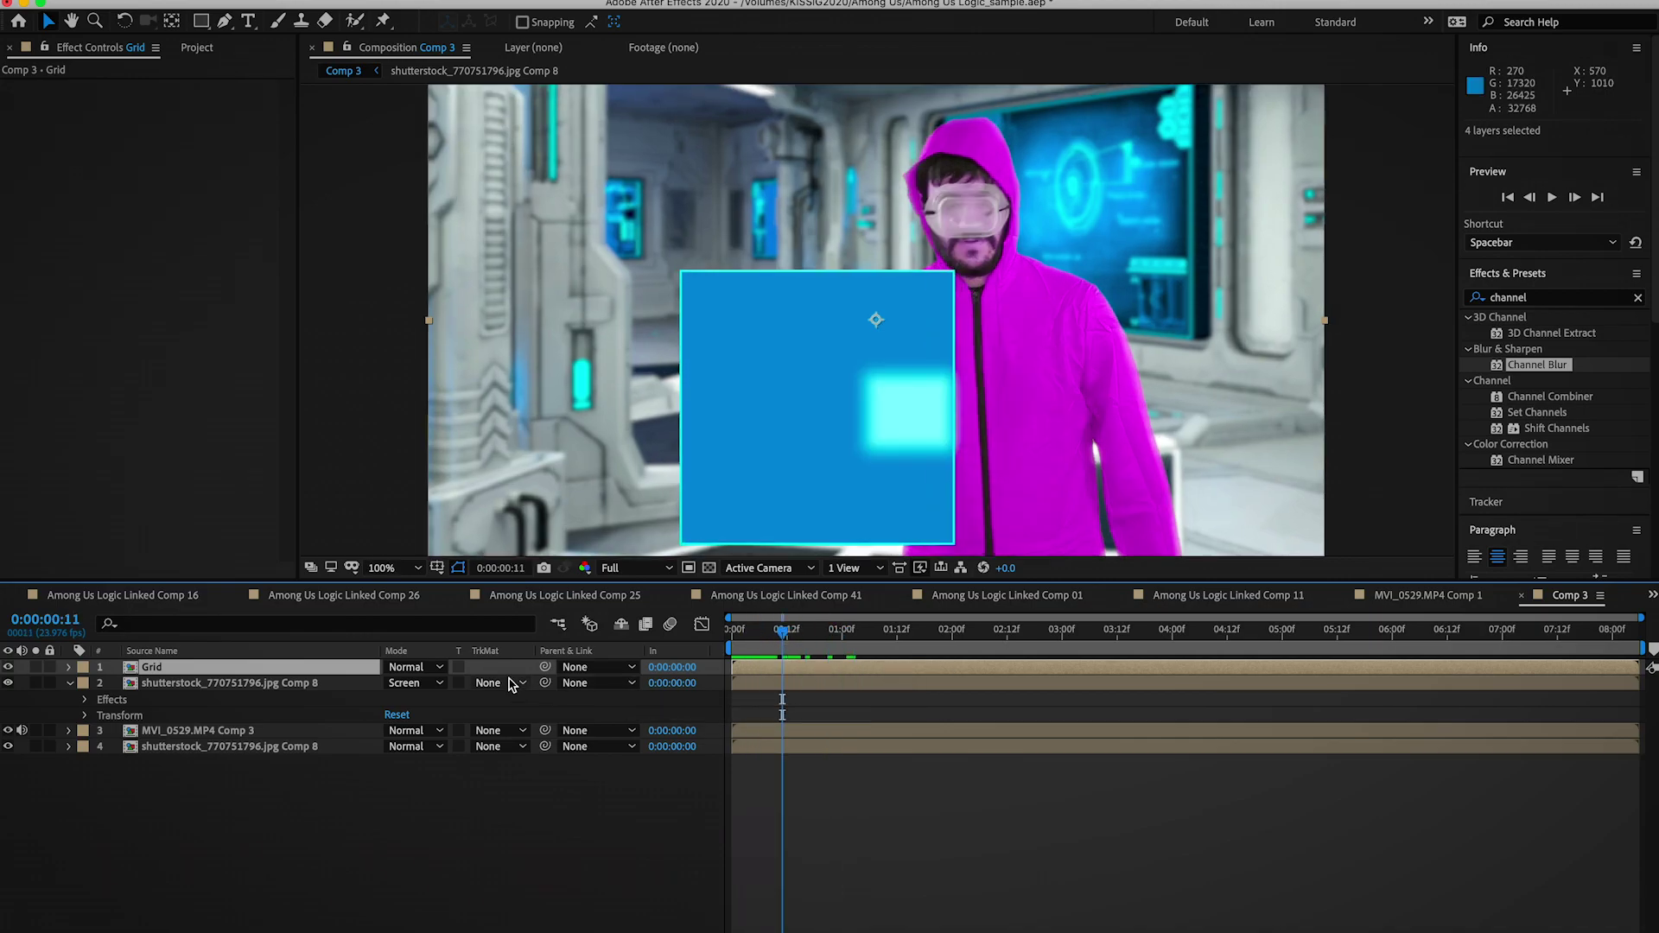
{"action": "left_click", "coordinate": [413, 668]}
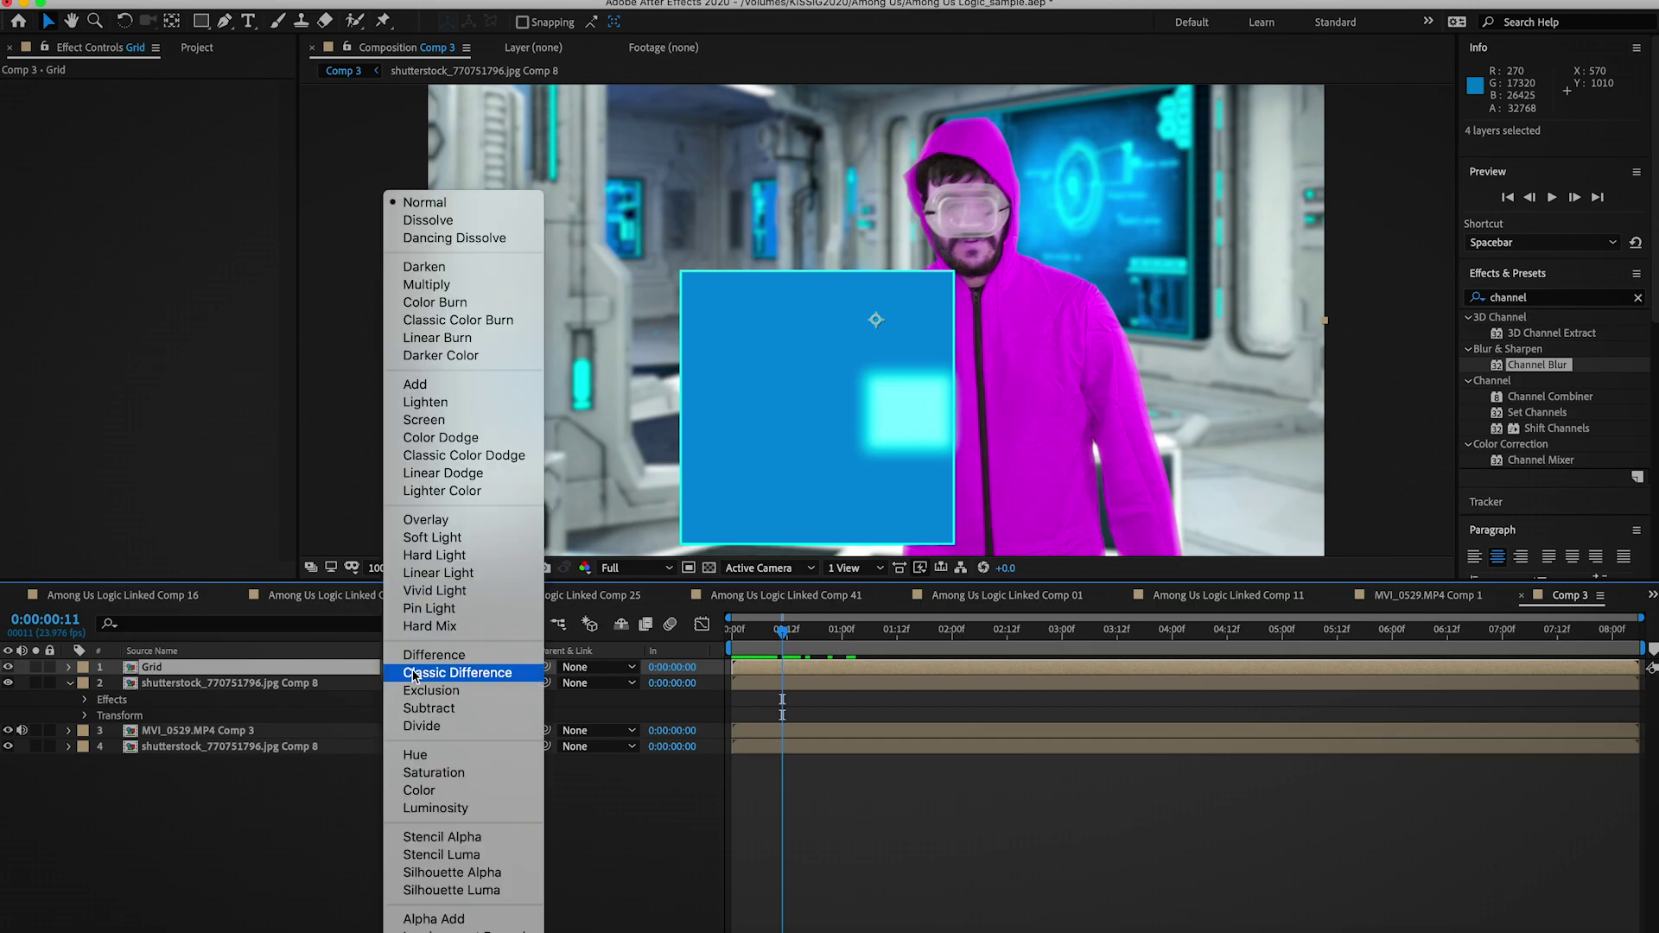
{"action": "left_click", "coordinate": [450, 421]}
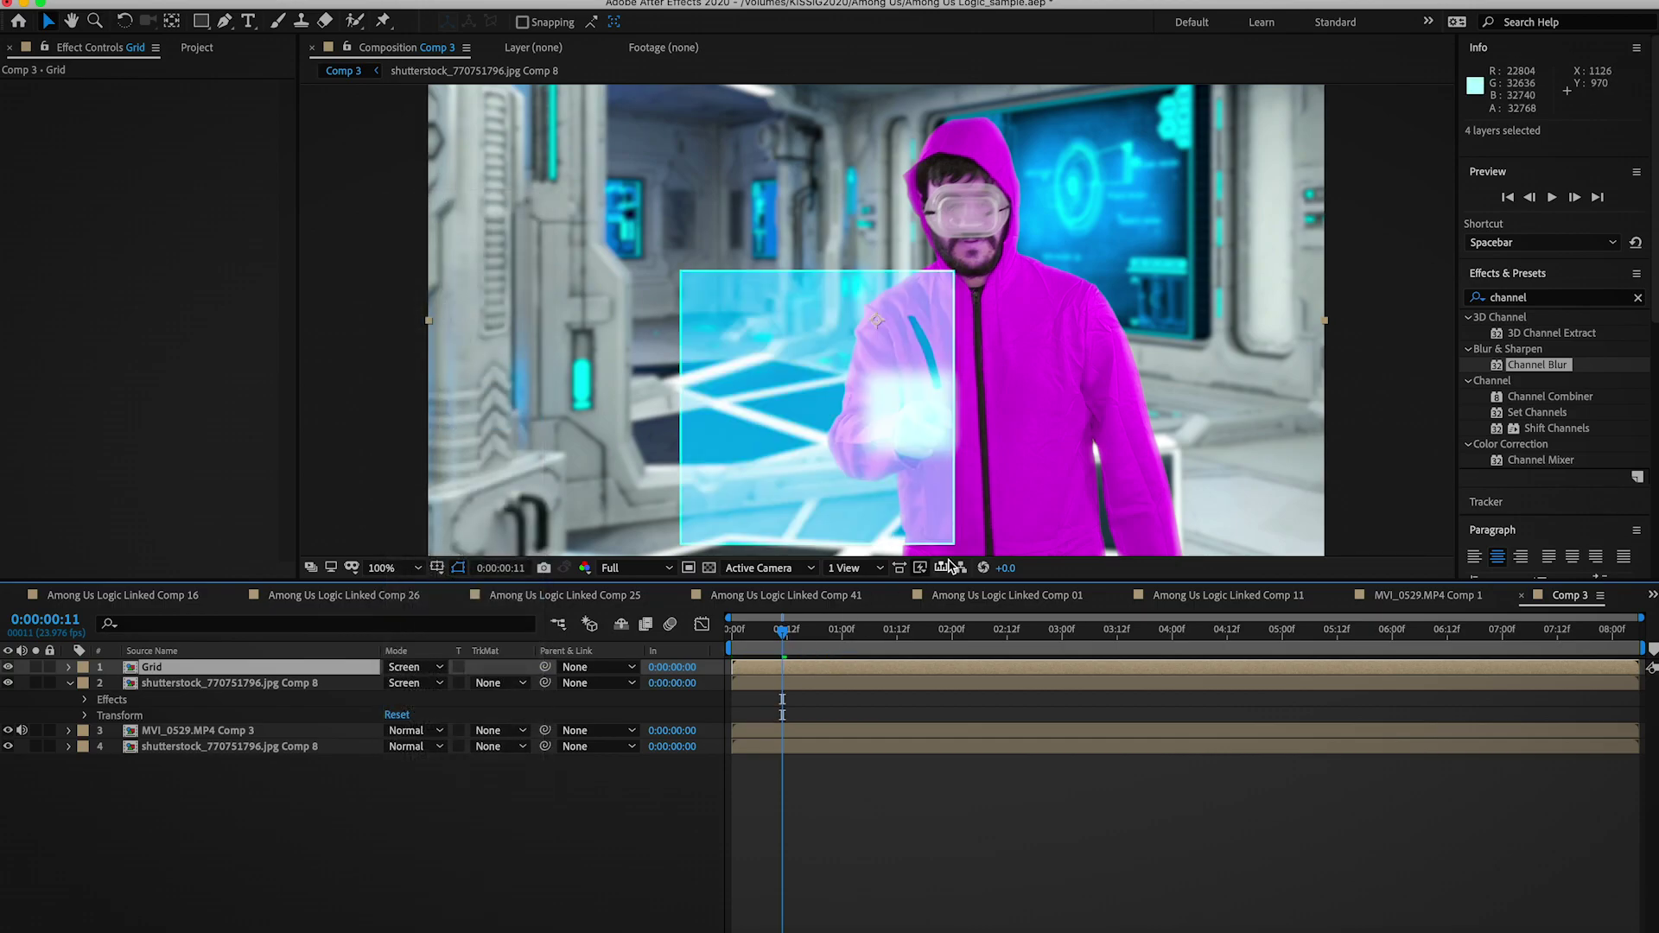
{"action": "key", "text": "super+5"}
Apply Glow to the Grid layer with Glow Radius 206 and Glow Threshold 72.9%, then preview it
{"action": "type", "text": "glow"}
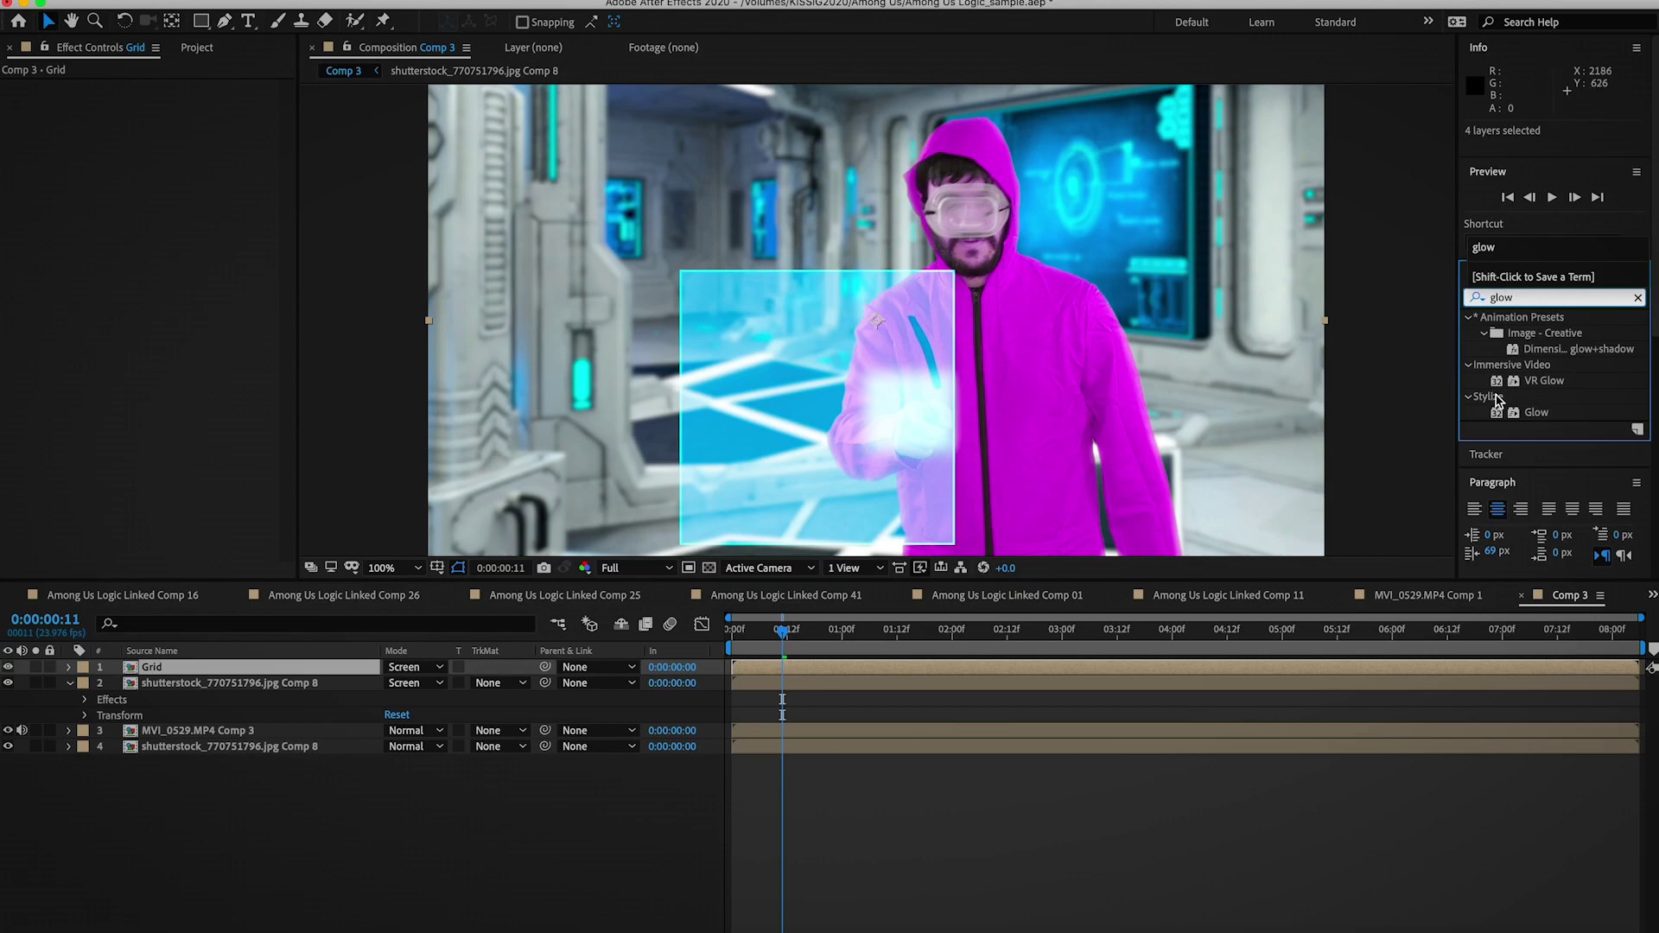
{"action": "left_click_drag", "start_coordinate": [1536, 413], "coordinate": [273, 660]}
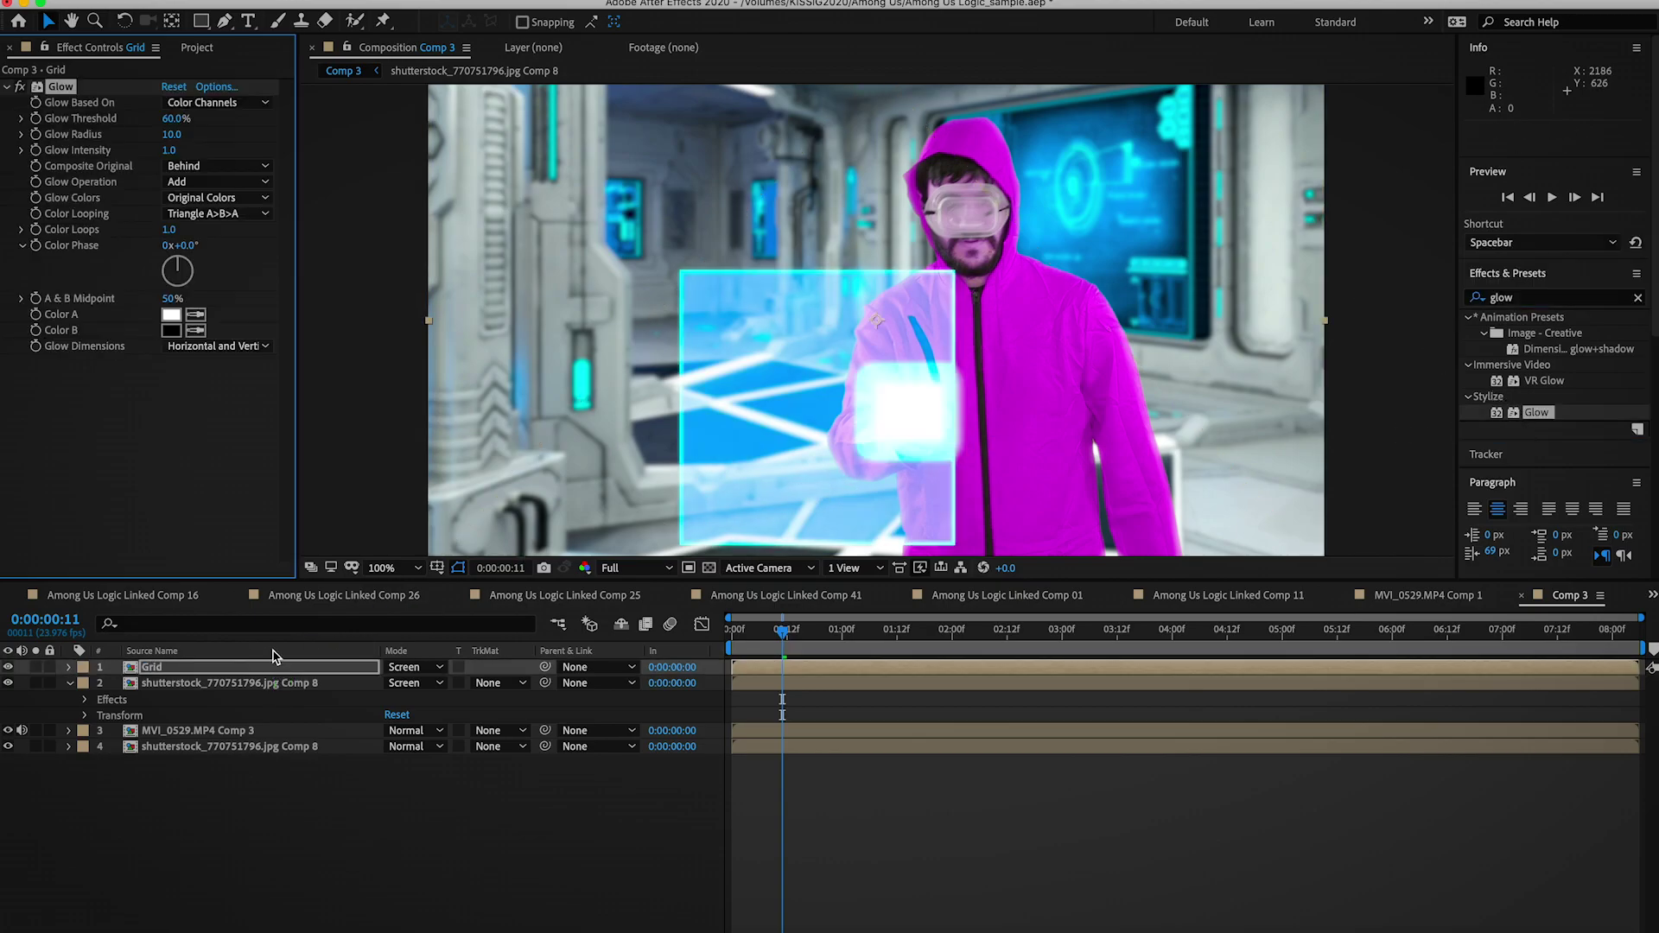
{"action": "left_click_drag", "start_coordinate": [172, 136], "coordinate": [337, 144]}
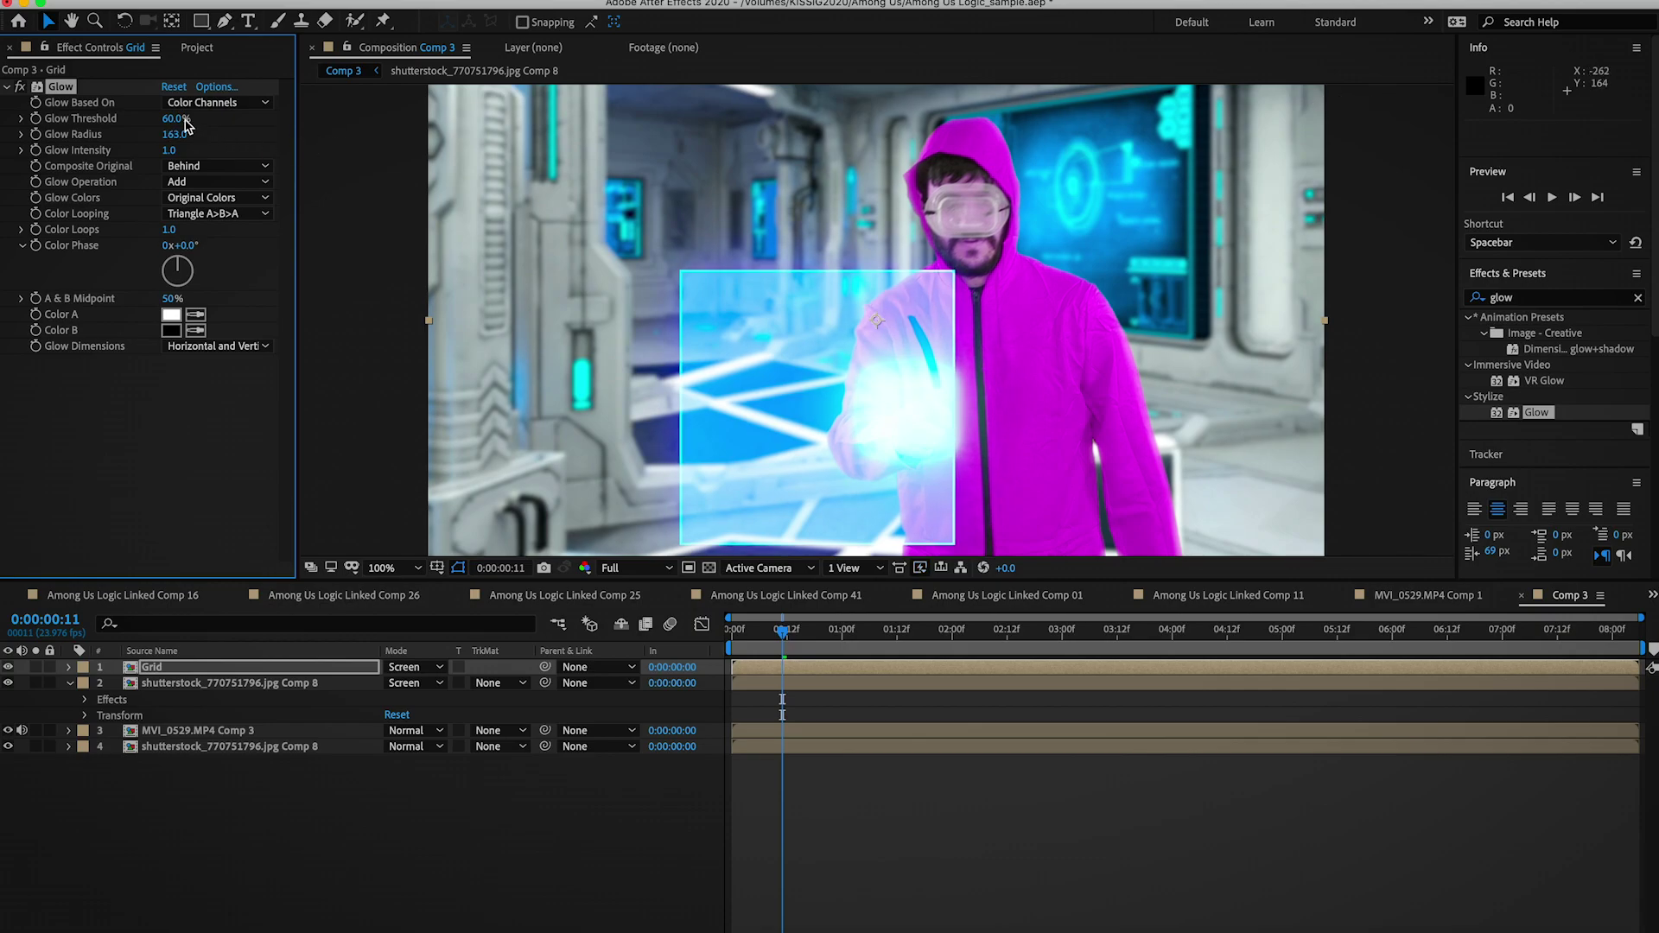
{"action": "mouse_move", "coordinate": [176, 118]}
{"action": "left_mouse_down"}
{"action": "mouse_move", "coordinate": [144, 123]}
{"action": "mouse_move", "coordinate": [250, 121]}
{"action": "mouse_move", "coordinate": [100, 119]}
{"action": "mouse_move", "coordinate": [199, 134]}
{"action": "left_mouse_up"}
{"action": "key", "text": "space"}
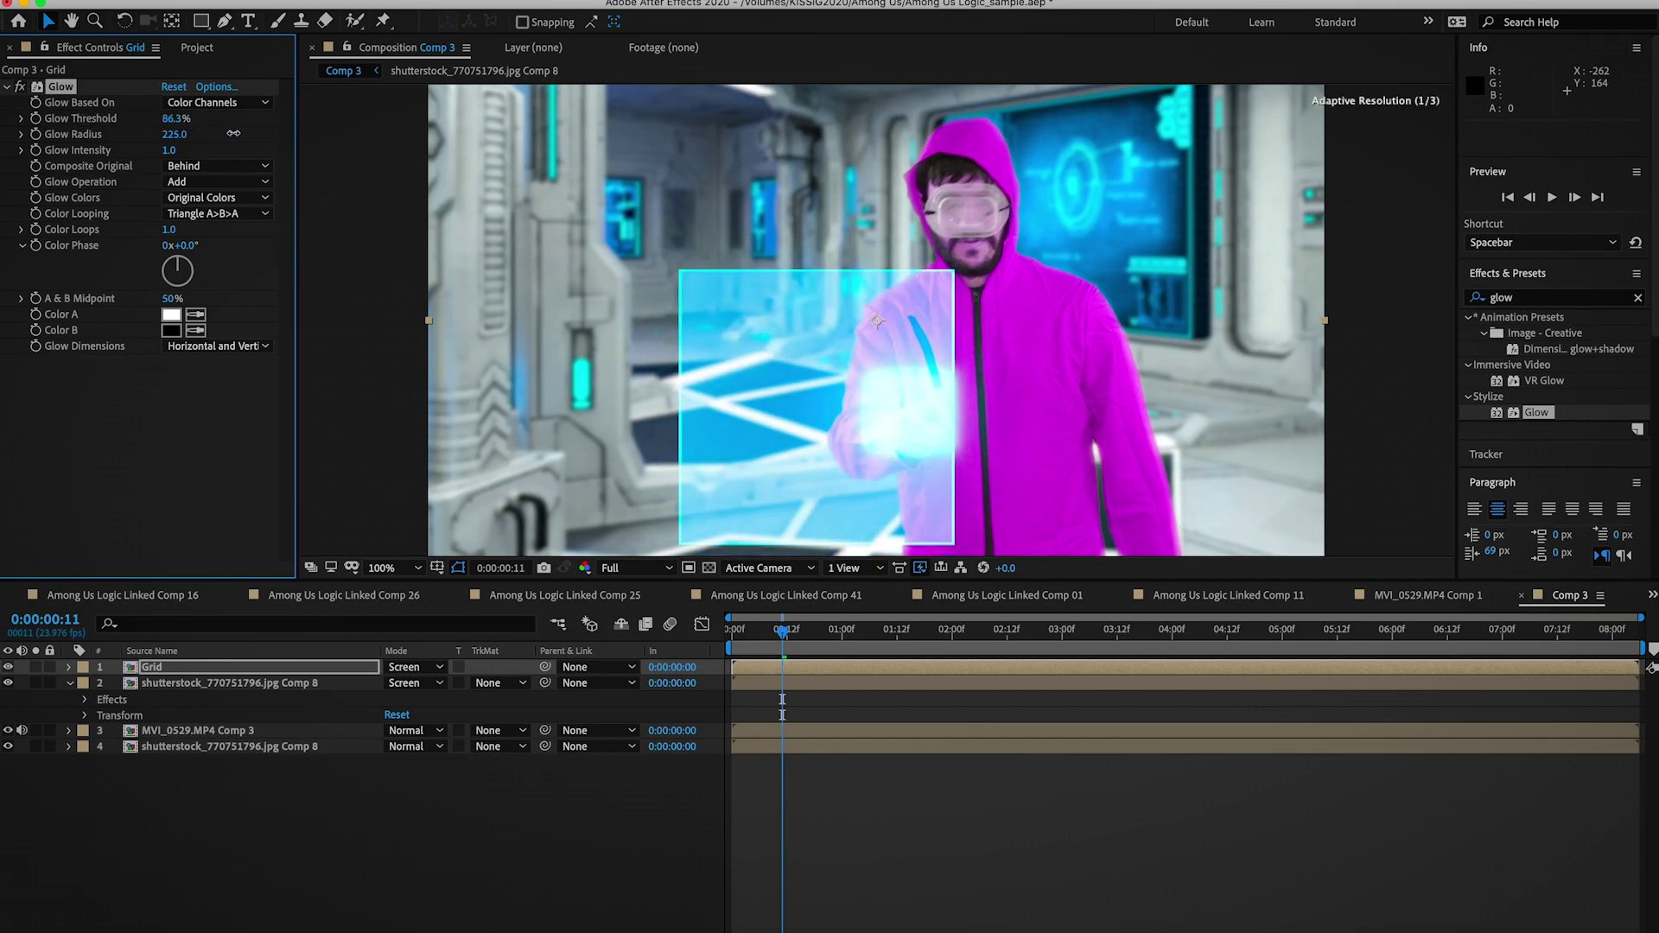
{"action": "key", "text": "comma"}
{"action": "left_click_drag", "start_coordinate": [785, 637], "coordinate": [728, 636]}
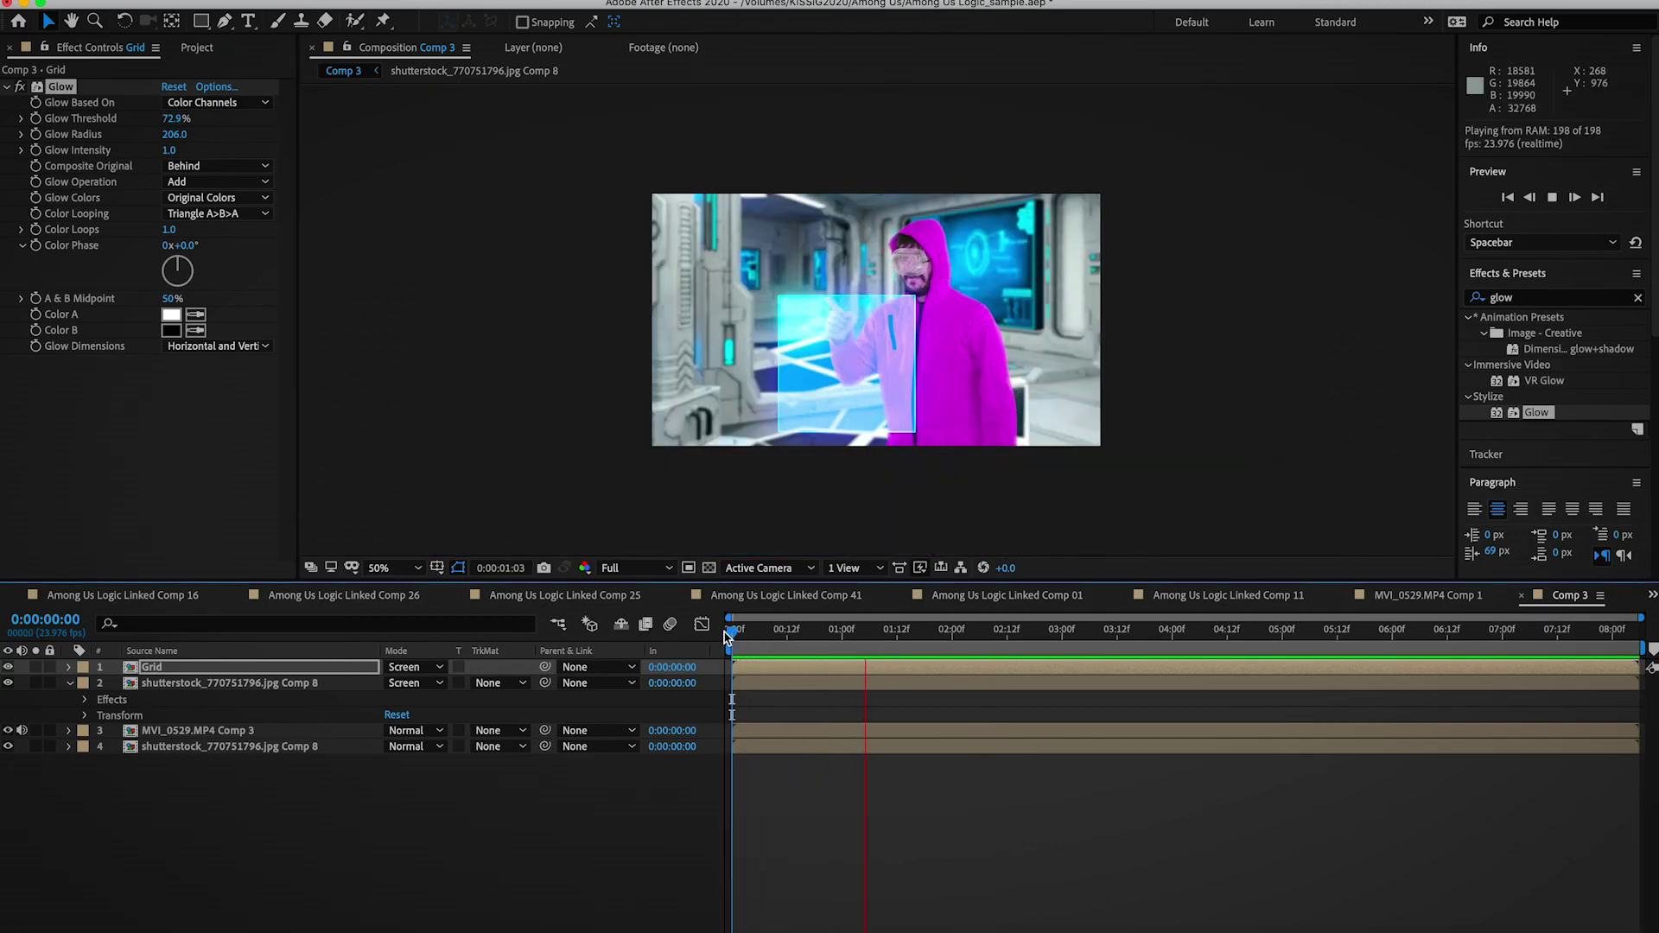
Stop the preview and set the viewer magnification to Fit
{"action": "key", "text": "space"}
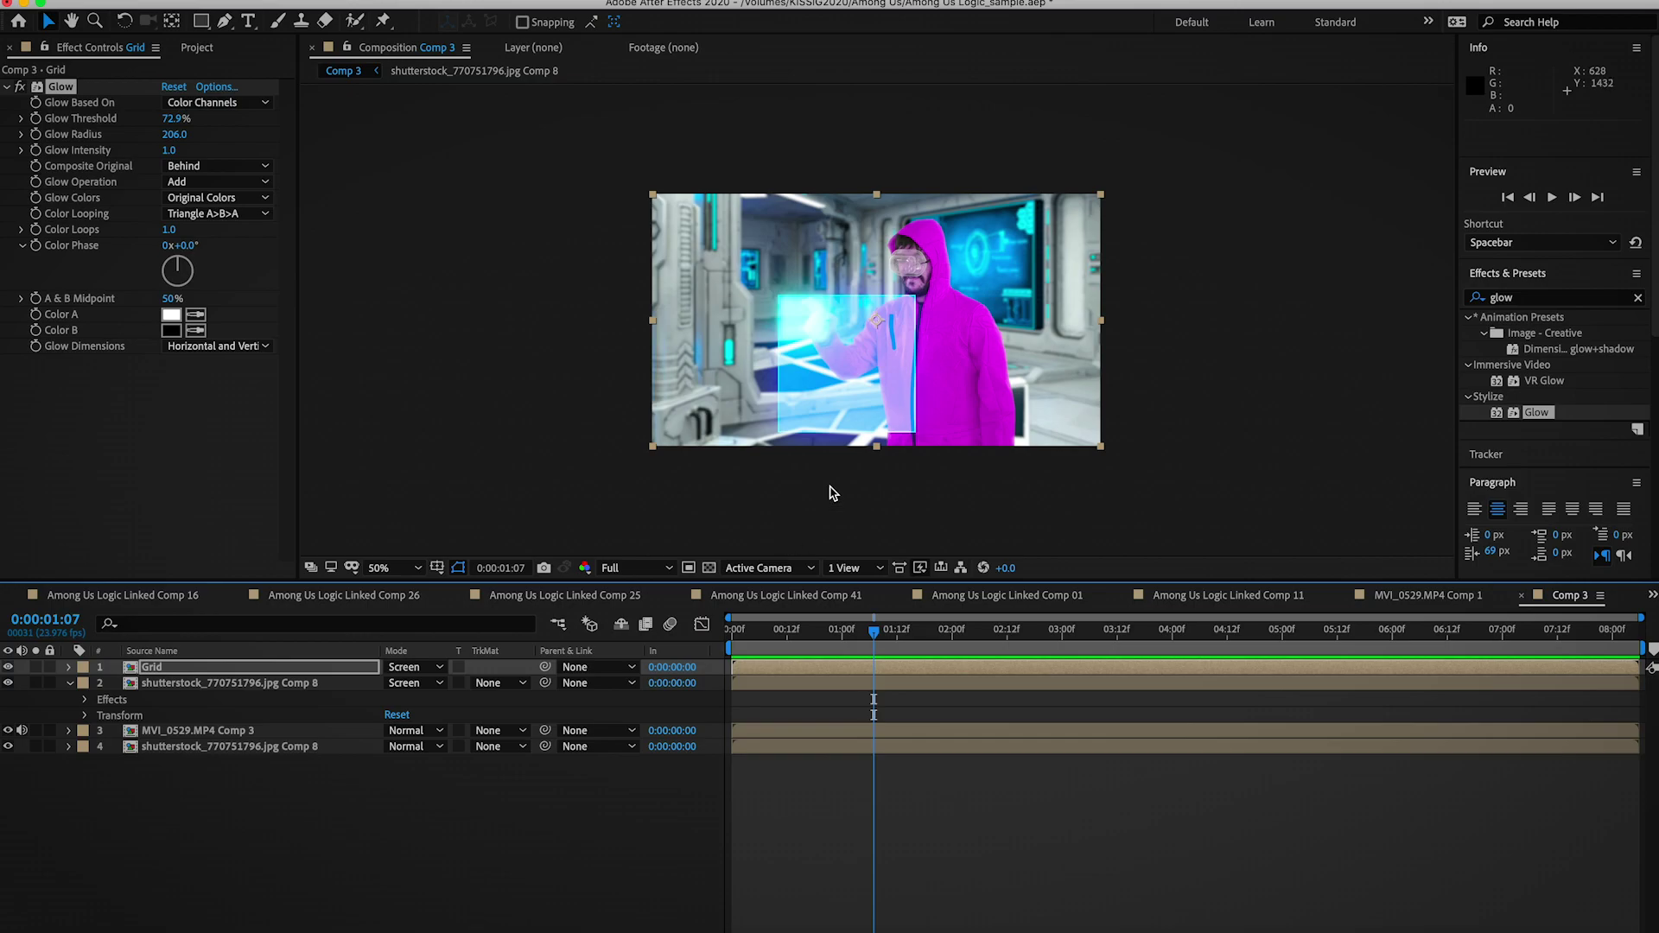
{"action": "left_click", "coordinate": [403, 570]}
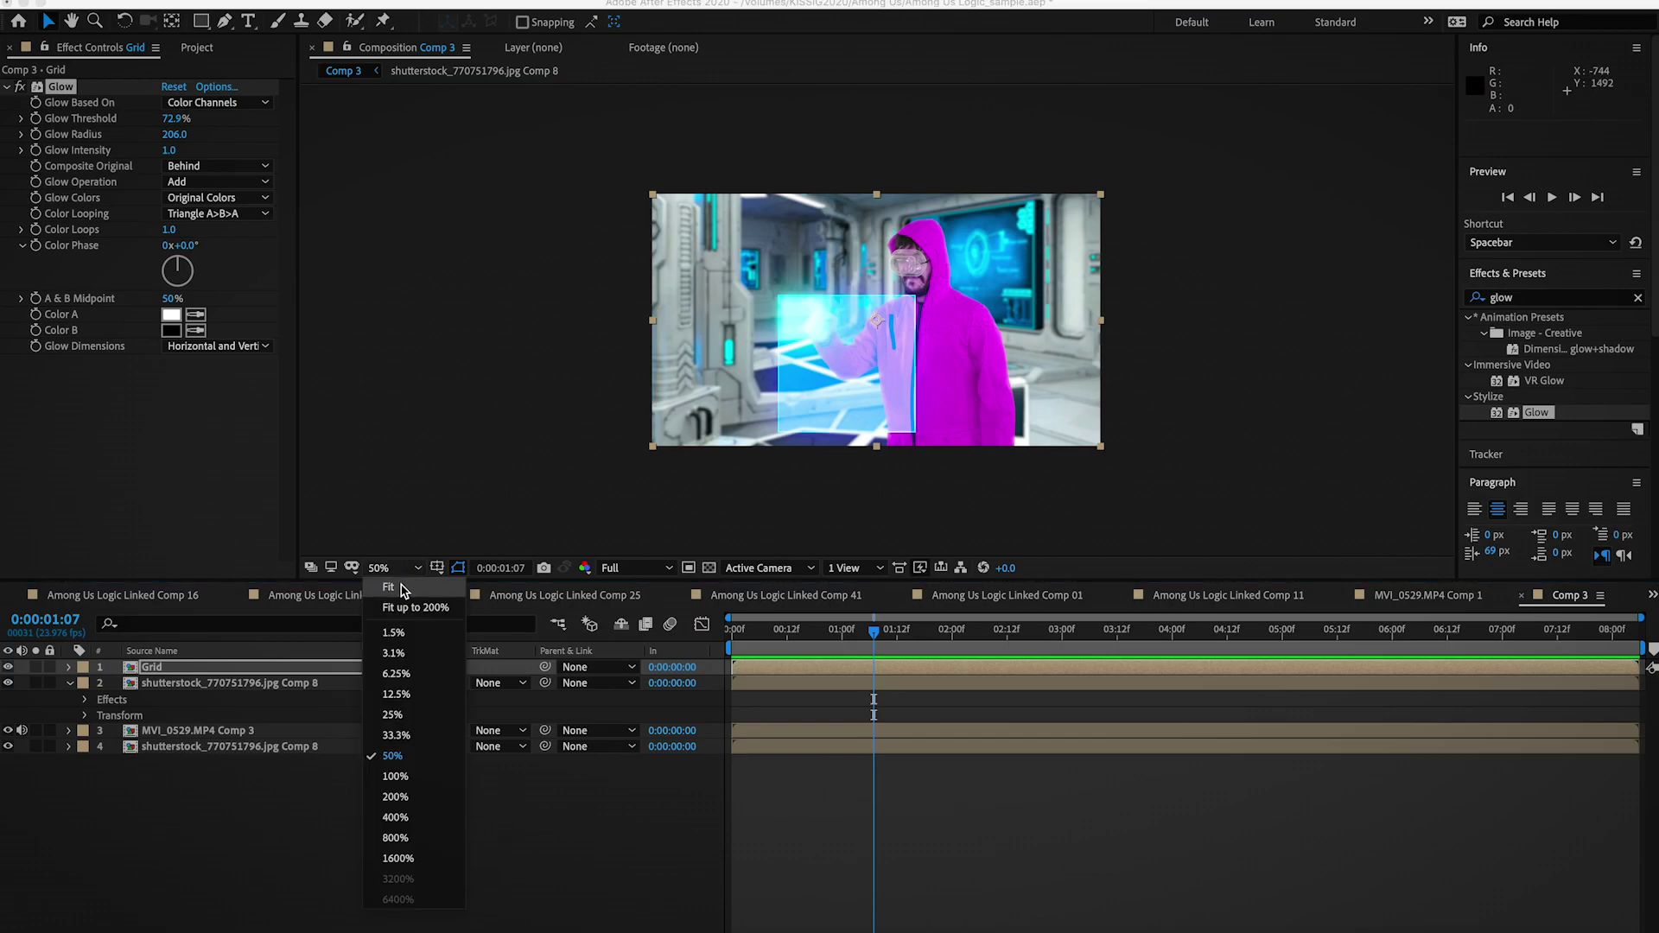
{"action": "left_click", "coordinate": [402, 587]}
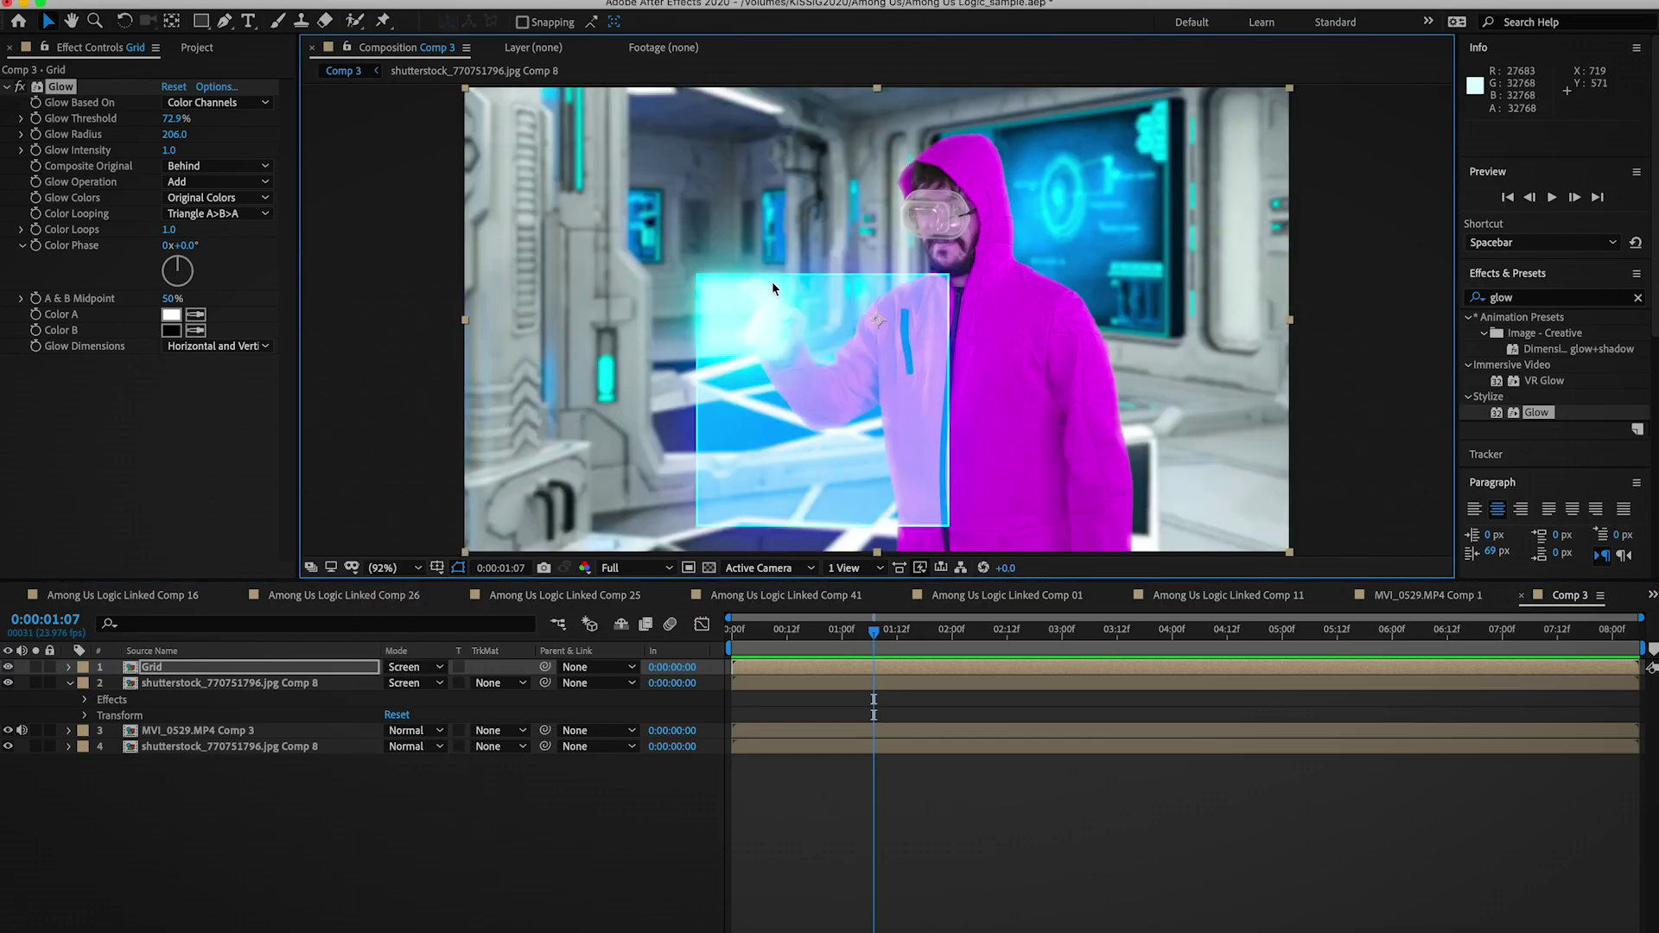